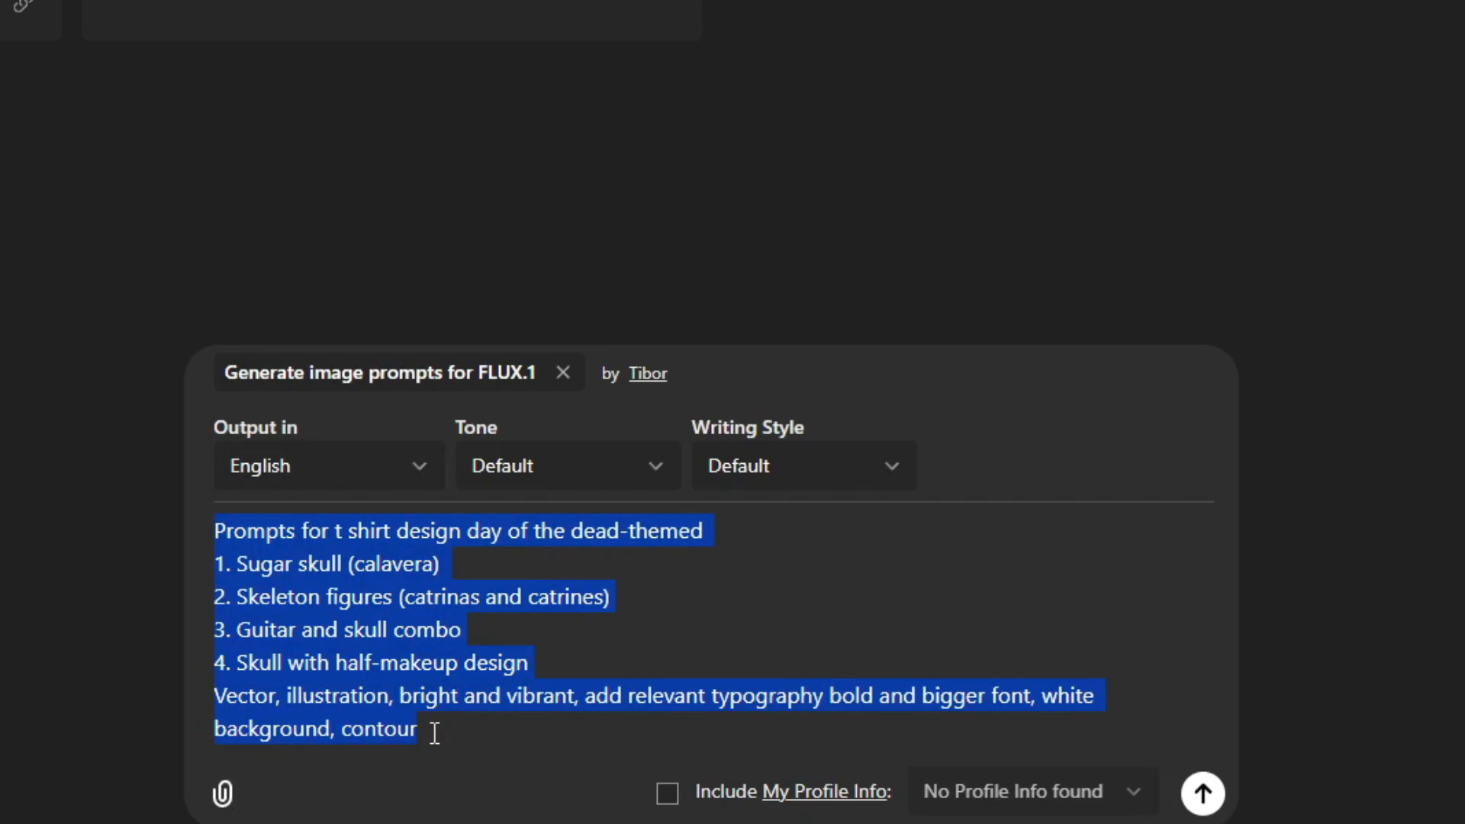
Submit the Day of the Dead T-shirt design request to ChatGPT and copy the generated Sugar Skull prompt.
click(1202, 793)
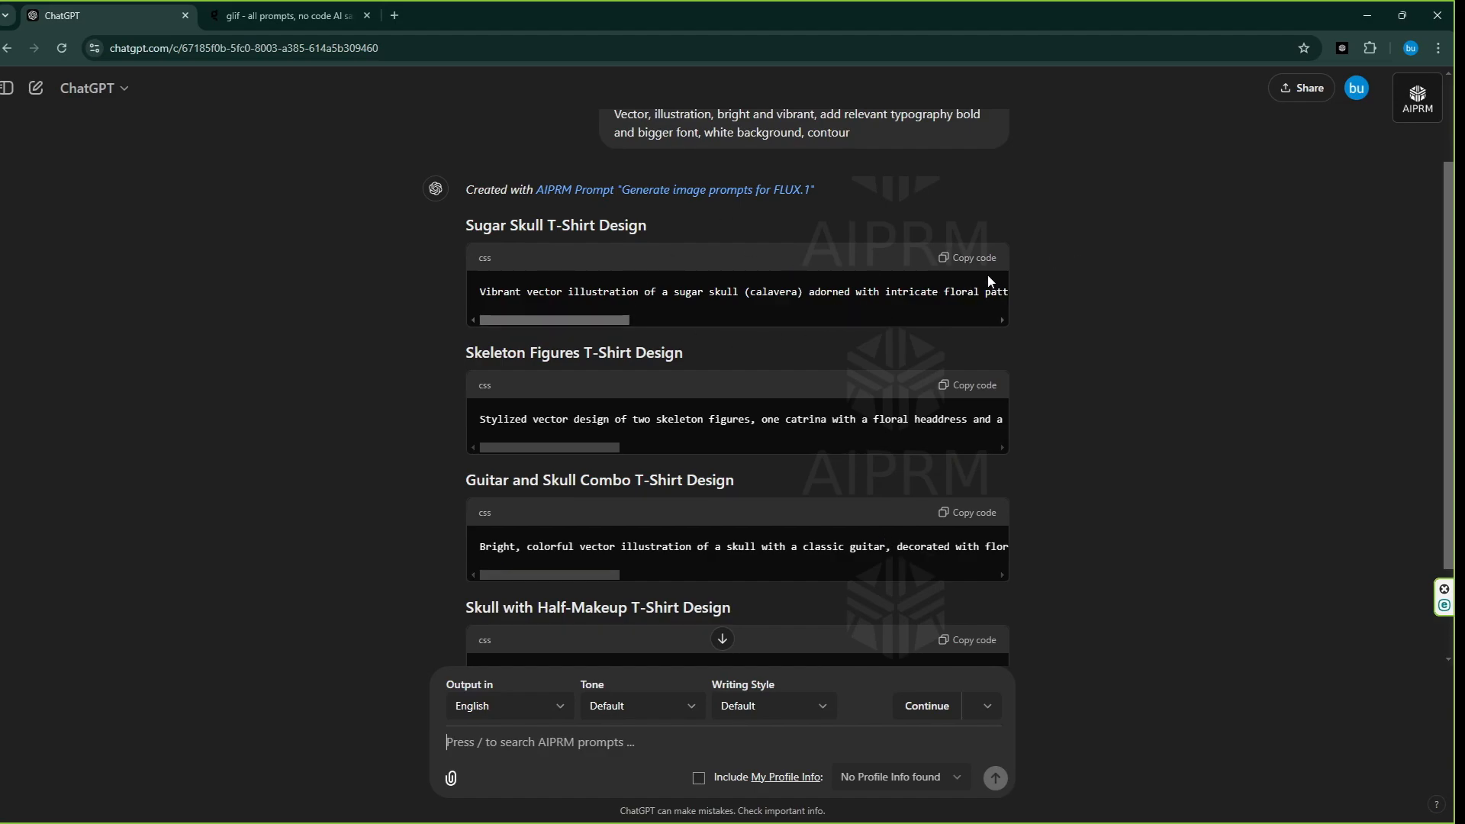
click(969, 258)
Switch to Glif, add an Image Generator block and paste the copied Sugar Skull prompt as its image description.
click(270, 42)
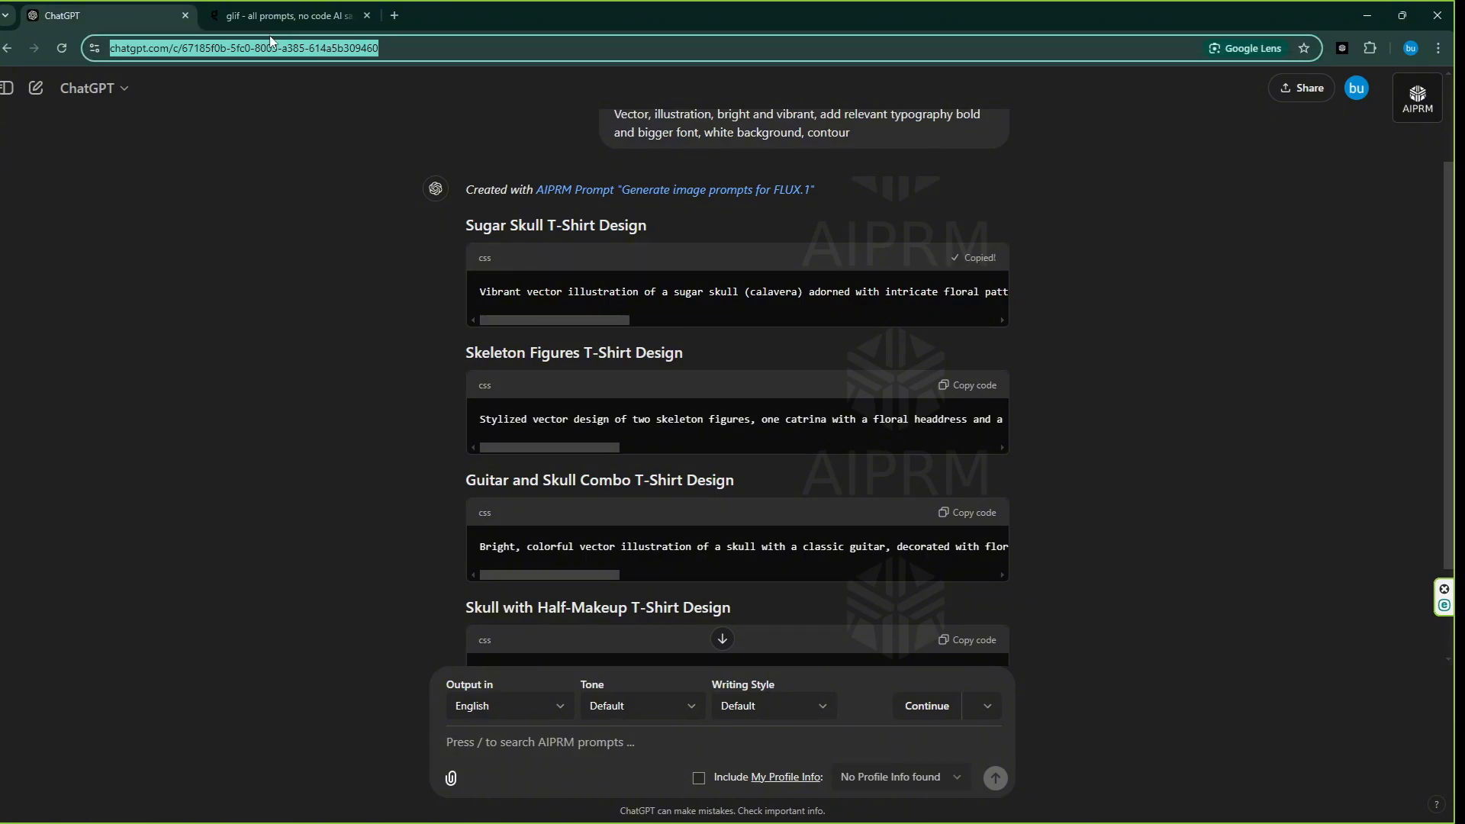
click(278, 15)
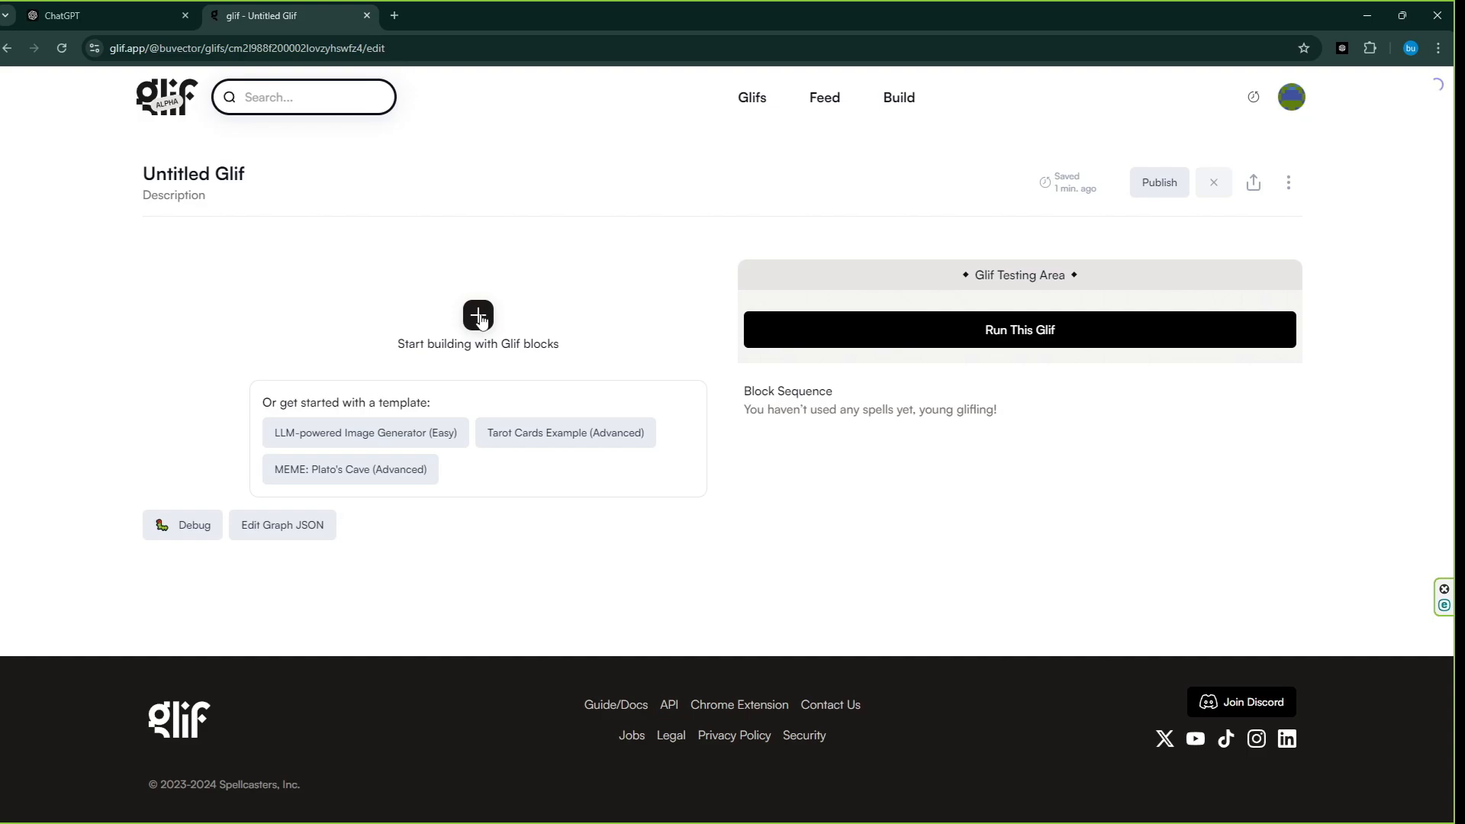
click(477, 314)
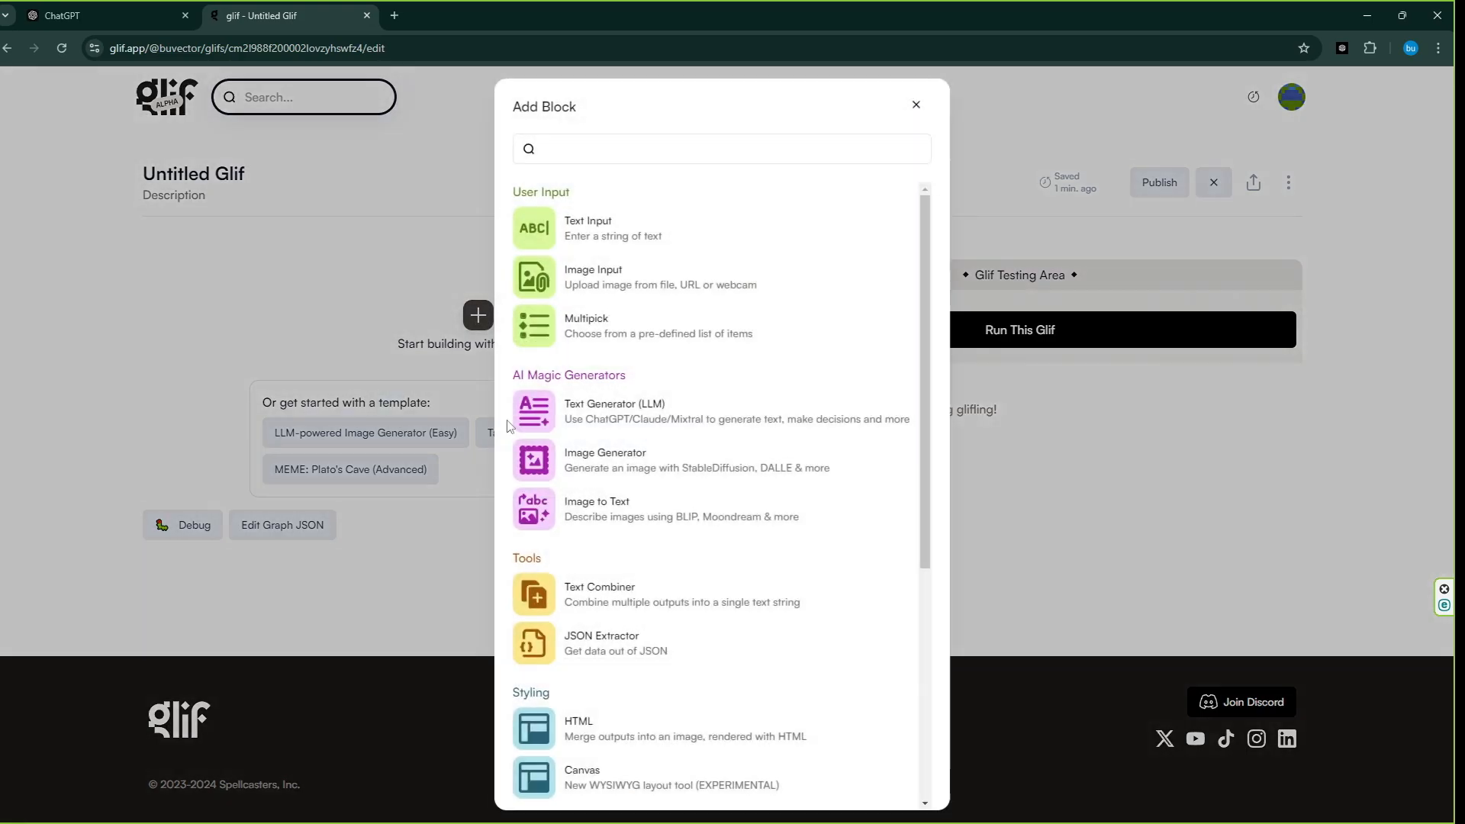
click(570, 458)
right_click(417, 417)
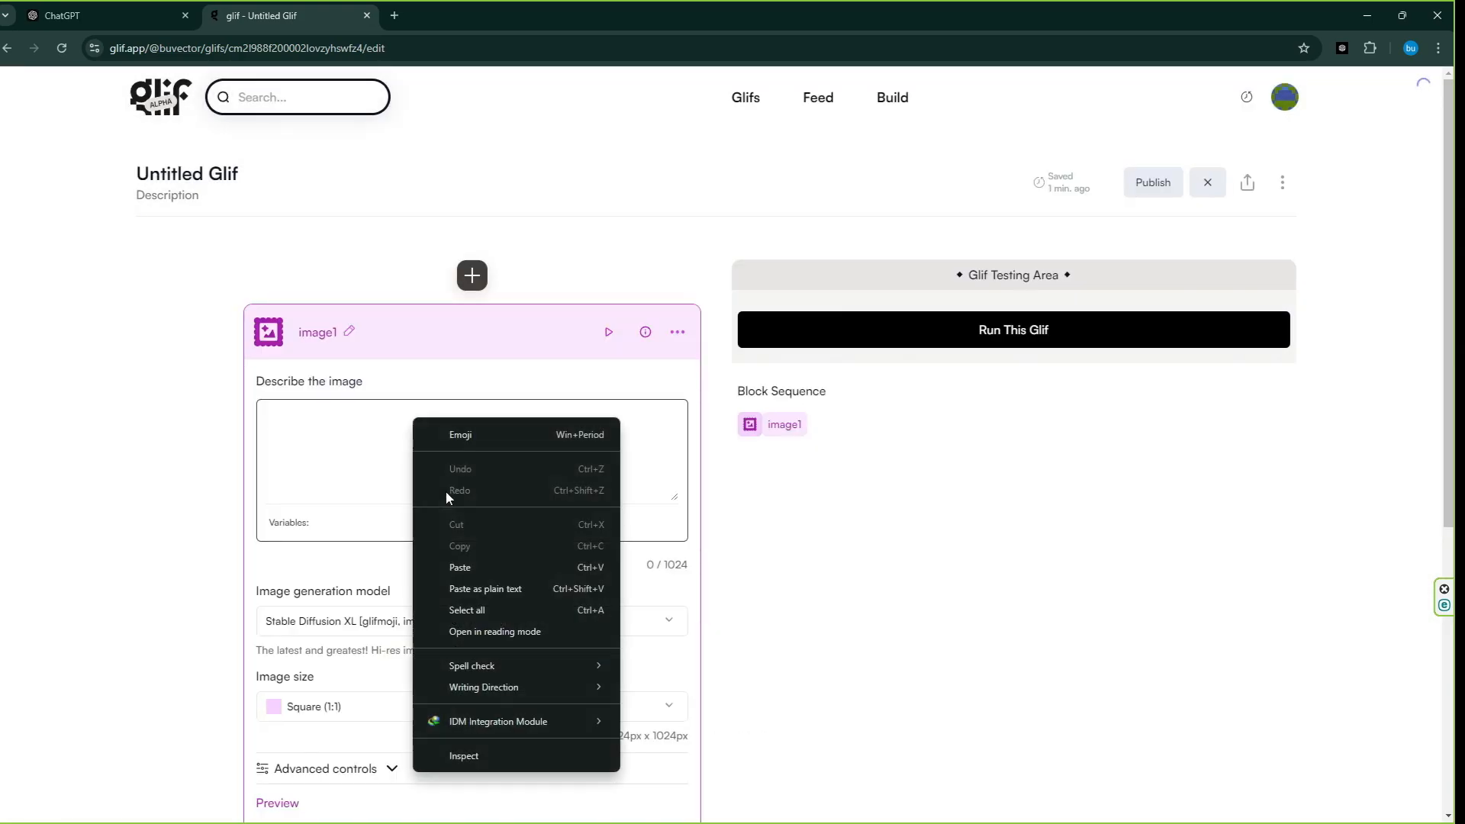
click(468, 568)
Set the block's image generation model to Flux Pro and its image size to Portrait (3:4).
click(427, 621)
click(327, 723)
click(327, 708)
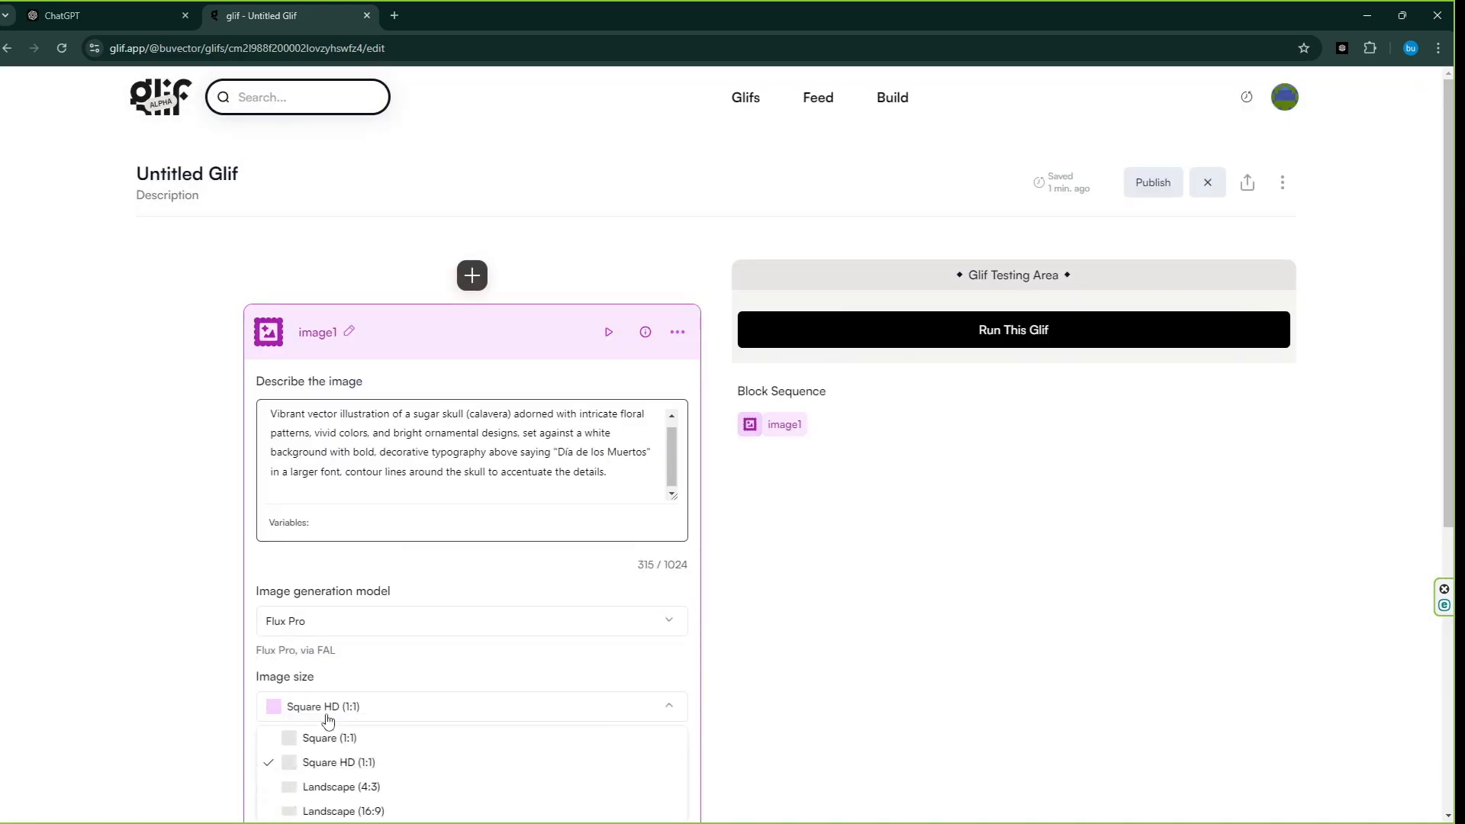
scroll(327, 721, down, 2)
click(334, 685)
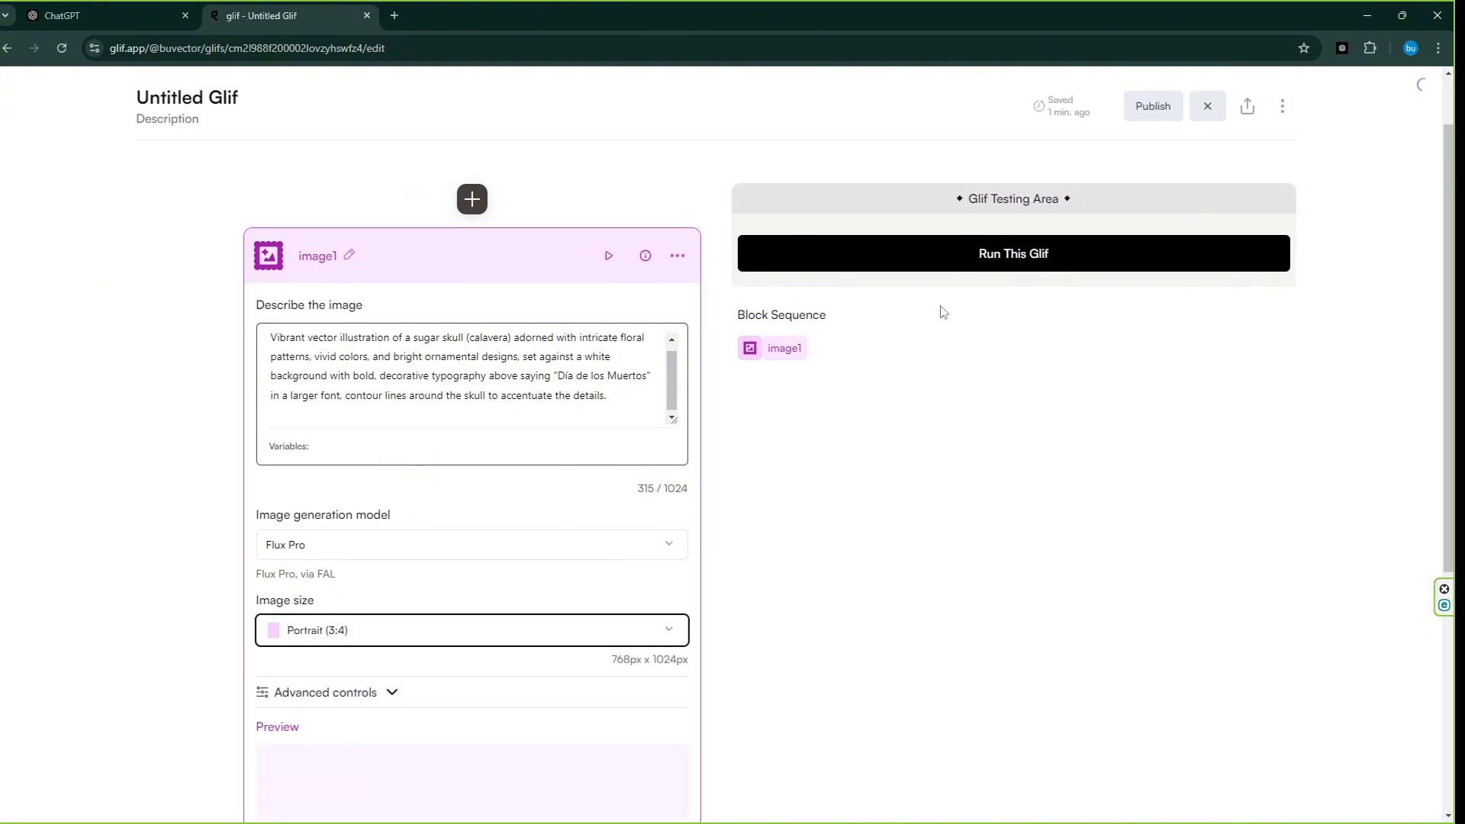
Run the glif with the Sugar Skull prompt, view the generated image enlarged, and close the view.
click(994, 261)
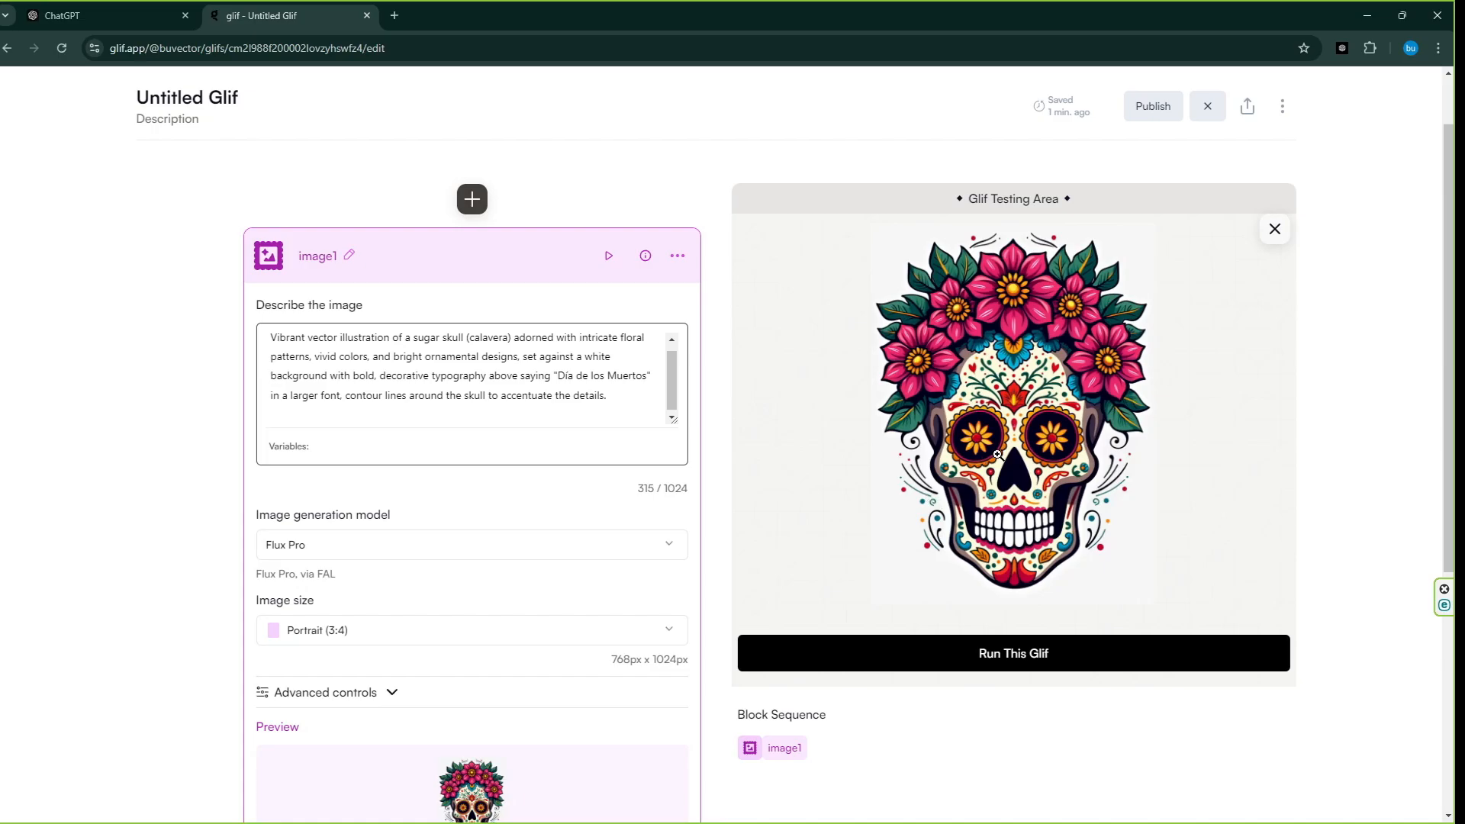
click(997, 455)
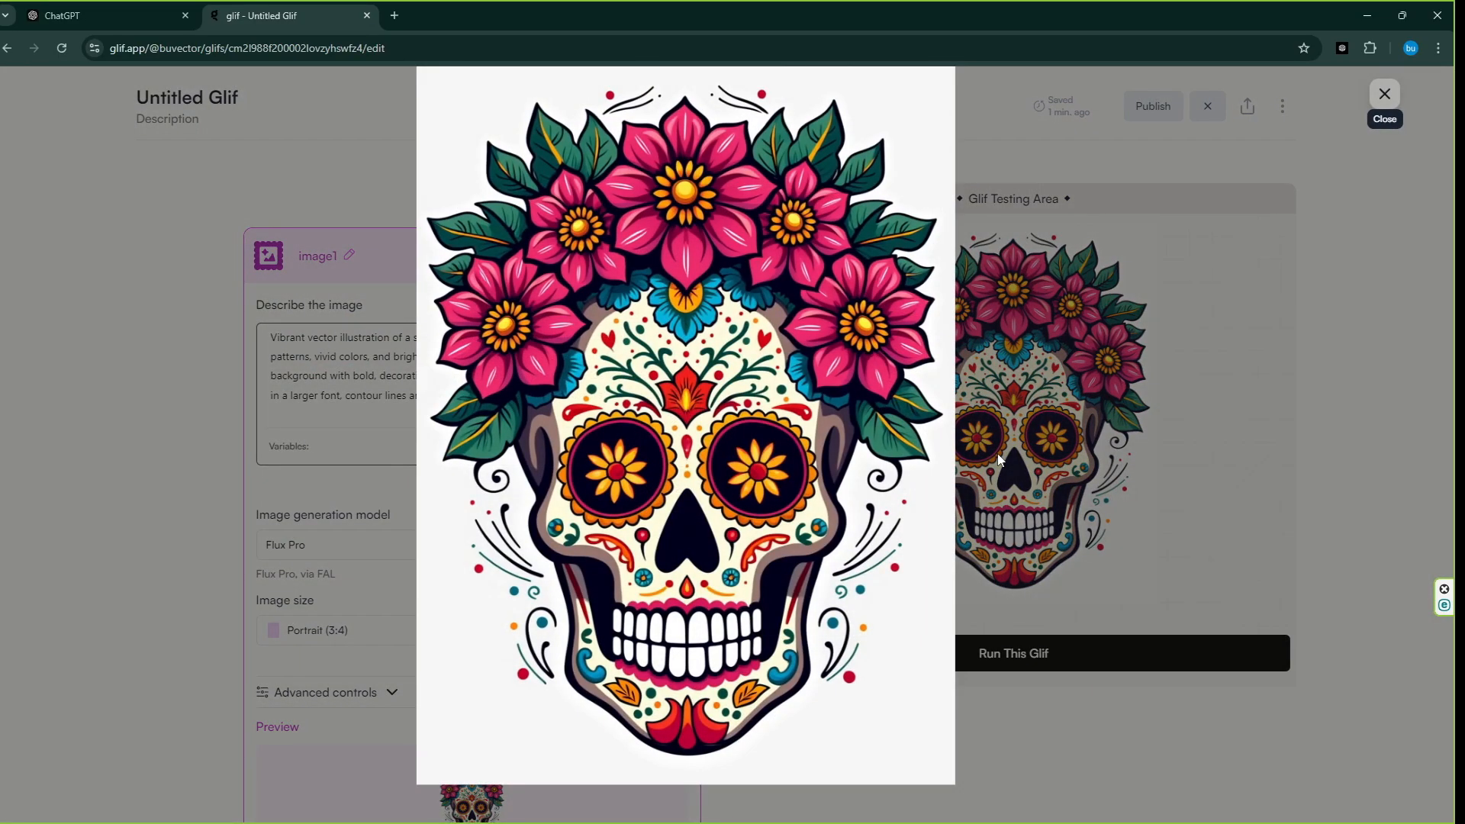
click(1385, 94)
Copy the Skeleton Figures prompt from ChatGPT and use it to replace the image description in Glif.
key(ctrl+Tab)
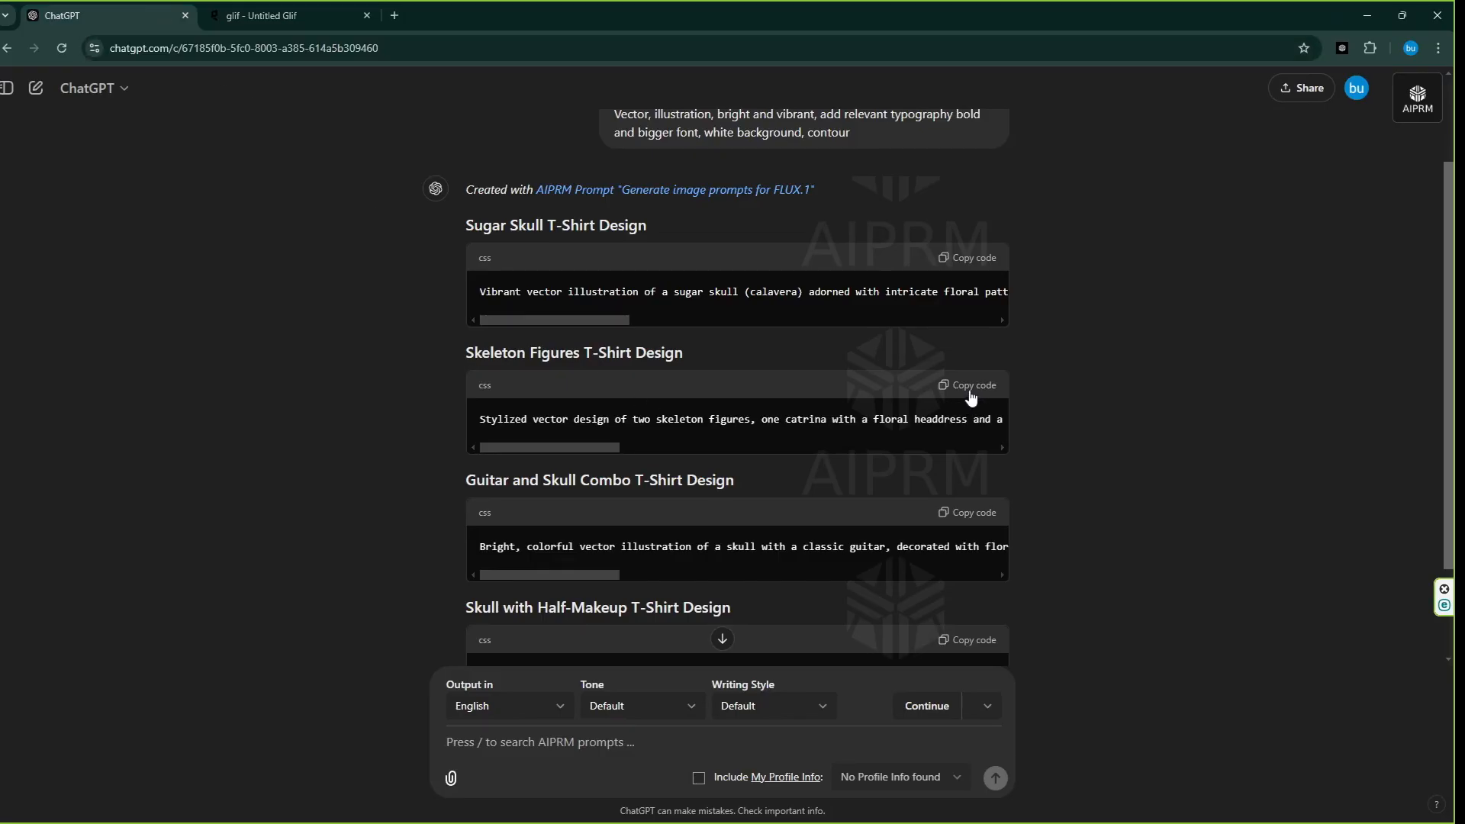
click(968, 385)
key(ctrl+Tab)
key(ctrl+a)
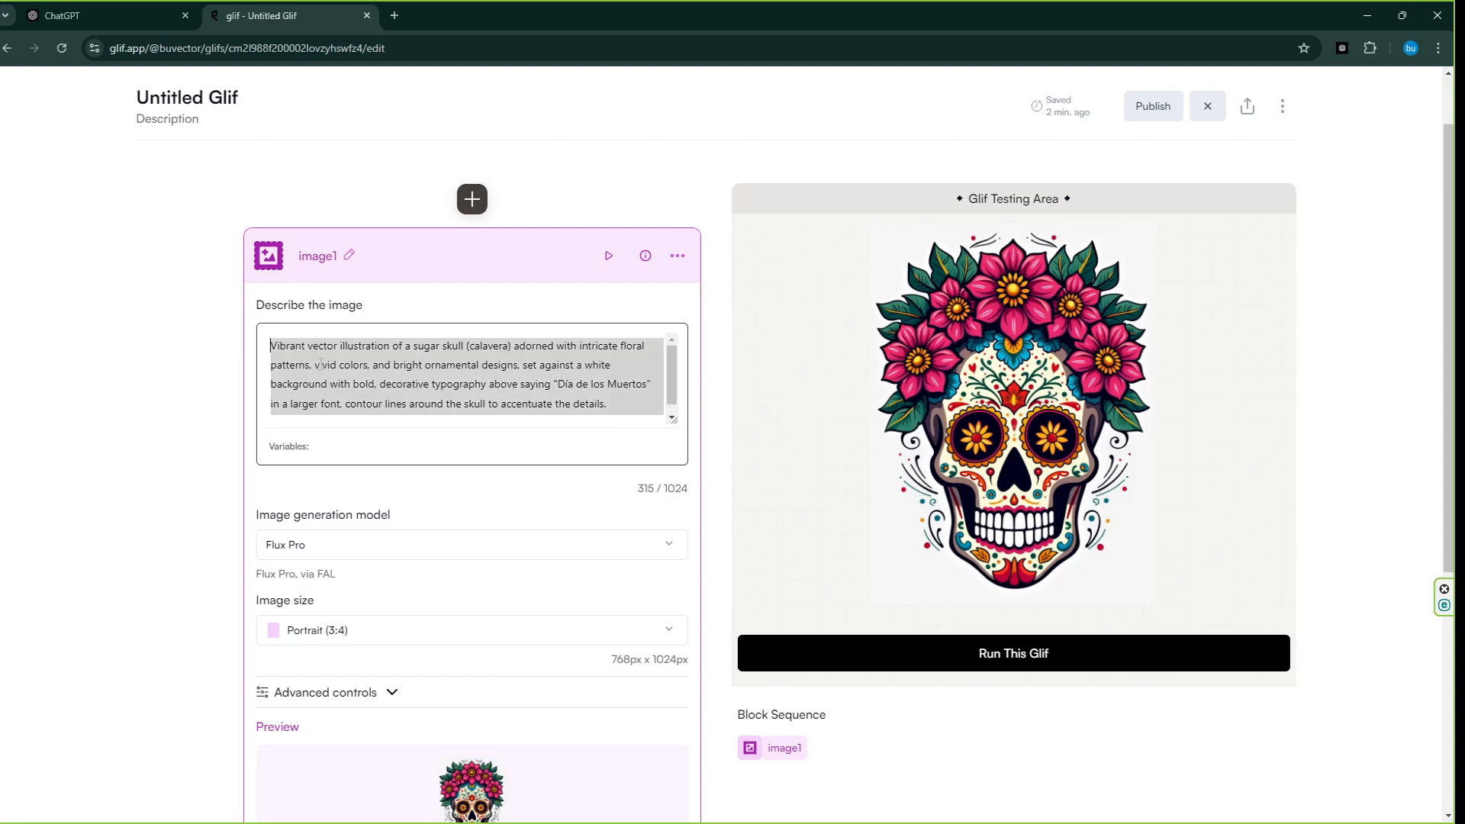
key(BackSpace)
right_click(341, 369)
click(418, 523)
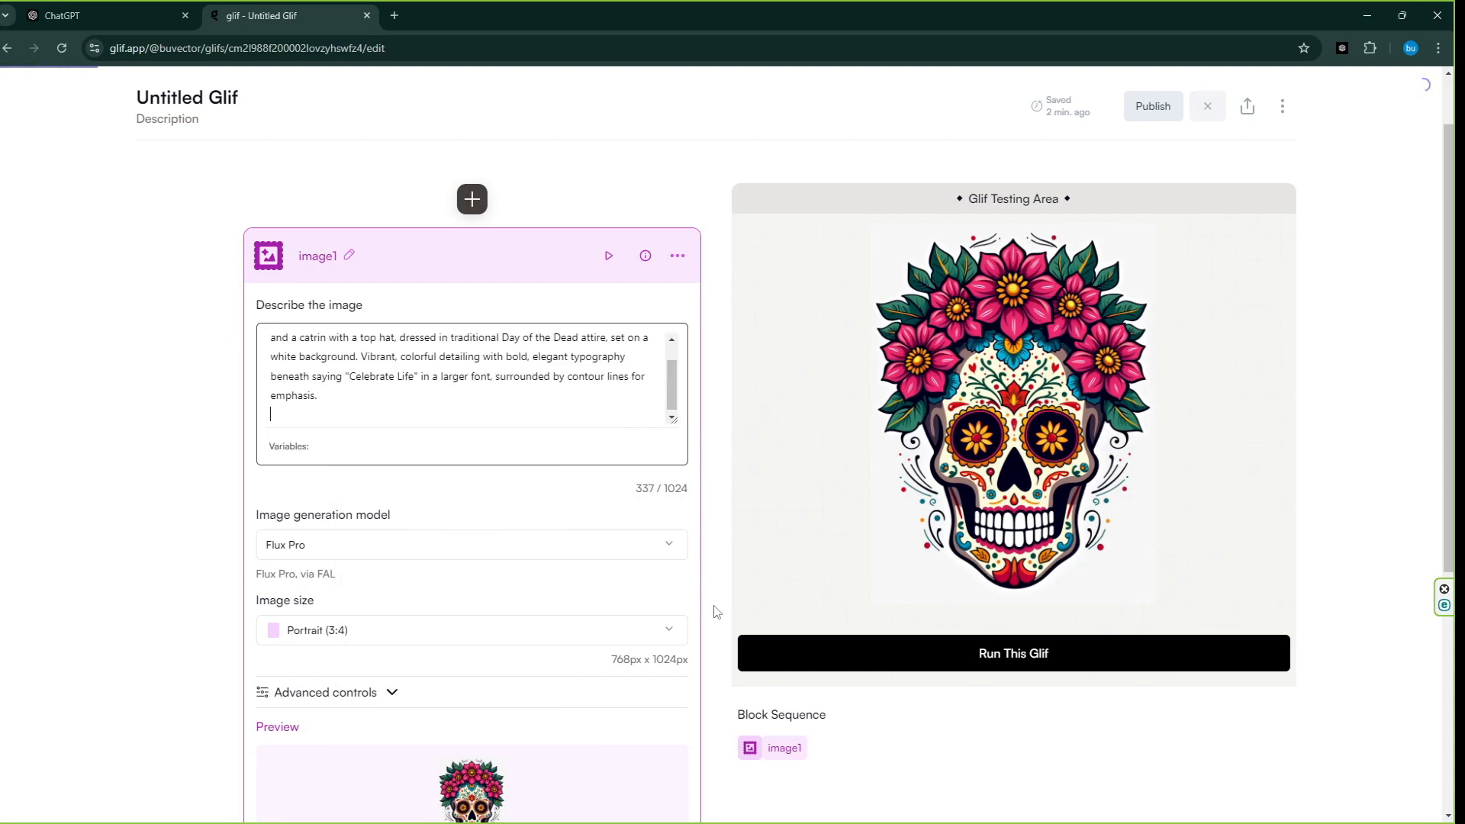
Run the glif with the Skeleton Figures prompt and open the enlarged result image in a new tab.
click(883, 651)
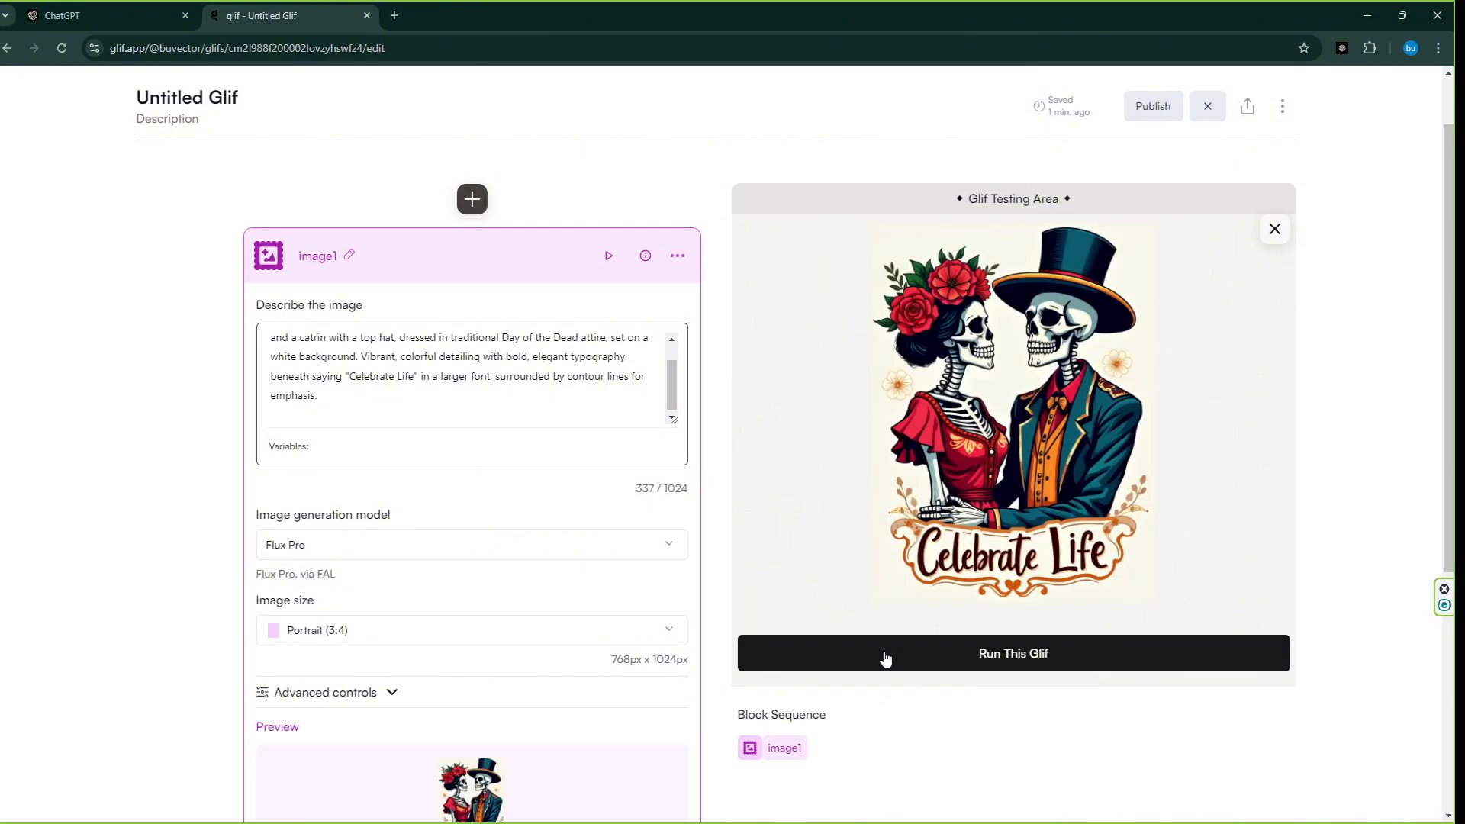
click(1046, 471)
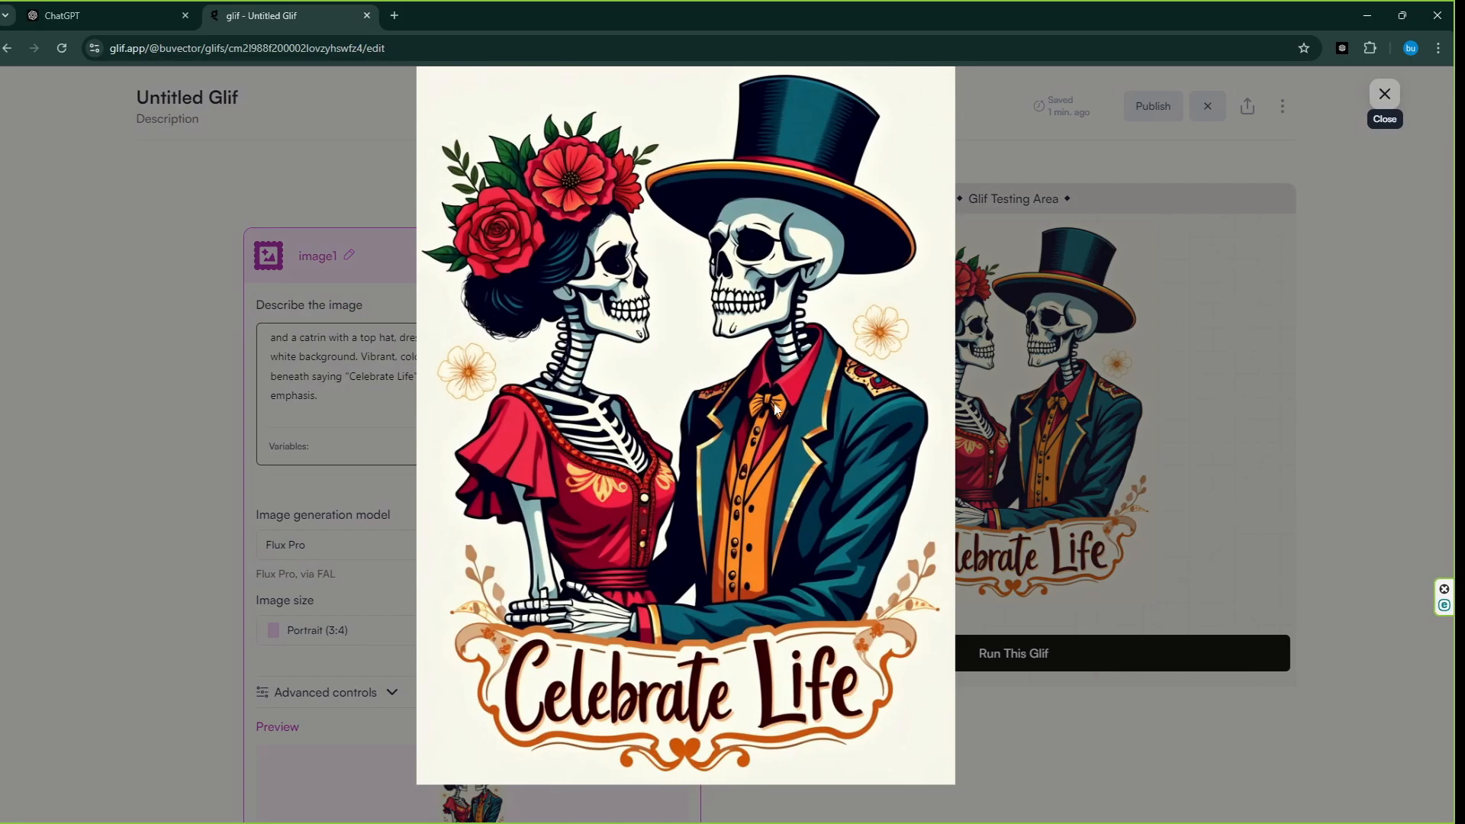
right_click(775, 409)
click(813, 420)
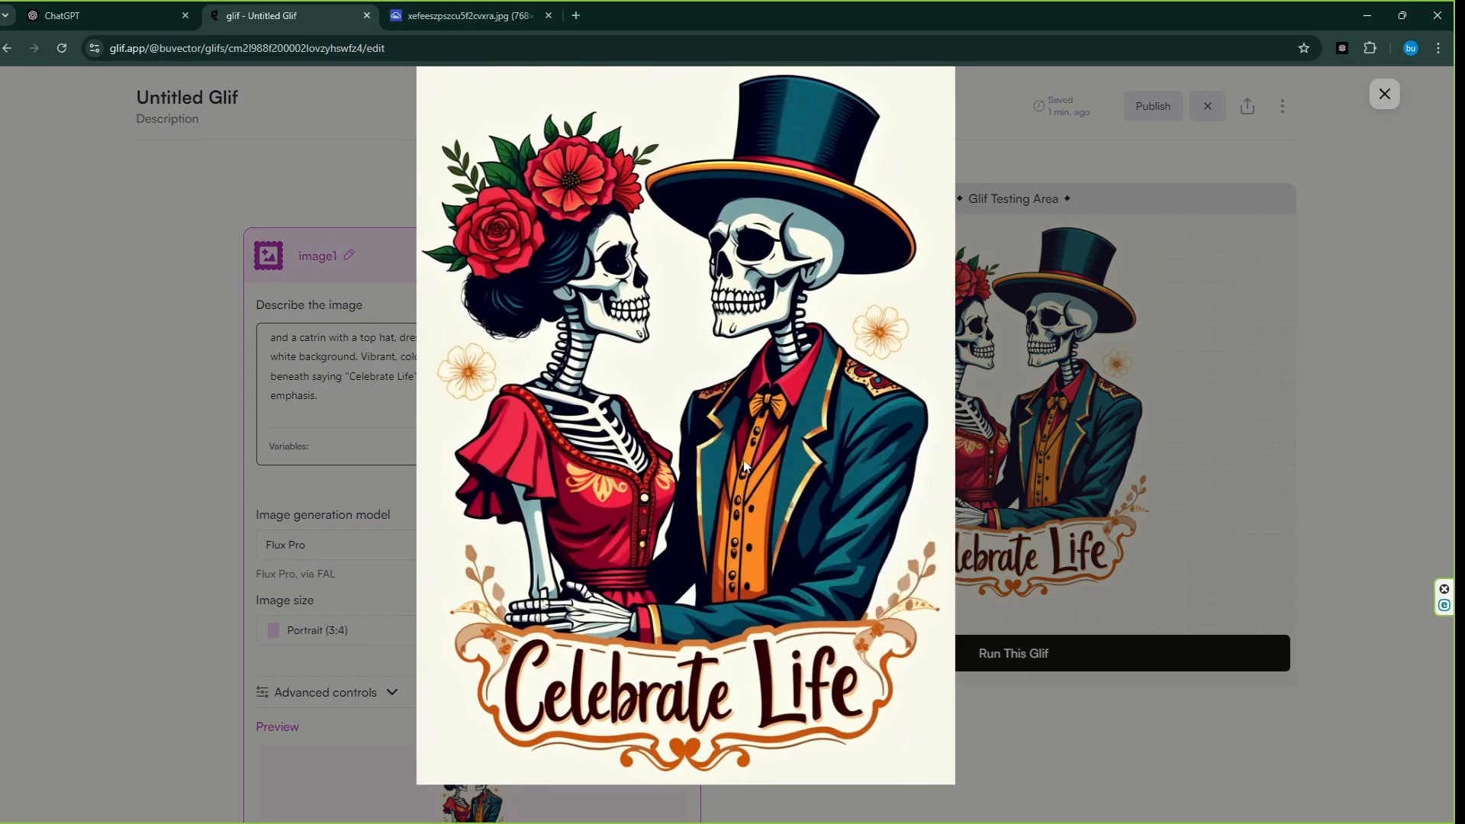
Copy the Guitar and Skull Combo prompt from ChatGPT and replace the image description in Glif with it.
click(139, 9)
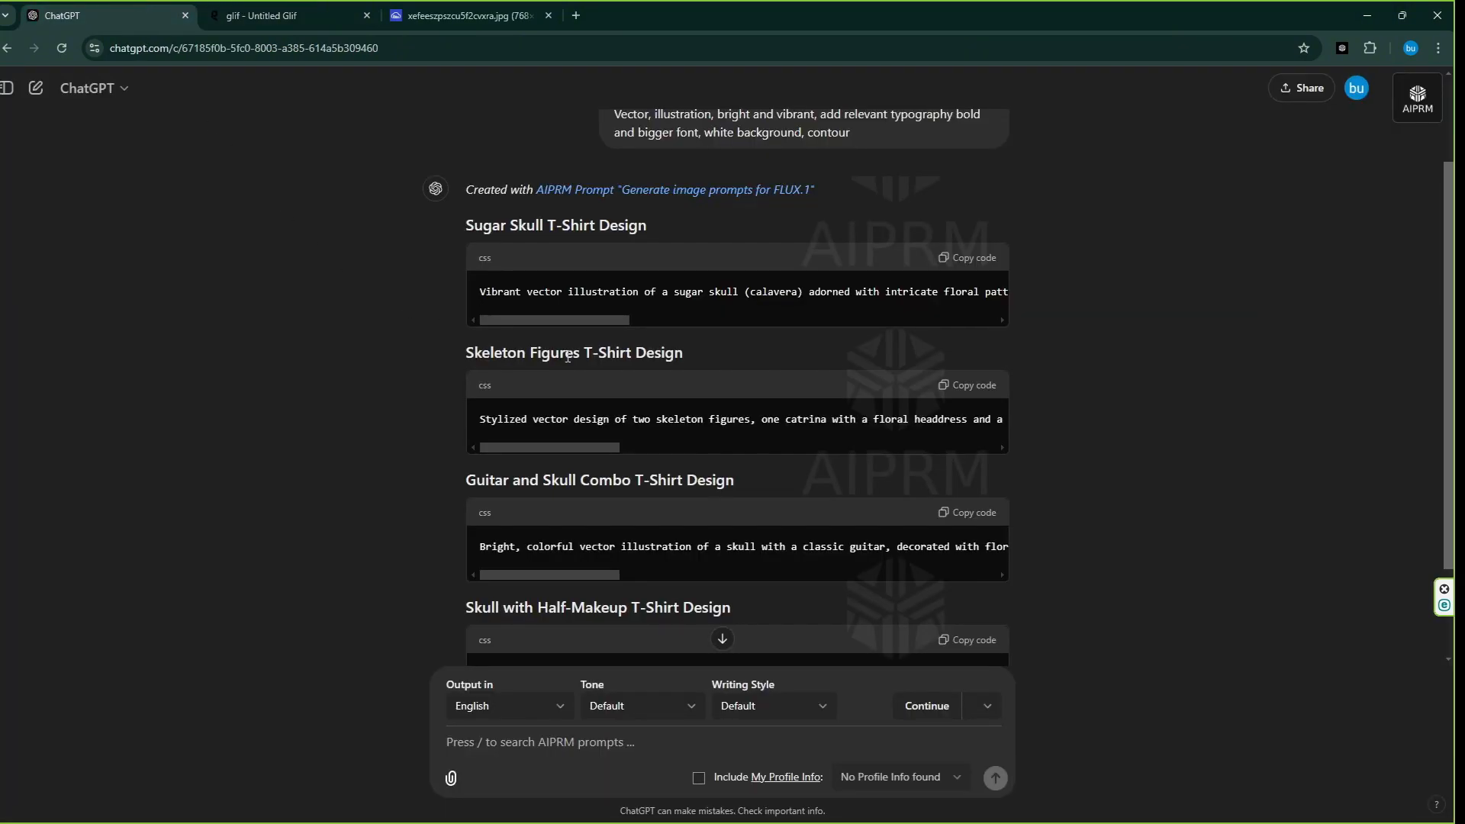
click(290, 15)
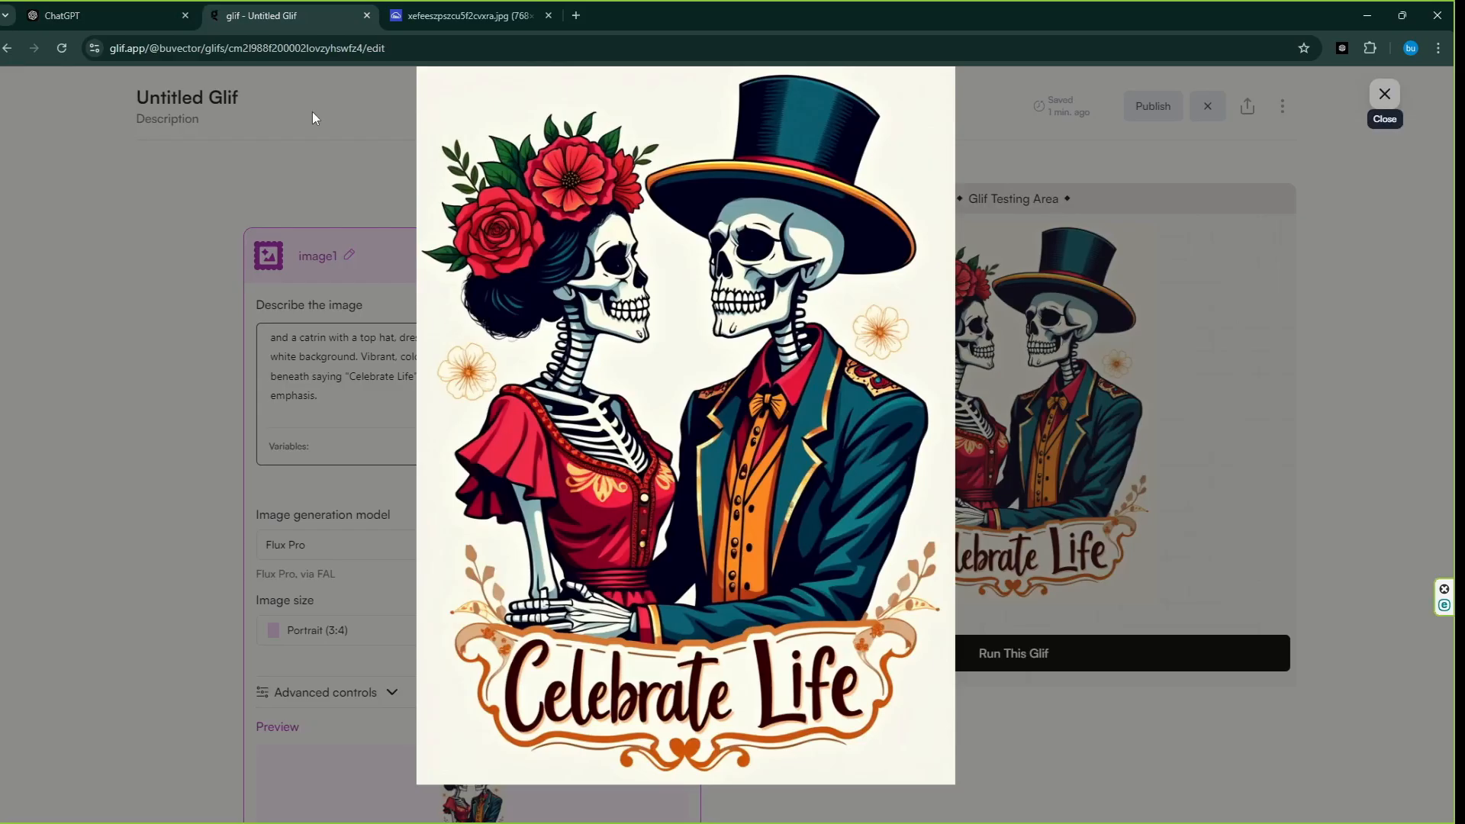
click(1384, 93)
key(ctrl+a)
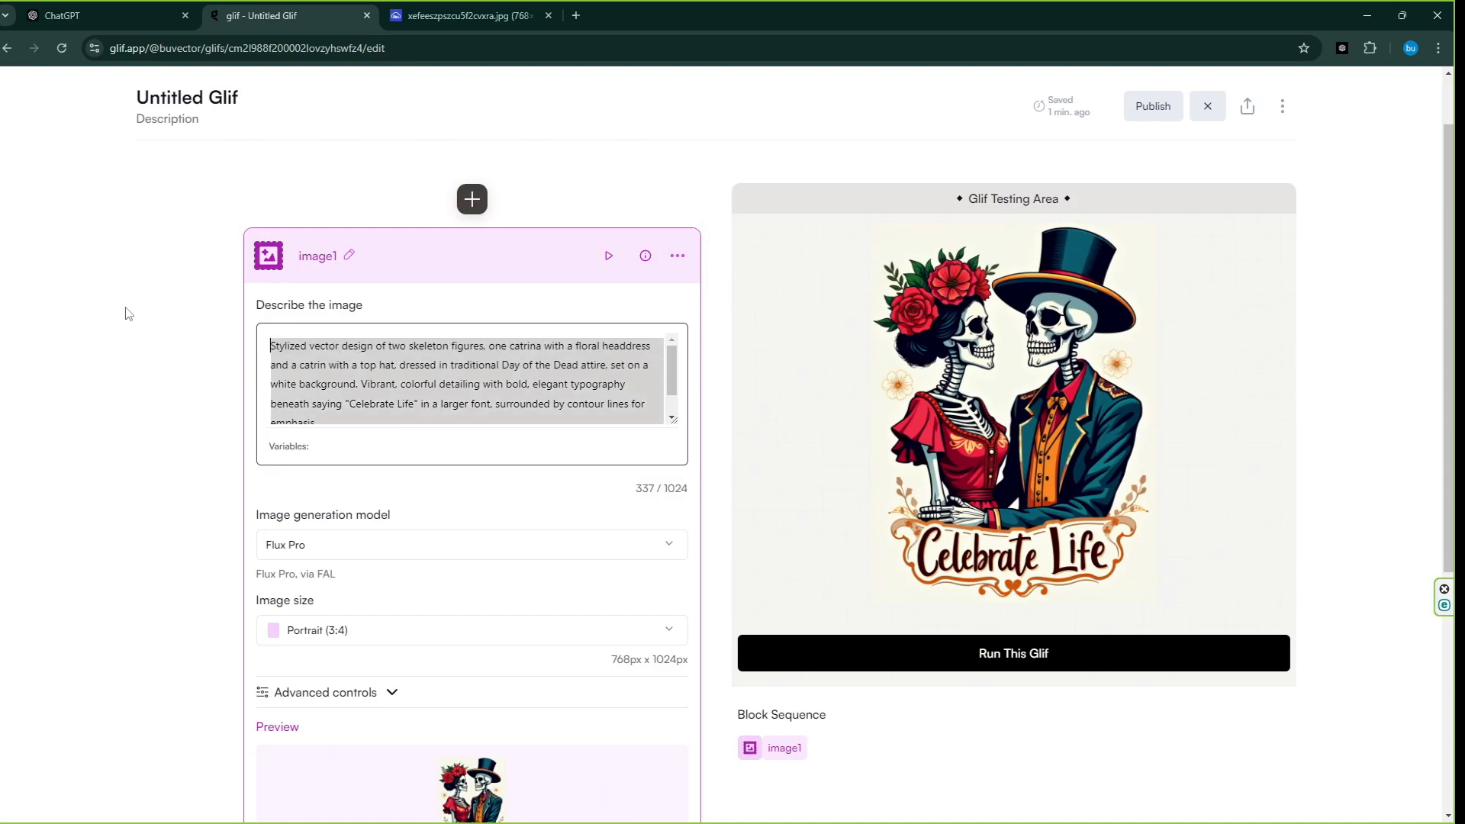
key(ctrl+v)
Run the glif with the Guitar and Skull prompt, open the enlarged result in a new tab, and close the enlarged view.
click(954, 648)
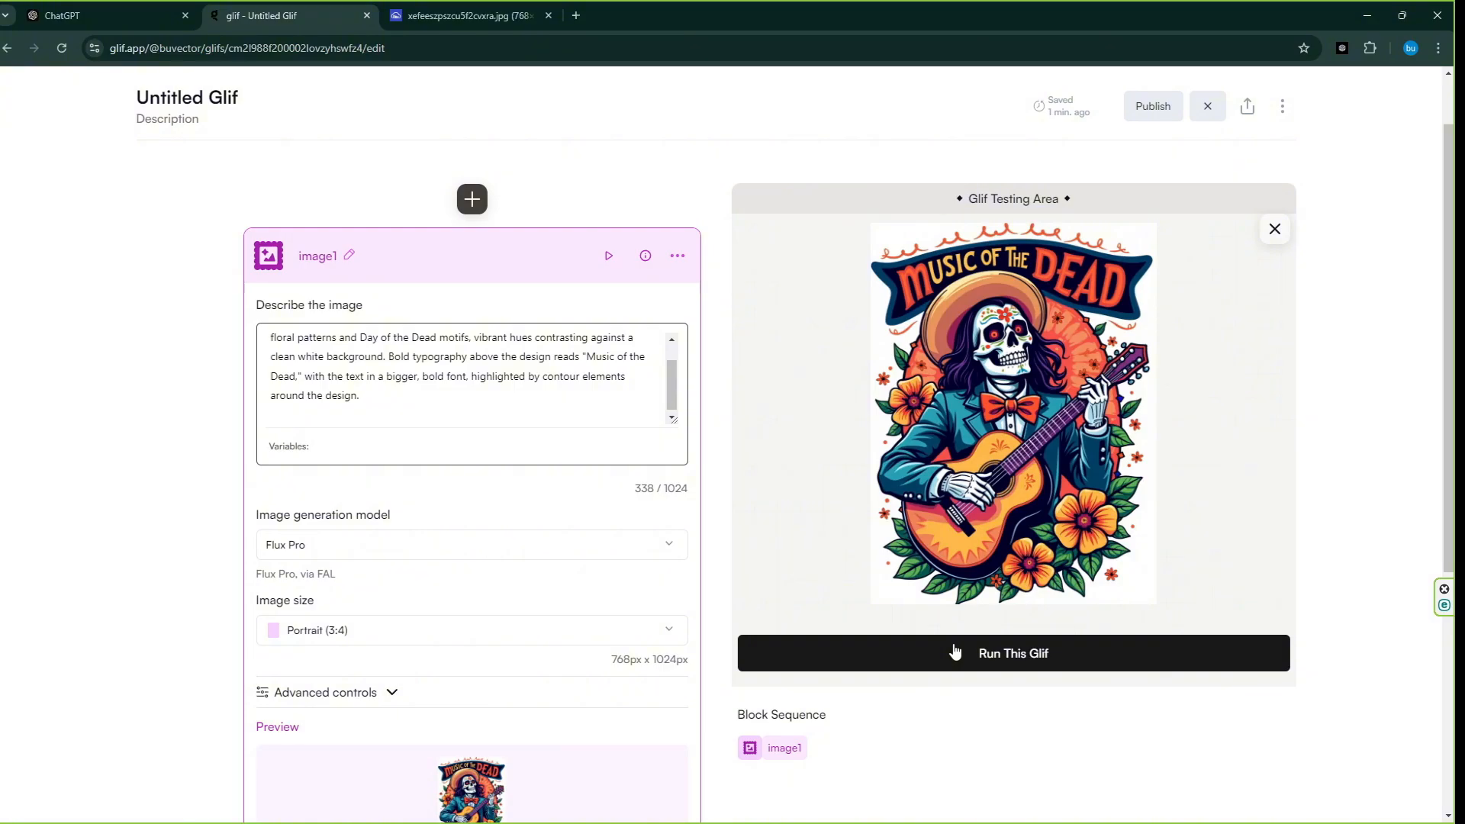
click(1039, 357)
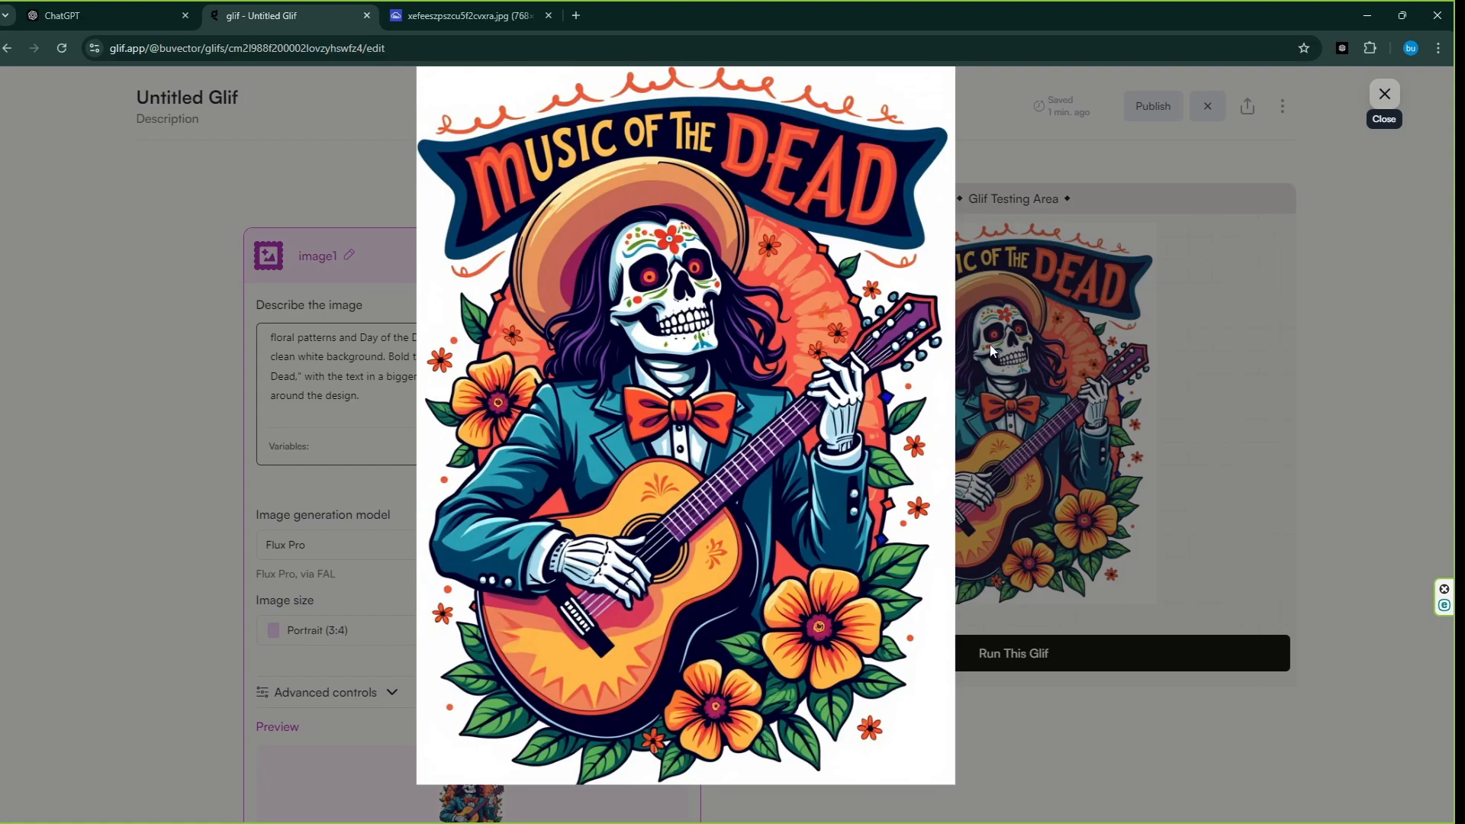
right_click(813, 332)
click(835, 345)
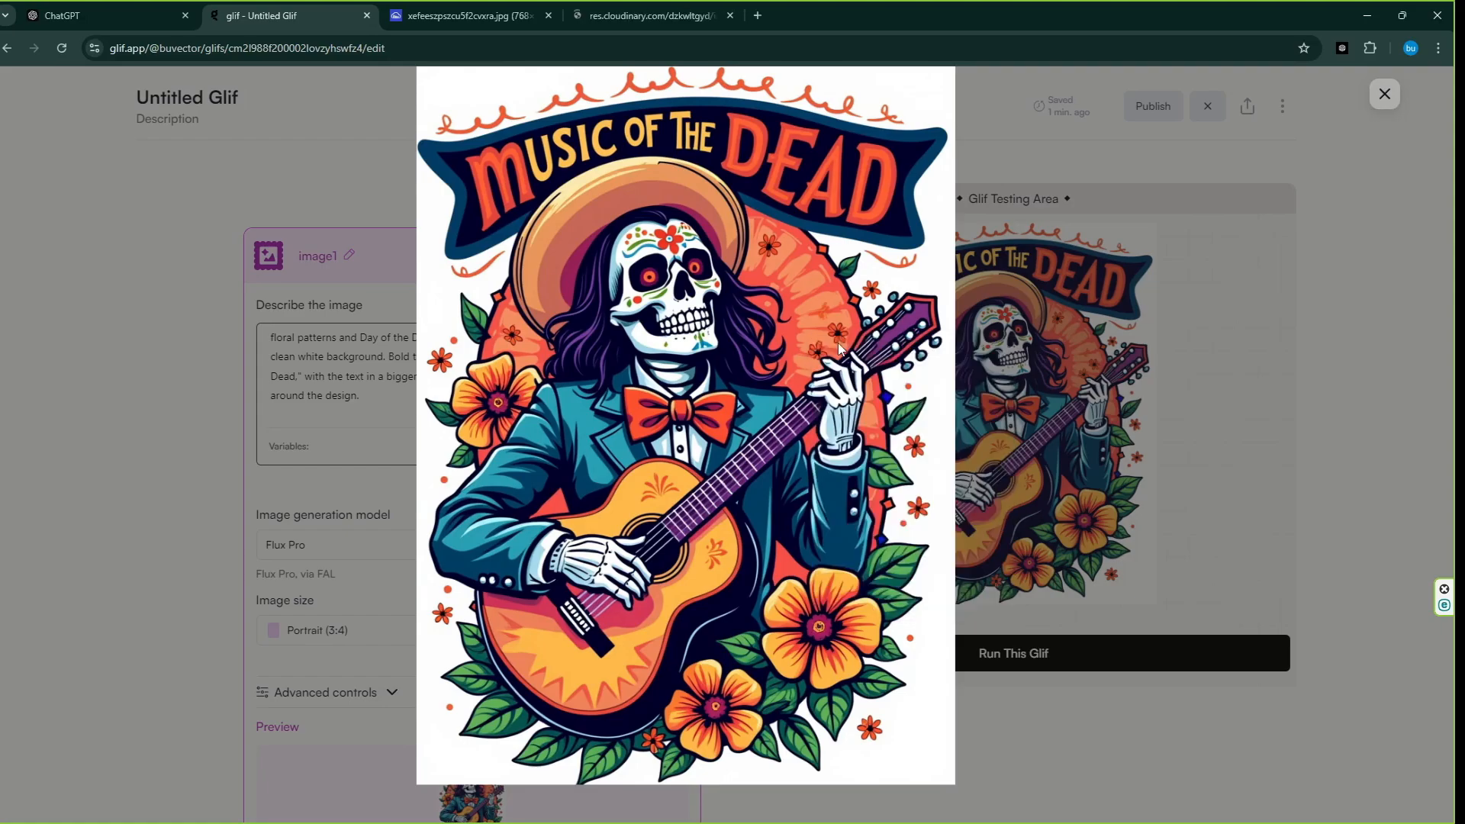
click(1384, 96)
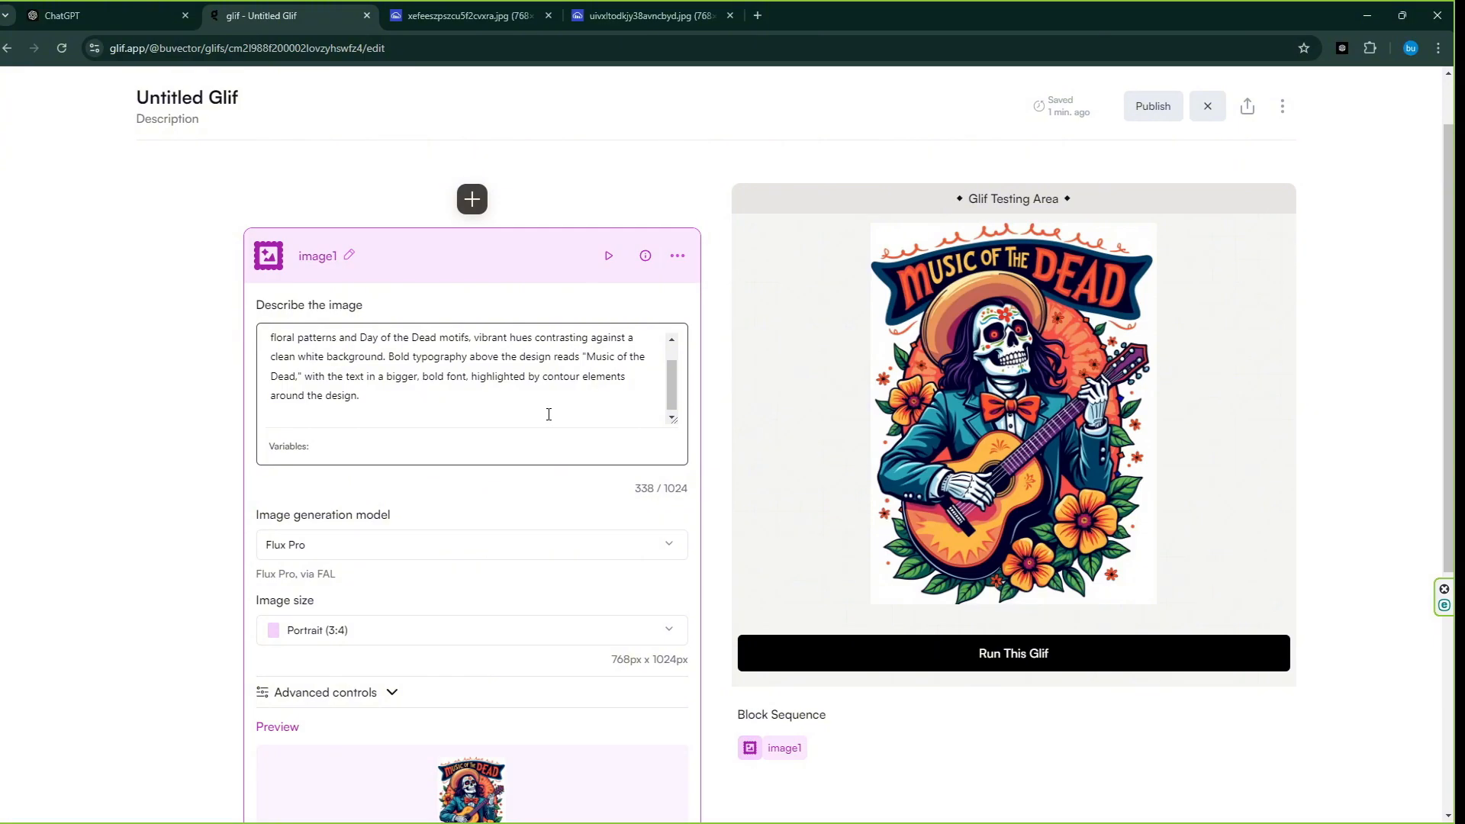
Copy the Skull with Half-Makeup prompt from ChatGPT and replace the image description in Glif with it.
click(106, 9)
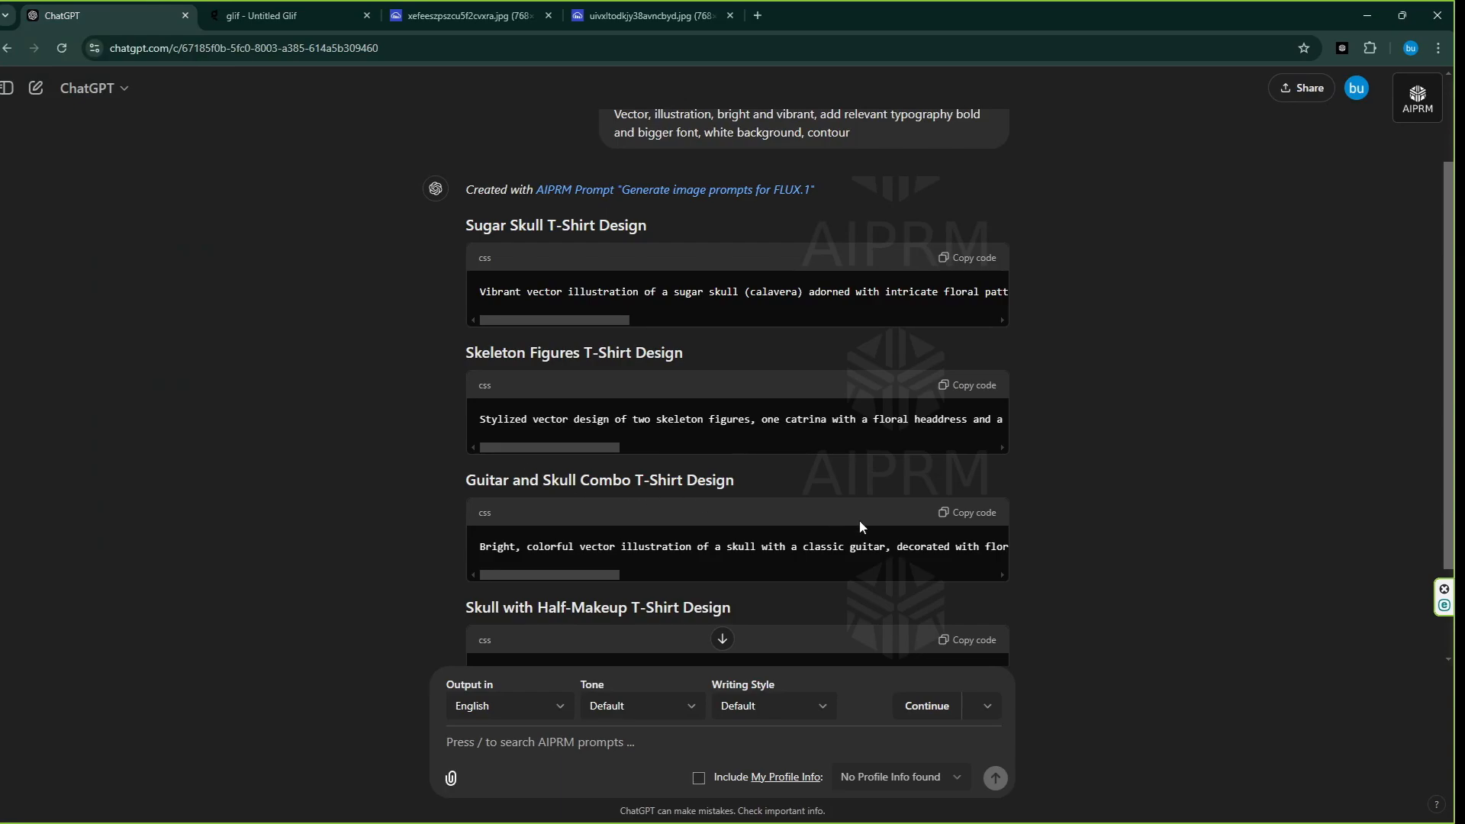
scroll(859, 526, down, 1)
click(946, 564)
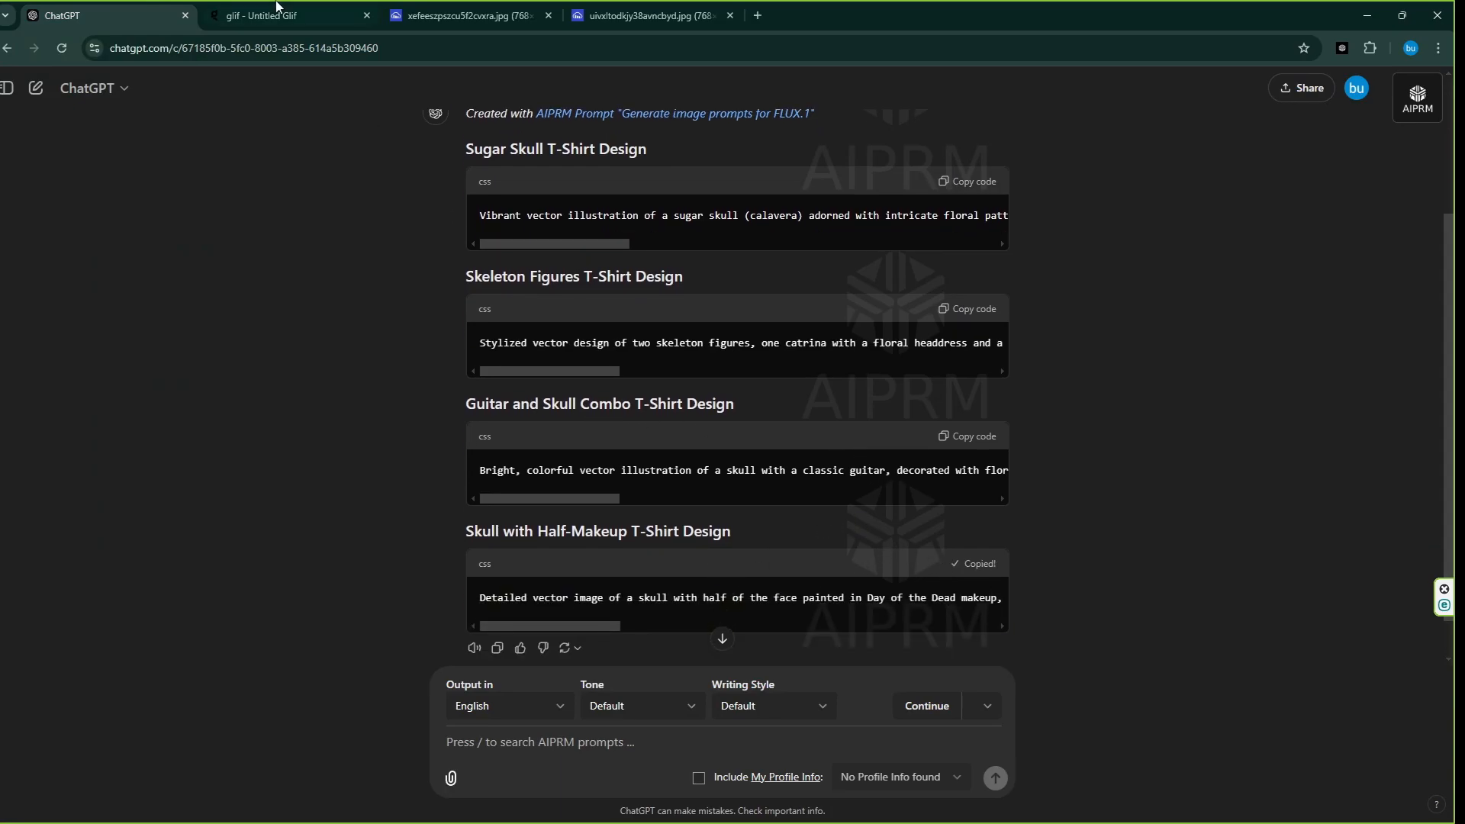
click(277, 10)
key(ctrl+a)
key(BackSpace)
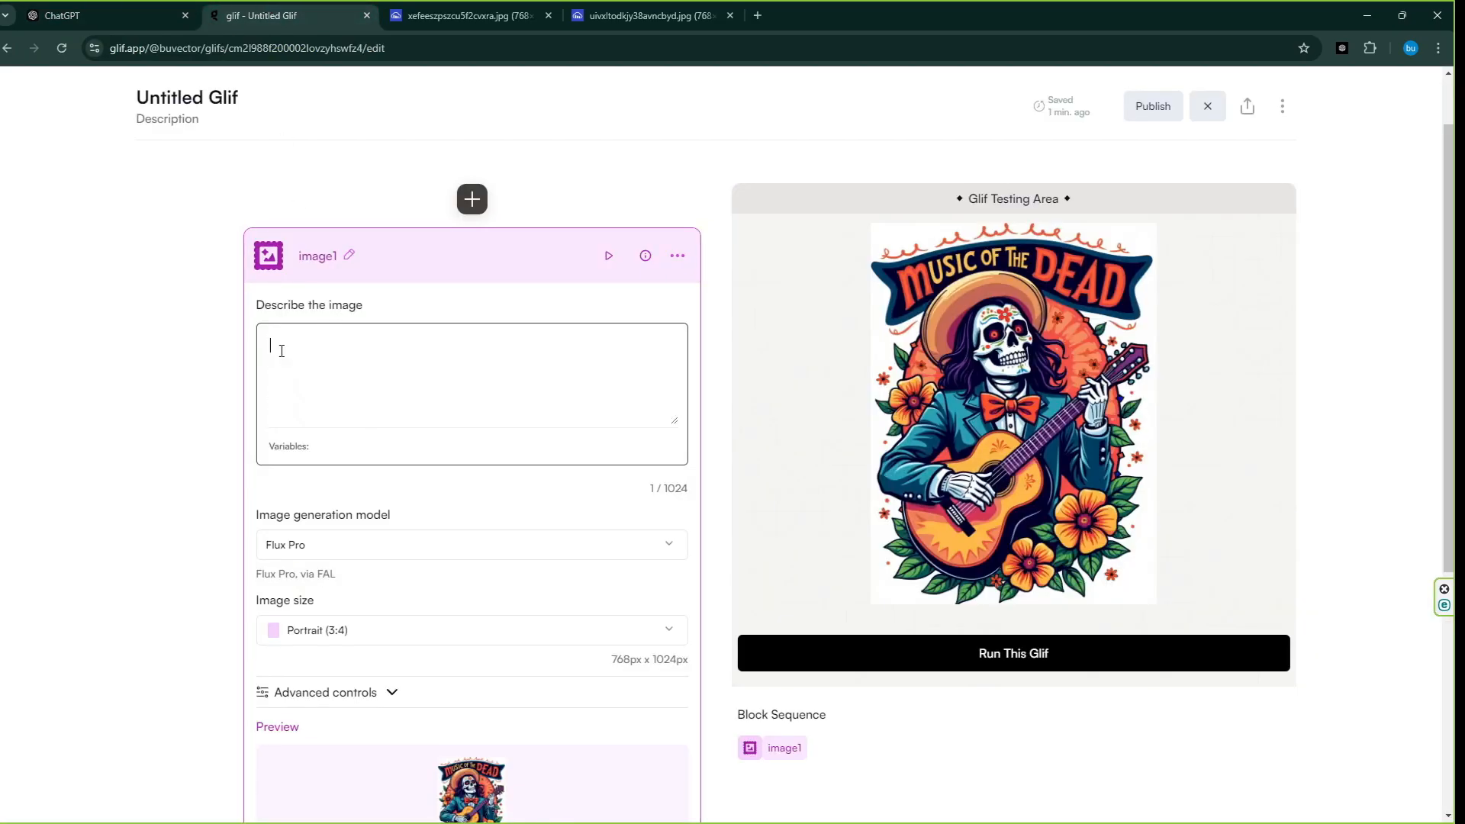
right_click(280, 350)
click(358, 501)
Run the glif with the Half-Makeup prompt, open the enlarged result in a new tab, and close the enlarged view.
click(945, 654)
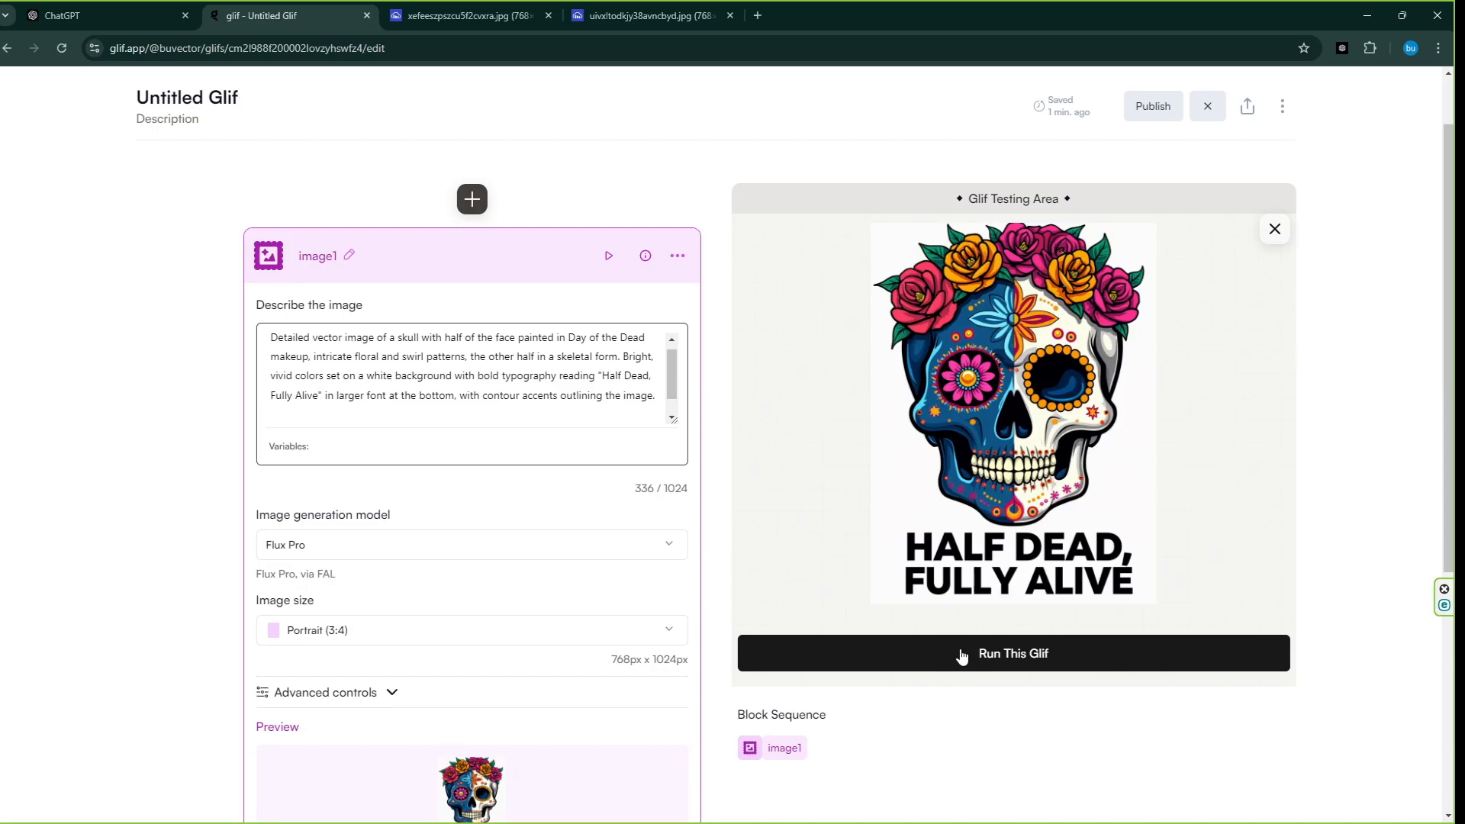
click(1009, 398)
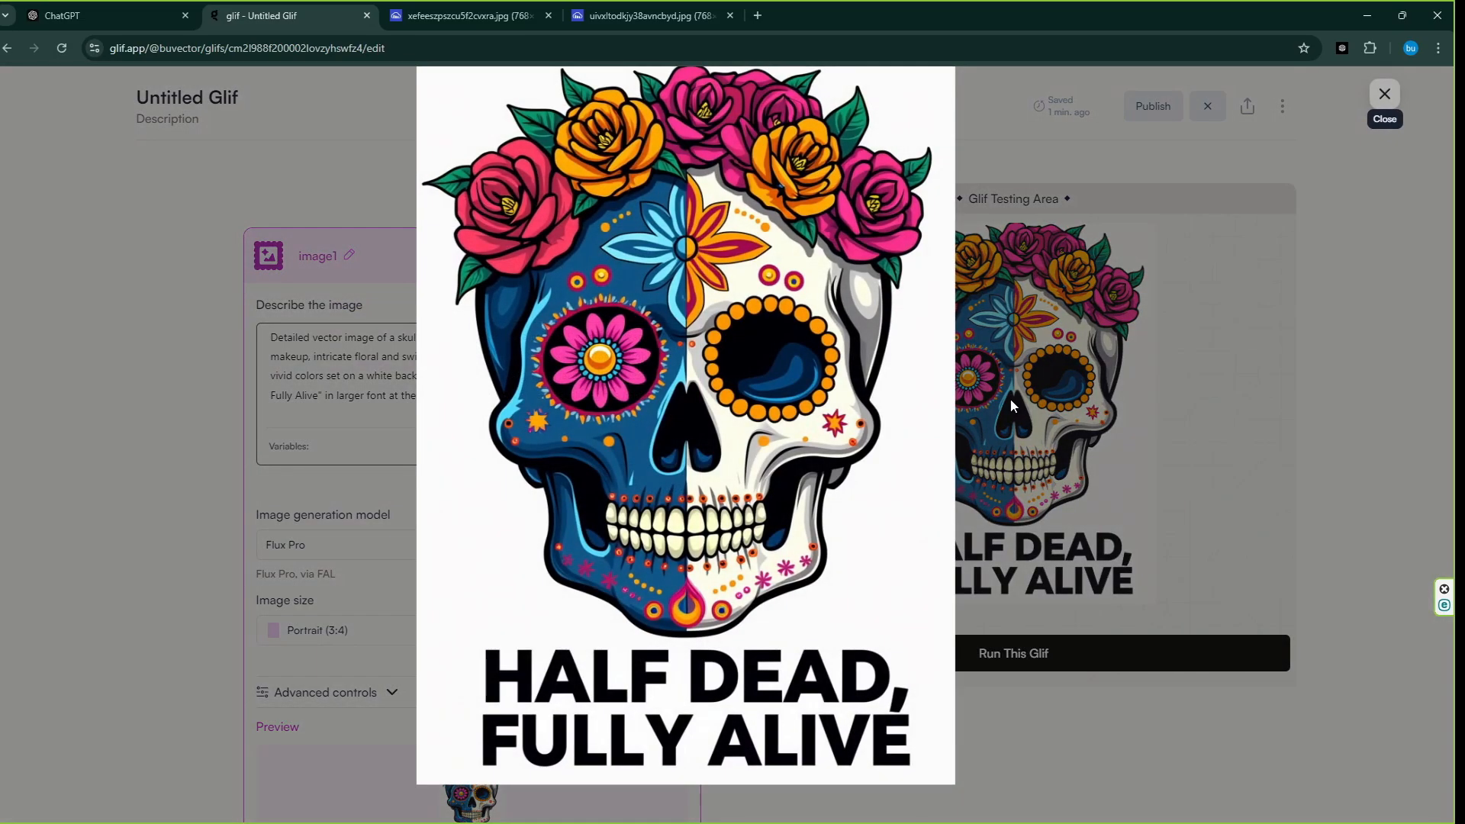
double_click(845, 336)
right_click(840, 333)
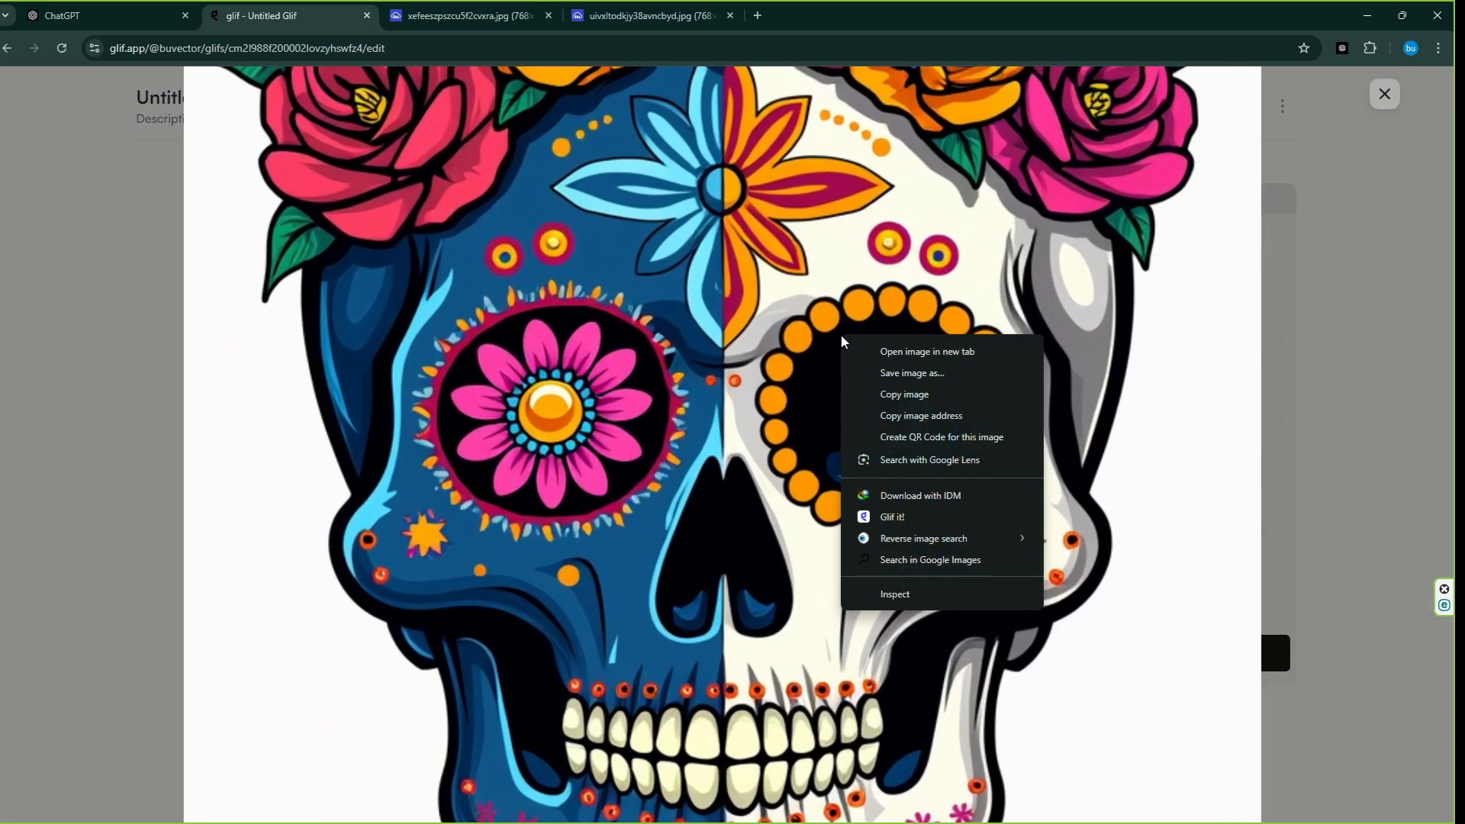
click(889, 349)
click(1385, 93)
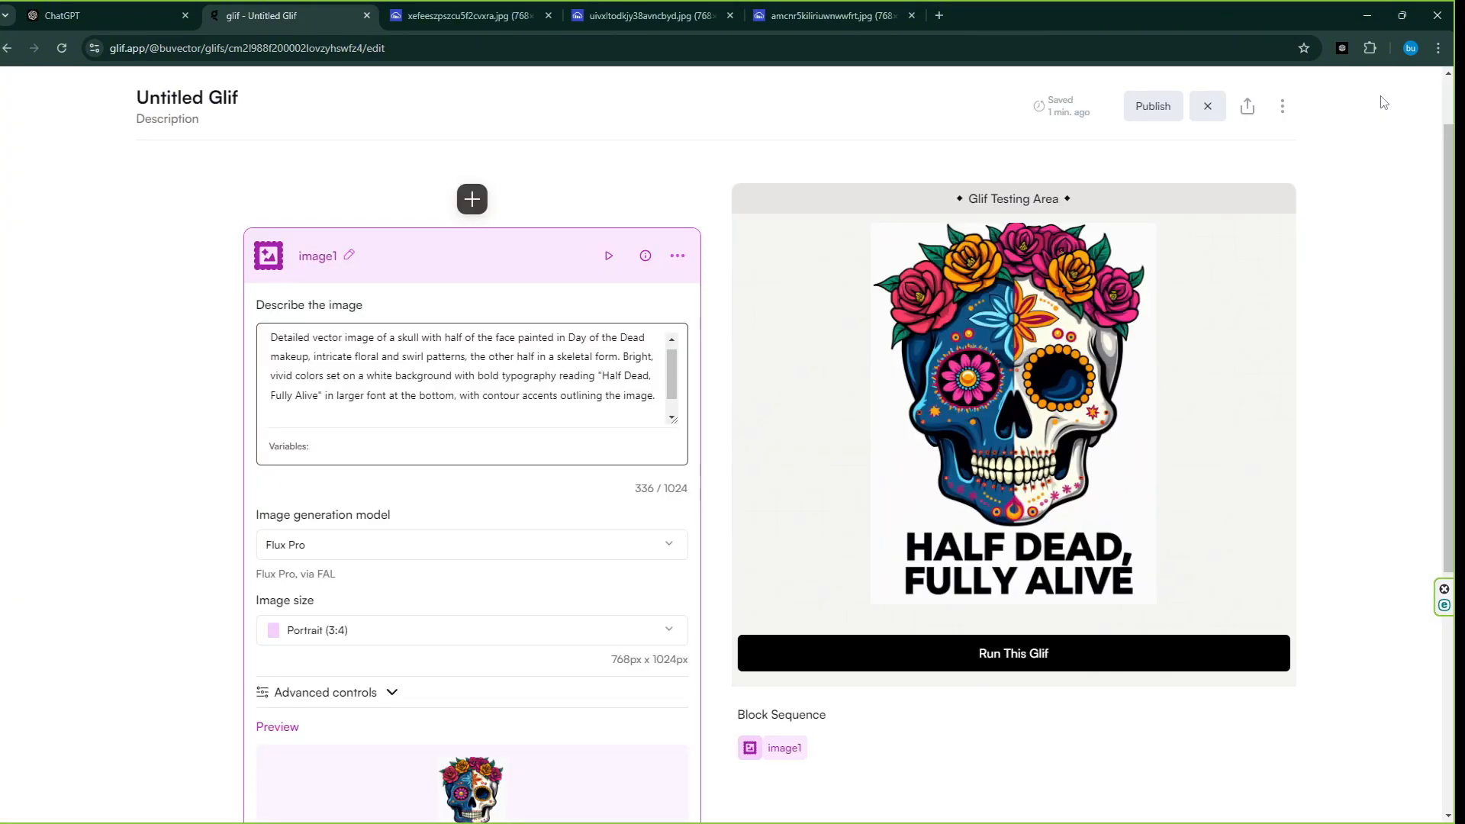
Generate a second variation from the same Half-Makeup prompt, open it in a new tab, and close the enlarged view.
click(1022, 655)
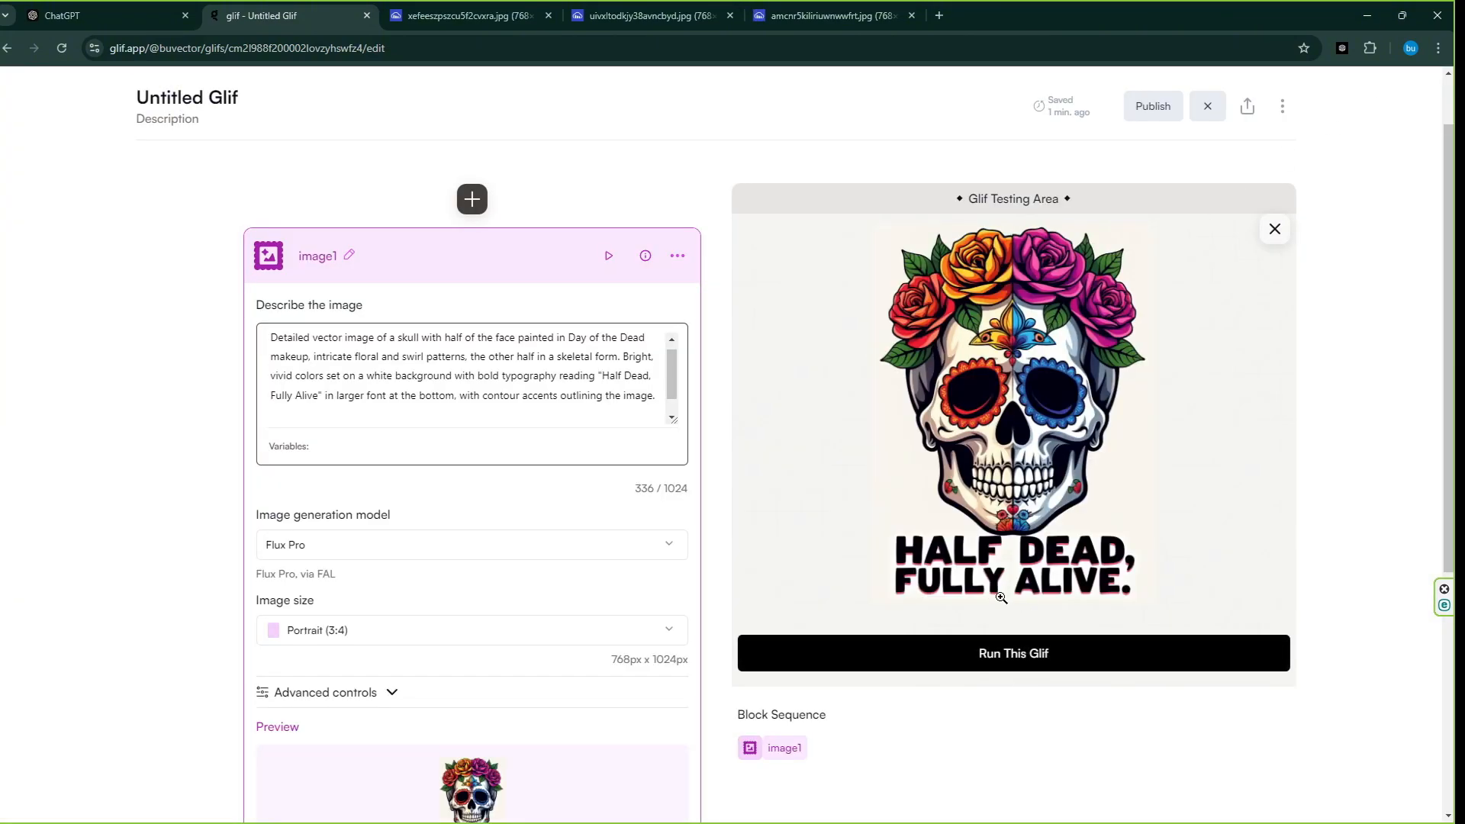
click(1008, 452)
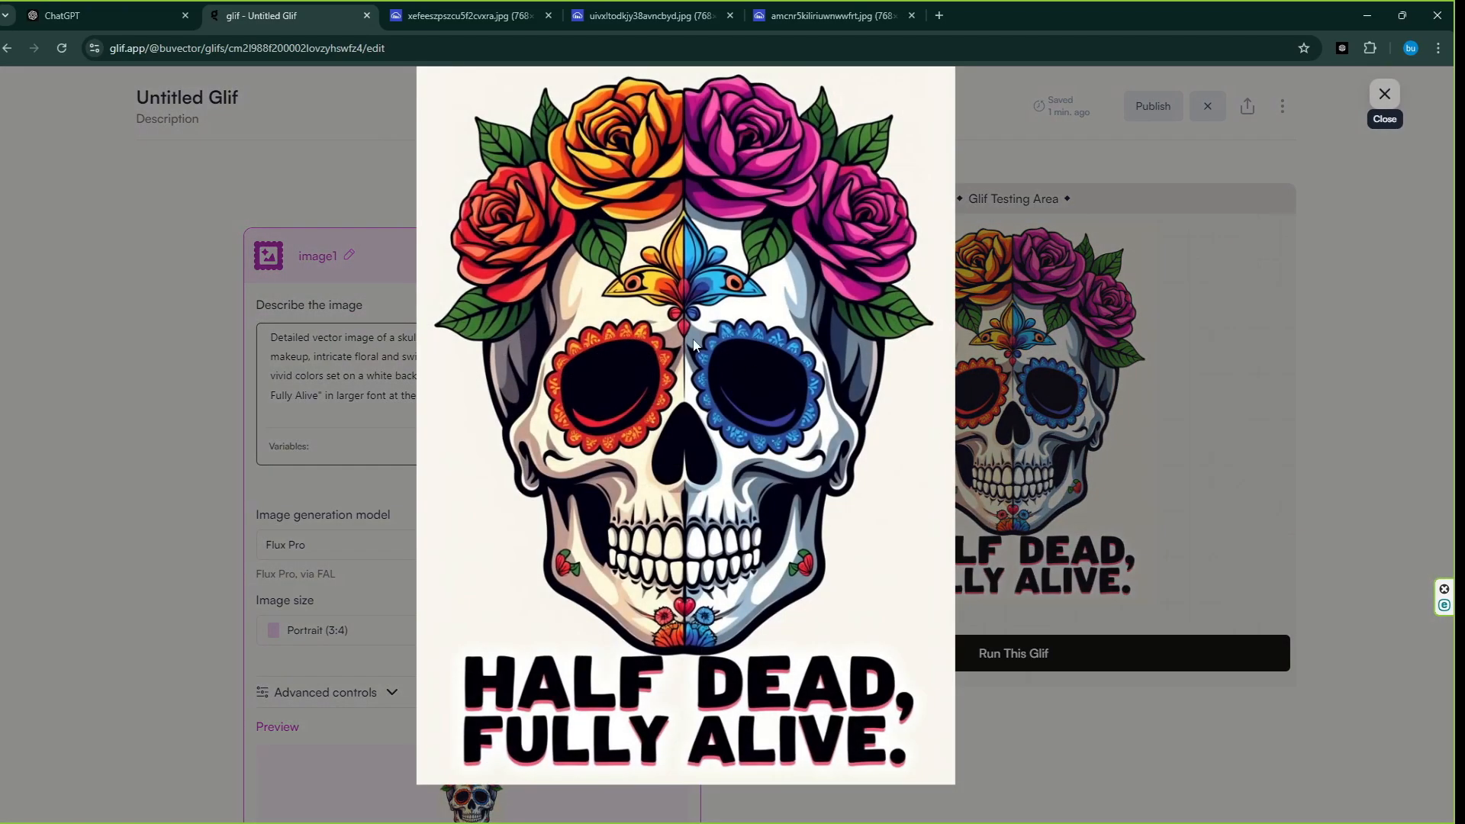
double_click(696, 313)
right_click(706, 303)
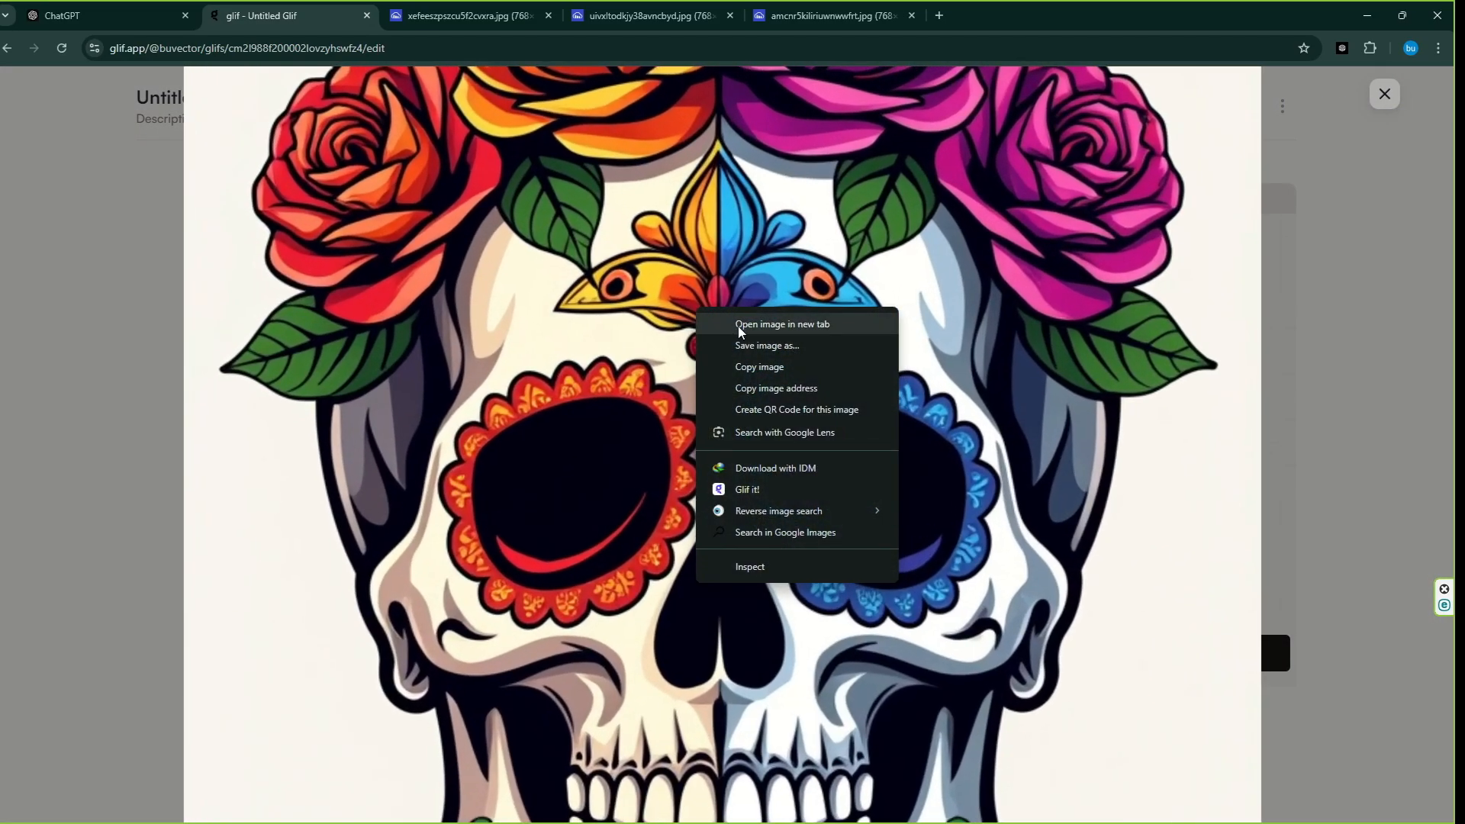
click(738, 326)
click(1384, 93)
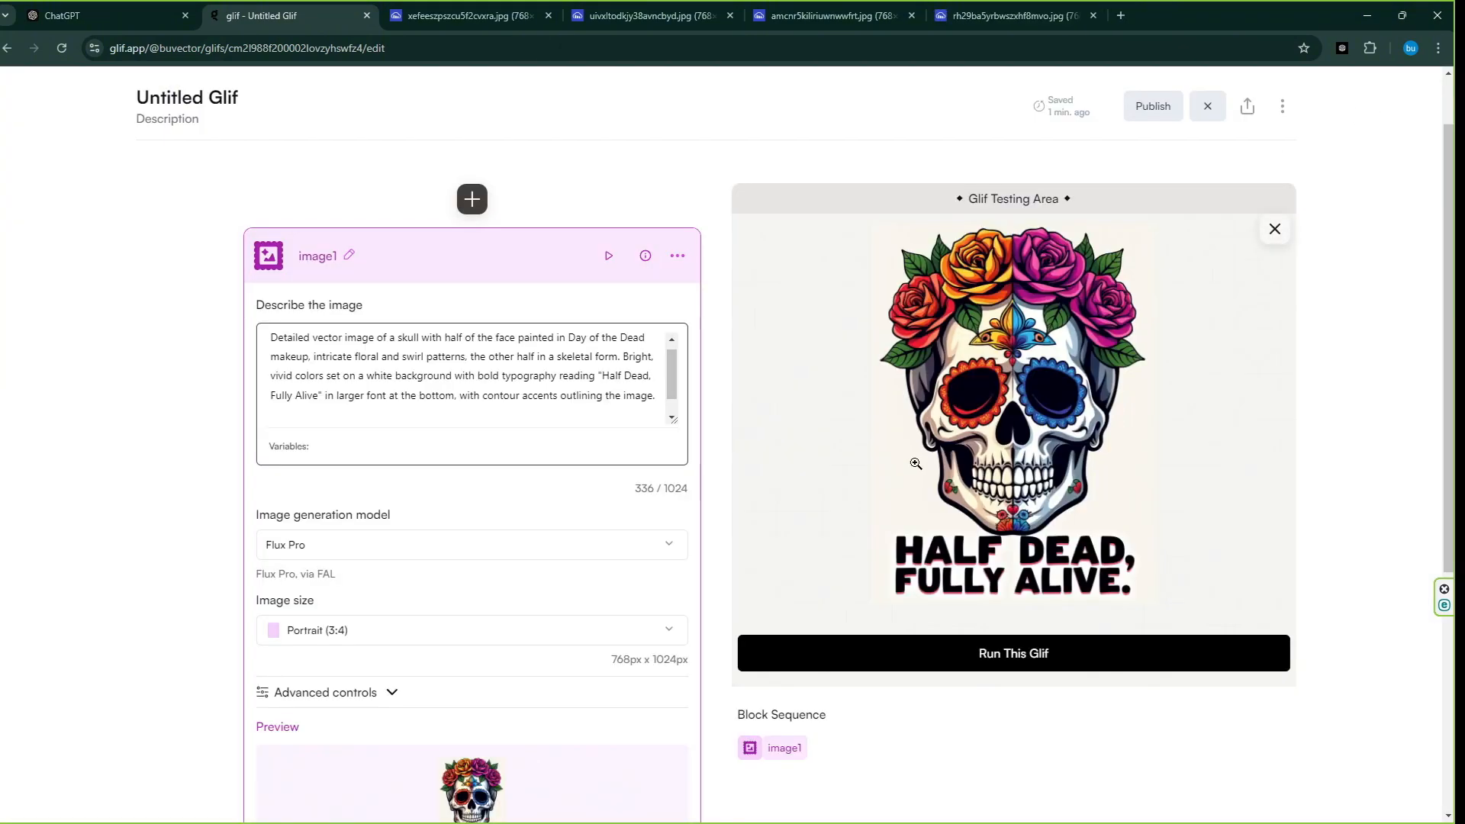
Copy the Sugar Skull T-Shirt Design prompt from ChatGPT and replace the image description in Glif with it.
click(137, 15)
scroll(365, 414, down, 1)
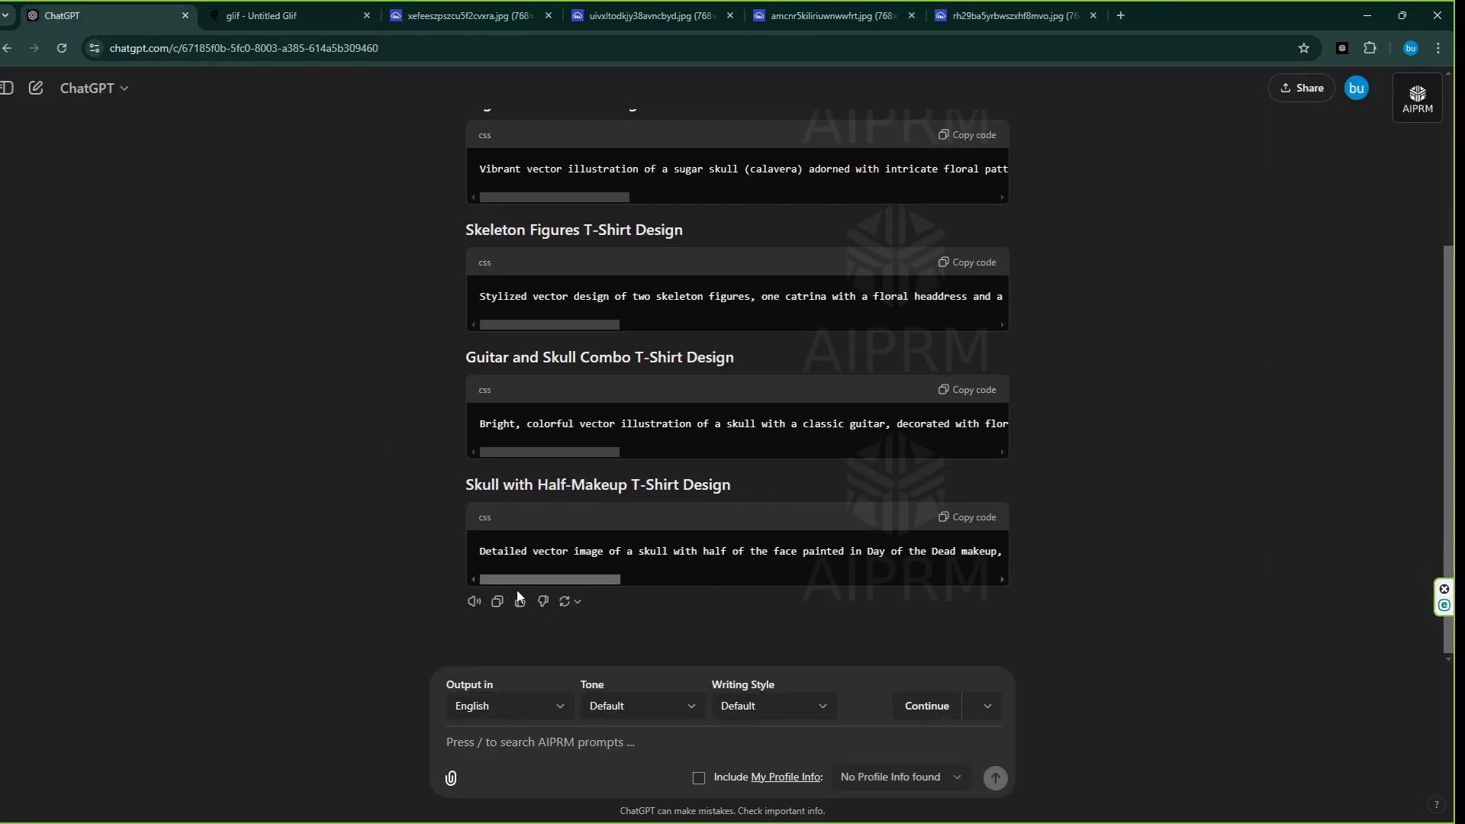
scroll(735, 227, up, 2)
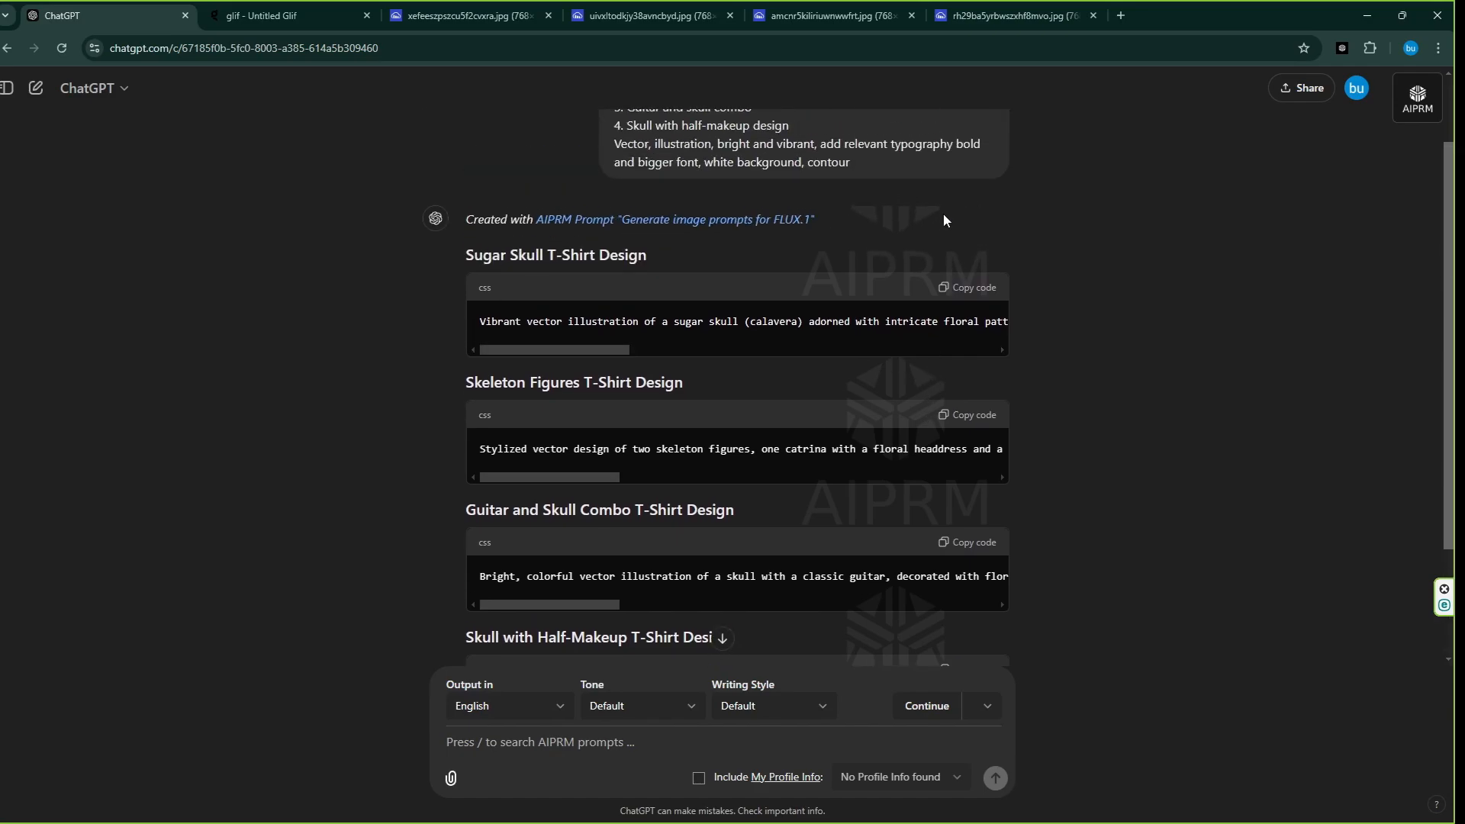
click(984, 296)
click(287, 16)
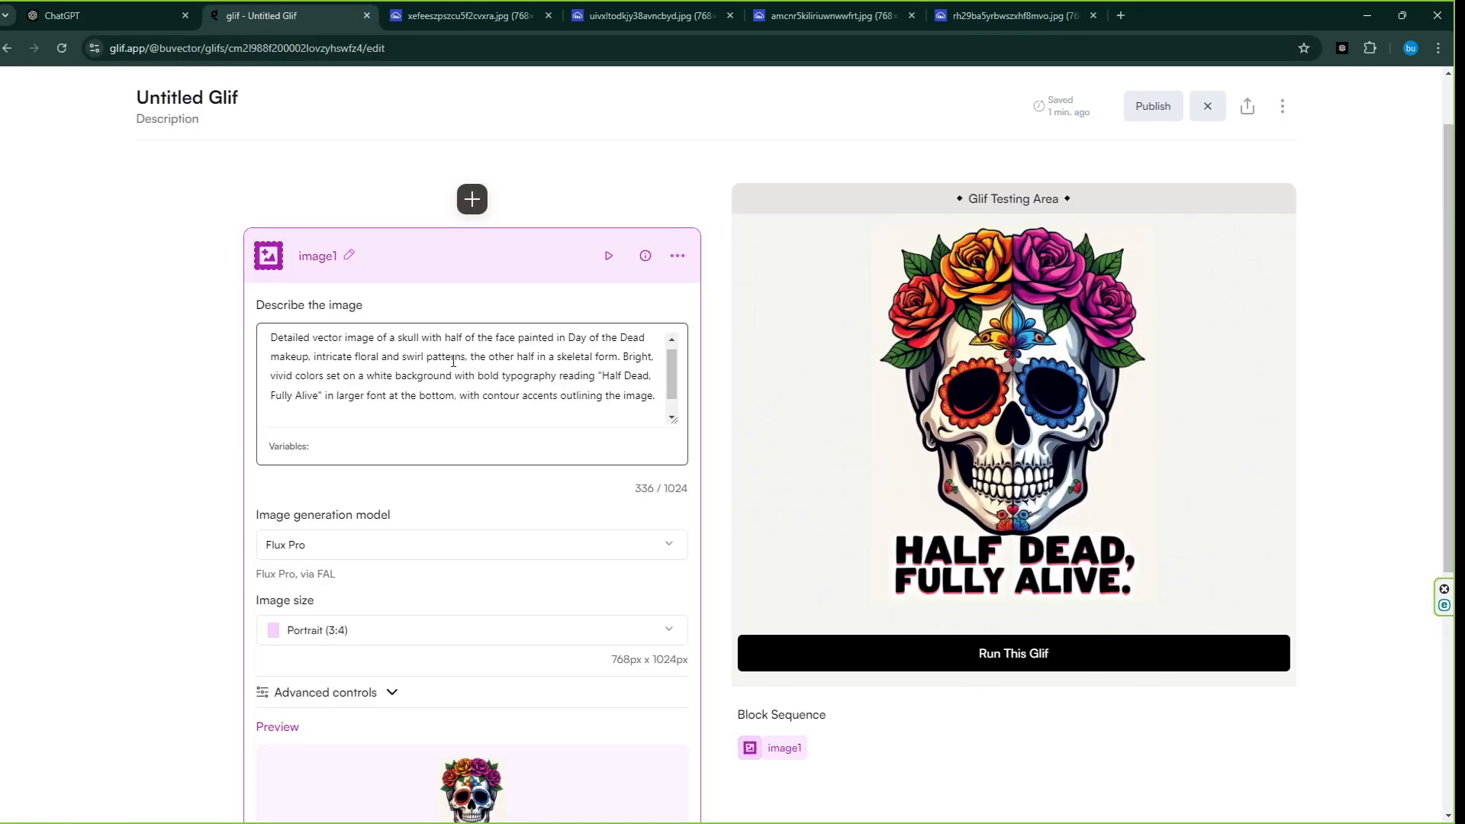
key(ctrl+a)
key(BackSpace)
right_click(399, 372)
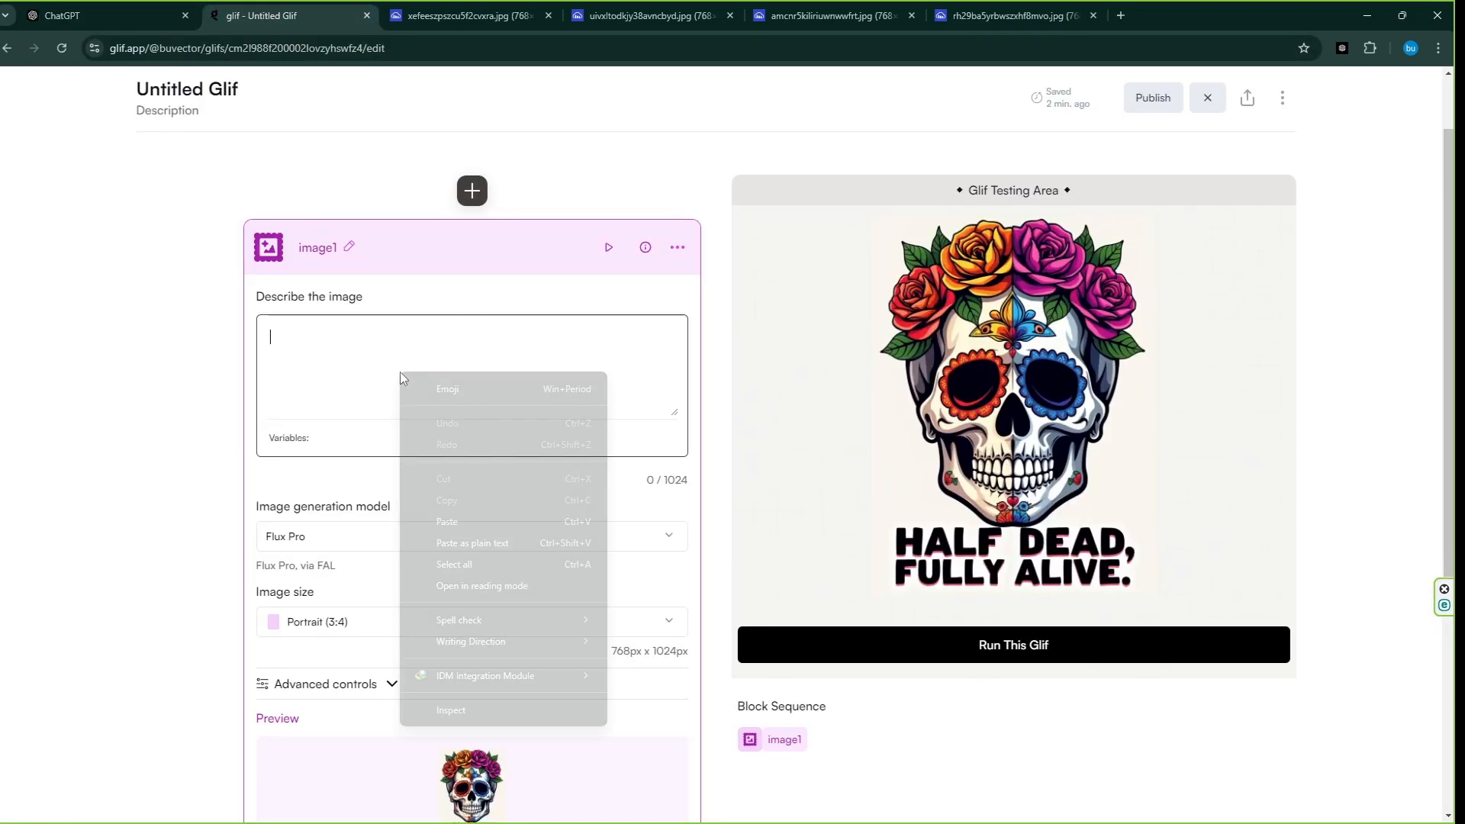
click(469, 524)
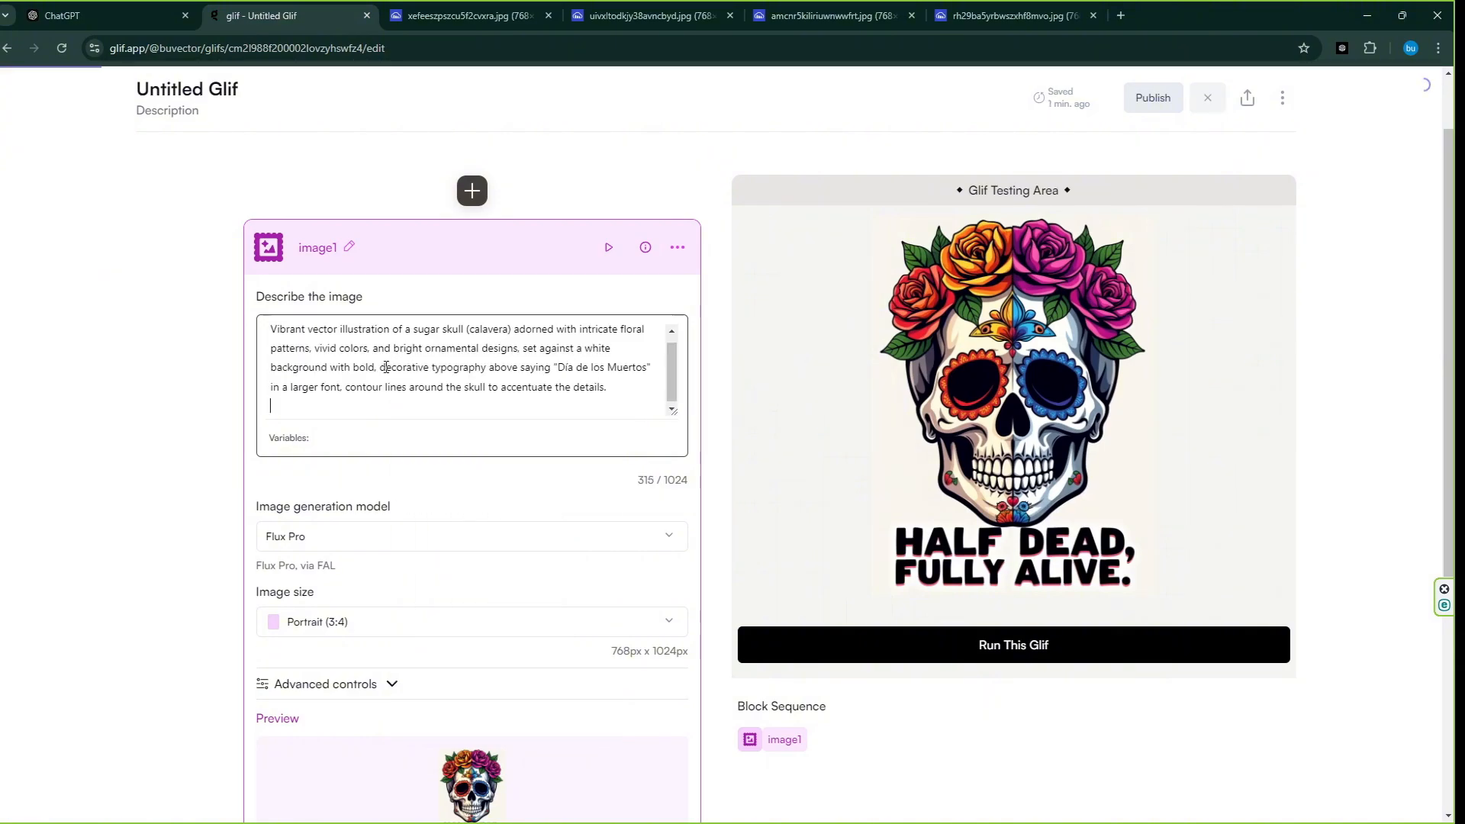
drag(330, 371, 620, 391)
click(546, 383)
drag(380, 370, 490, 368)
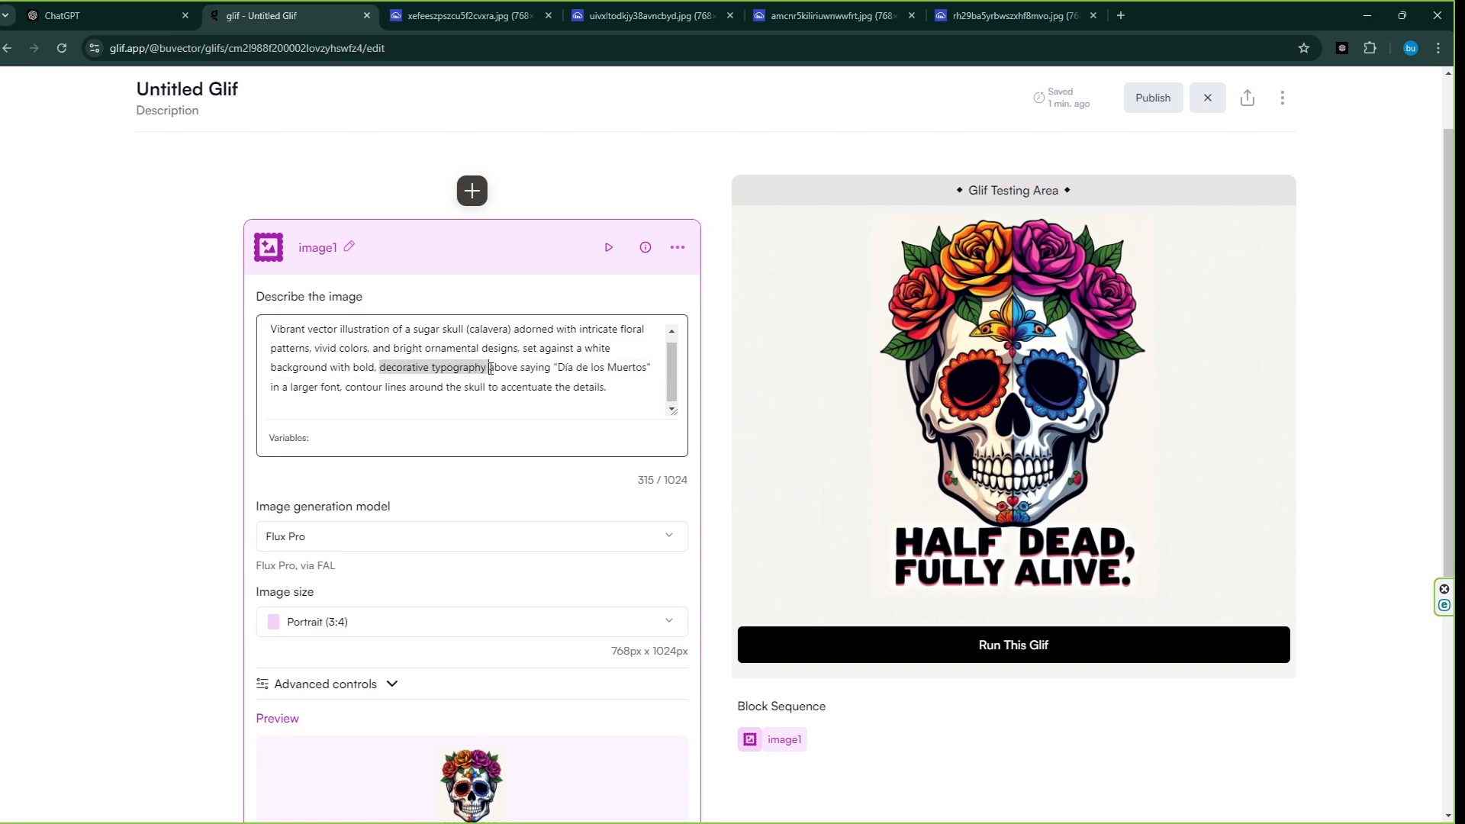
click(447, 367)
drag(377, 367, 489, 372)
key(BackSpace)
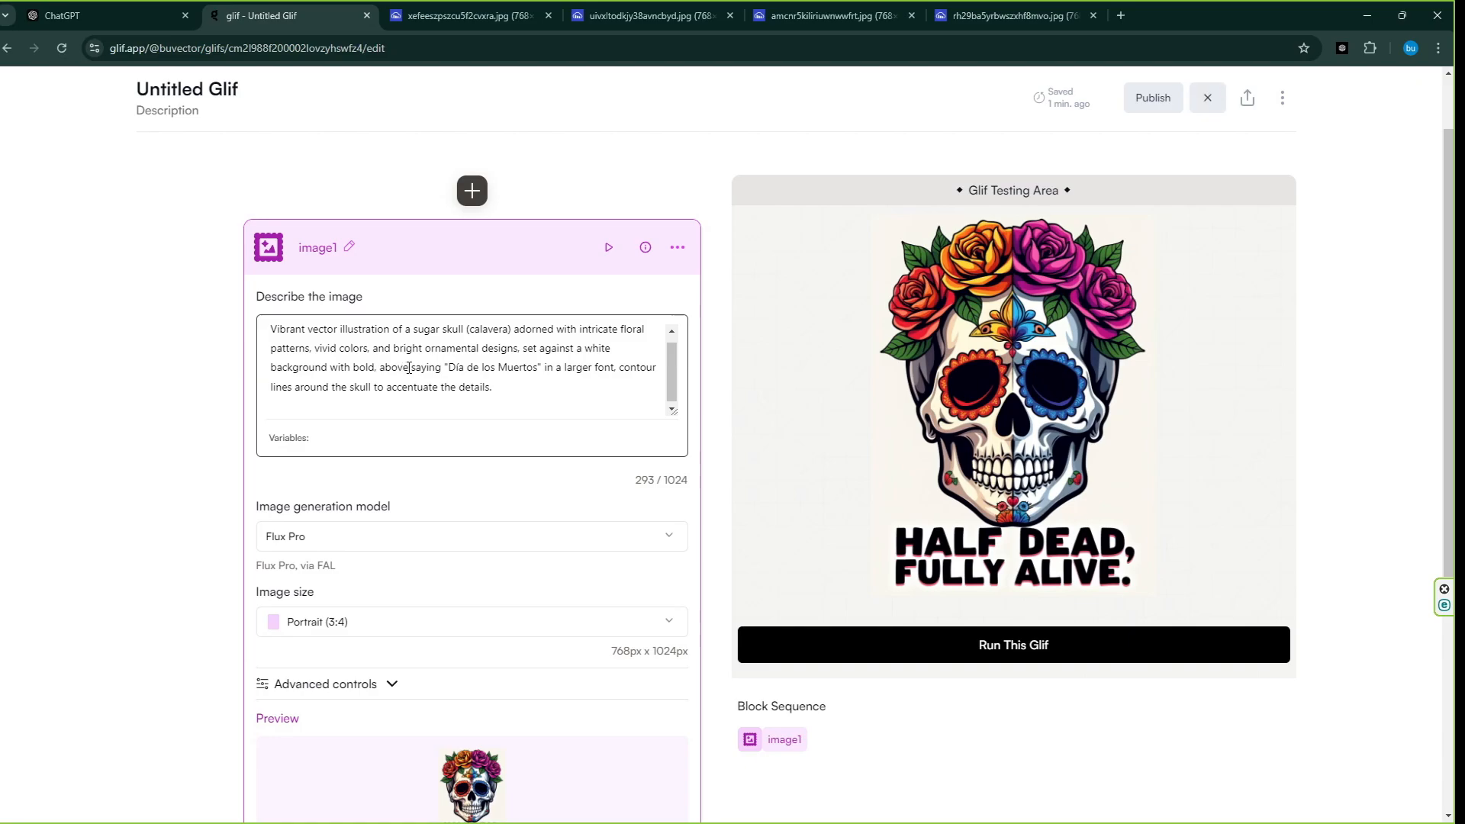
drag(409, 369, 374, 373)
key(ctrl+z)
click(391, 369)
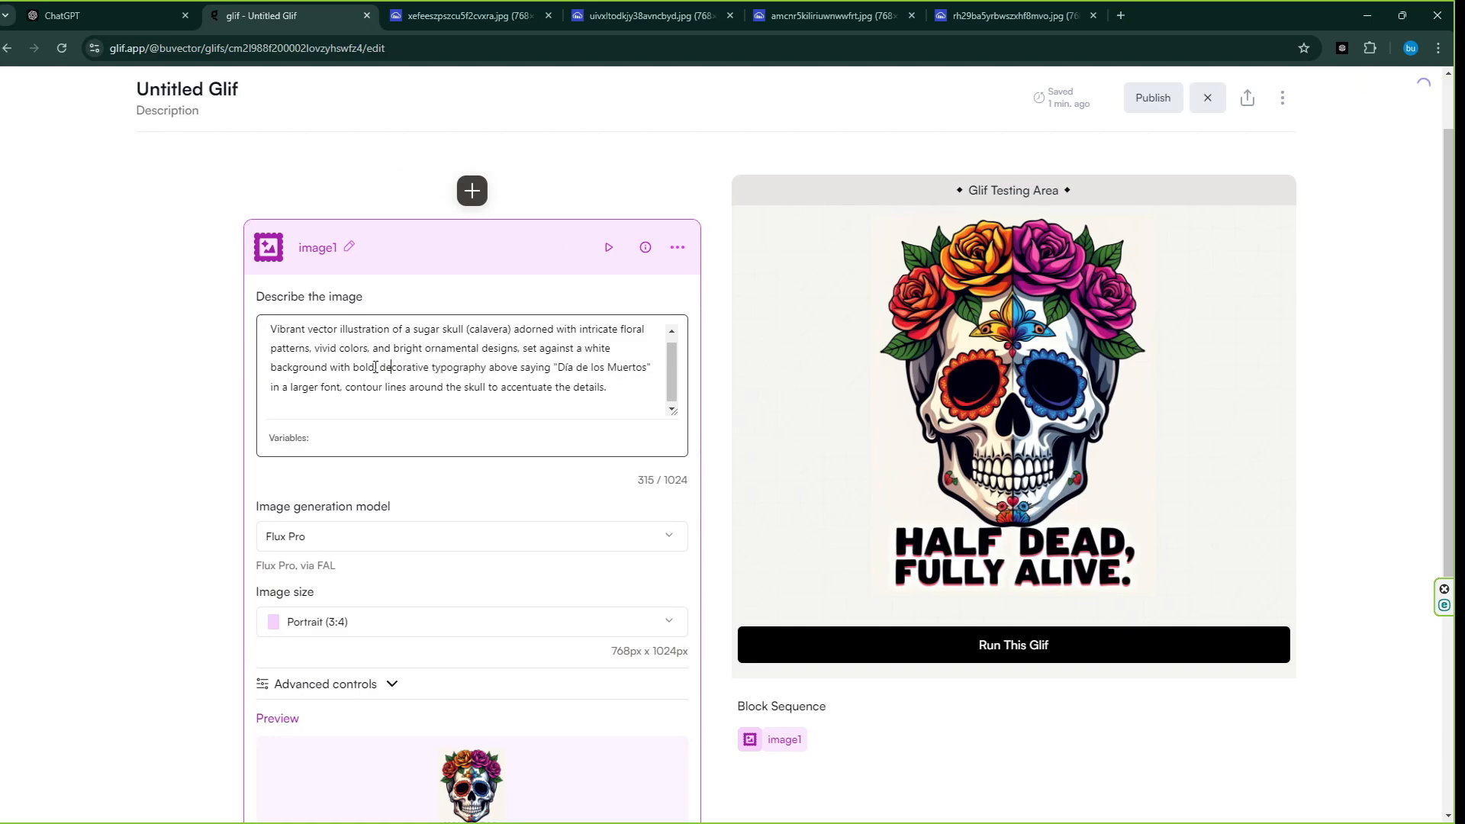
Shorten "bold, decorative typography" to "bold typography" in the image description and run the glif.
drag(374, 369, 431, 372)
key(BackSpace)
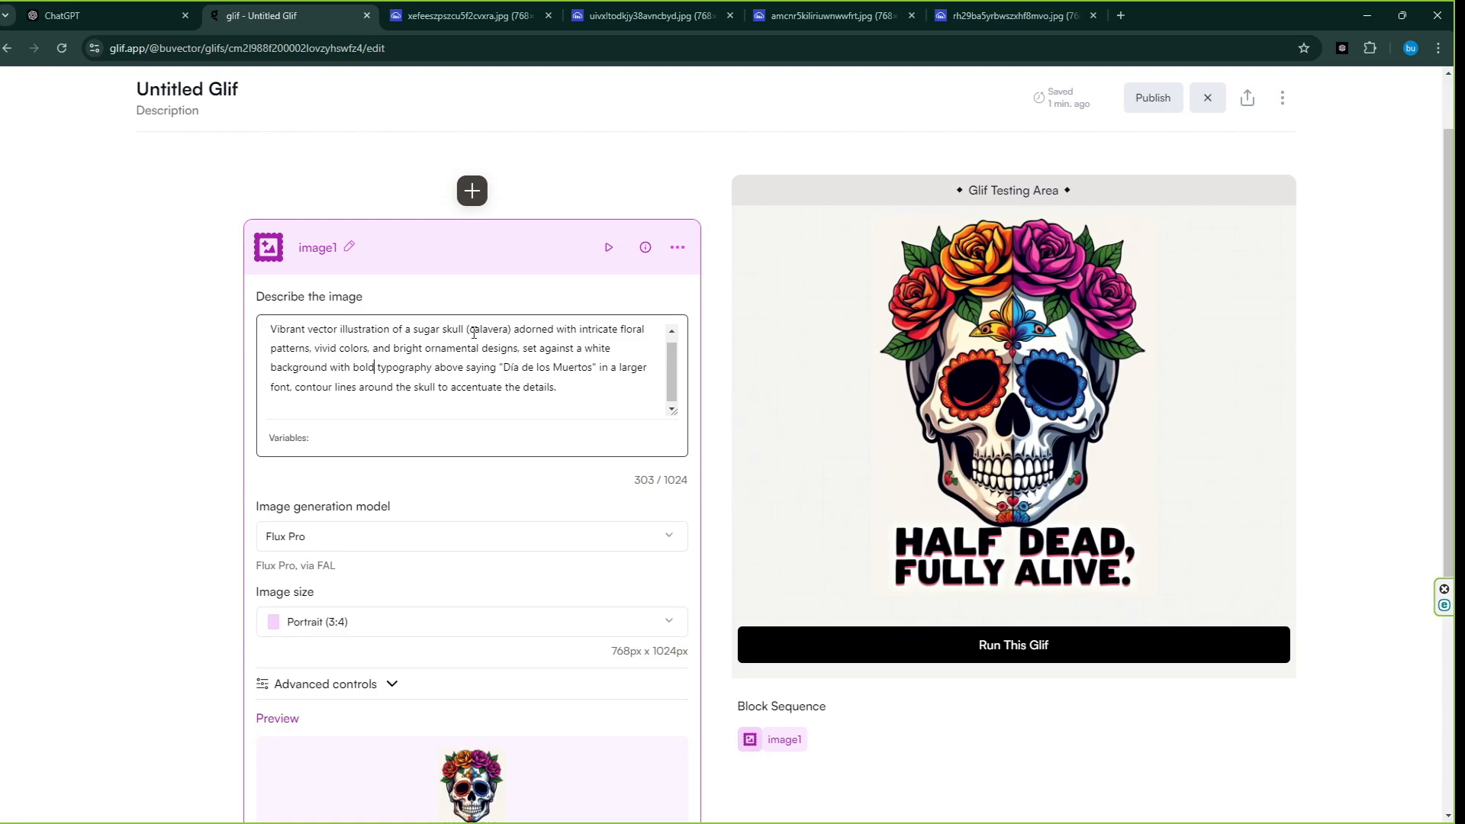
click(1024, 644)
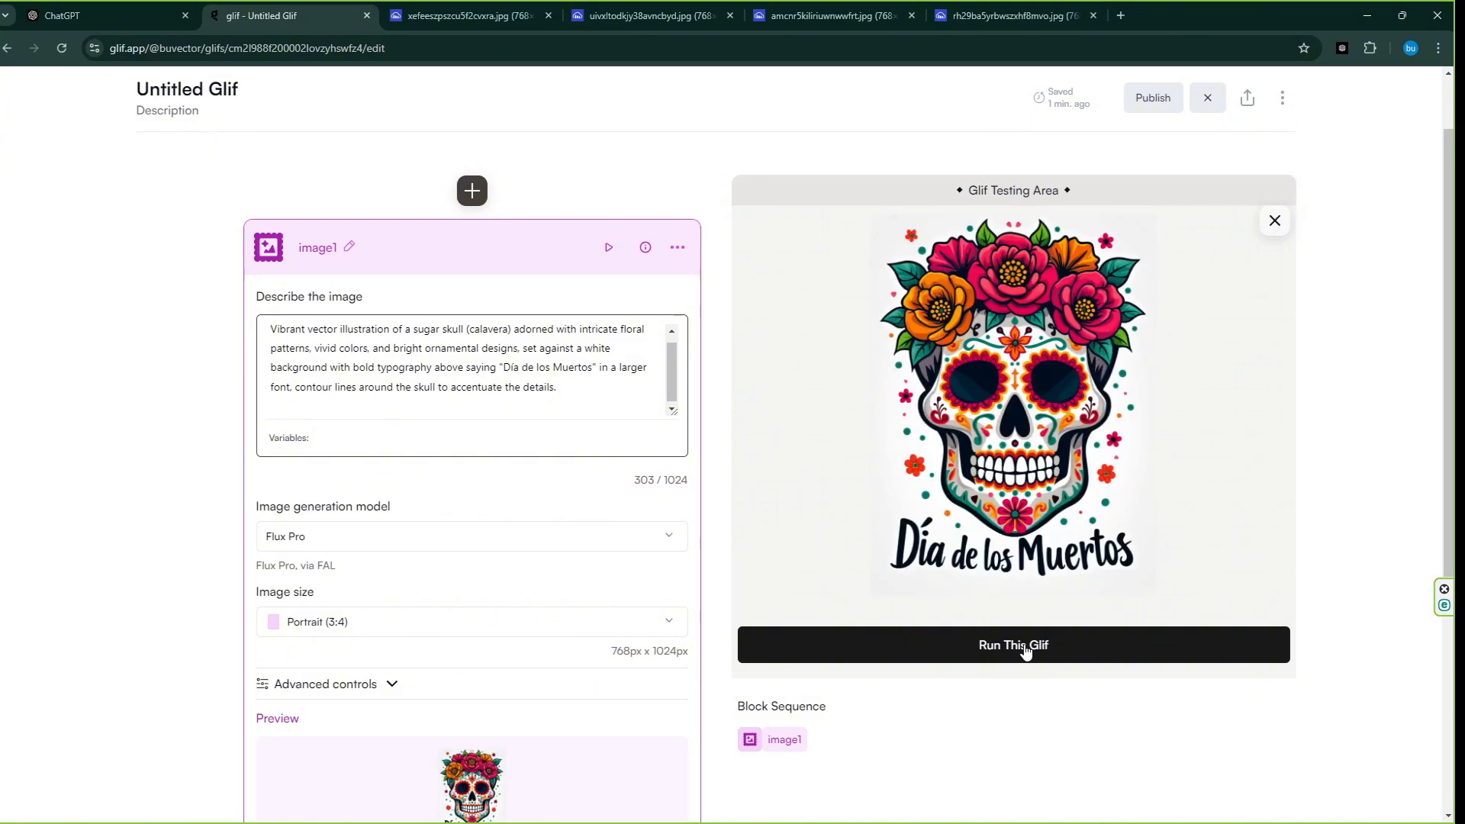
Enlarge the generated Día de los Muertos skull image, open it in a new tab, and close the enlarged view.
click(1043, 510)
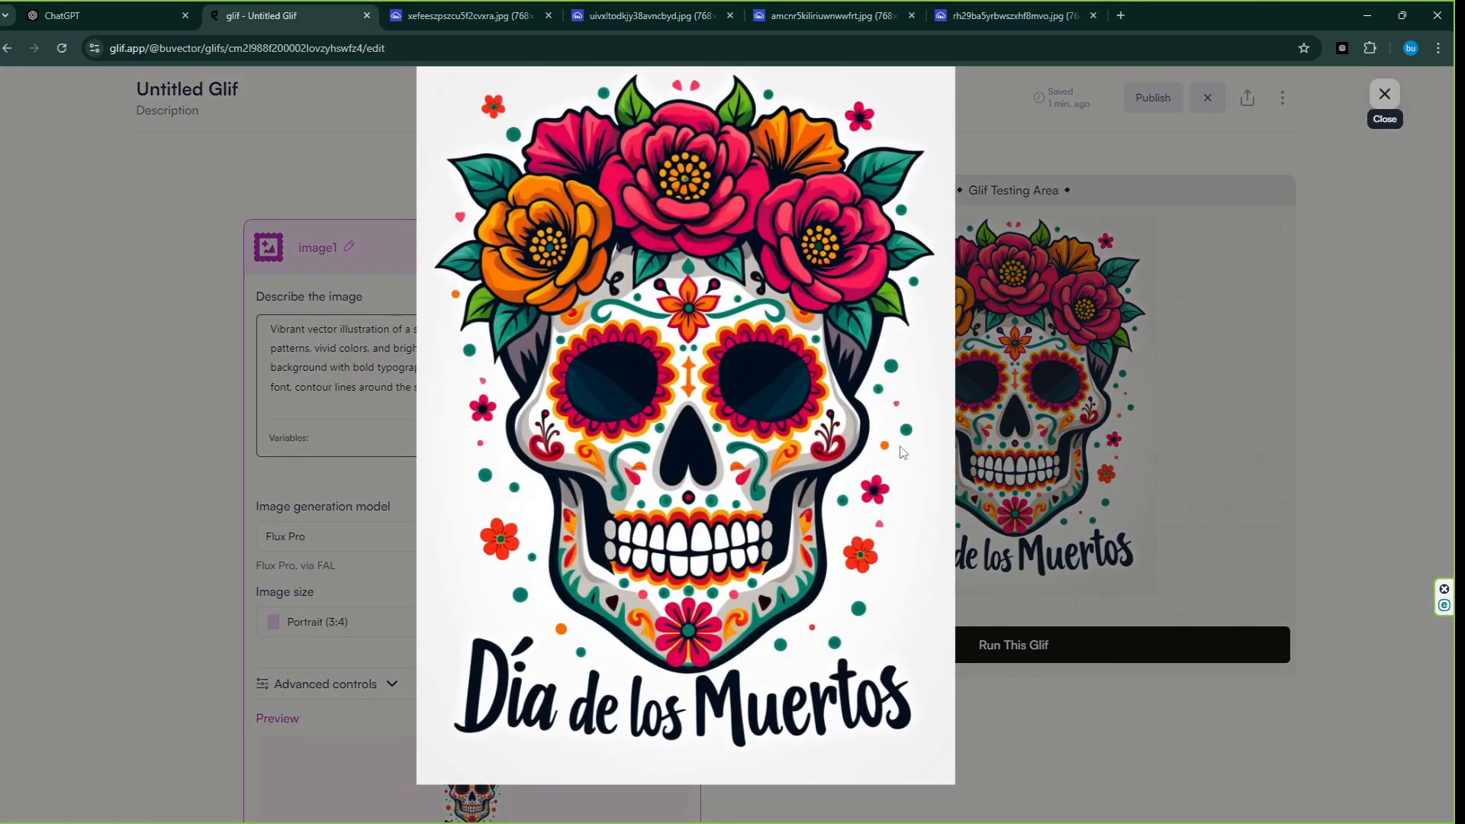
right_click(902, 451)
click(946, 455)
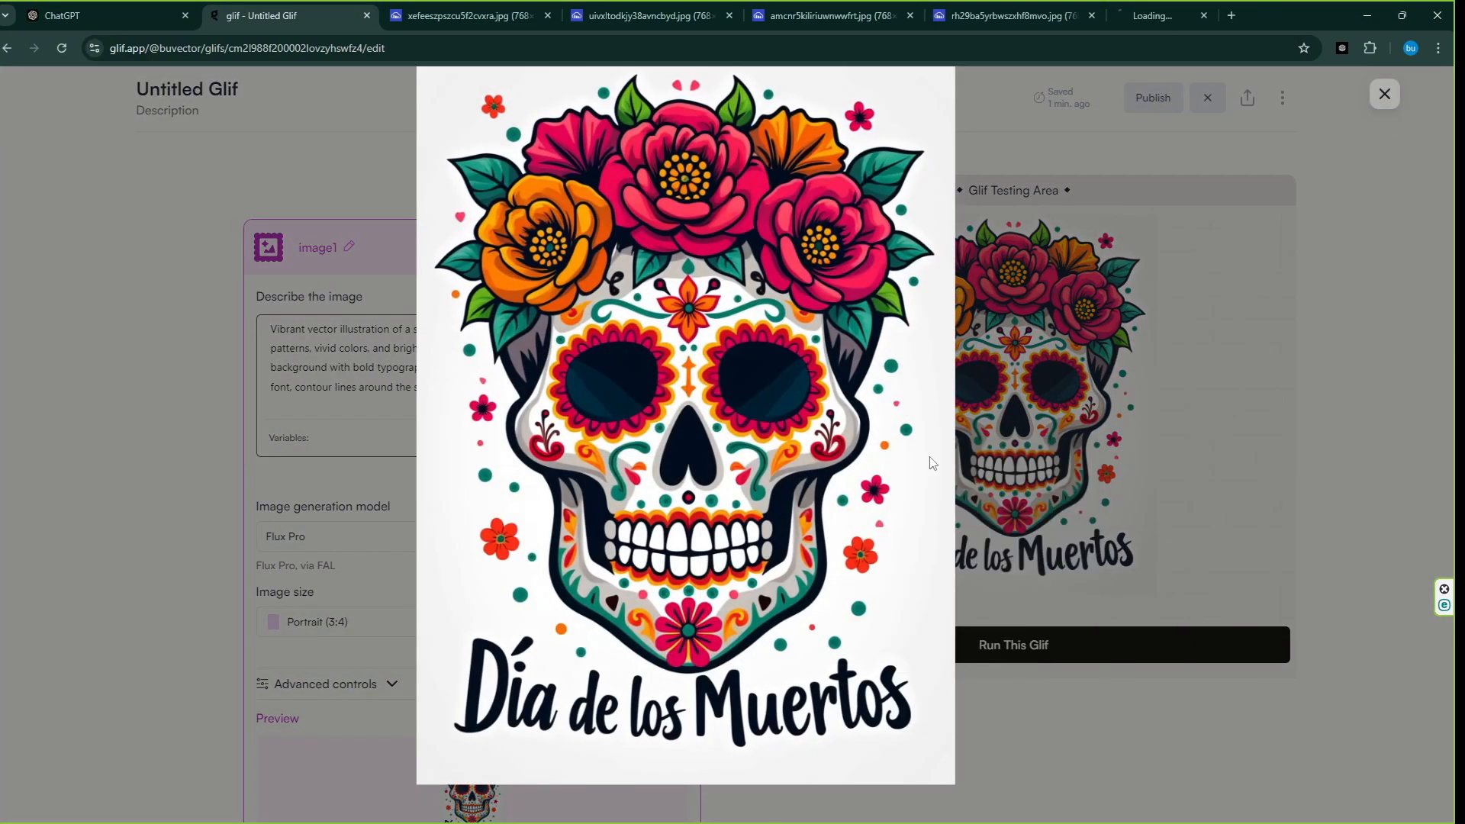
click(1384, 94)
Send ChatGPT the follow-up request "FOR BLACK BACKGROUND, WITH ANOTHER SLOGANS AND BRIGHT AND NEON COLORS,".
key(ctrl+Page_Up)
scroll(458, 610, down, 2)
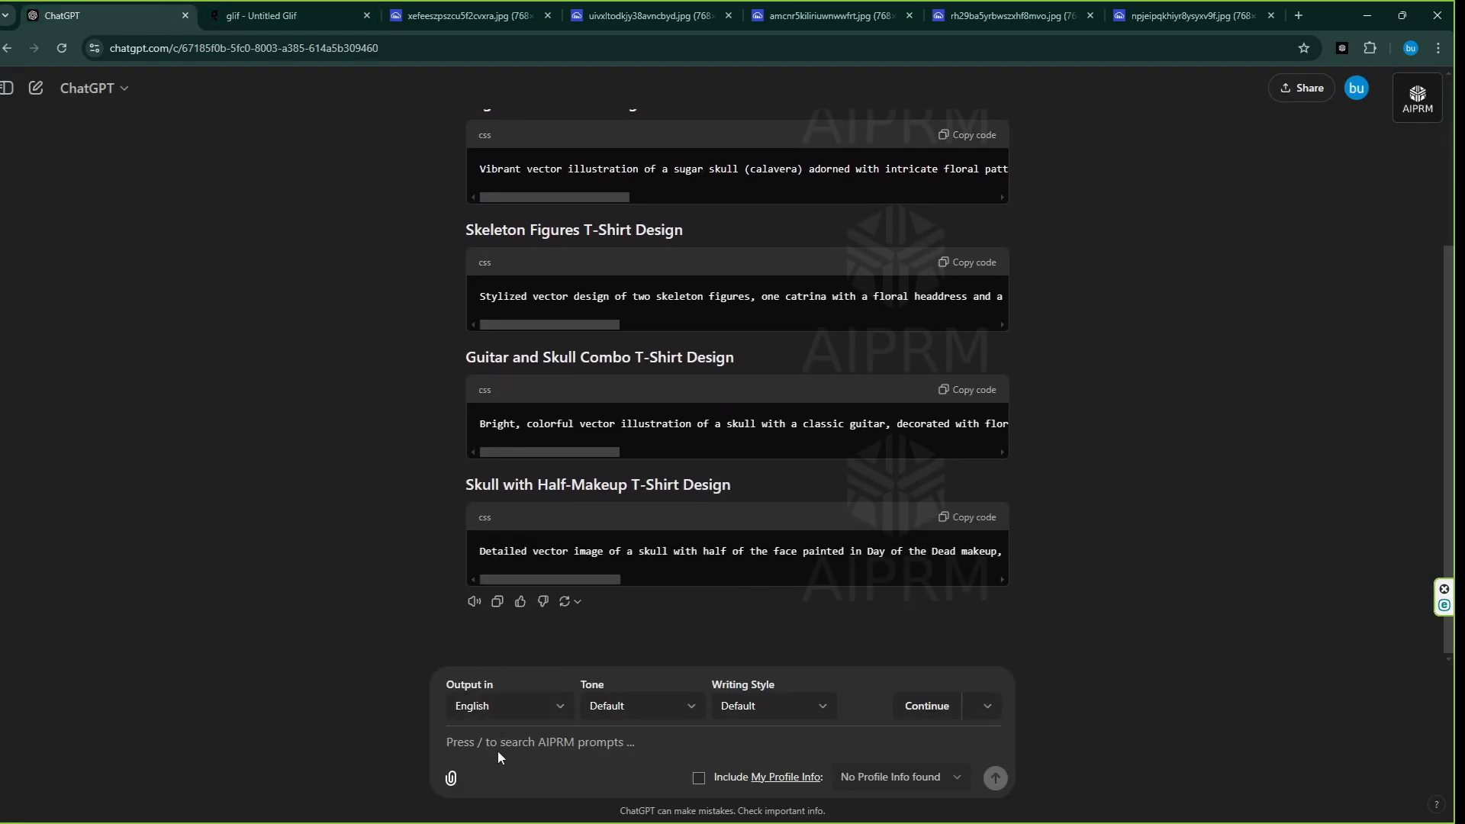
text(FOR )
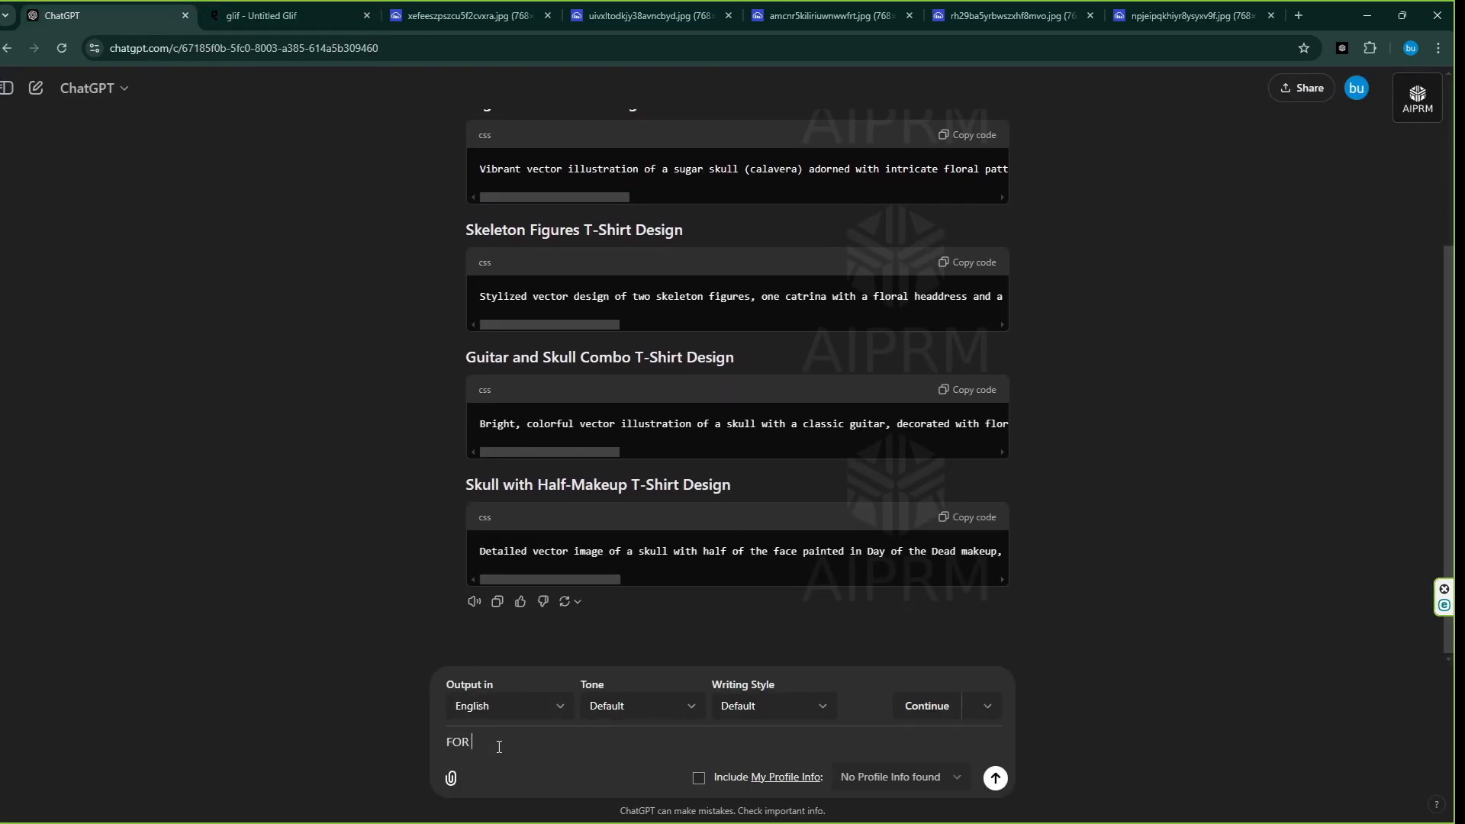
text(BLACK BA)
text(CKGROUND, WITH ANOTHER SL)
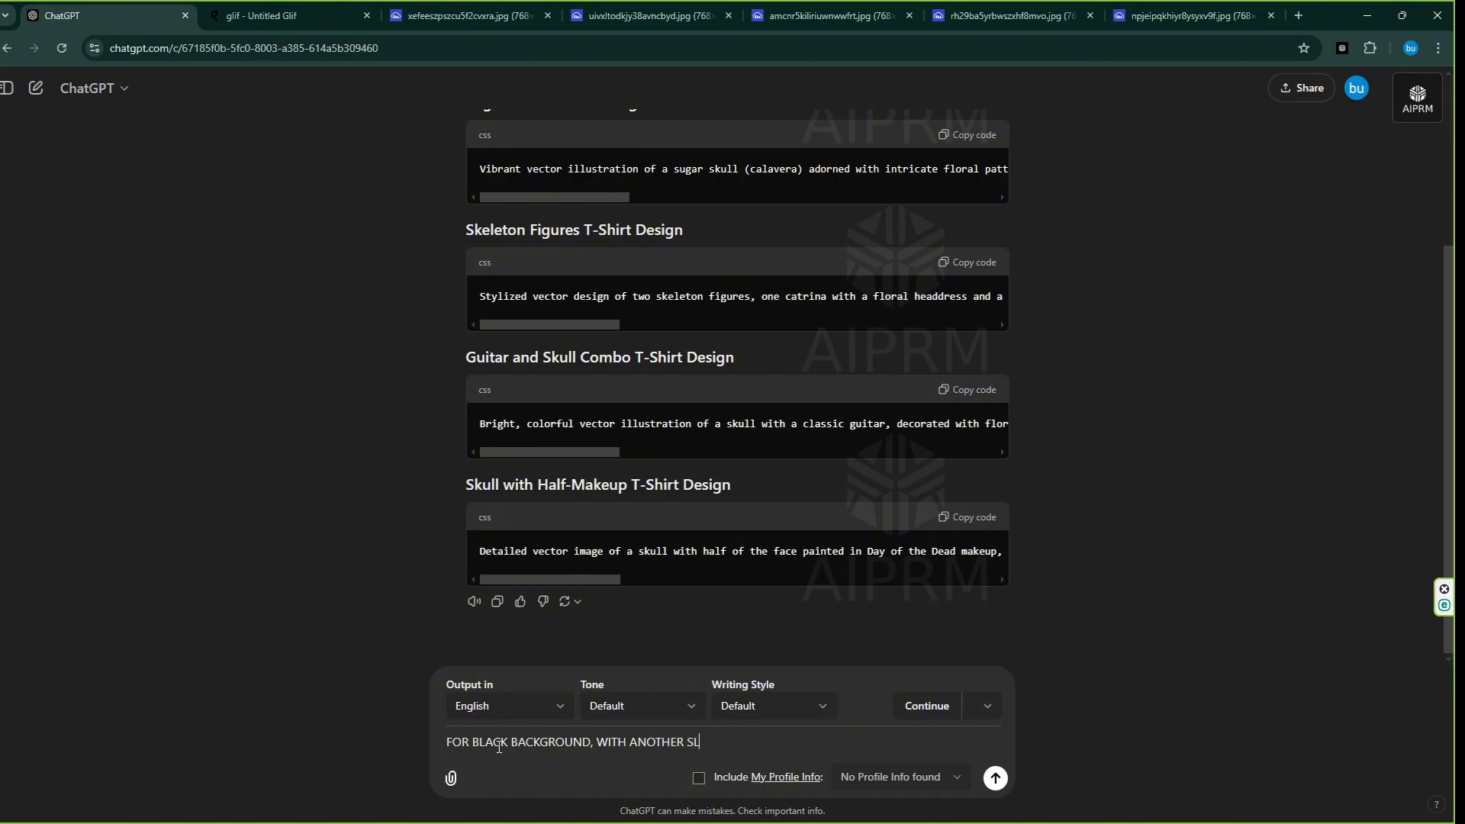
text(OGANS AND BRIGHT AND NE)
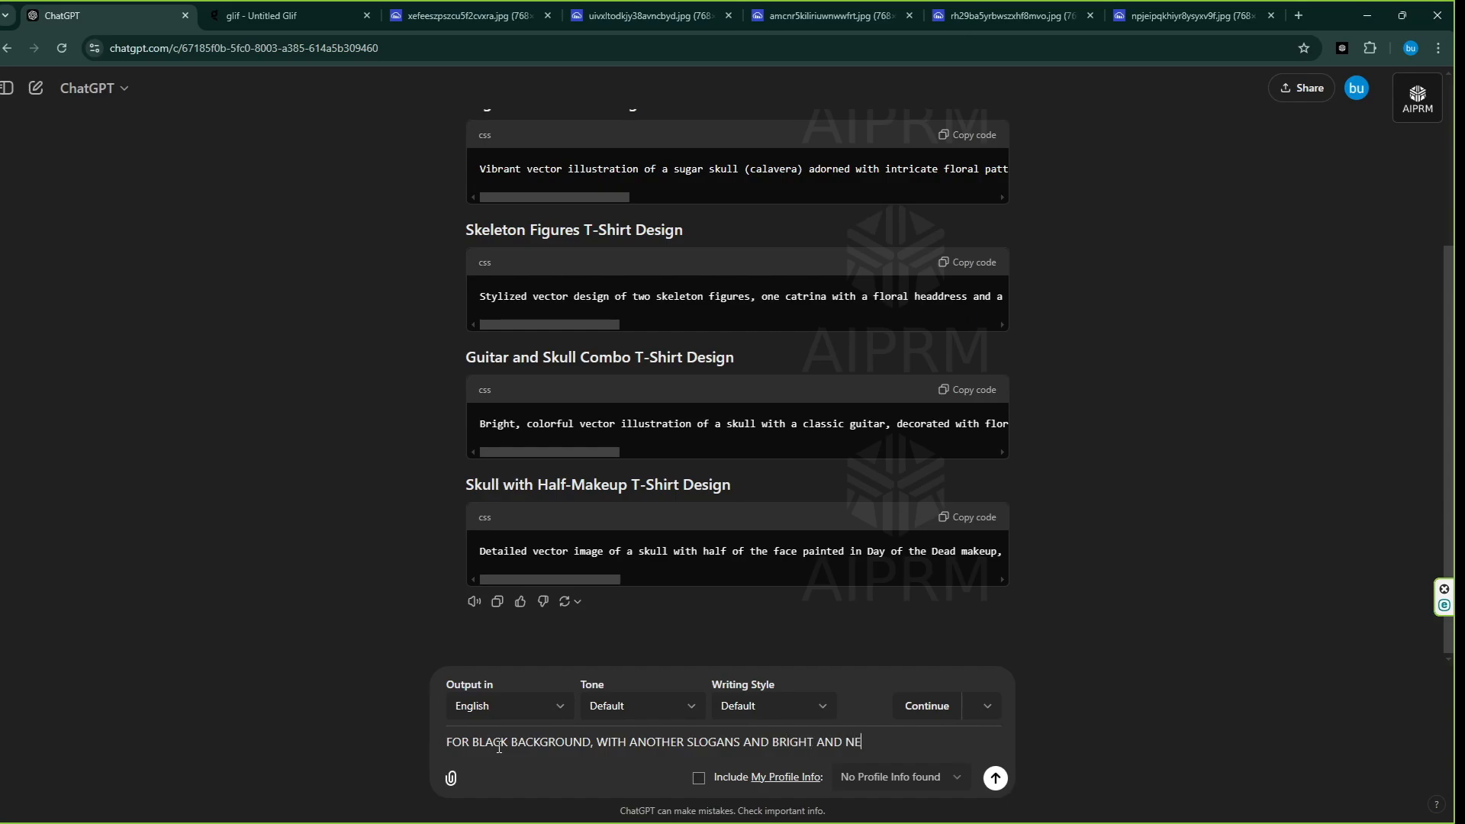
text(ON COLORS,)
key(Return)
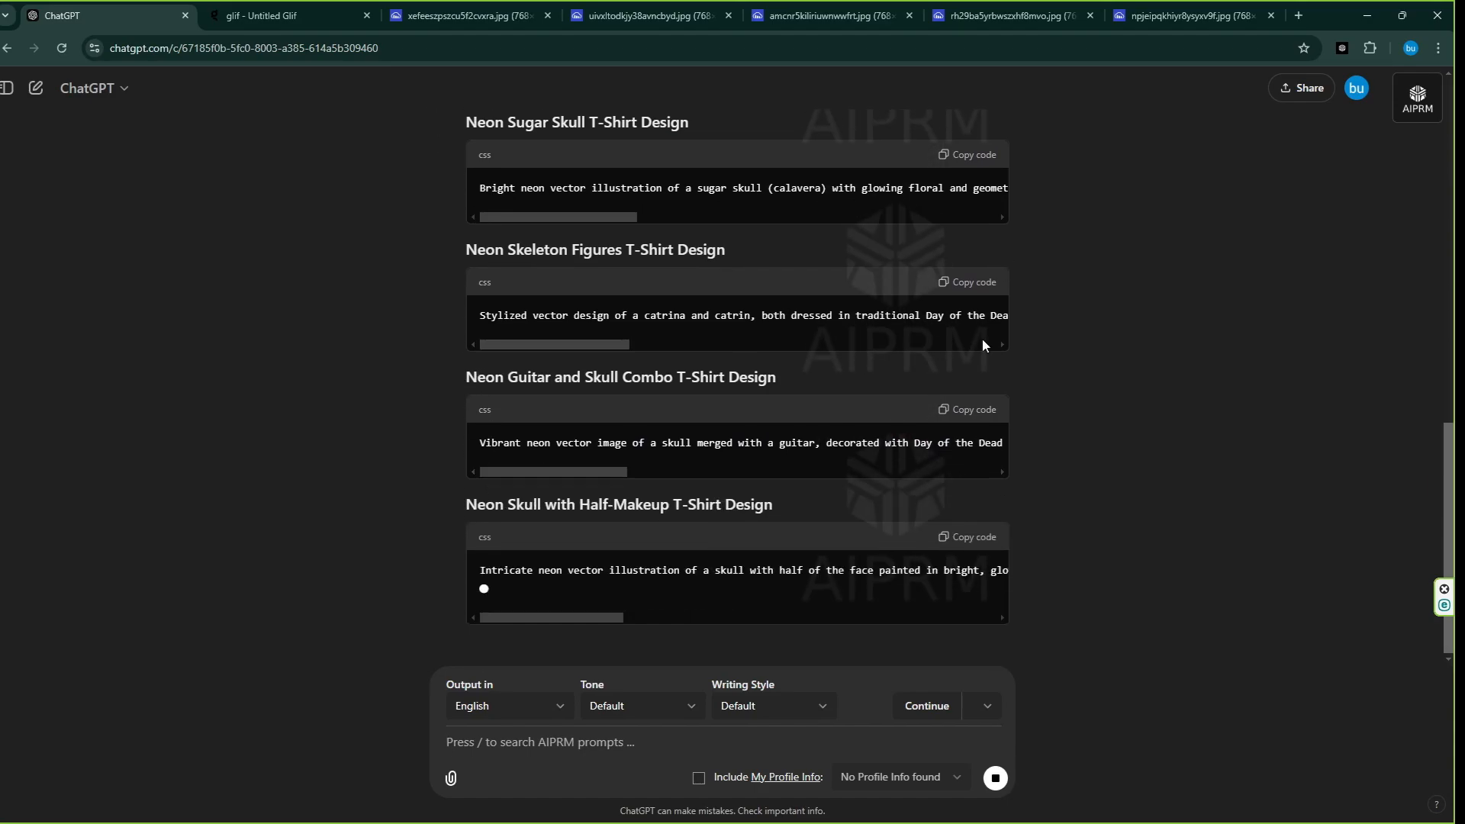
Copy the Neon Sugar Skull prompt from ChatGPT and replace the image description in Glif with it.
scroll(877, 431, up, 4)
click(967, 441)
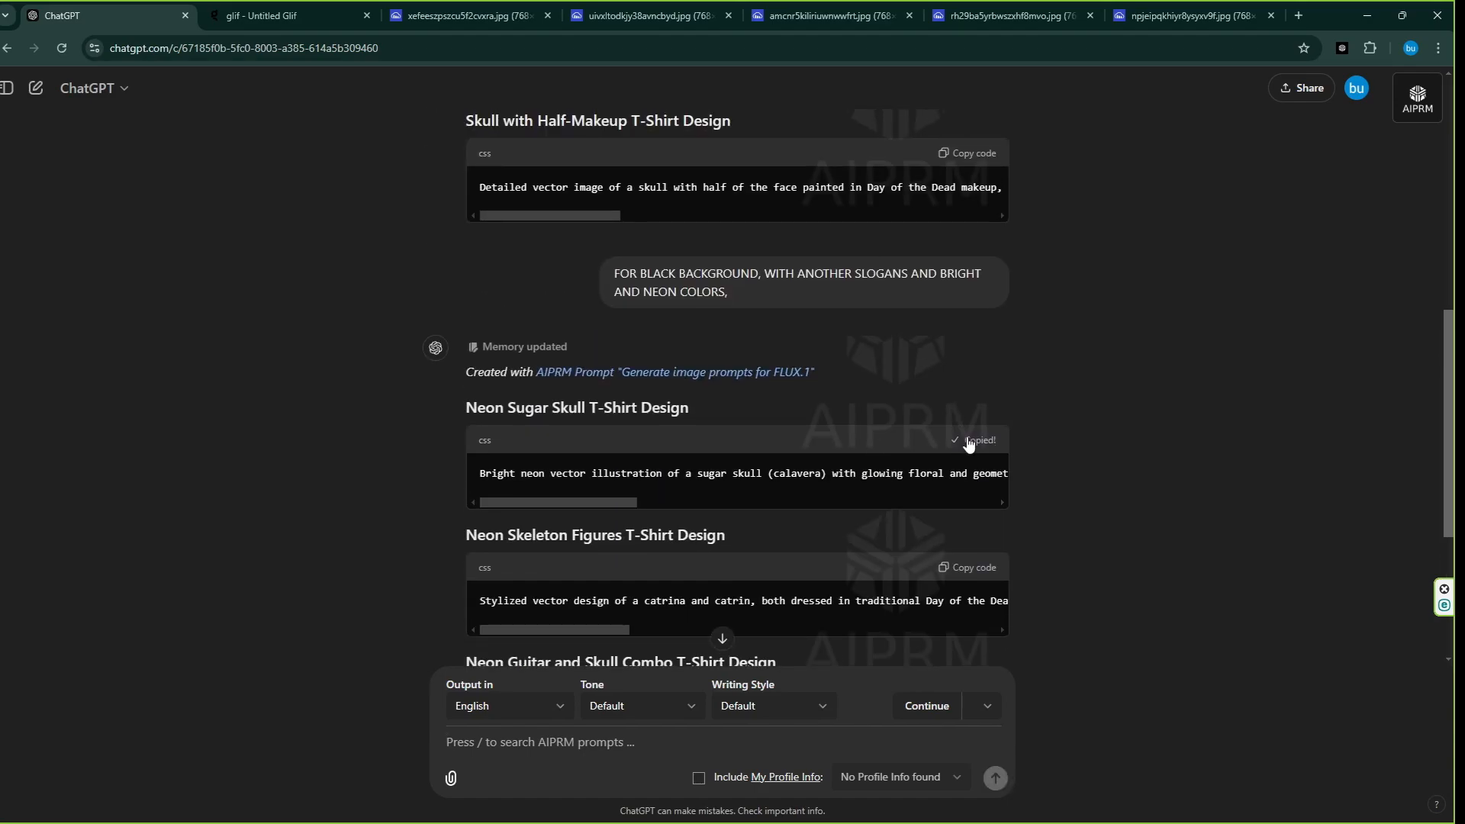
key(ctrl+Tab)
key(ctrl+a)
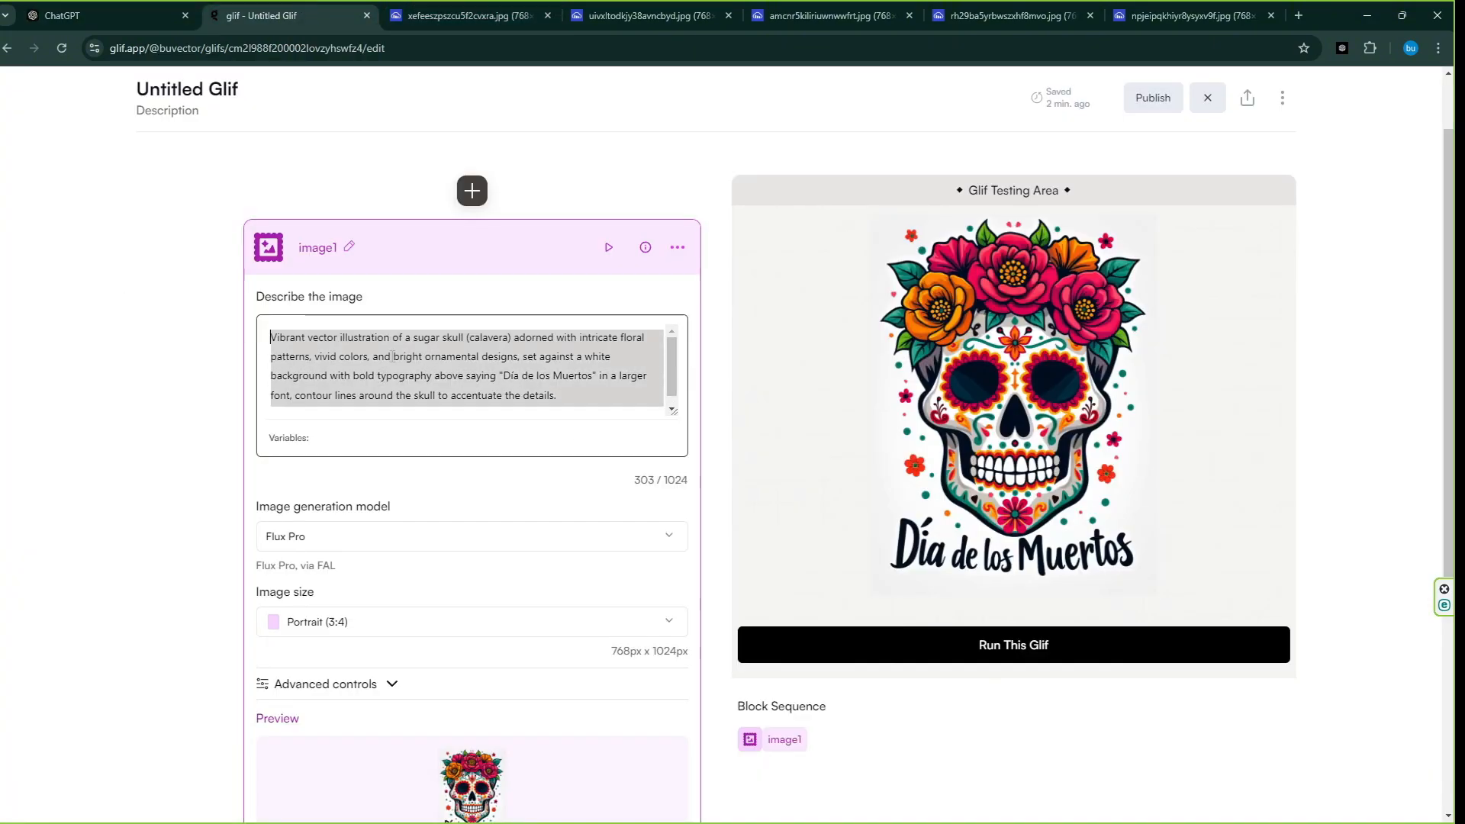
key(BackSpace)
right_click(384, 355)
click(458, 502)
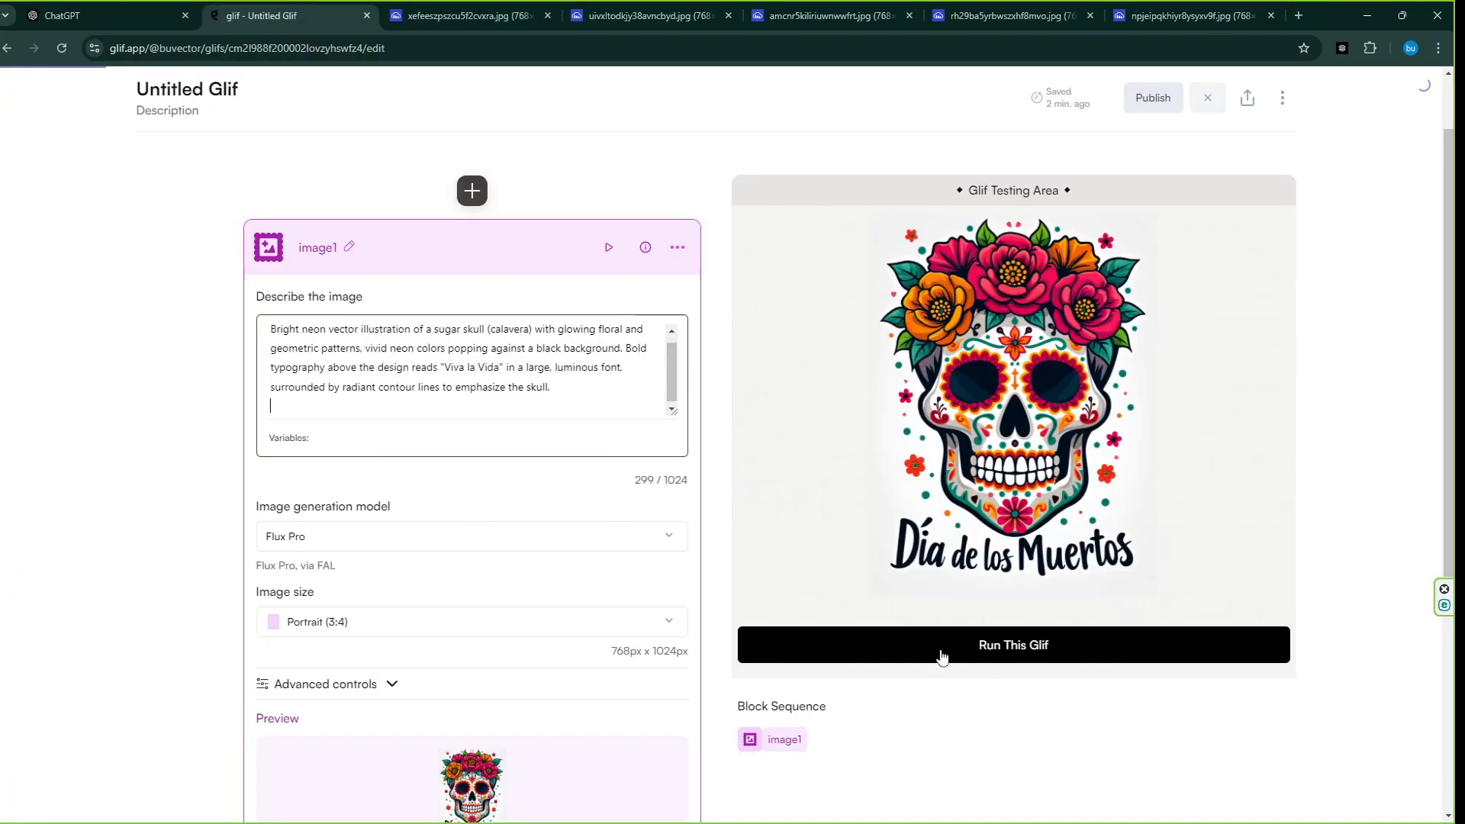
Run the glif with the Neon Sugar Skull prompt, open the enlarged result in a new tab, and close the enlarged view.
click(997, 658)
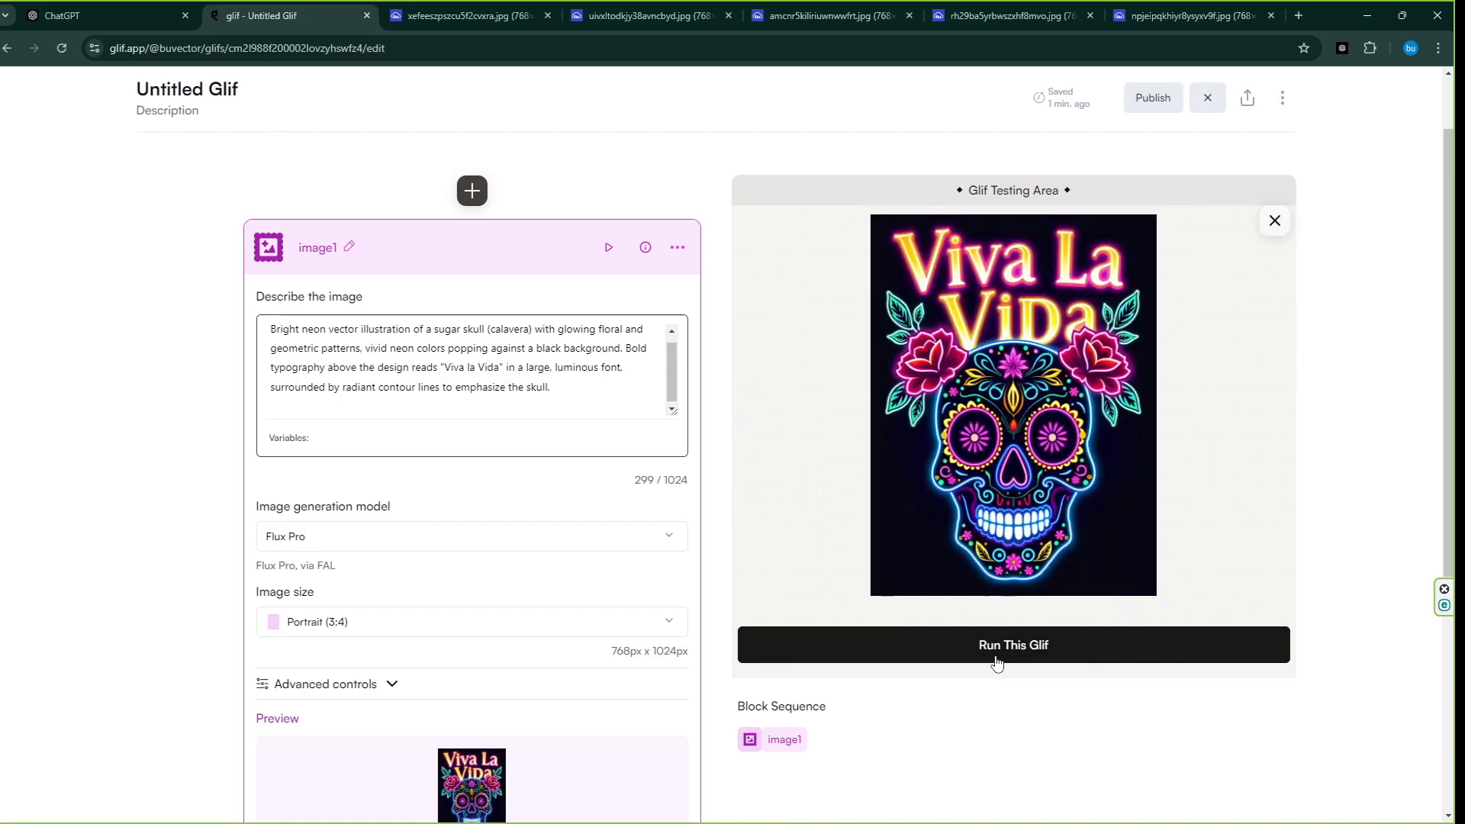
click(1017, 424)
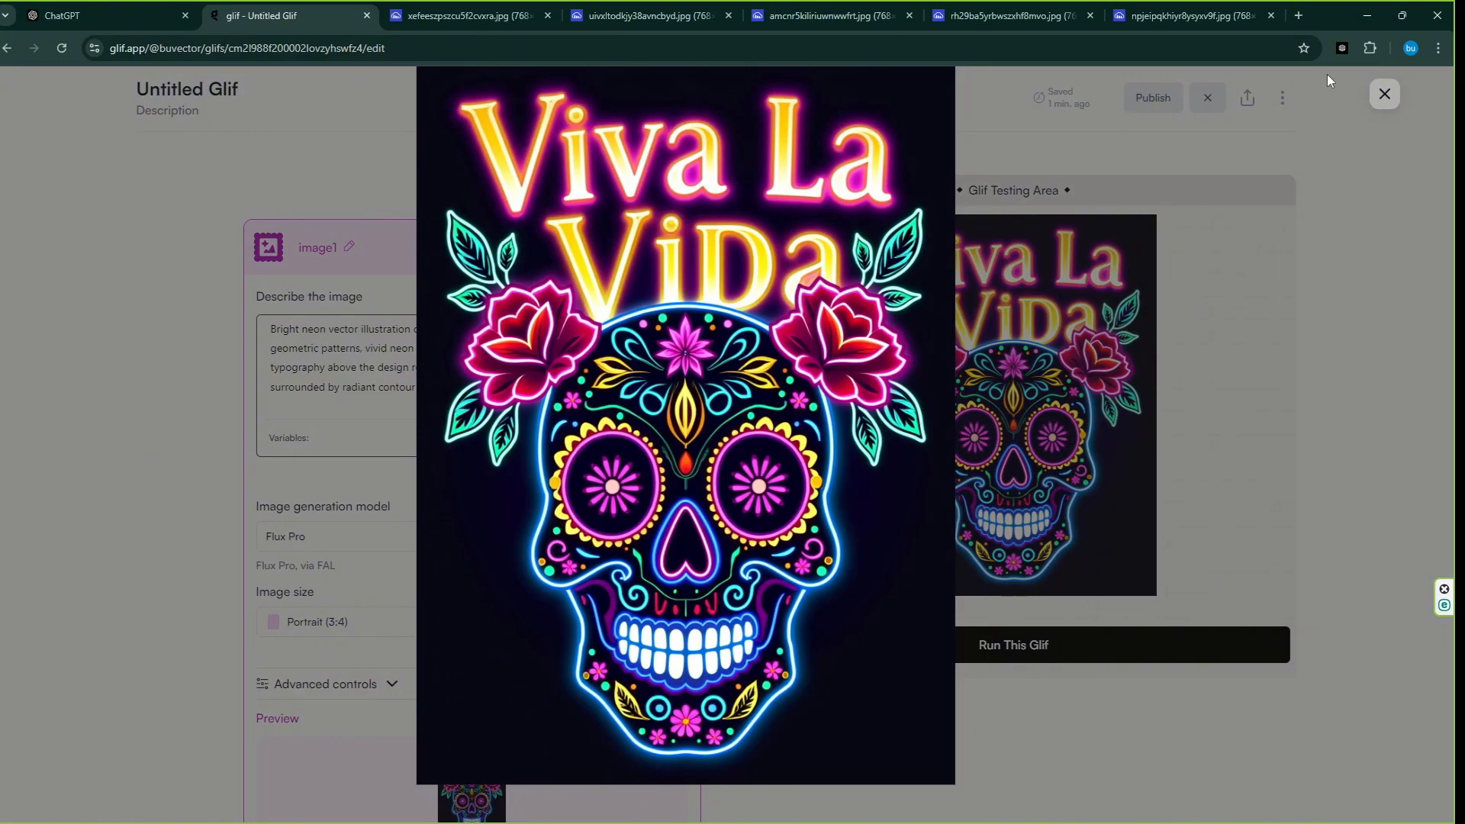
click(1384, 93)
click(962, 404)
right_click(852, 404)
click(899, 415)
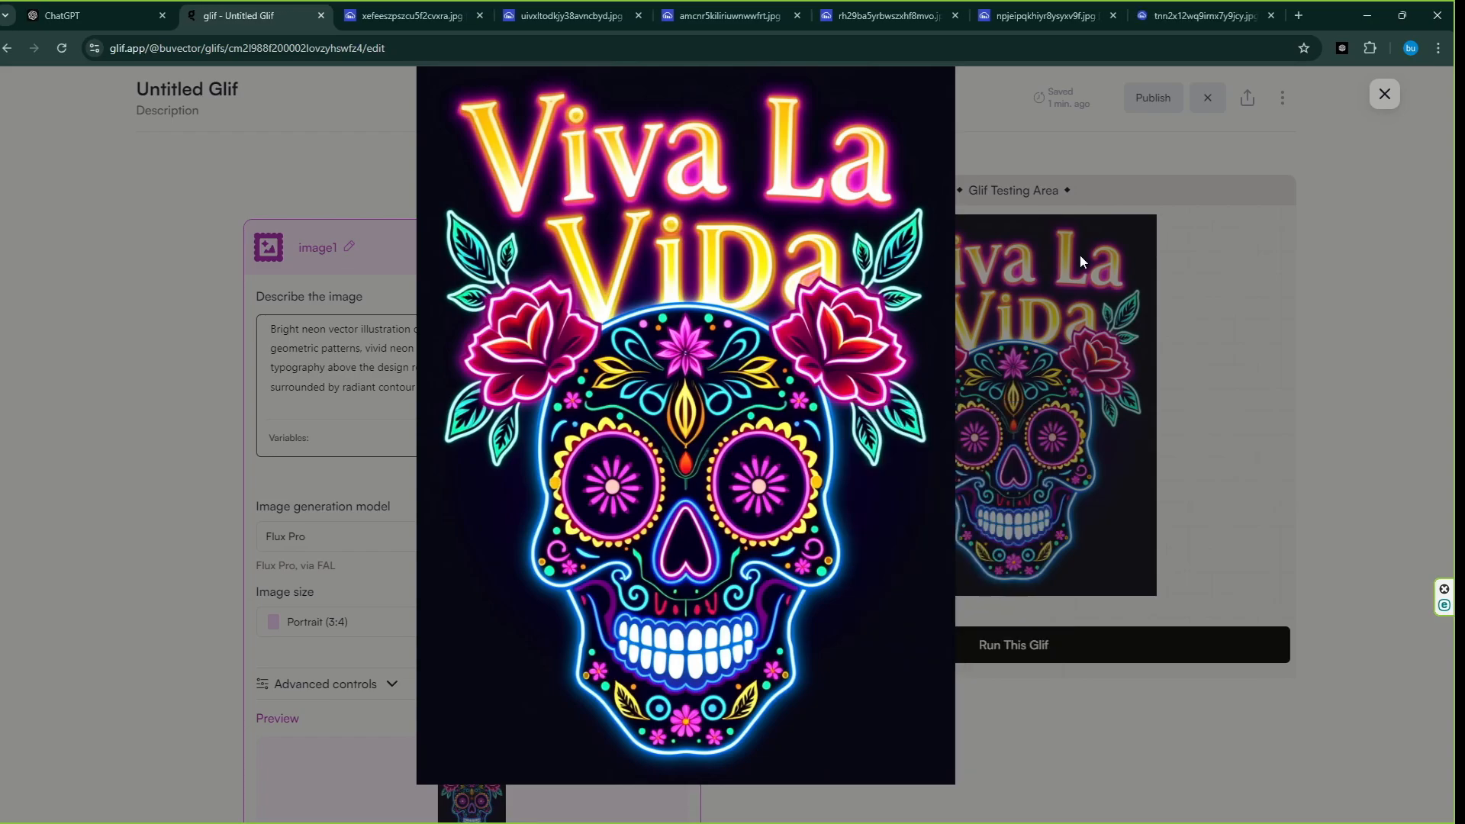
click(1384, 93)
Copy the Neon Skeleton Figures prompt from ChatGPT and replace the image description in Glif with it.
click(63, 15)
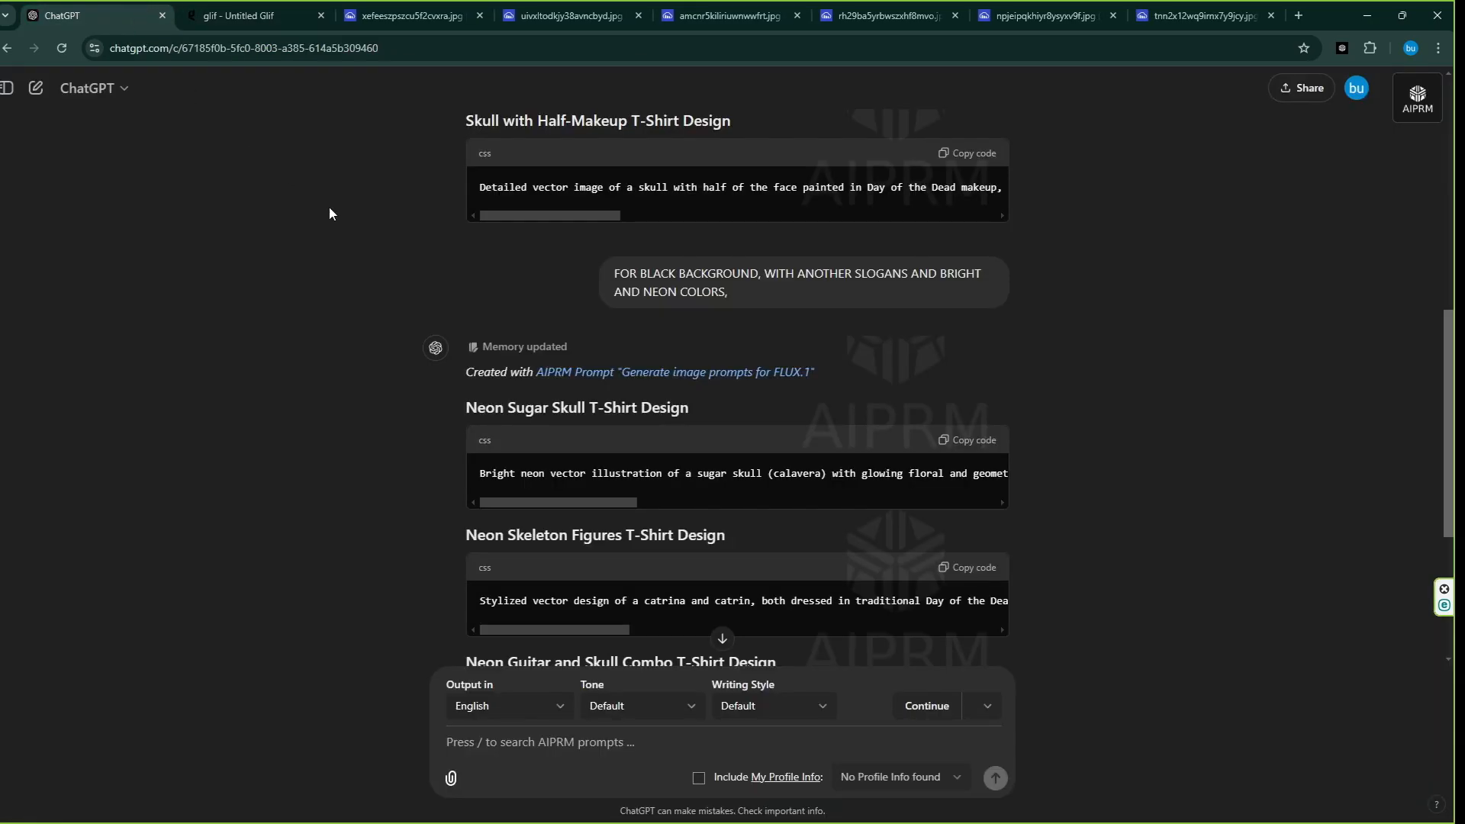
scroll(732, 534, down, 3)
click(963, 337)
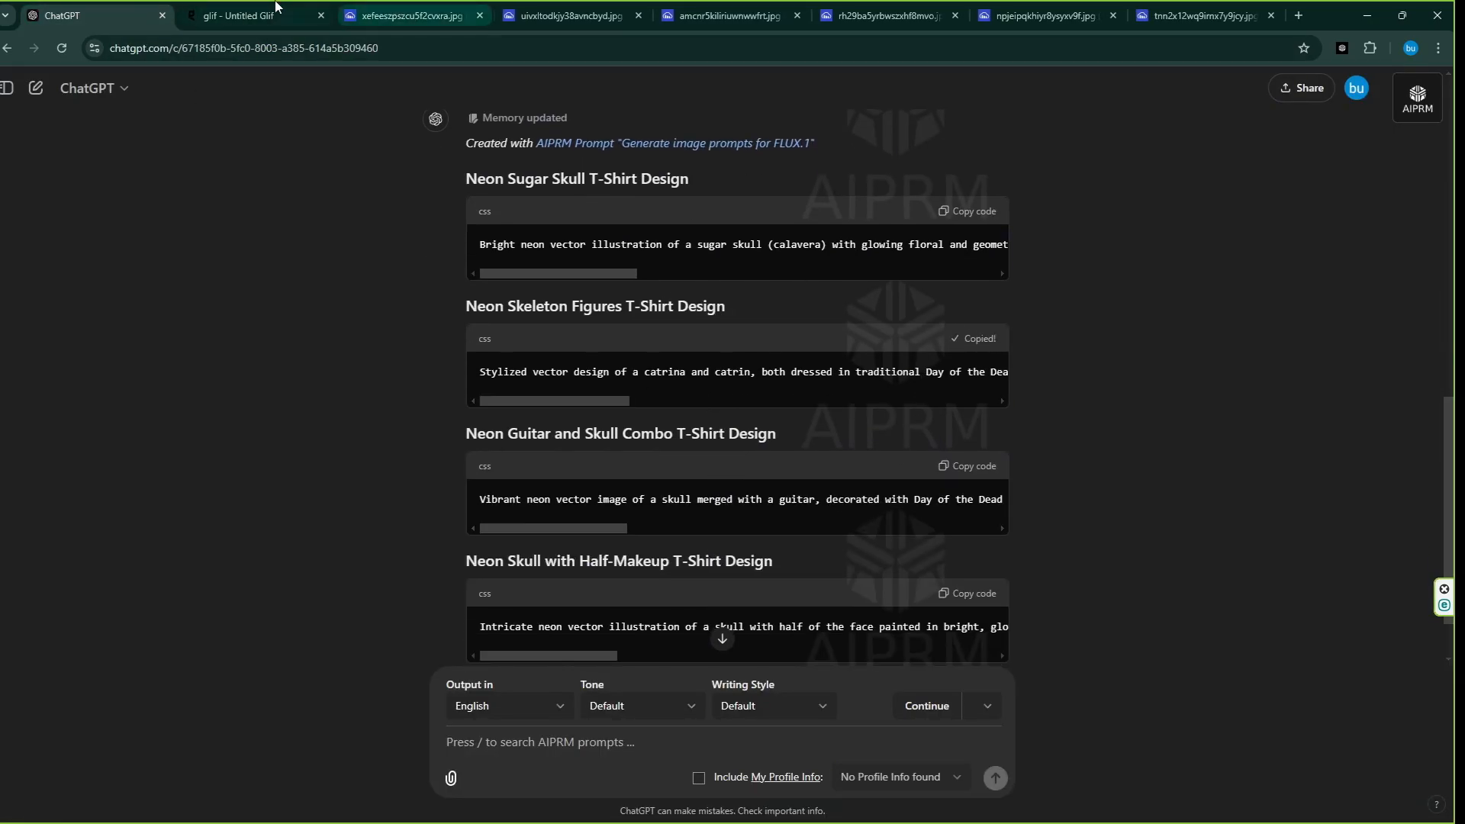
click(238, 15)
key(ctrl+a)
key(BackSpace)
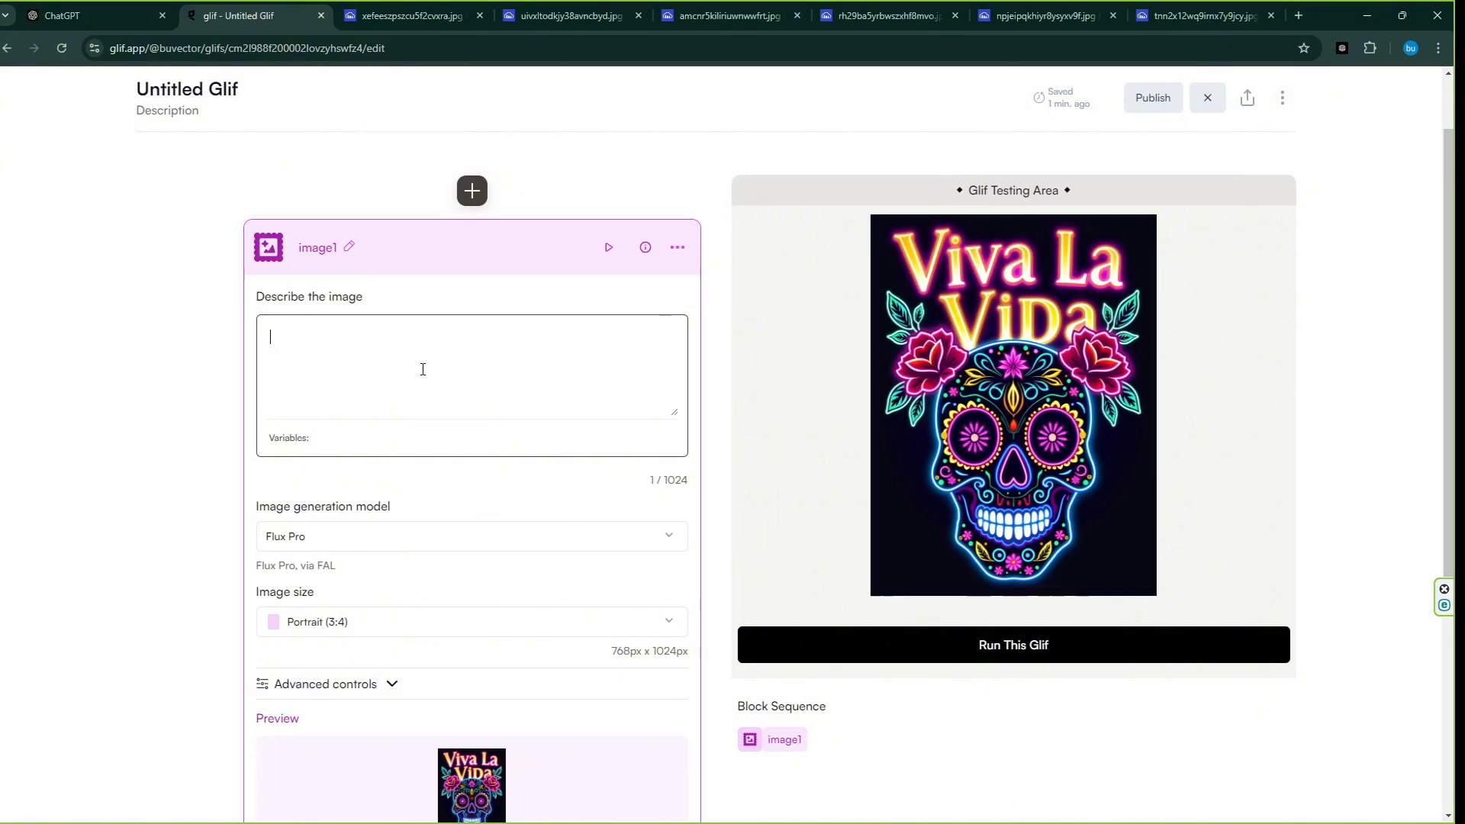
right_click(422, 369)
click(487, 518)
Run the glif with the Neon Skeleton Figures prompt, open the enlarged result in a new tab, and close the enlarged view.
click(926, 647)
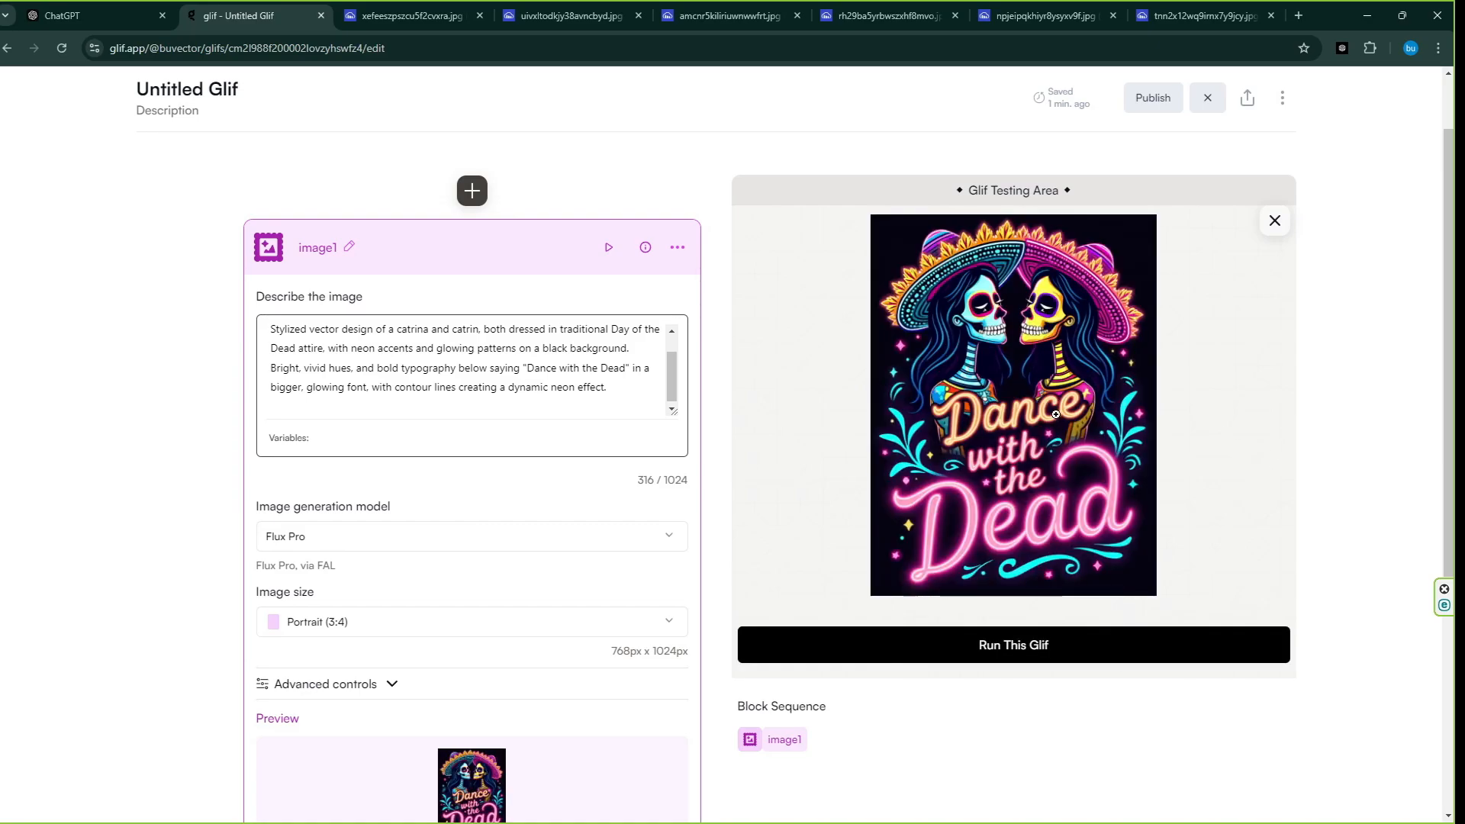
click(1055, 415)
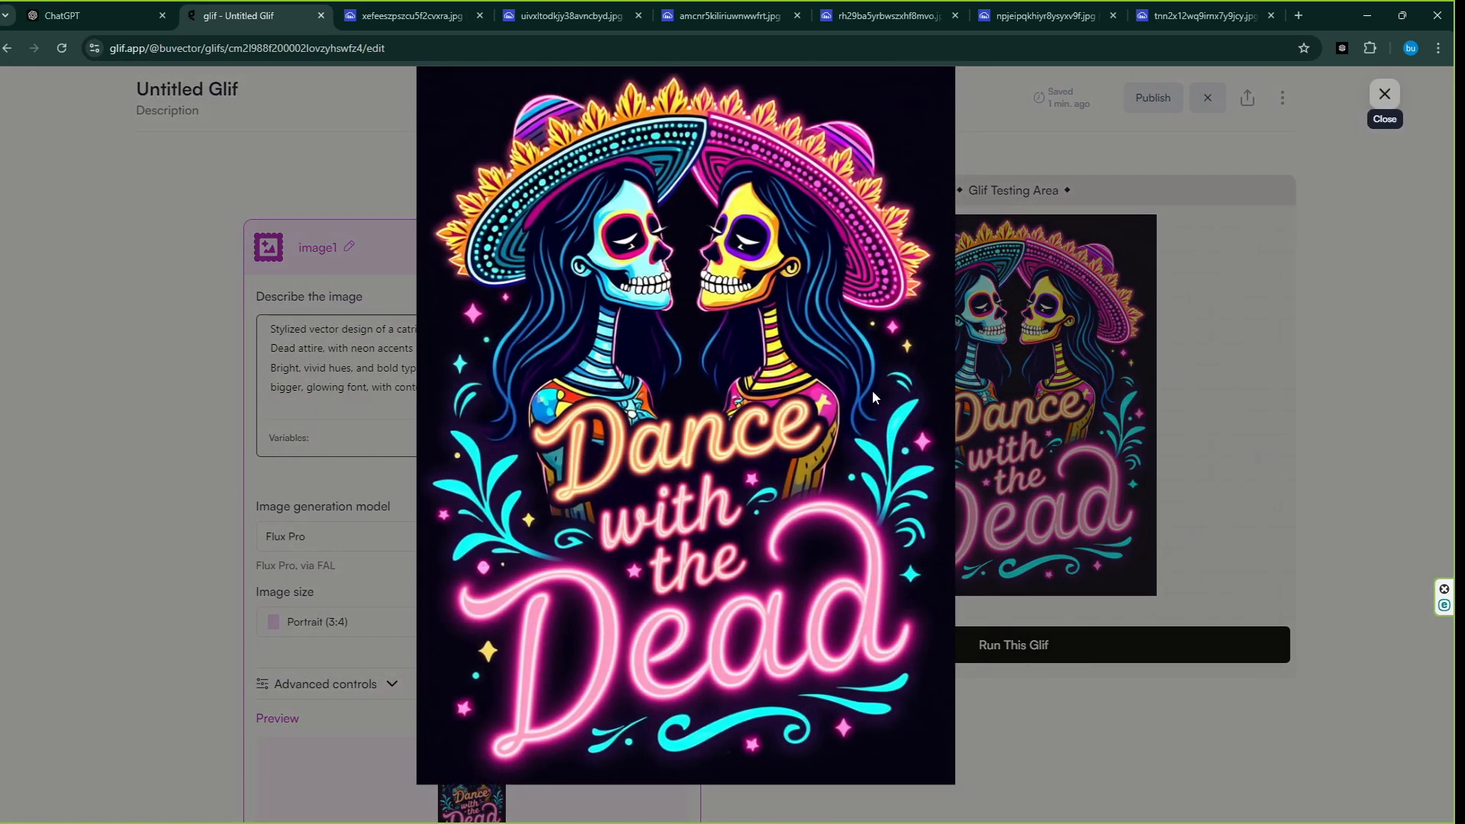
click(840, 404)
right_click(848, 407)
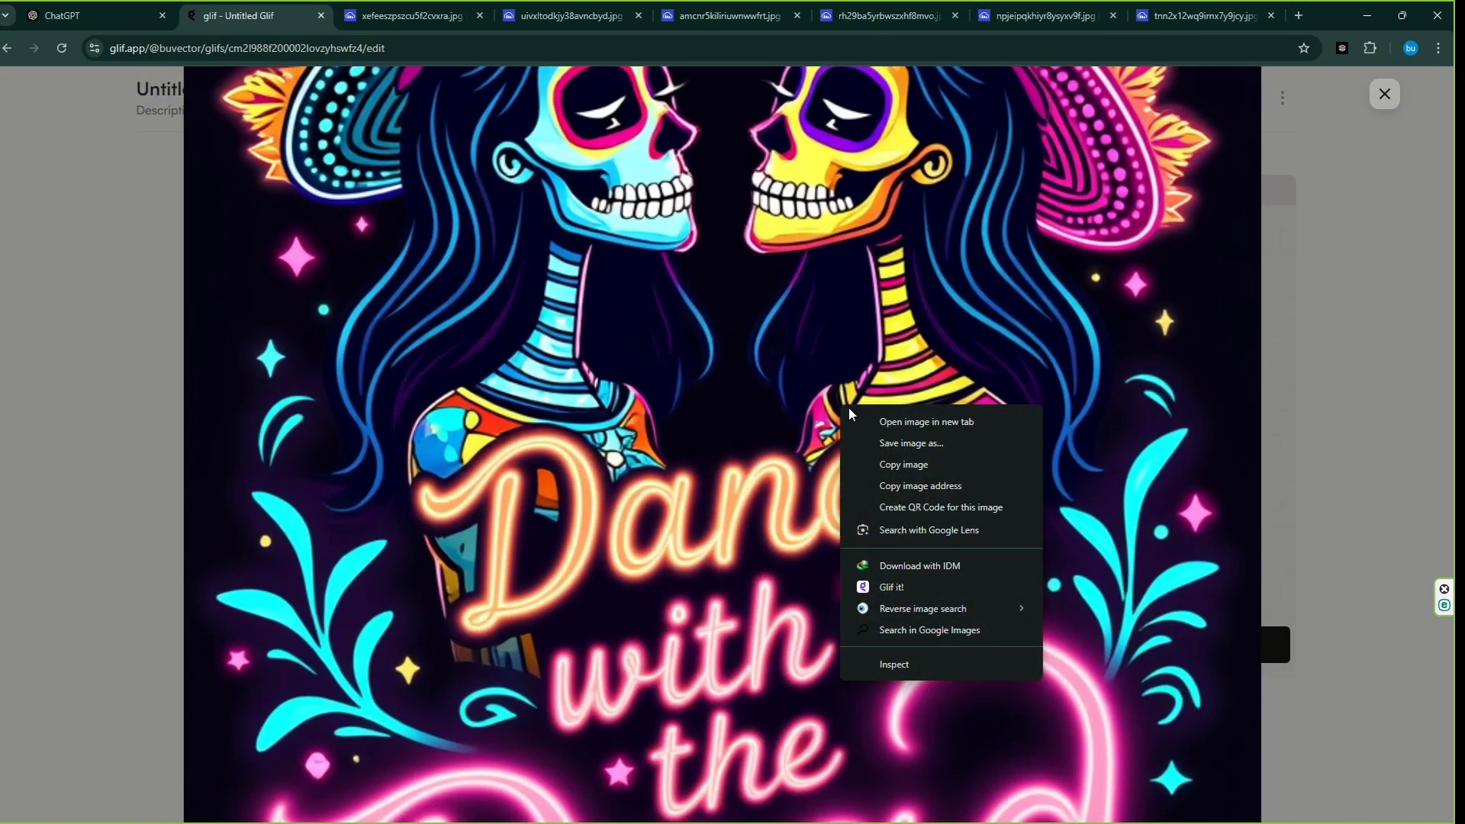
click(888, 423)
click(1396, 102)
Copy the Neon Guitar and Skull Combo prompt from ChatGPT and replace the image description in Glif with it.
click(76, 16)
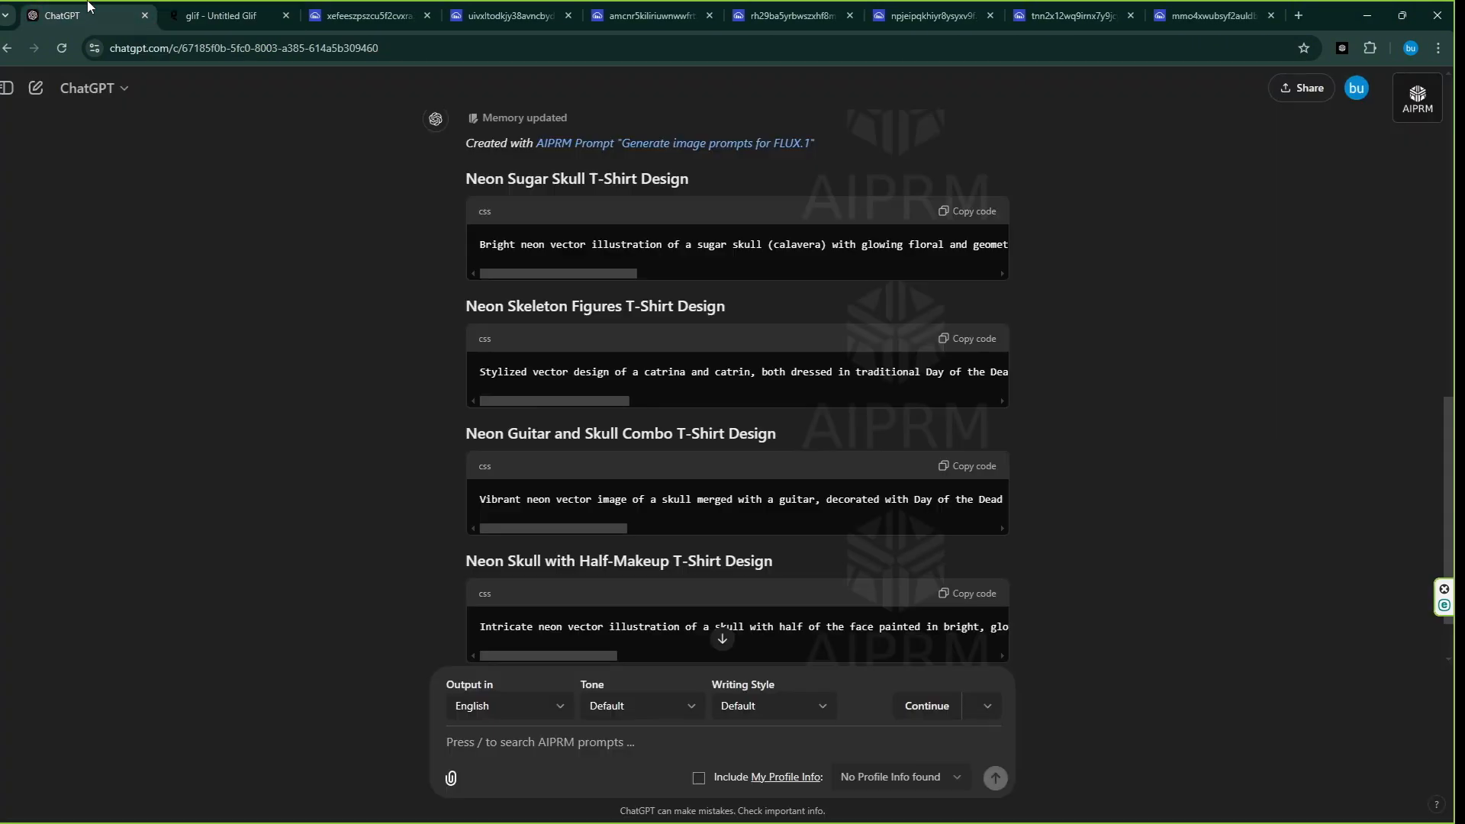
click(965, 474)
click(221, 15)
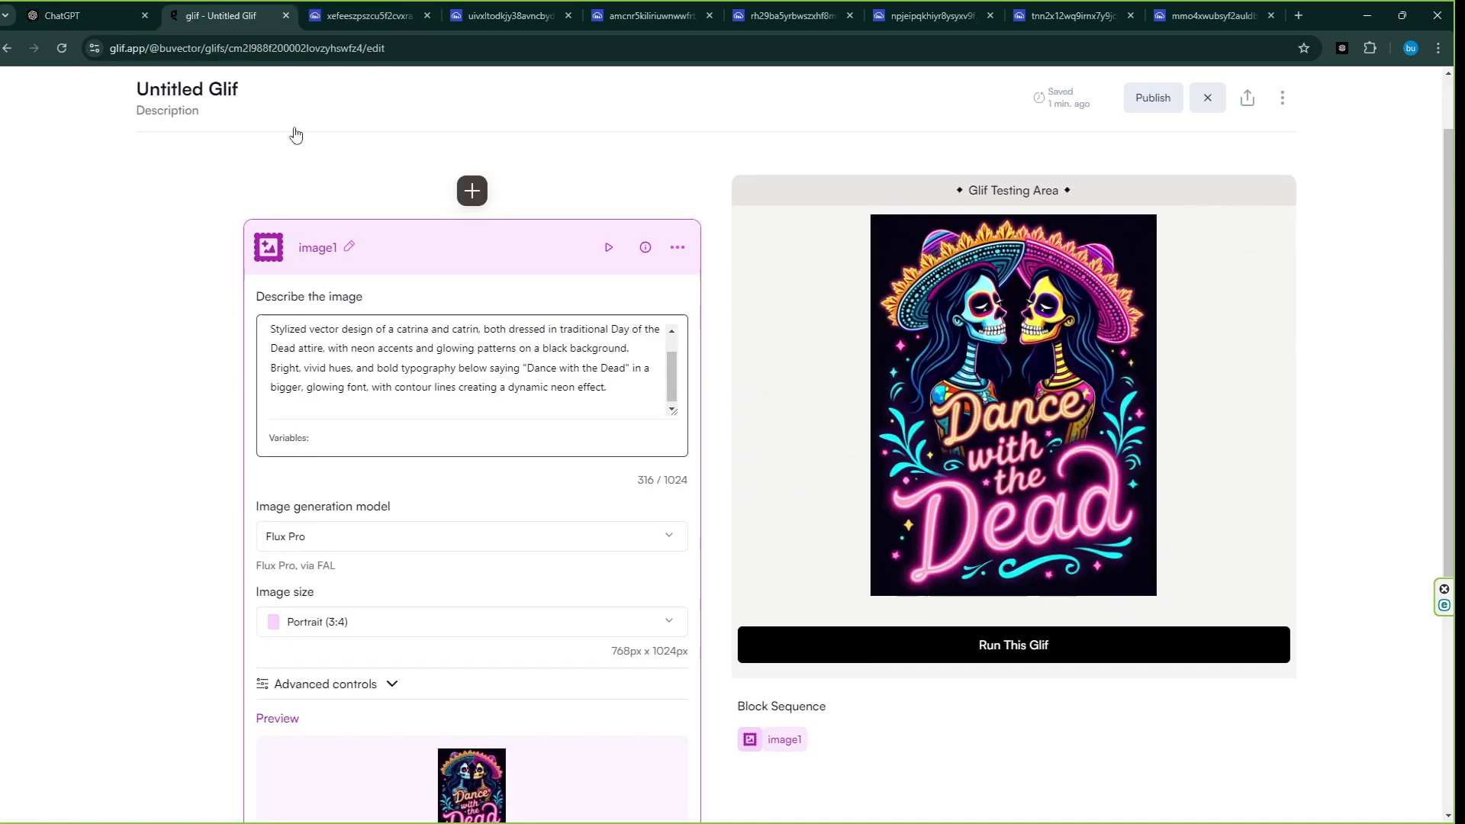
key(ctrl+a)
key(BackSpace)
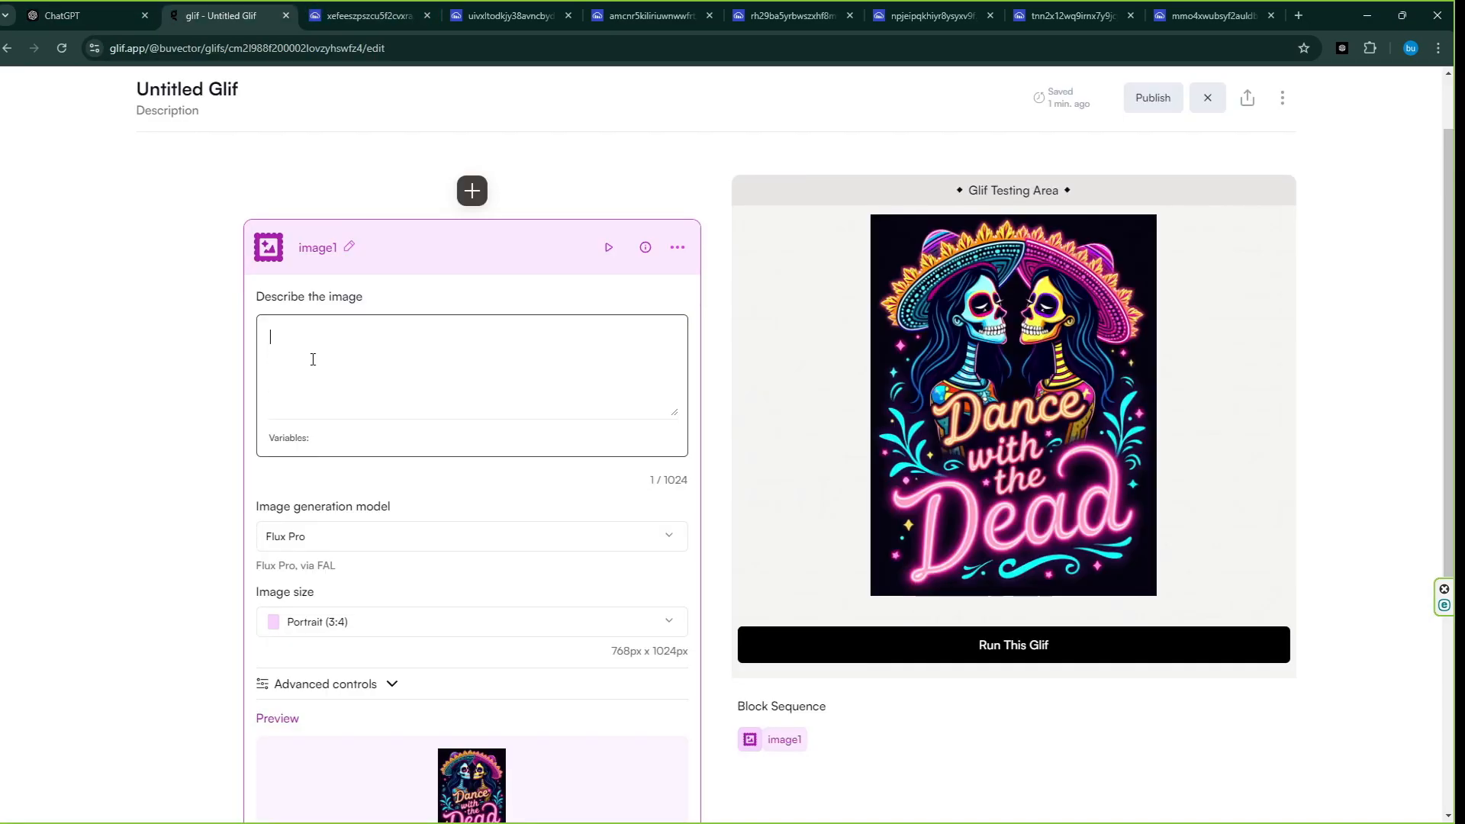
right_click(307, 356)
click(373, 498)
Run the glif with the Neon Guitar and Skull Combo prompt, open the enlarged result in a new tab, and close the enlarged view.
click(1020, 646)
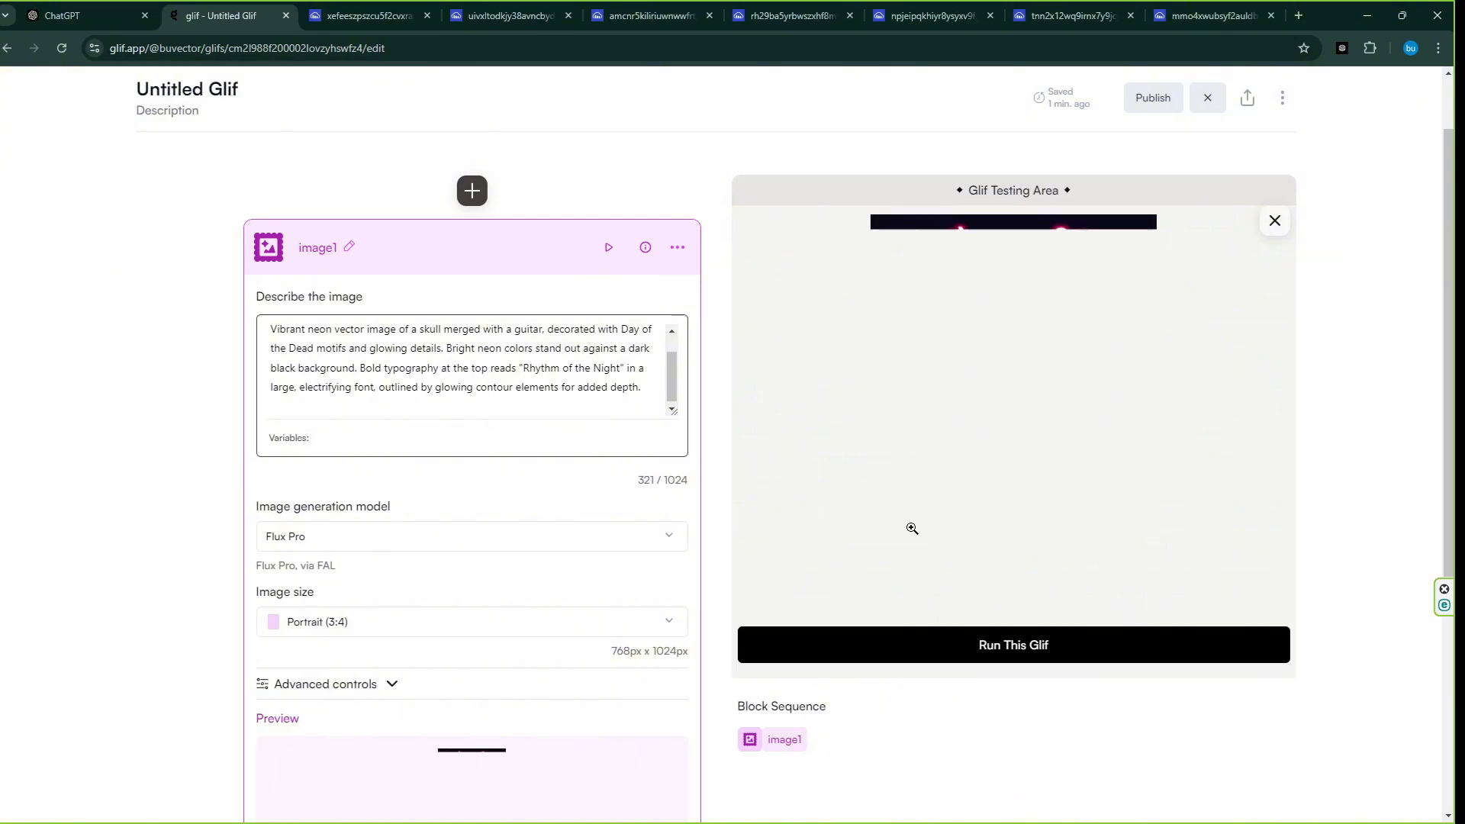
click(1051, 400)
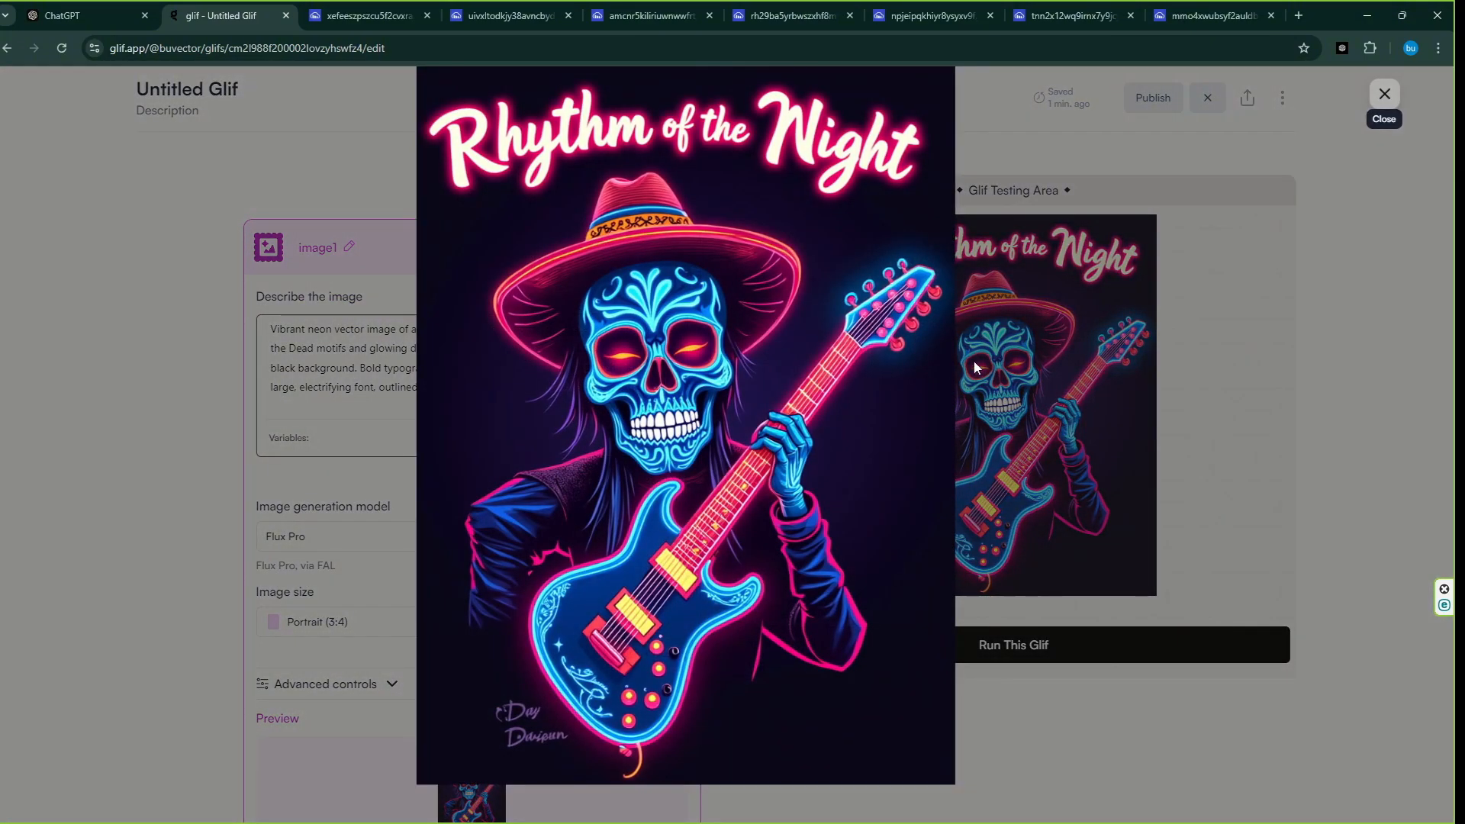
right_click(816, 349)
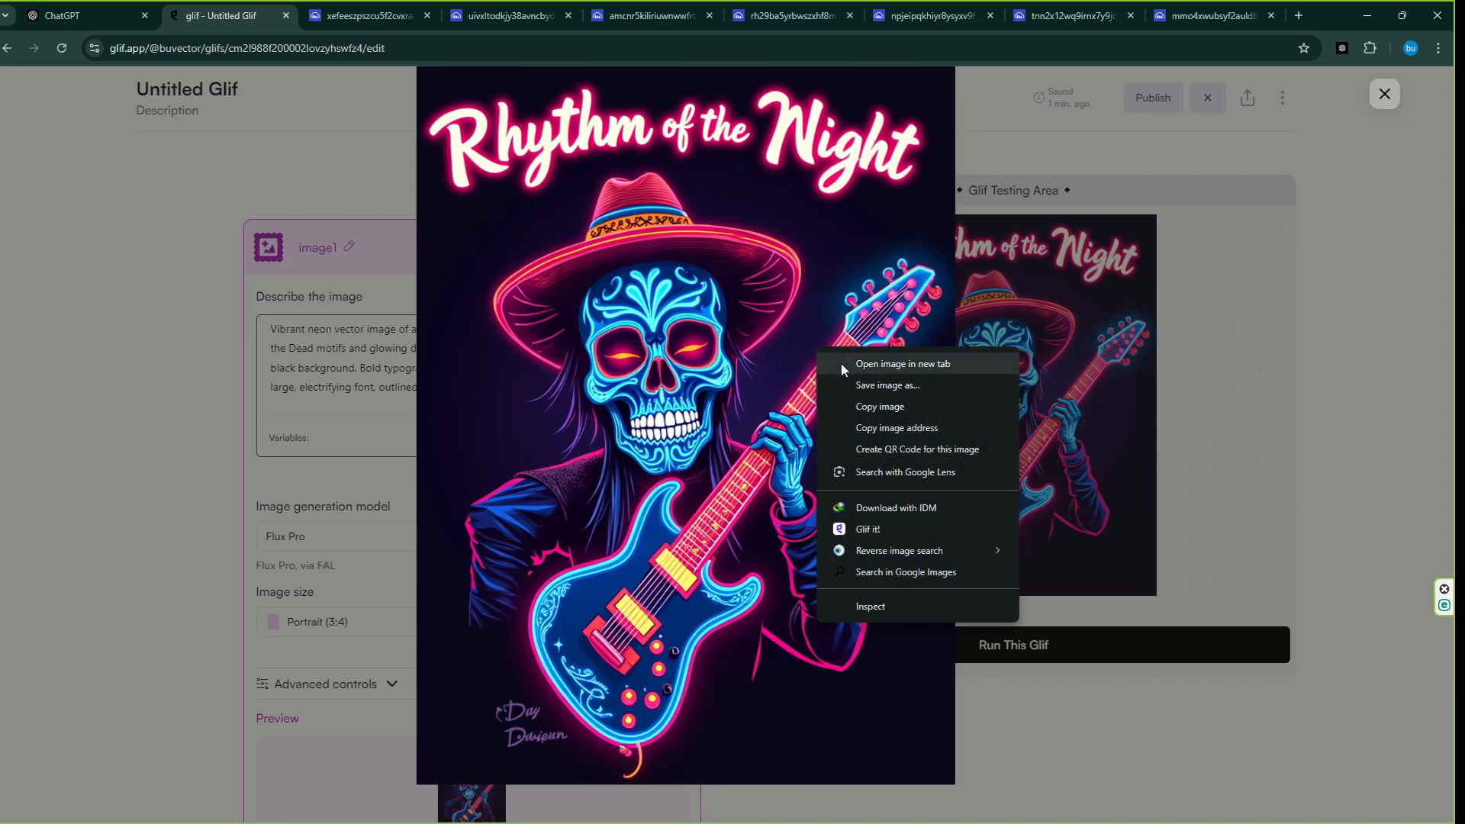
click(848, 364)
click(1384, 94)
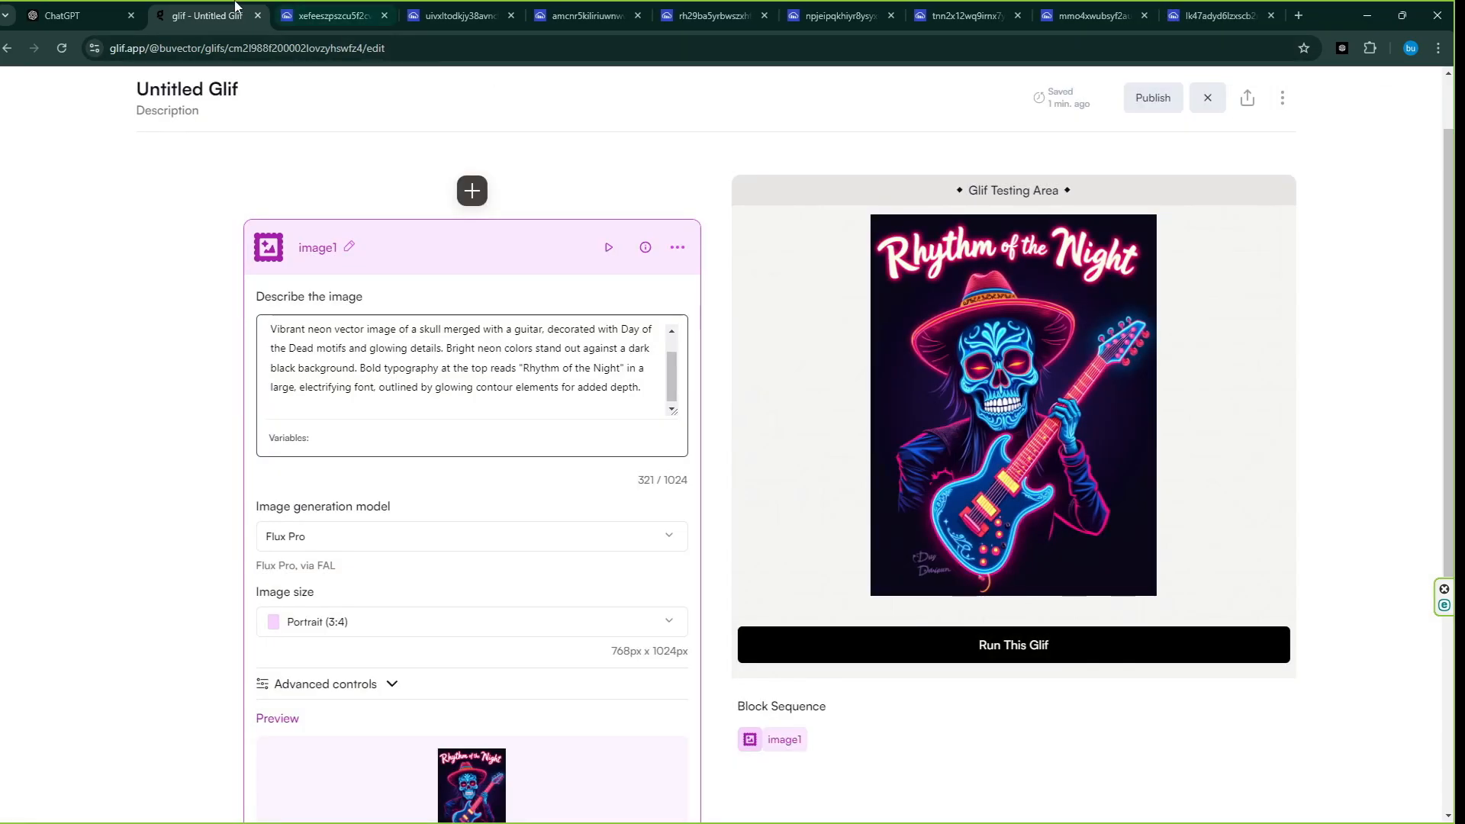
Copy the Neon Skull with Half-Makeup prompt from ChatGPT and replace the image description in Glif with it.
click(63, 16)
scroll(558, 492, down, 1)
click(966, 517)
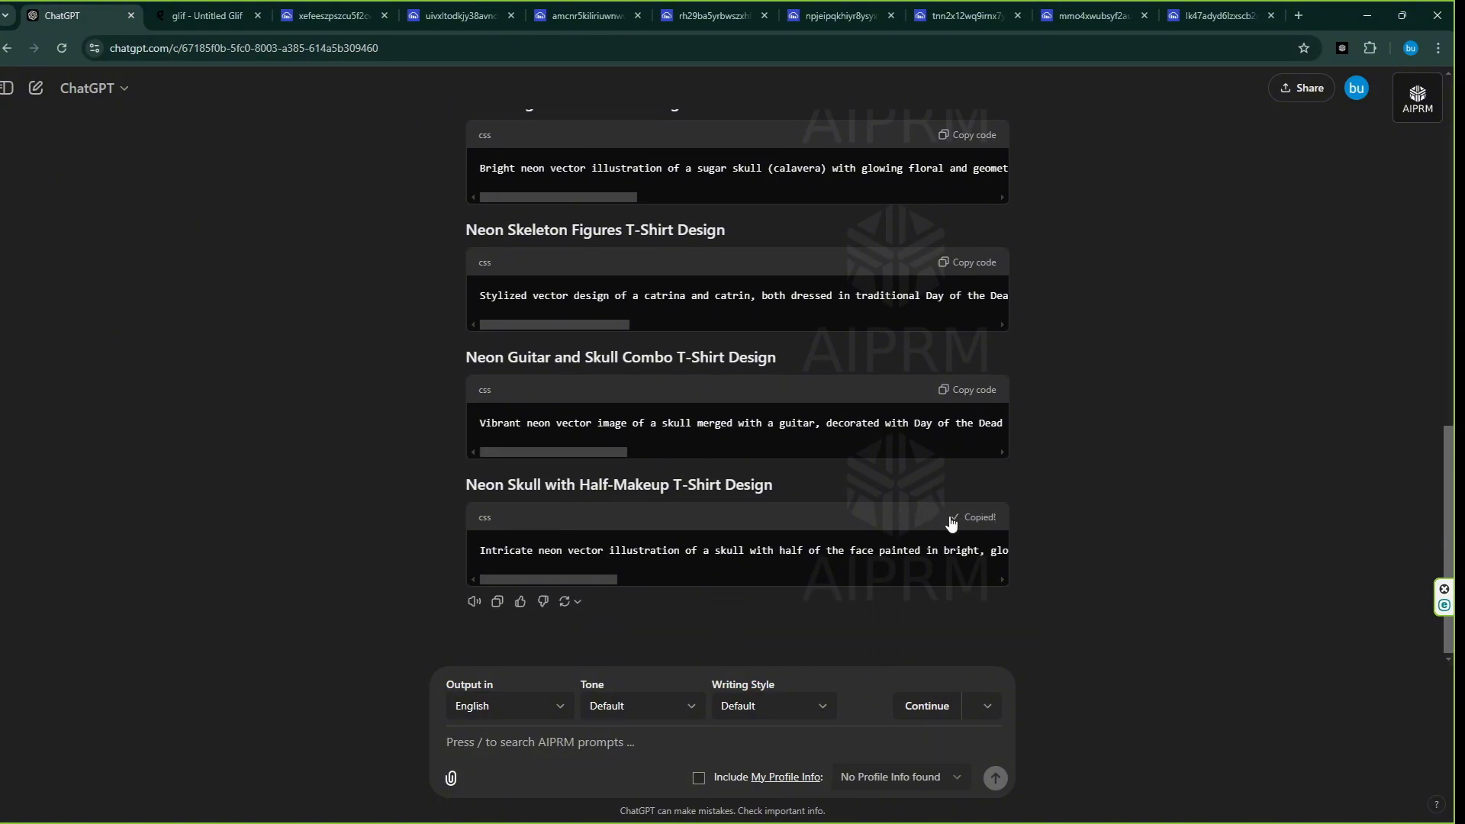
click(206, 15)
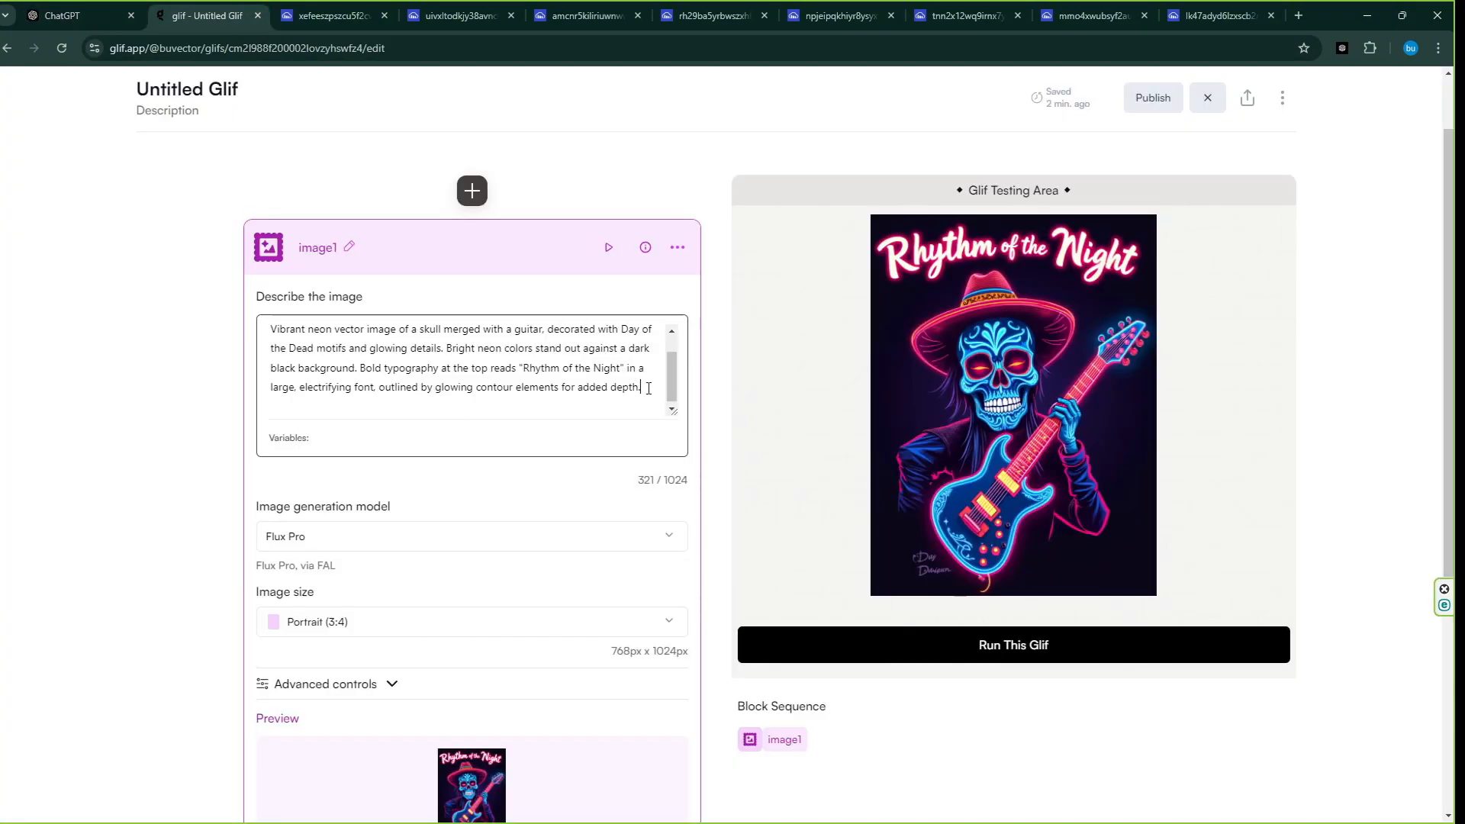
key(ctrl+a)
key(BackSpace)
right_click(425, 379)
click(465, 517)
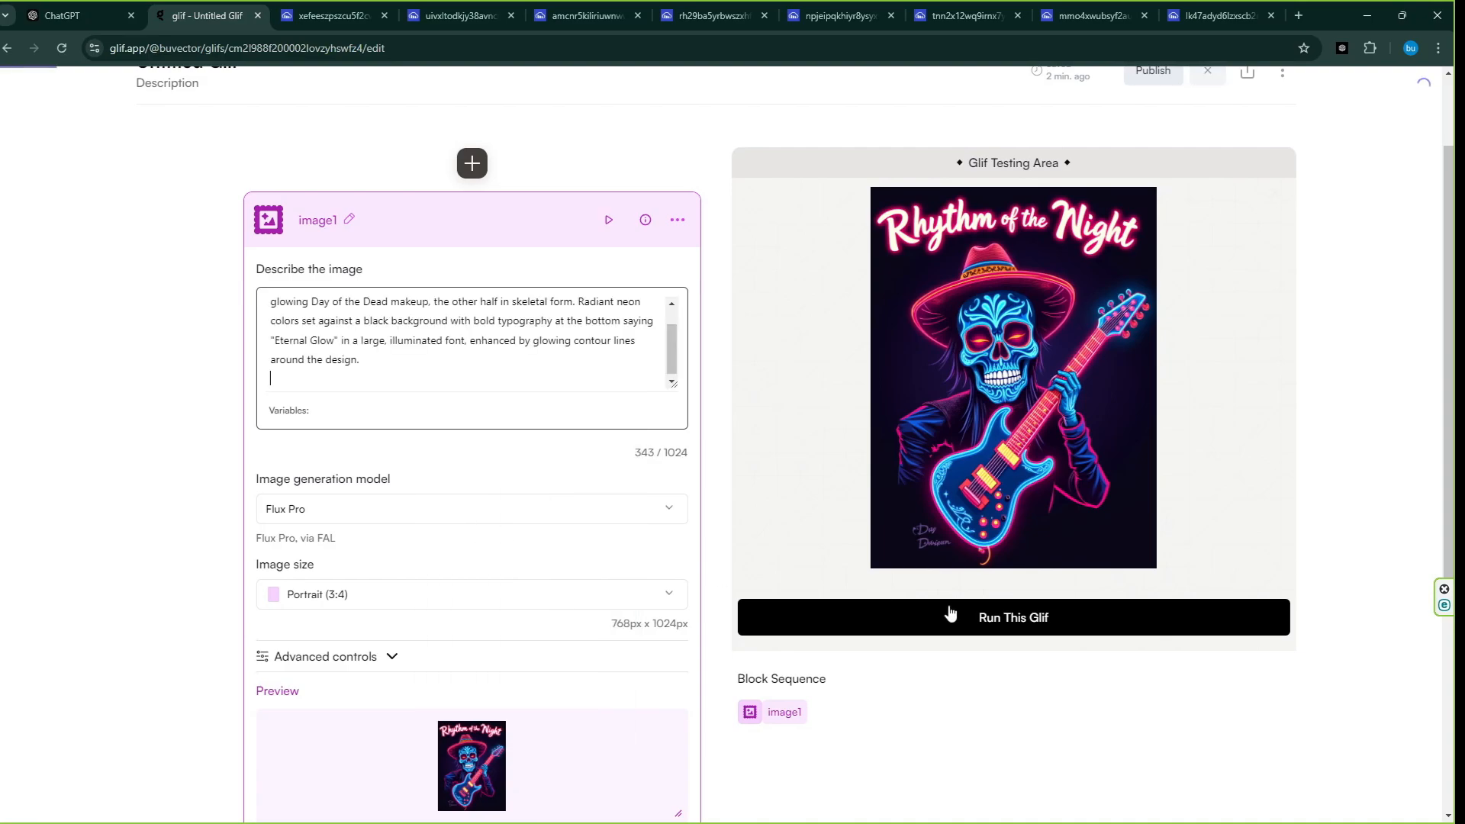
Run the glif with the Neon Skull with Half-Makeup prompt, open the enlarged result in a new tab, and close the enlarged view.
click(950, 614)
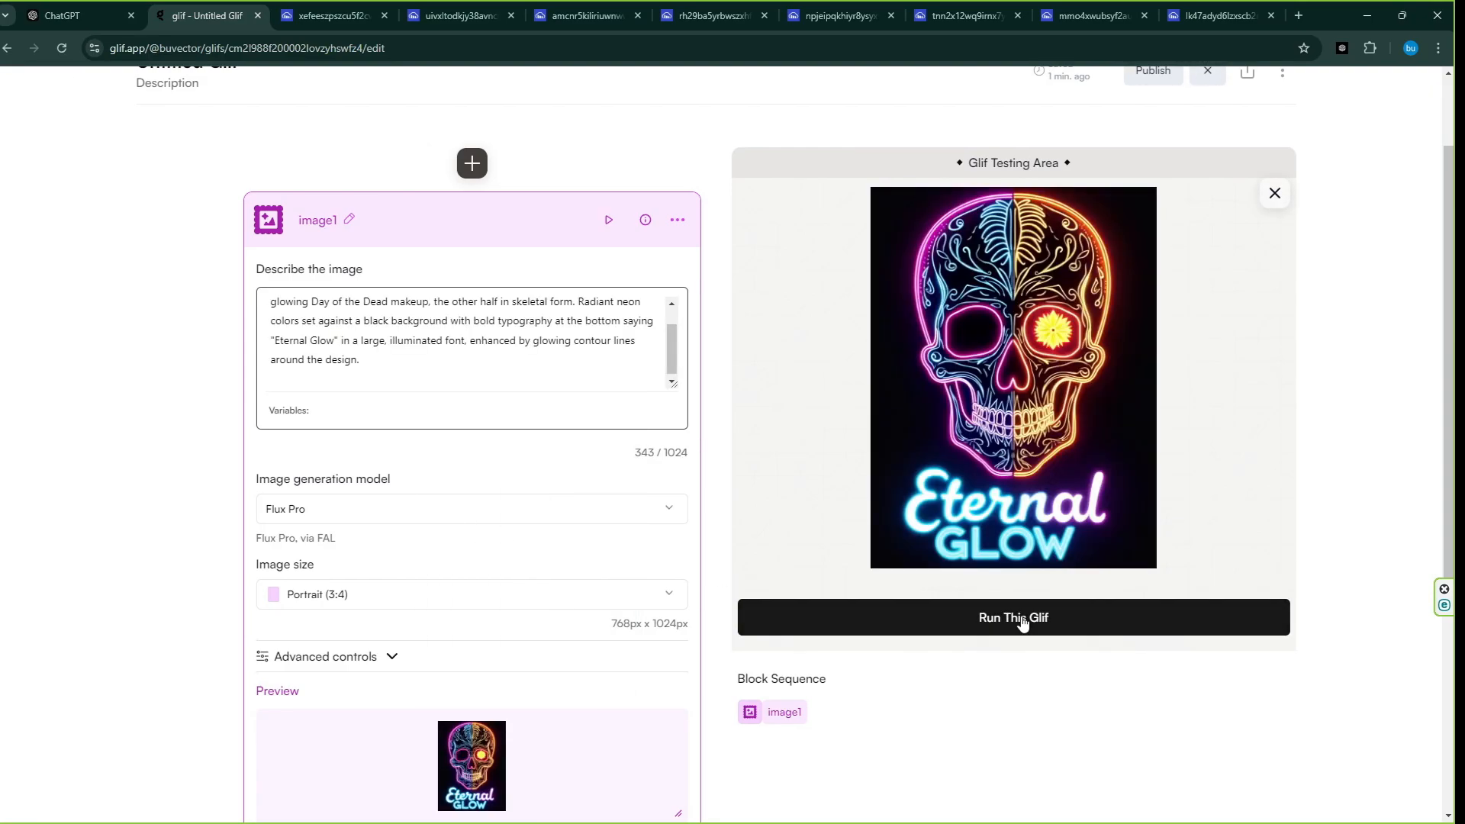
click(983, 473)
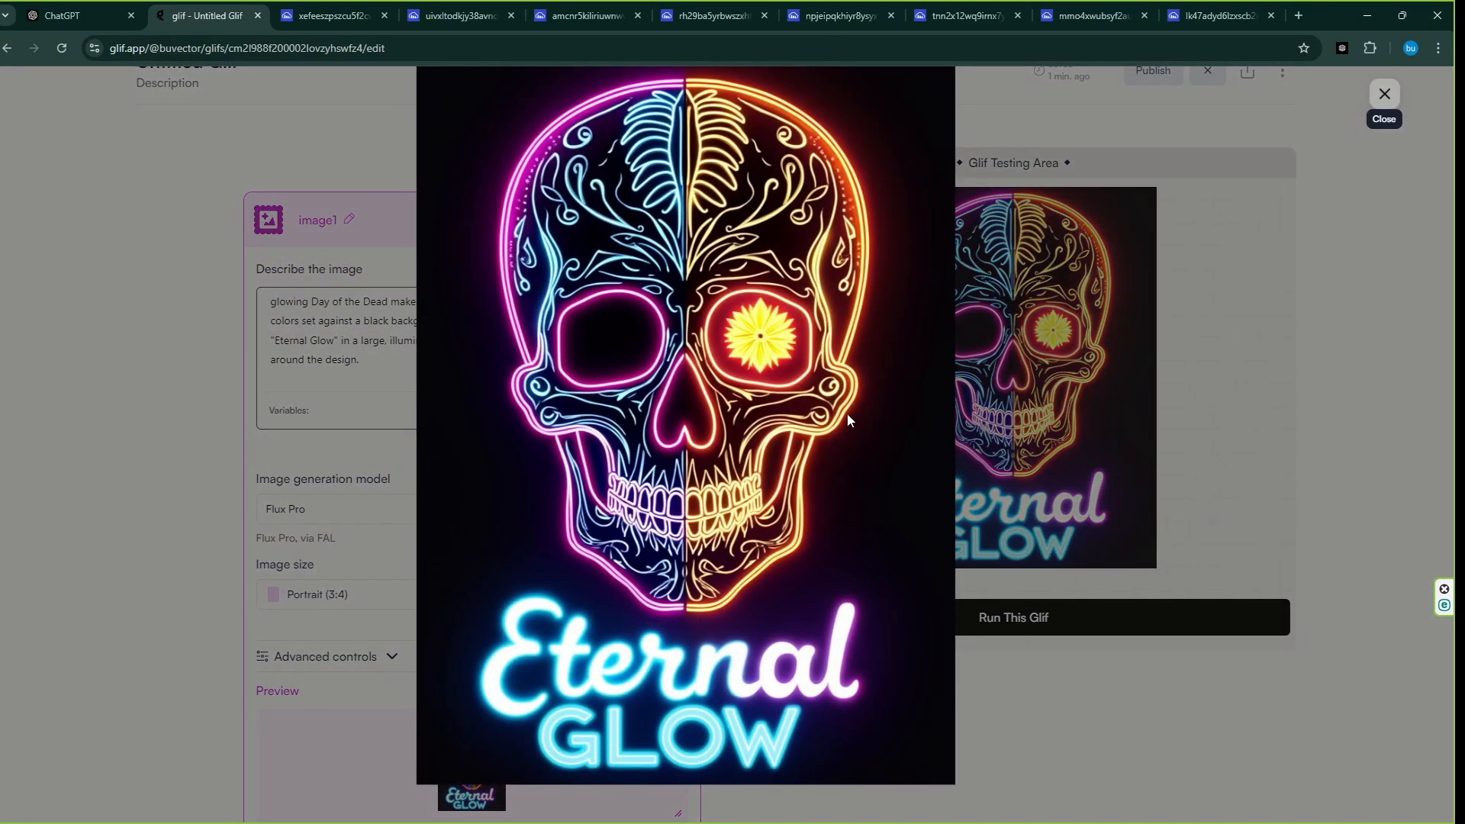
right_click(808, 358)
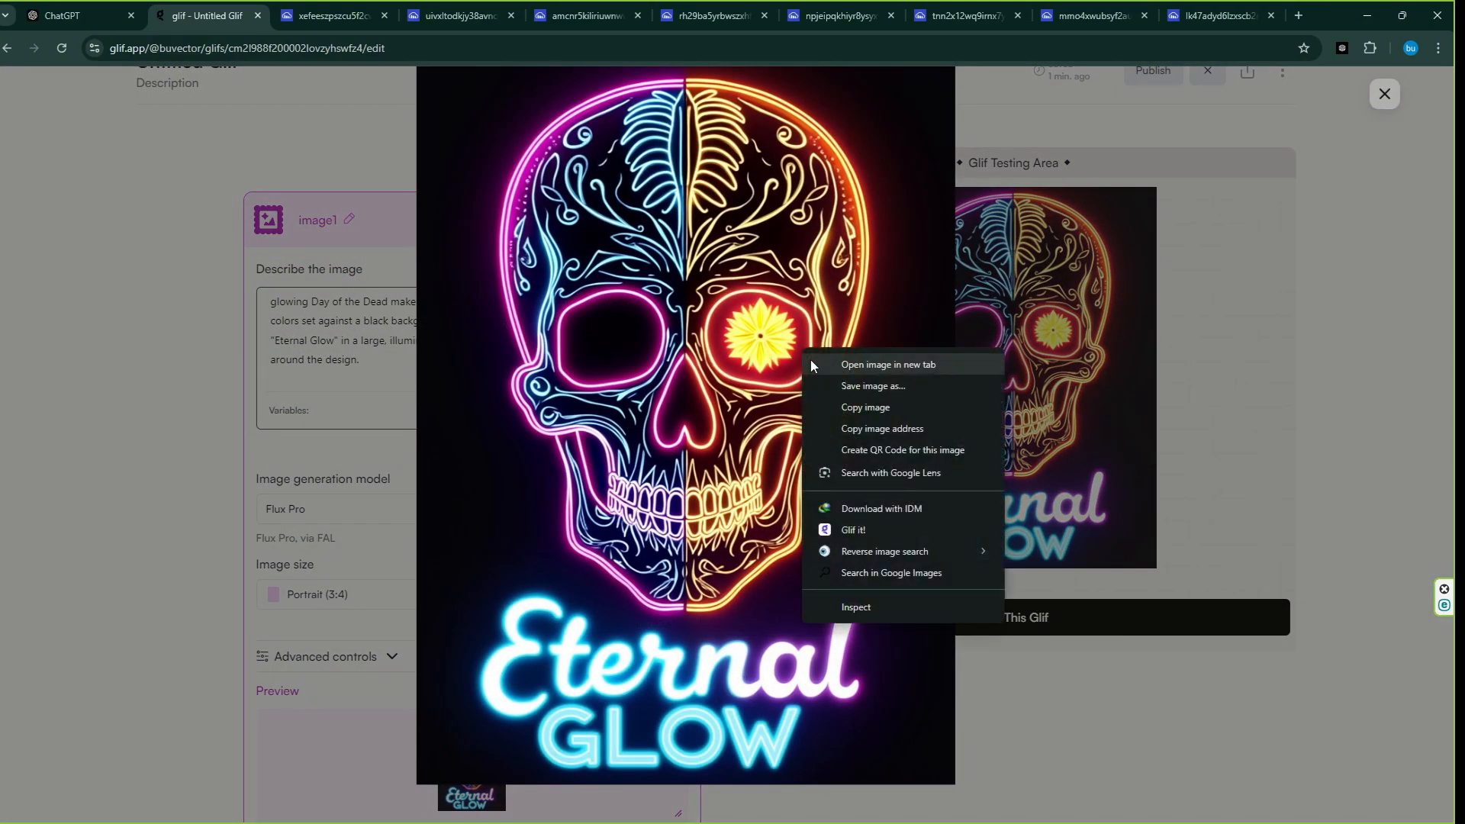
click(850, 372)
click(1384, 94)
Switch to ChatGPT, send the request "2 MORE WITH OUR NEON COLORS", and follow it up with "WITHOUT NEON COLORS".
click(72, 15)
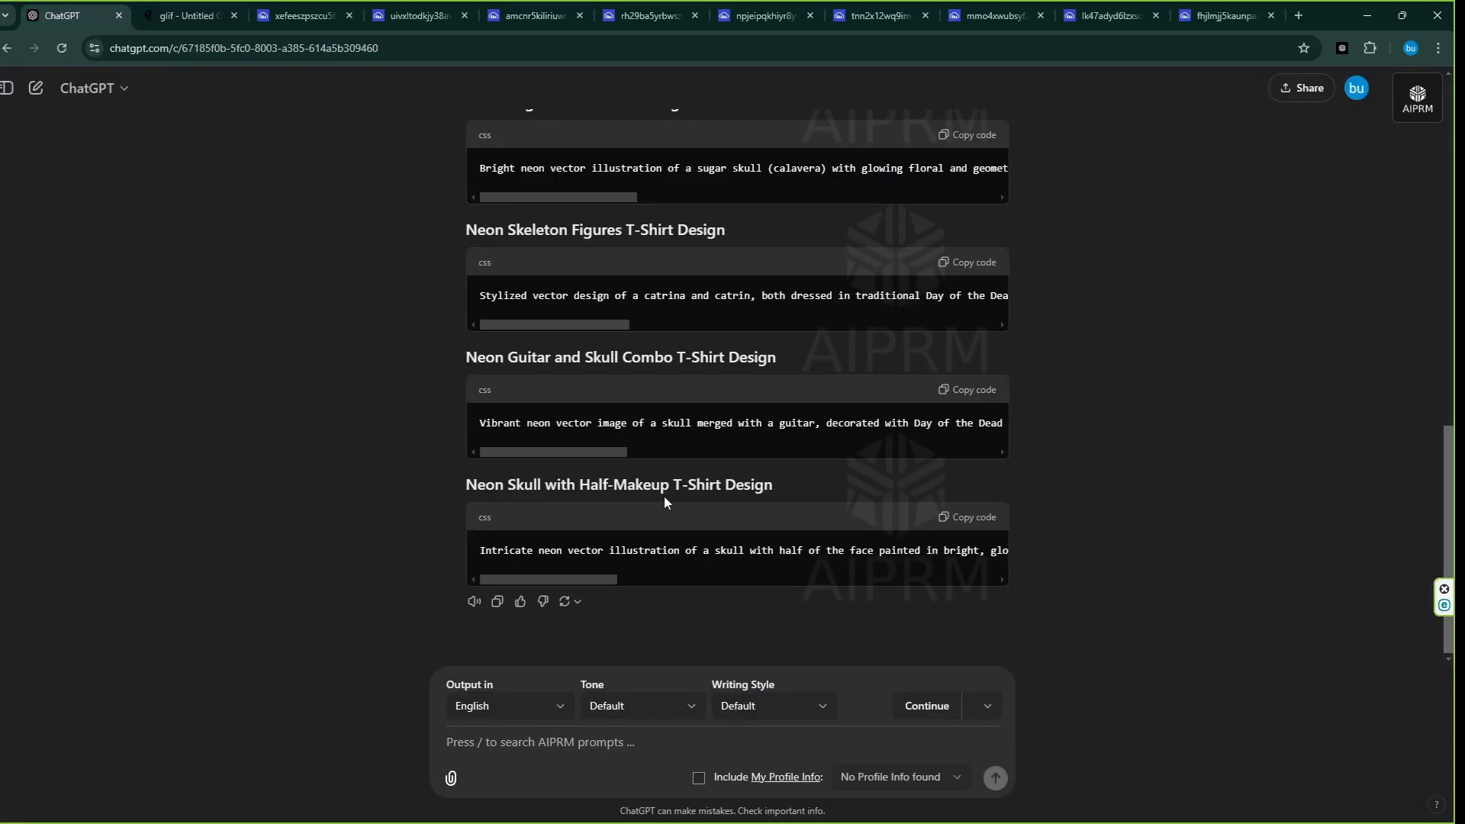
scroll(543, 496, up, 1)
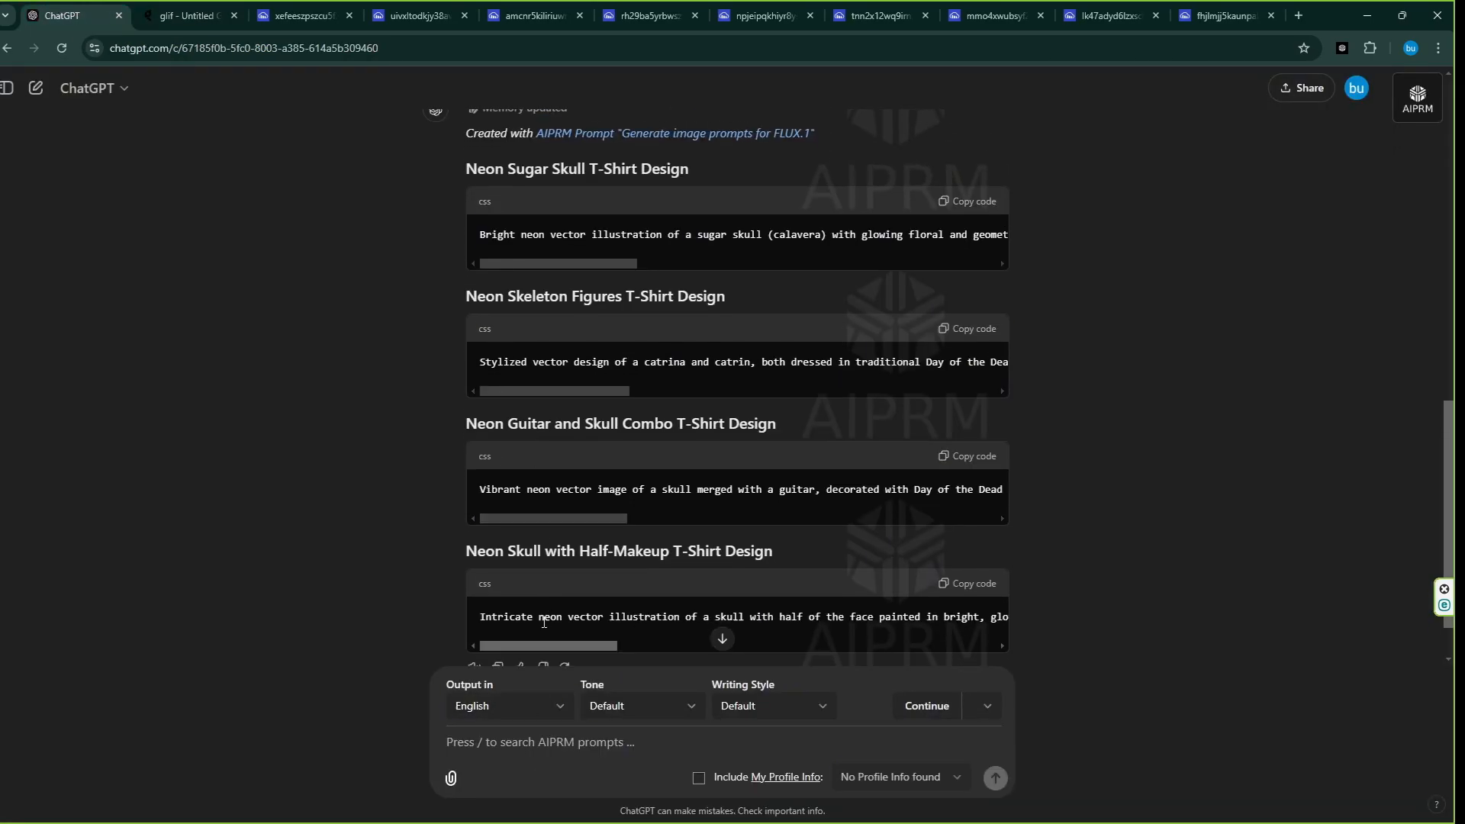
scroll(544, 622, down, 1)
text(2 MORE WITH OUR NEON COLORS)
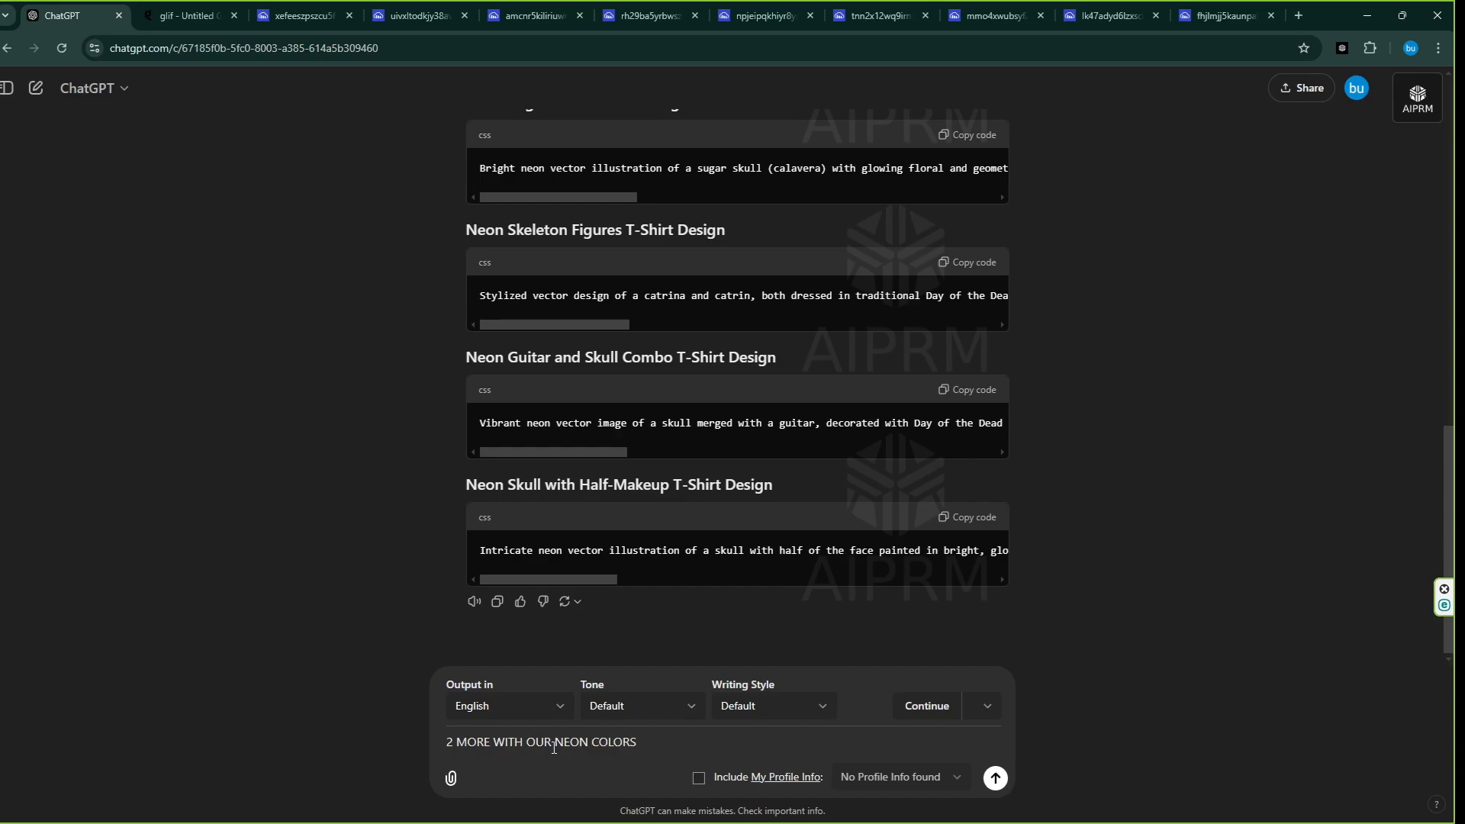
key(Return)
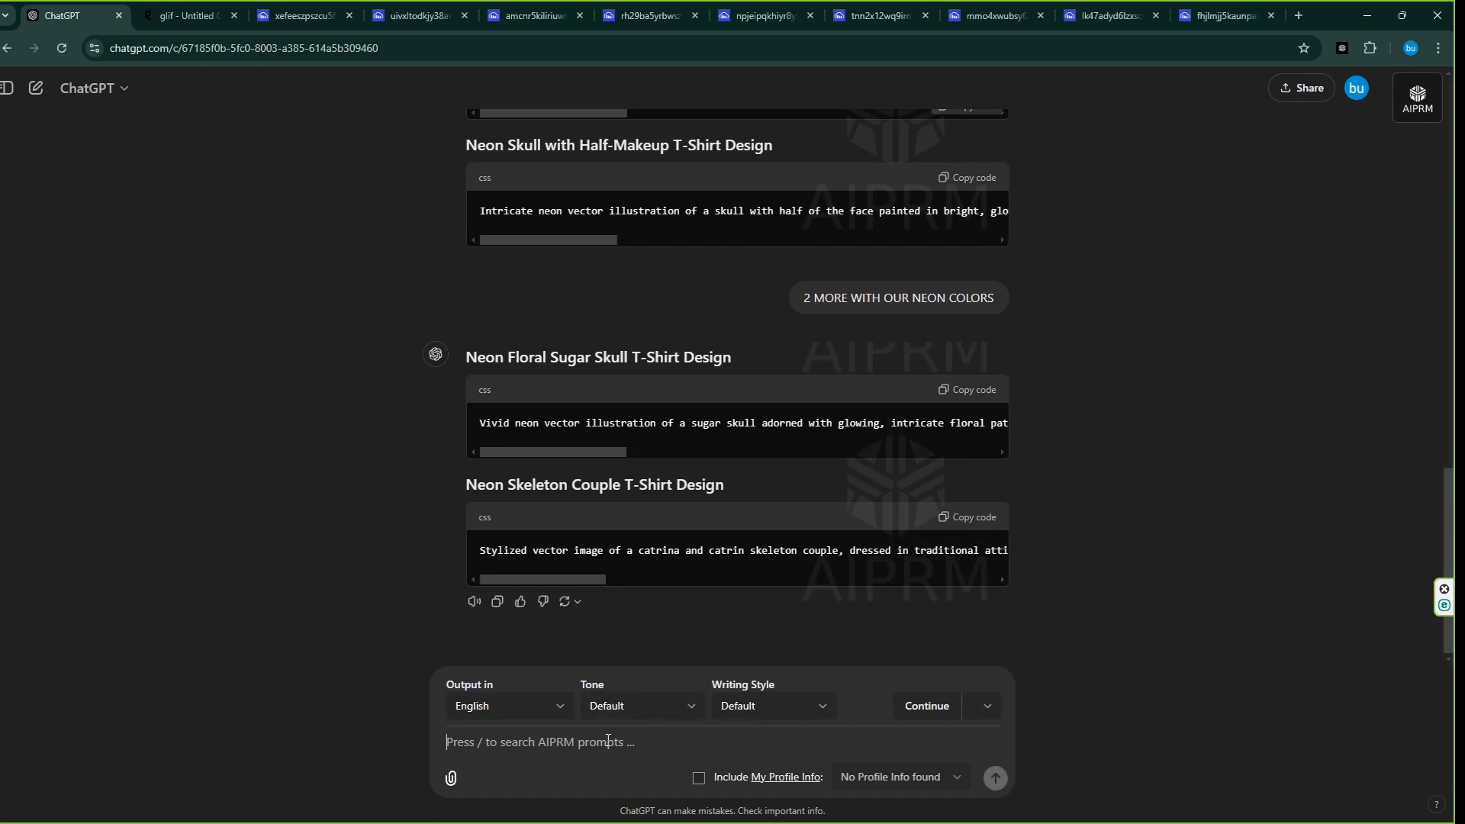
text(WITHOUT NEON COLORS)
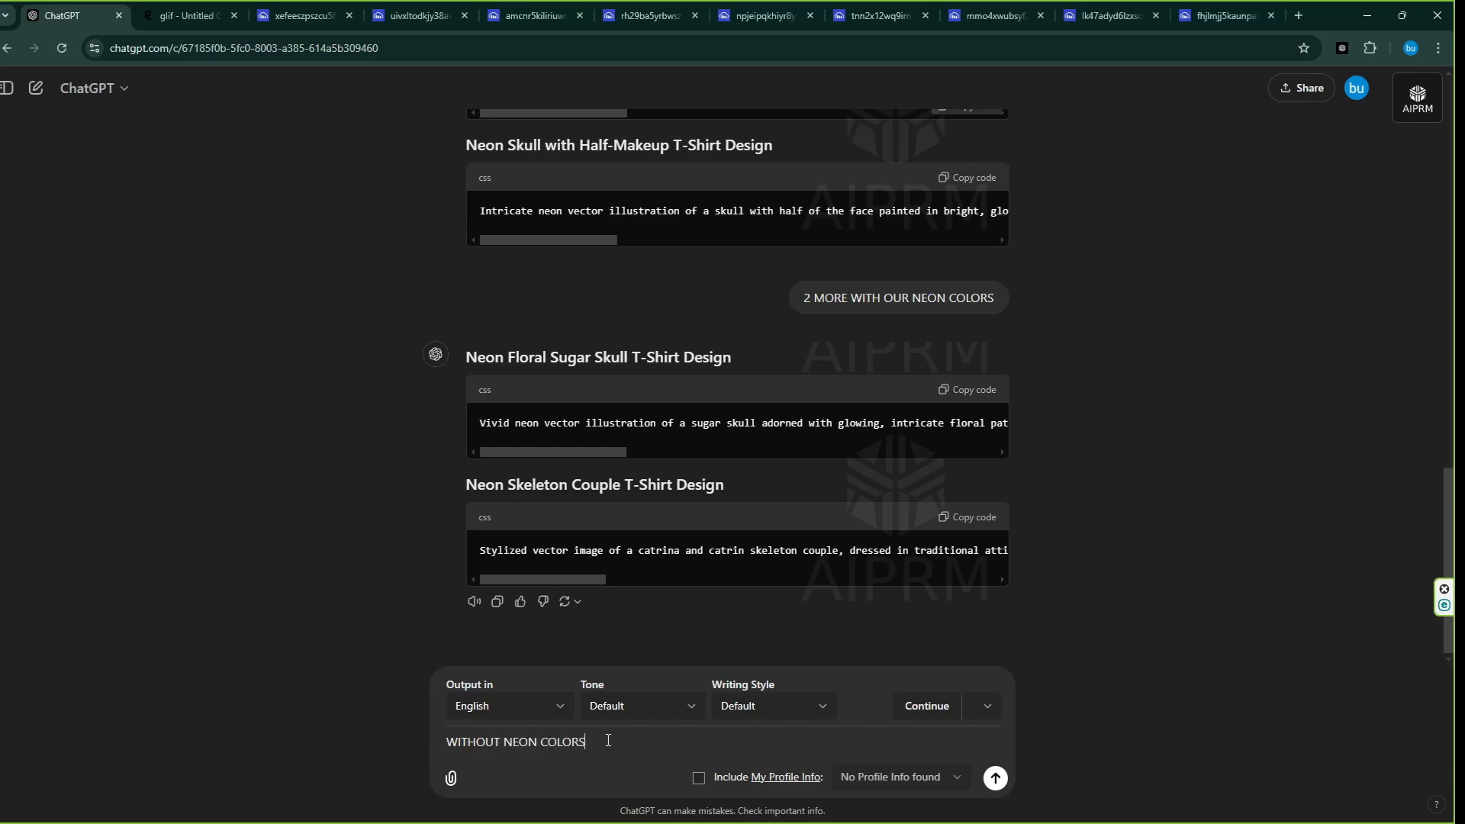
key(Return)
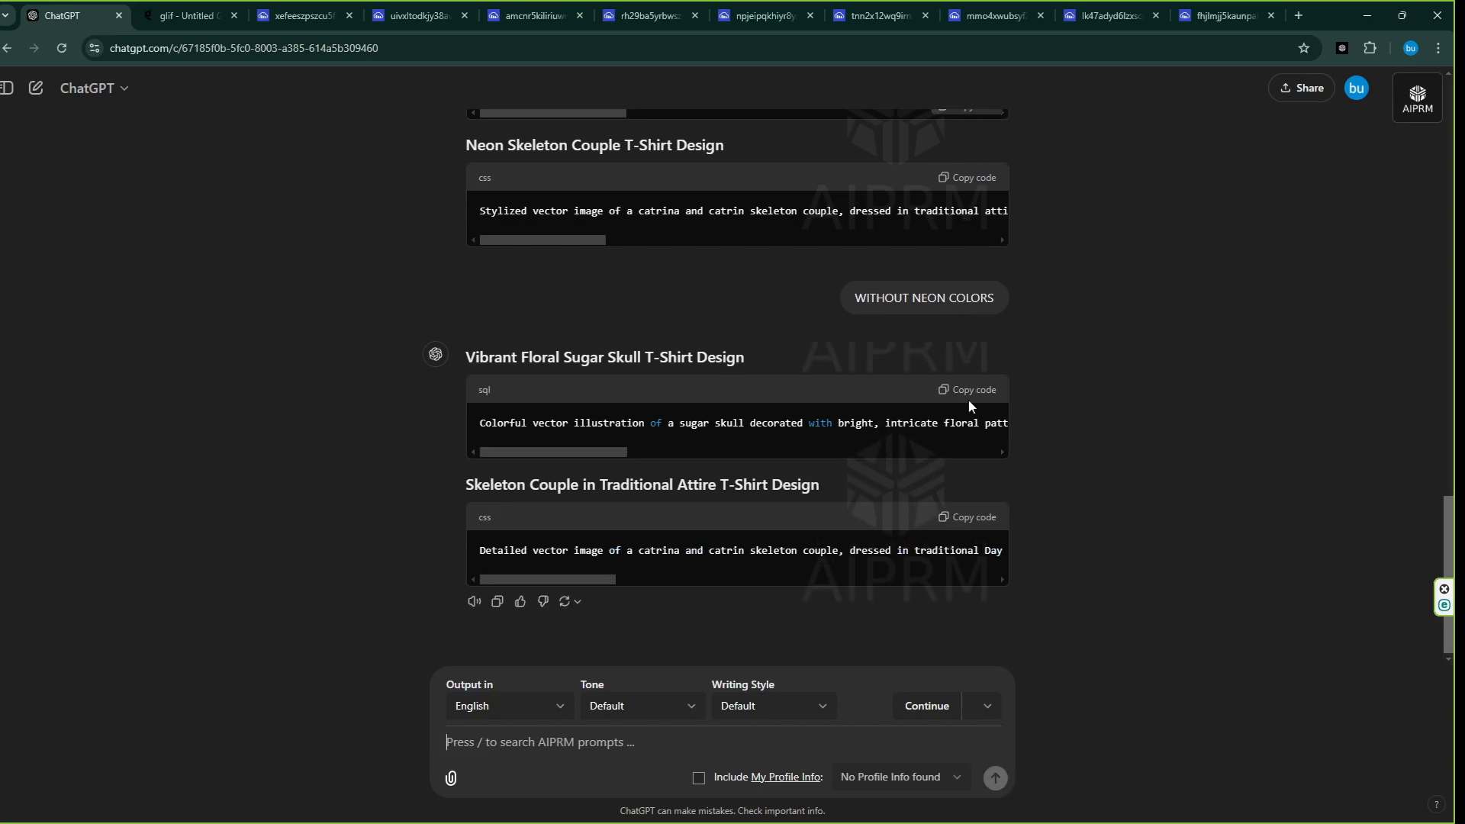
Copy the Vibrant Floral Sugar Skull prompt from ChatGPT and replace the image description in Glif with it.
click(971, 391)
click(190, 13)
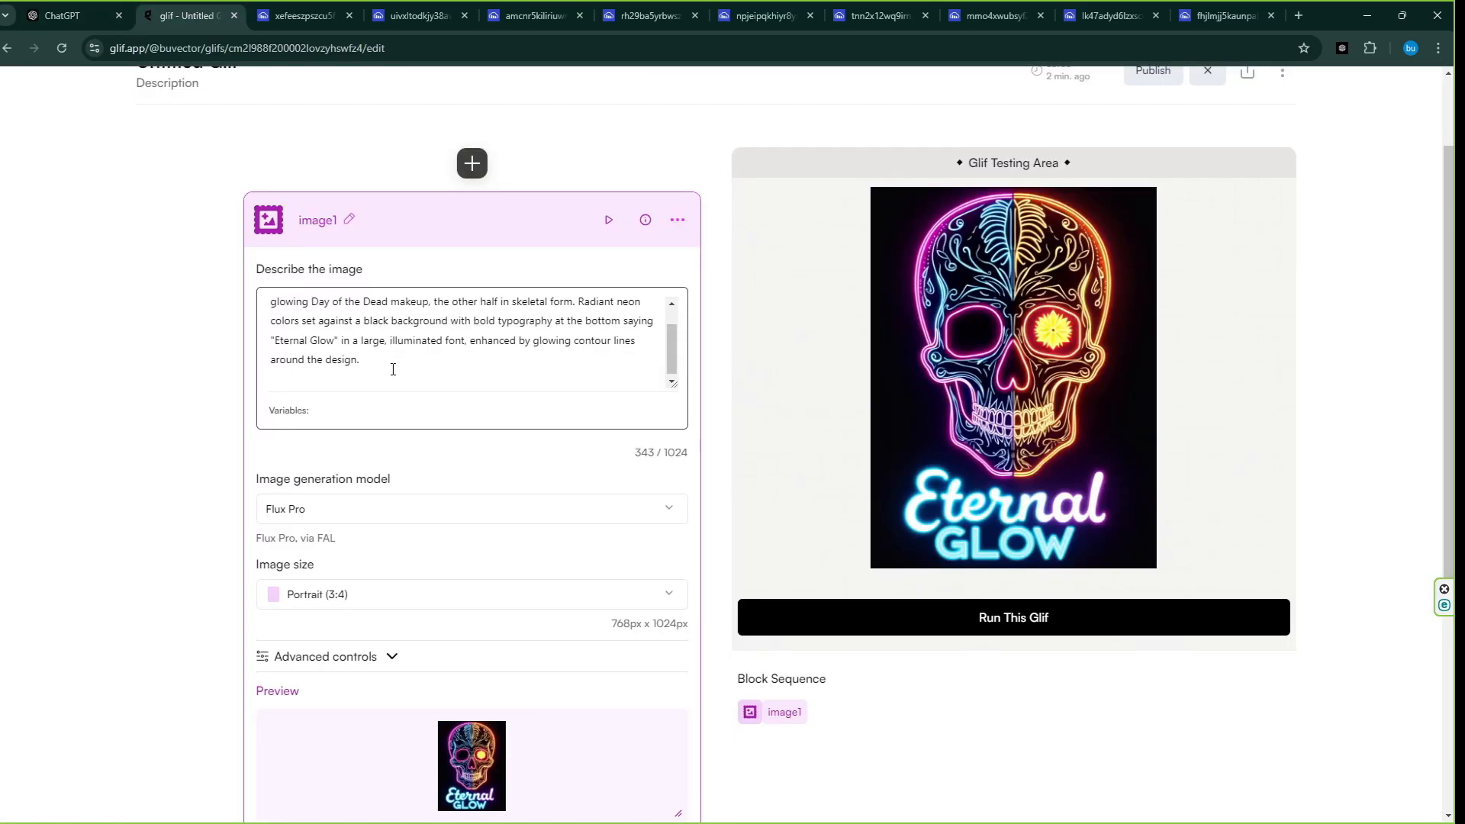
key(ctrl+a)
key(Delete)
right_click(321, 342)
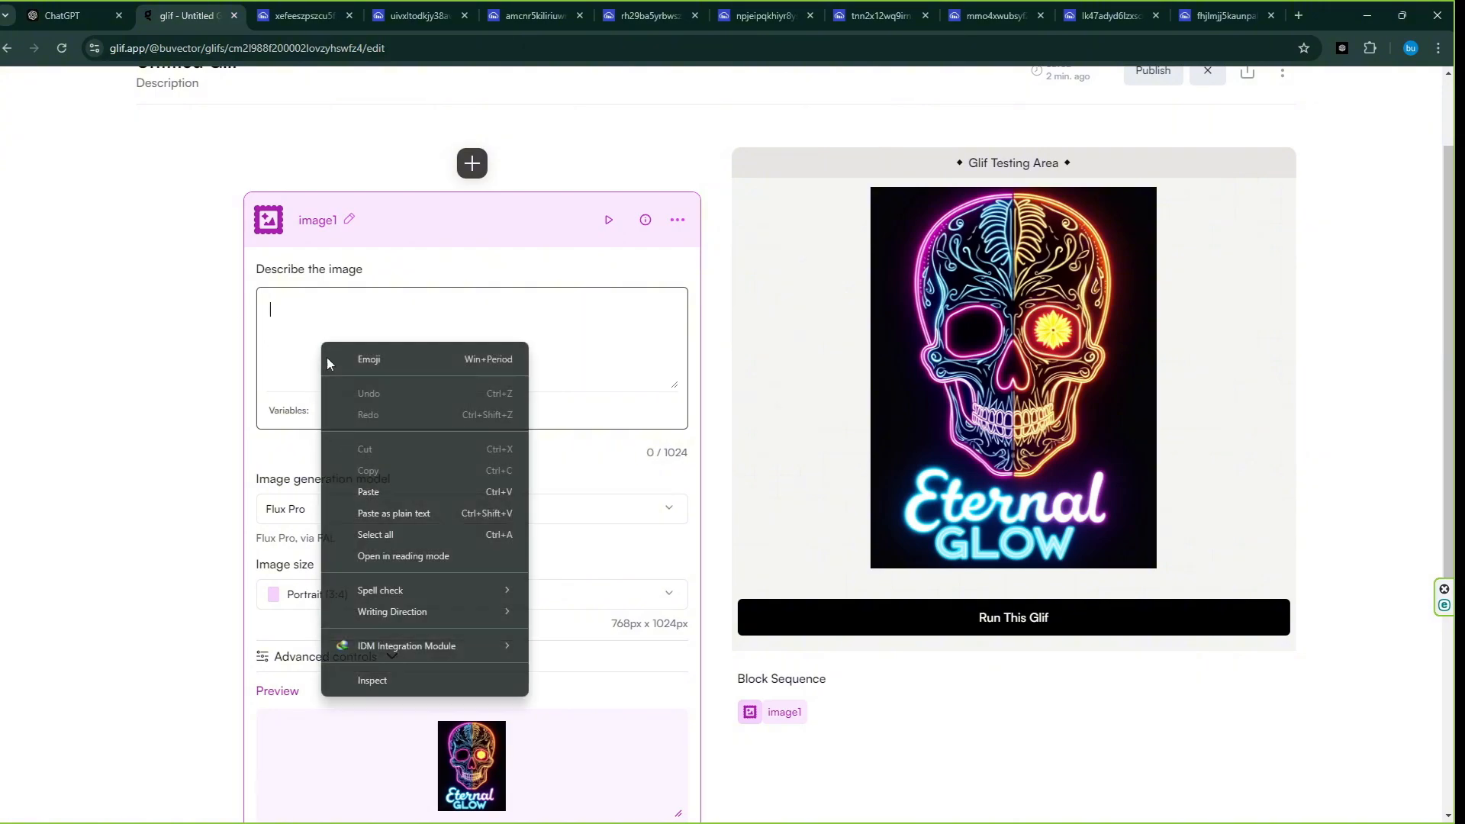
click(398, 501)
Run the glif with the Vibrant Floral Sugar Skull prompt and open the enlarged result in a new tab.
click(938, 620)
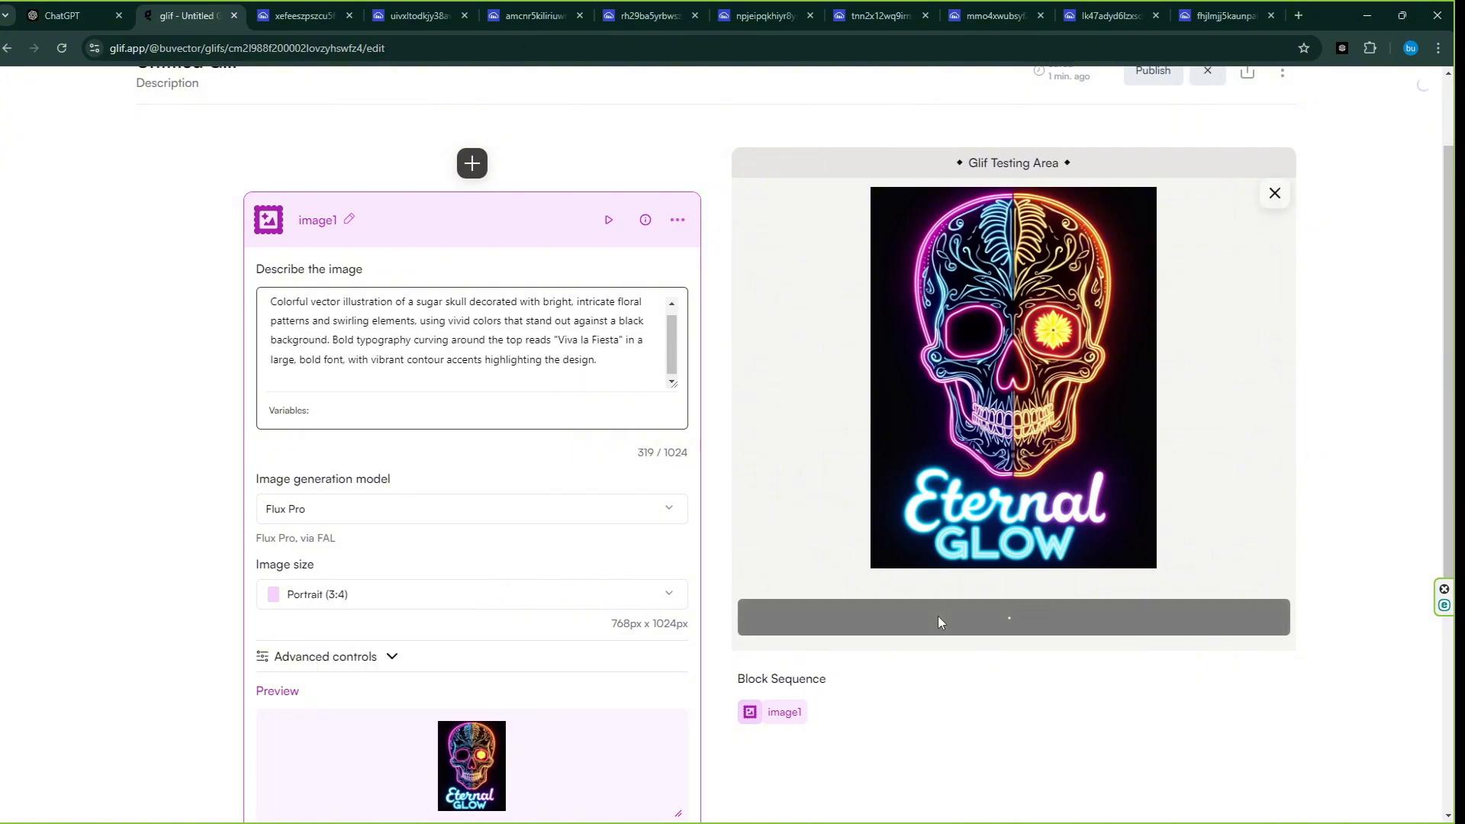
click(1014, 364)
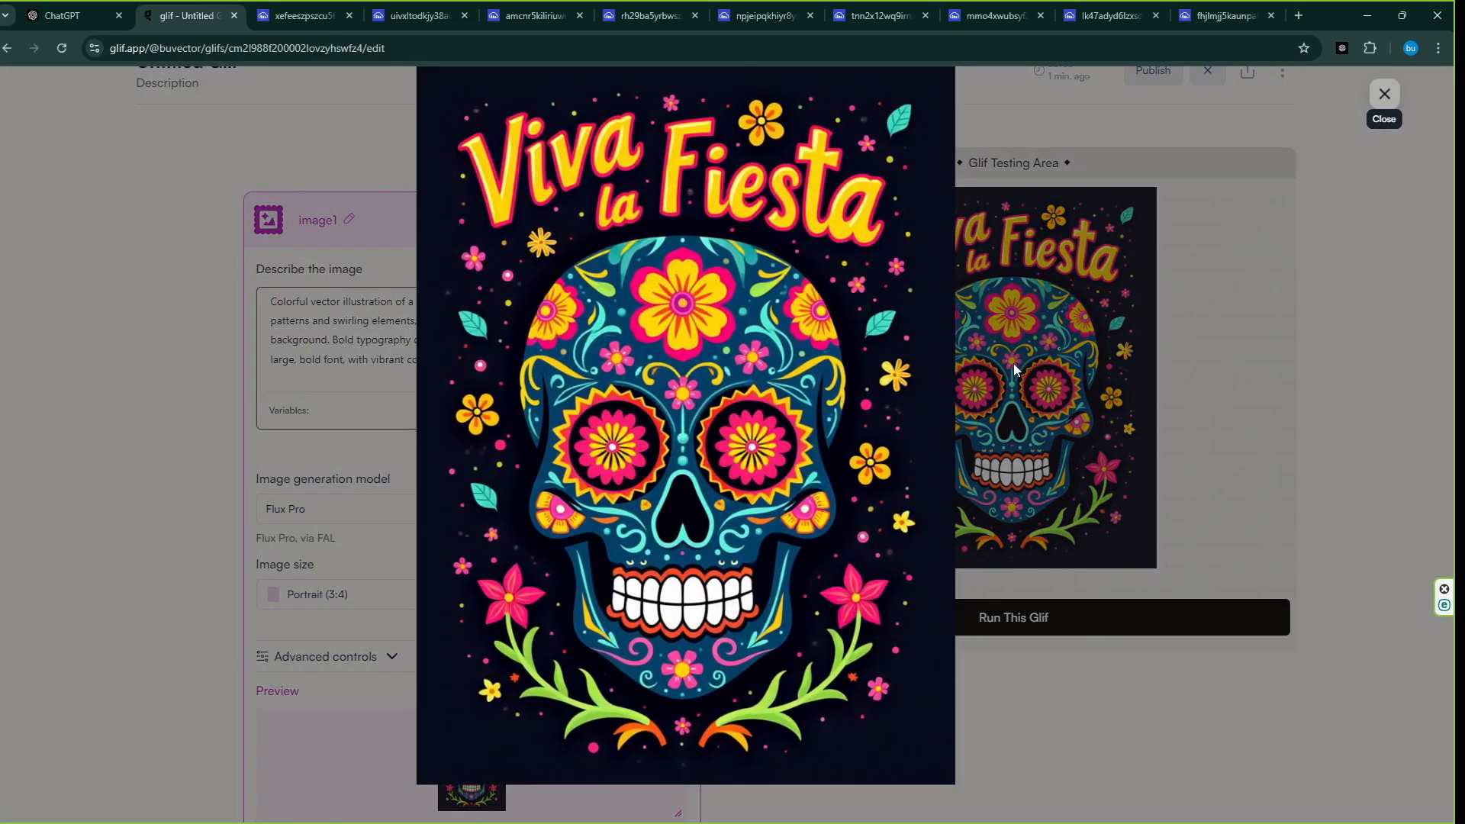
right_click(877, 320)
click(918, 332)
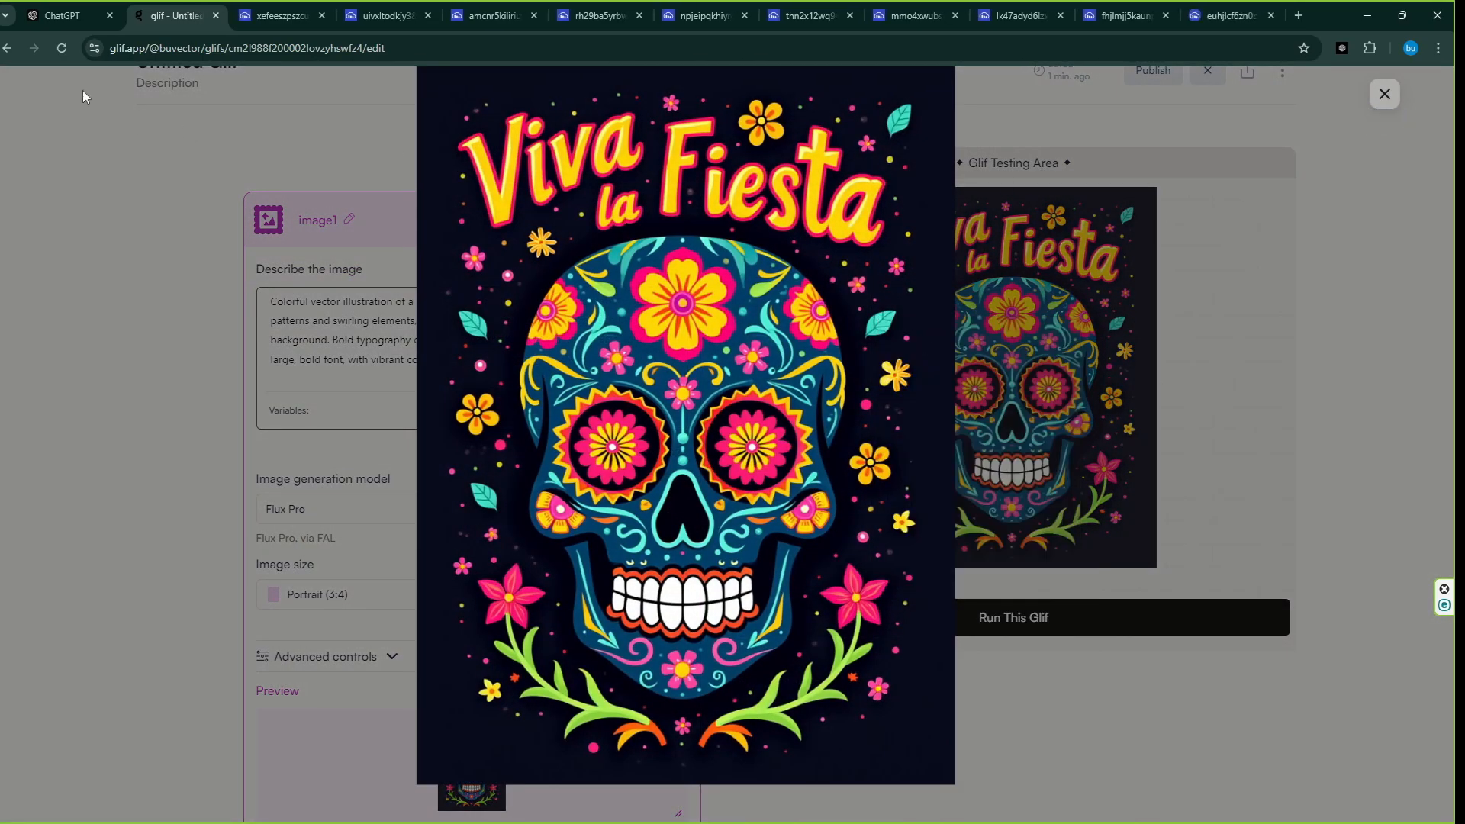
Copy the Skeleton Couple in Traditional Attire prompt from ChatGPT and, with the enlarged view in Glif closed, replace the image description with it.
click(69, 16)
click(976, 518)
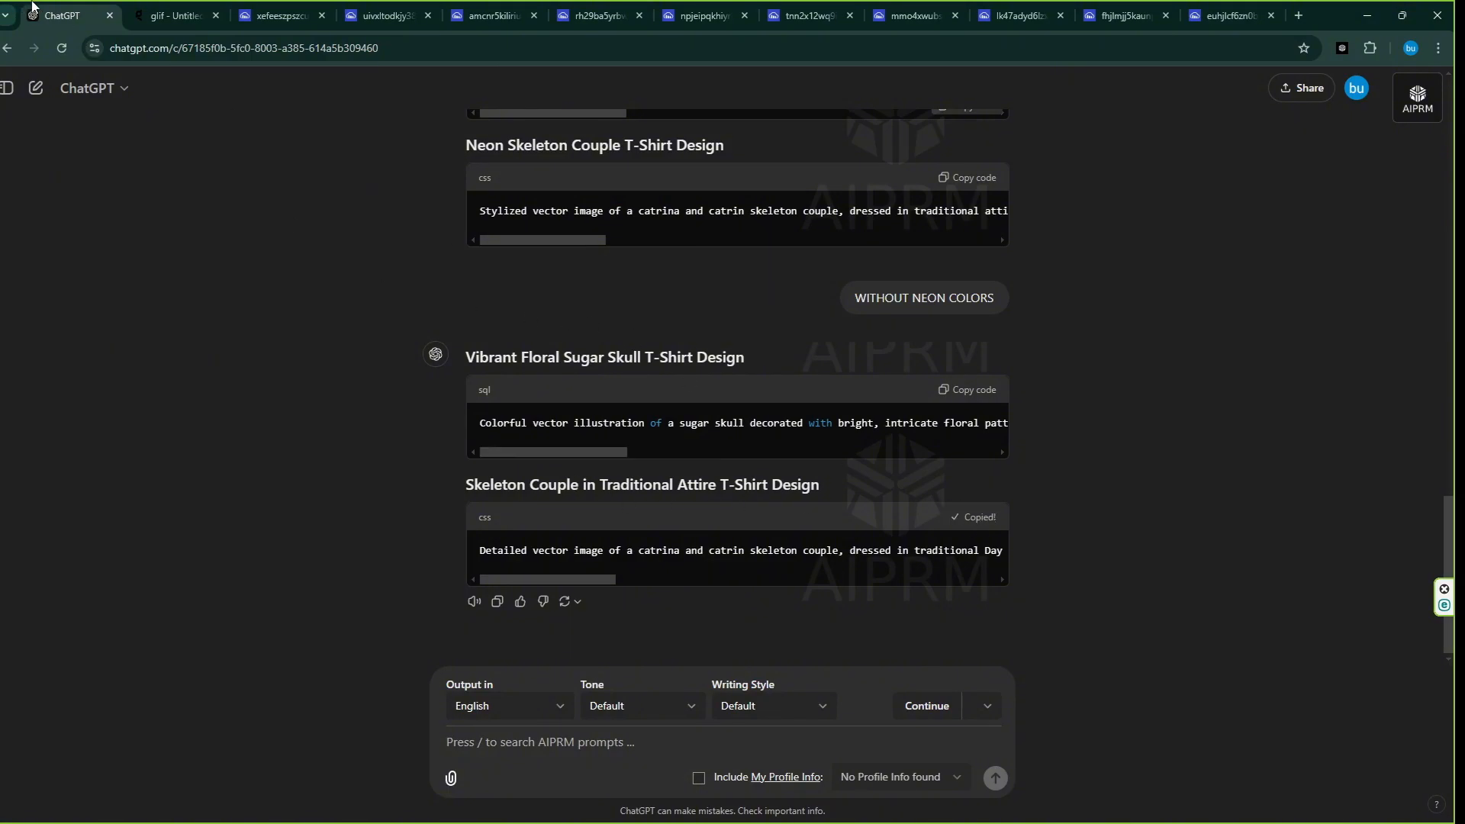
click(174, 15)
click(1365, 91)
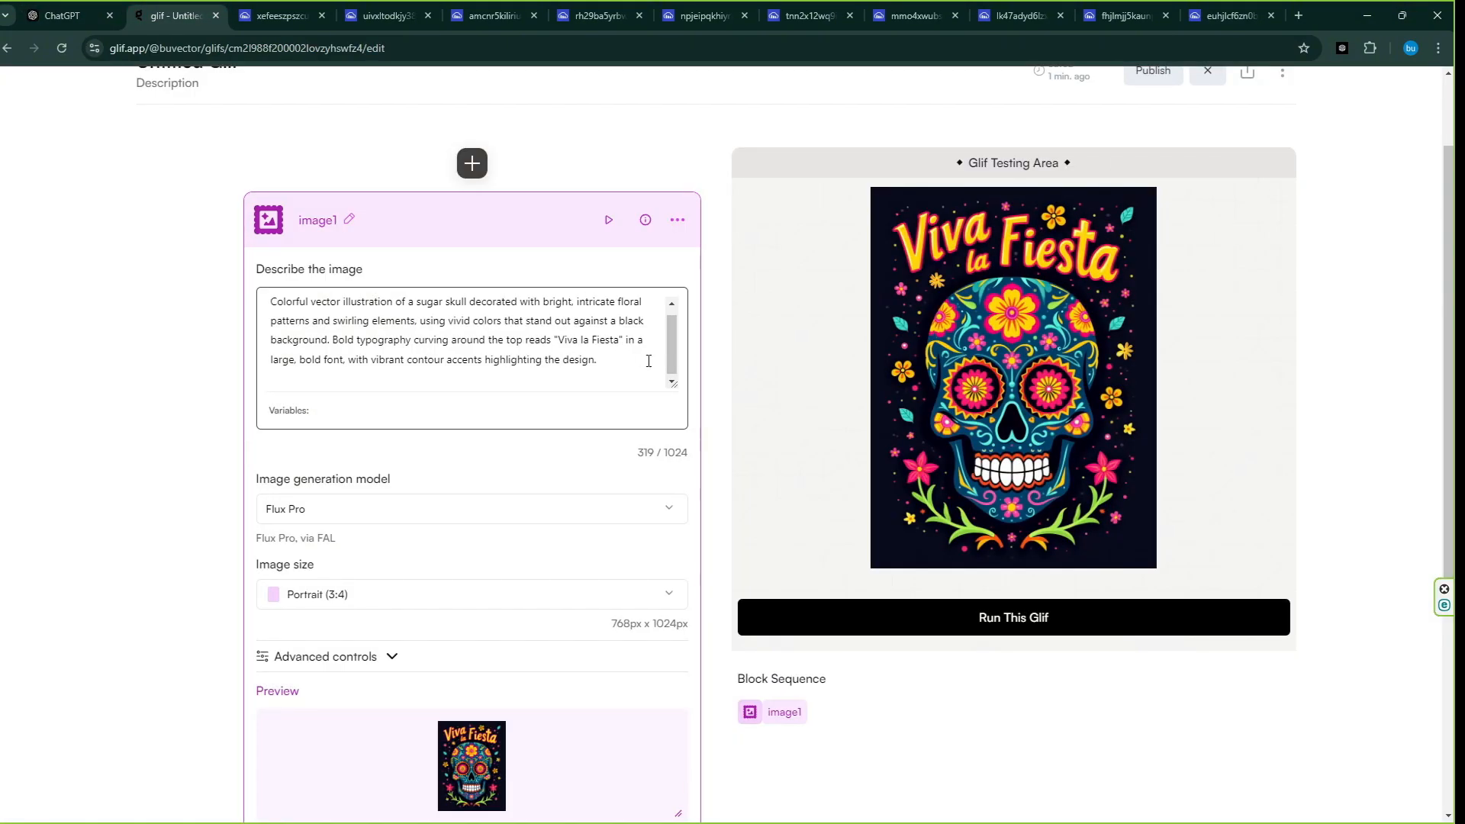
key(ctrl+a)
key(BackSpace)
right_click(302, 307)
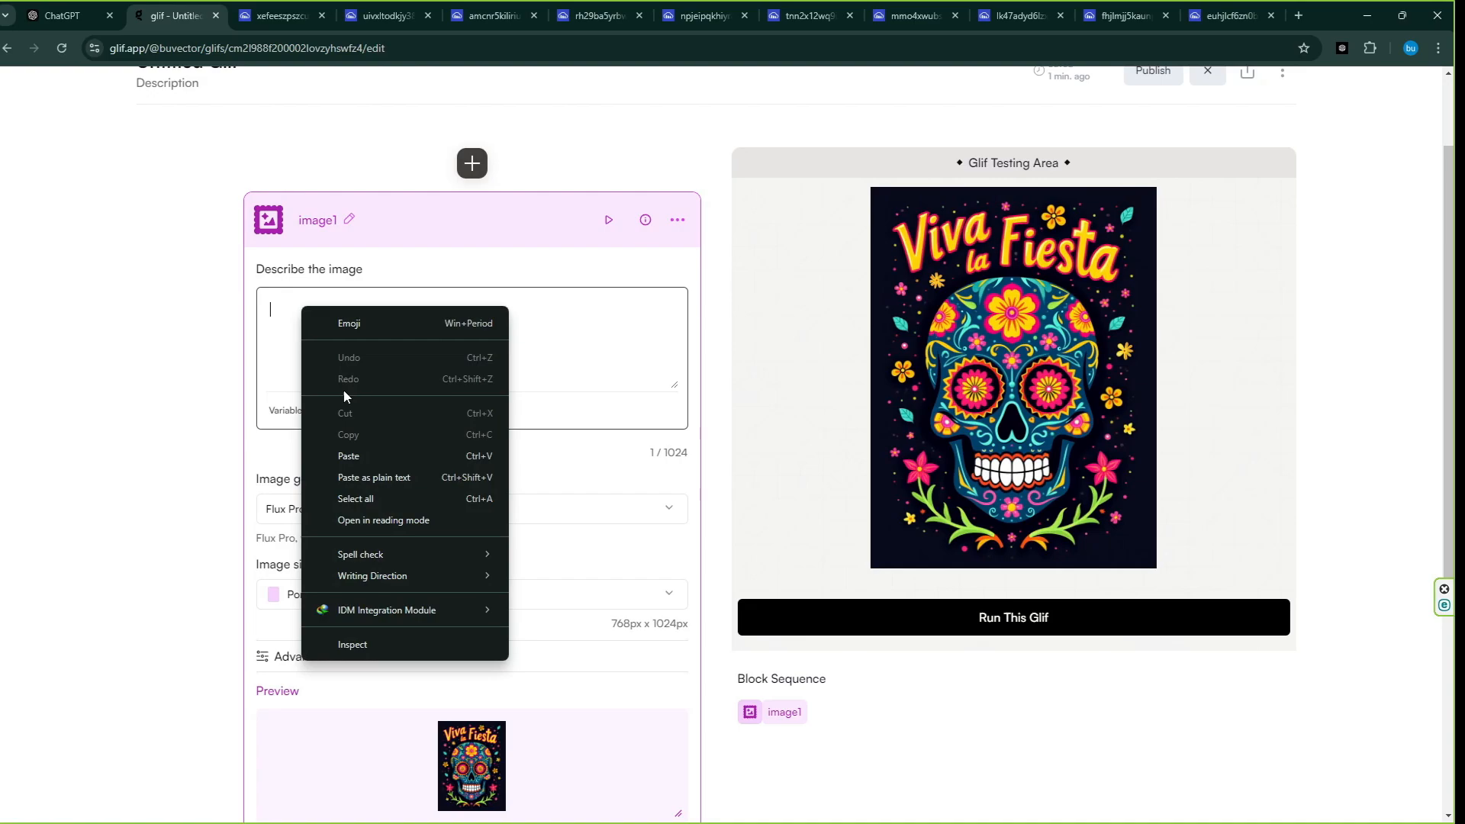
click(369, 455)
Run the glif with the Skeleton Couple in Traditional Attire prompt, open the enlarged result in a new tab, and close the enlarged view.
click(984, 618)
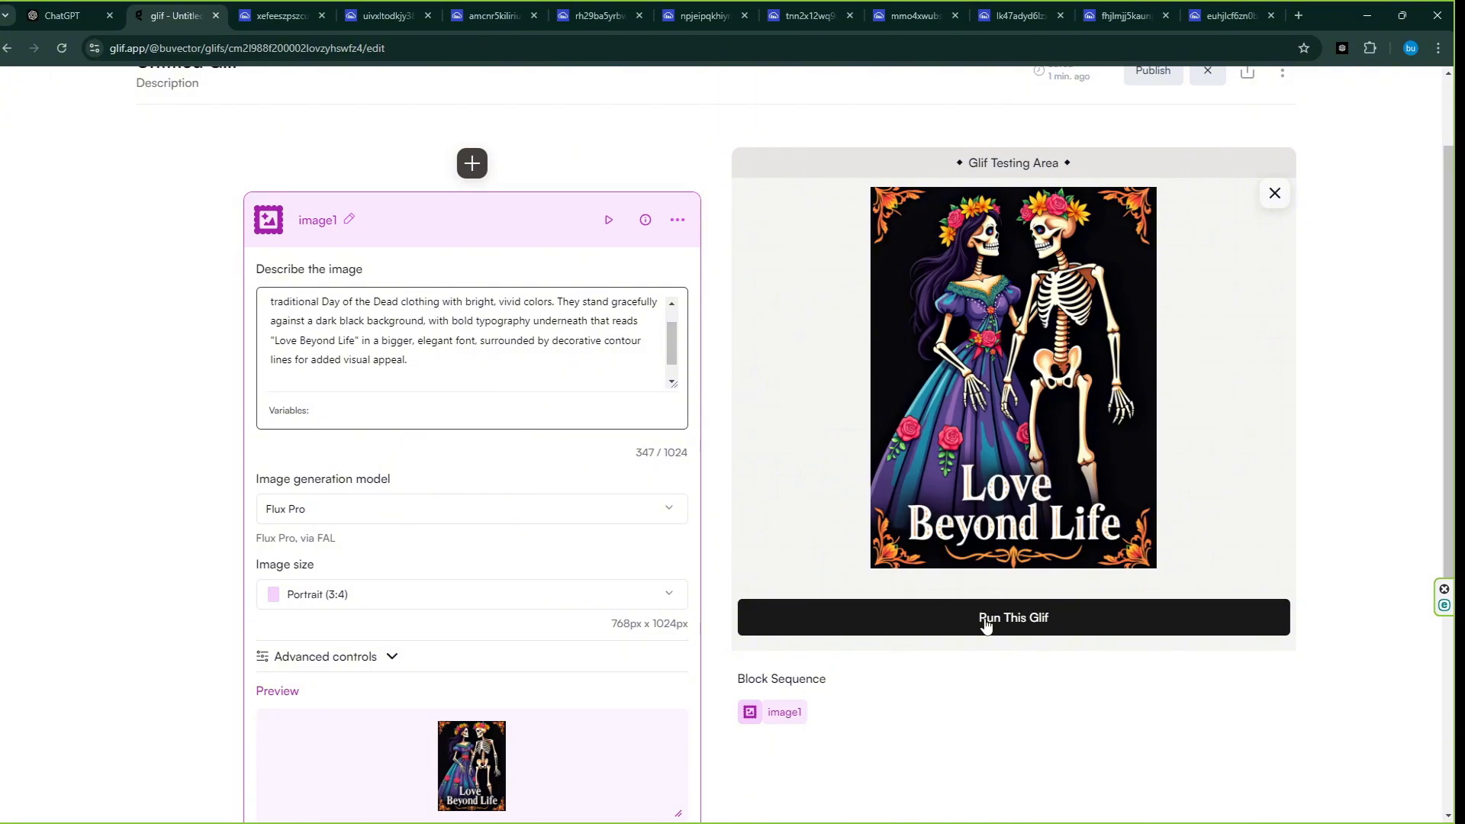
click(989, 410)
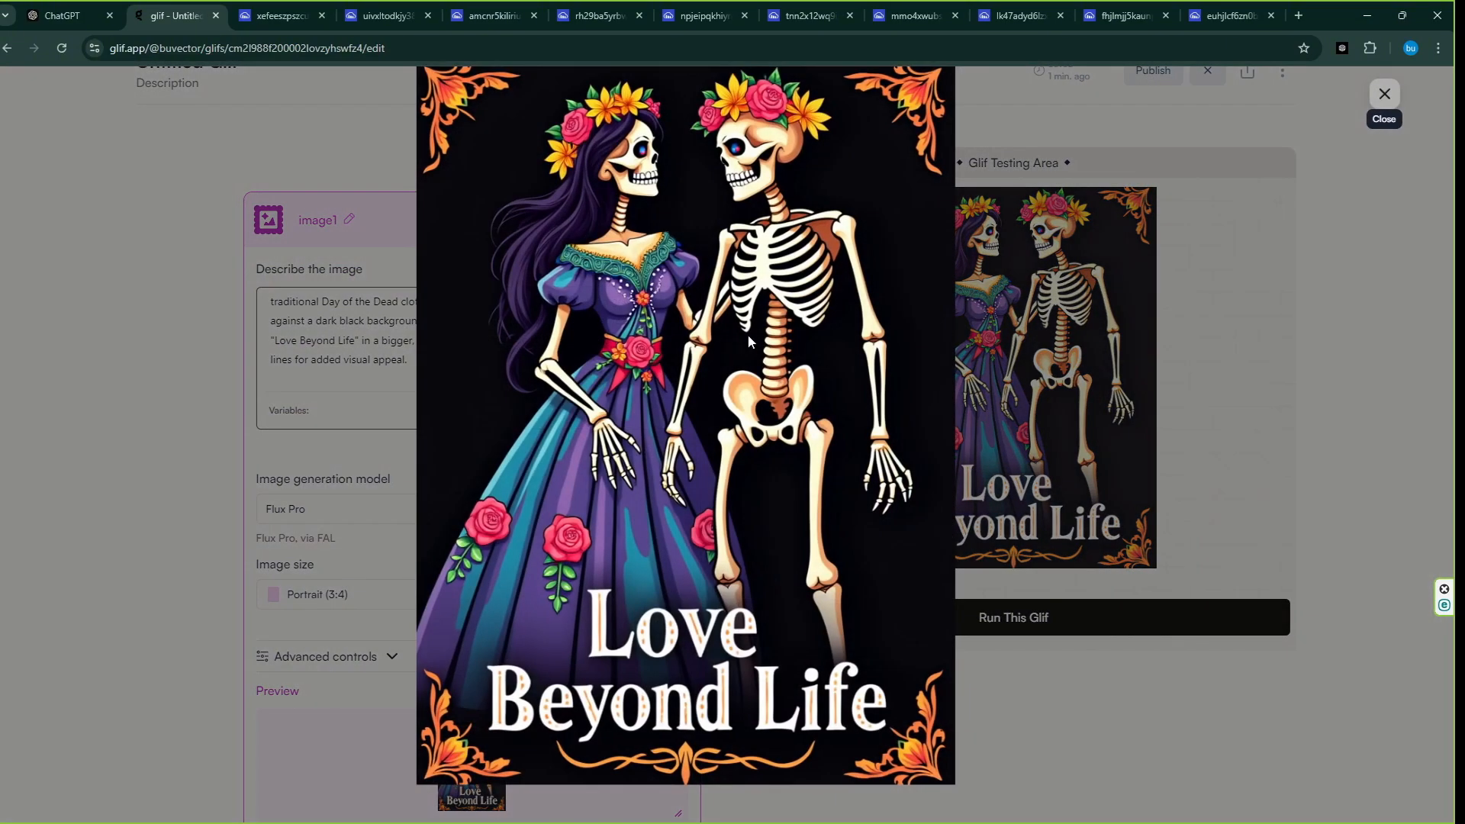
right_click(780, 354)
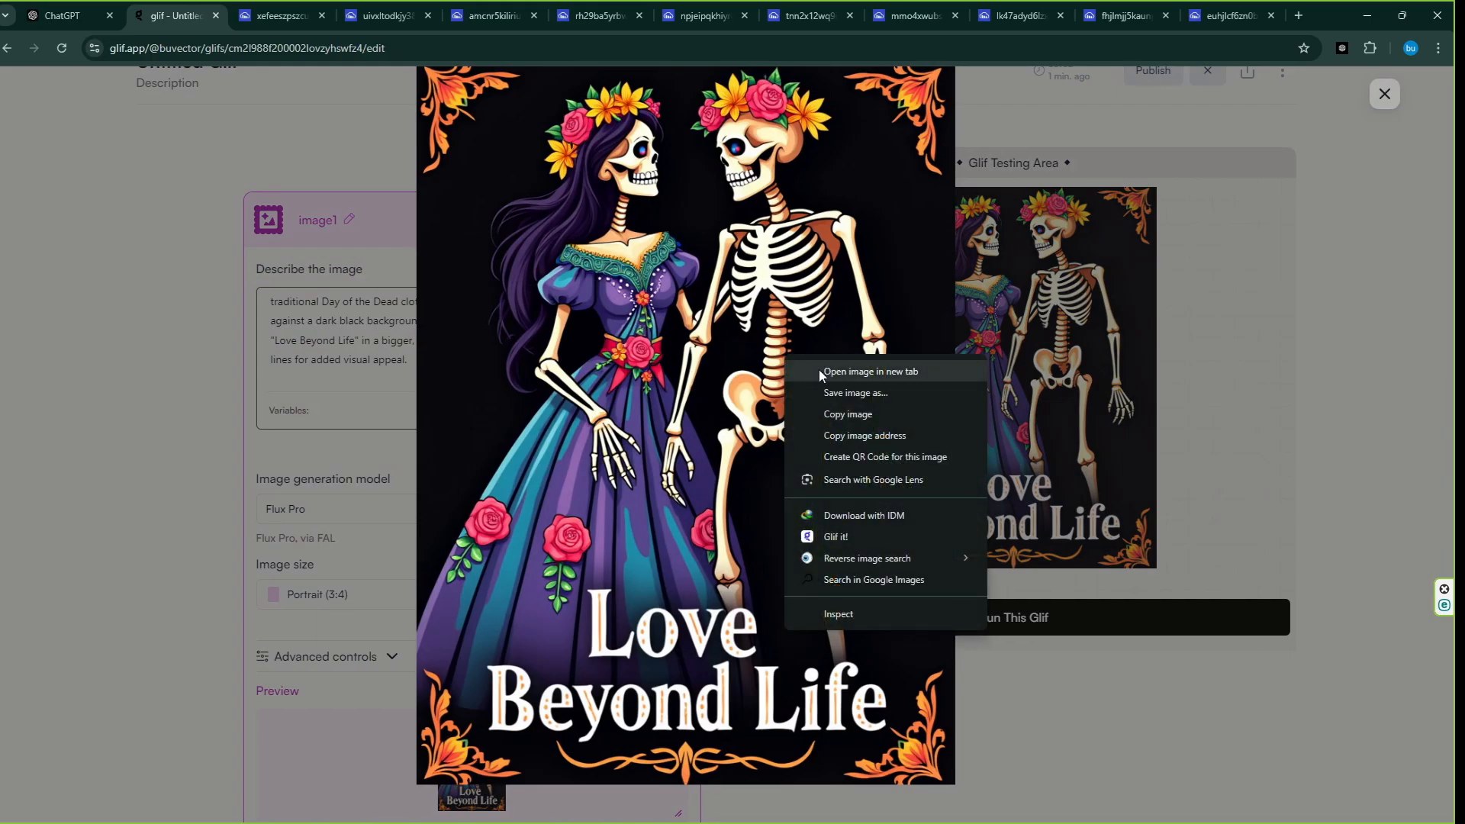
click(818, 370)
click(1385, 94)
Switch to ChatGPT and request further design prompts with the message "MORE 2".
click(65, 15)
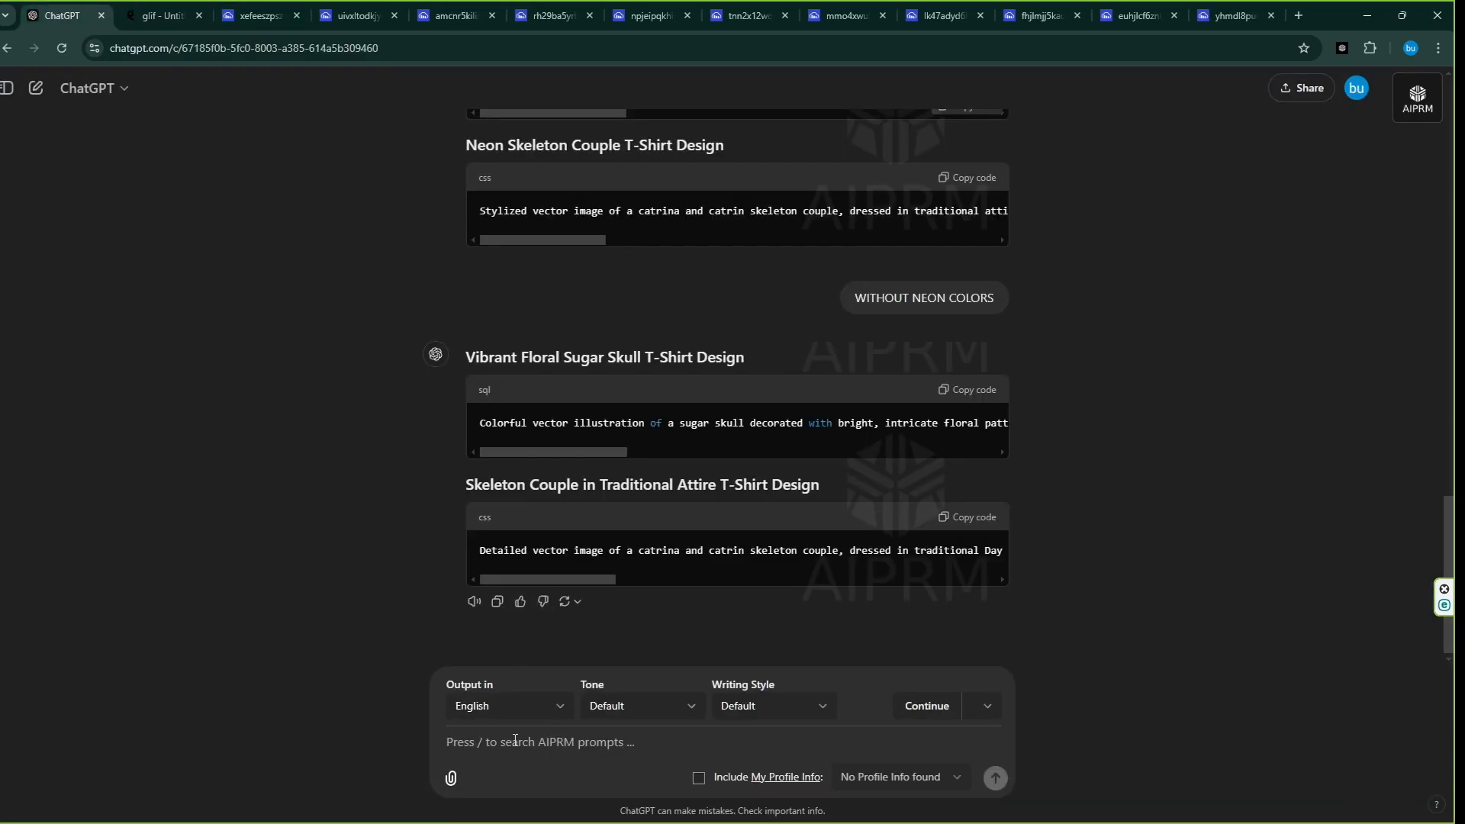
text(MORE 2)
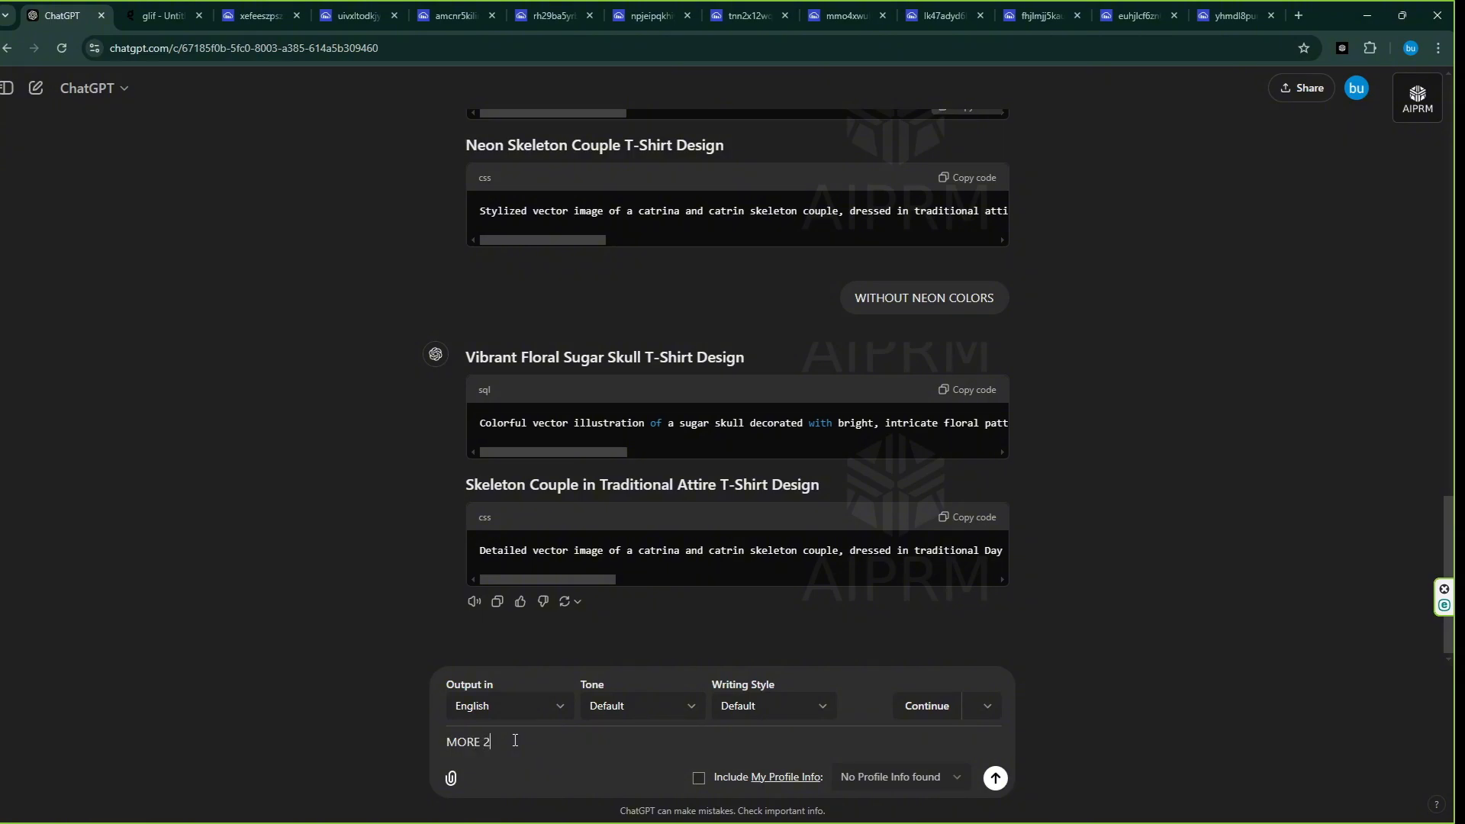
key(Return)
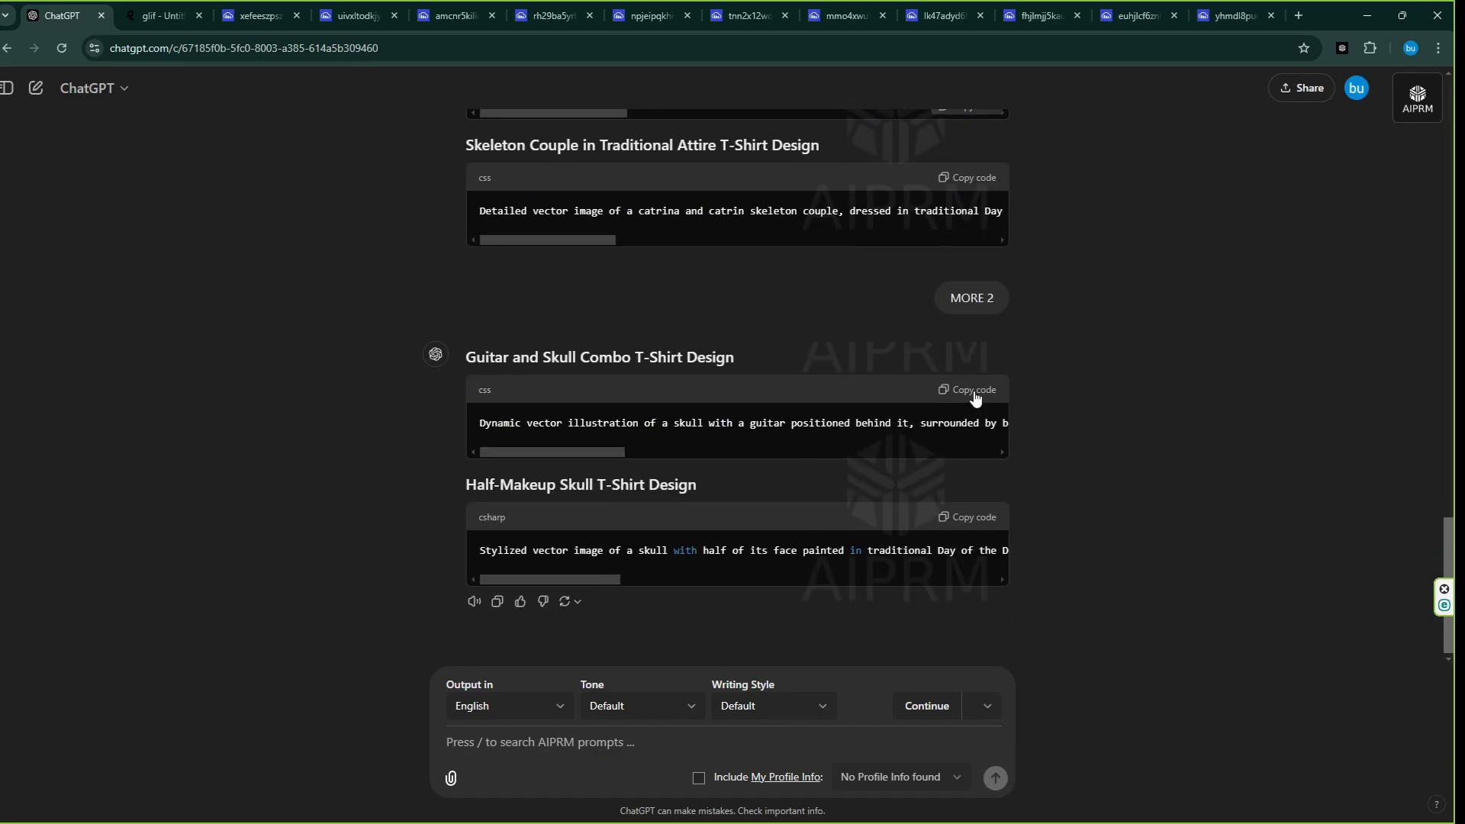
Copy the non-neon Guitar and Skull Combo prompt from ChatGPT and replace the image description in Glif with it.
click(975, 395)
click(163, 16)
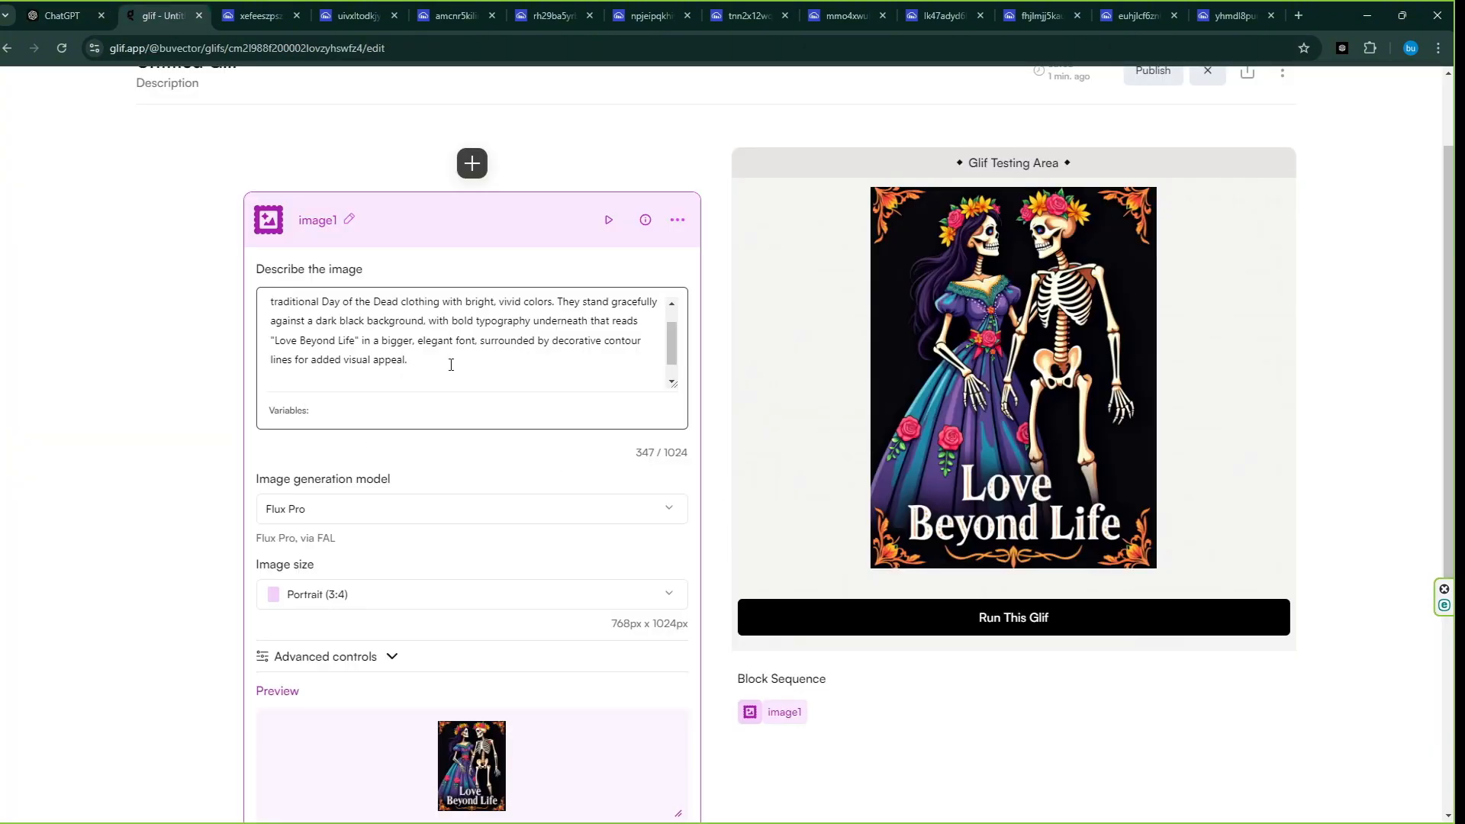
key(ctrl+a)
key(BackSpace)
right_click(345, 363)
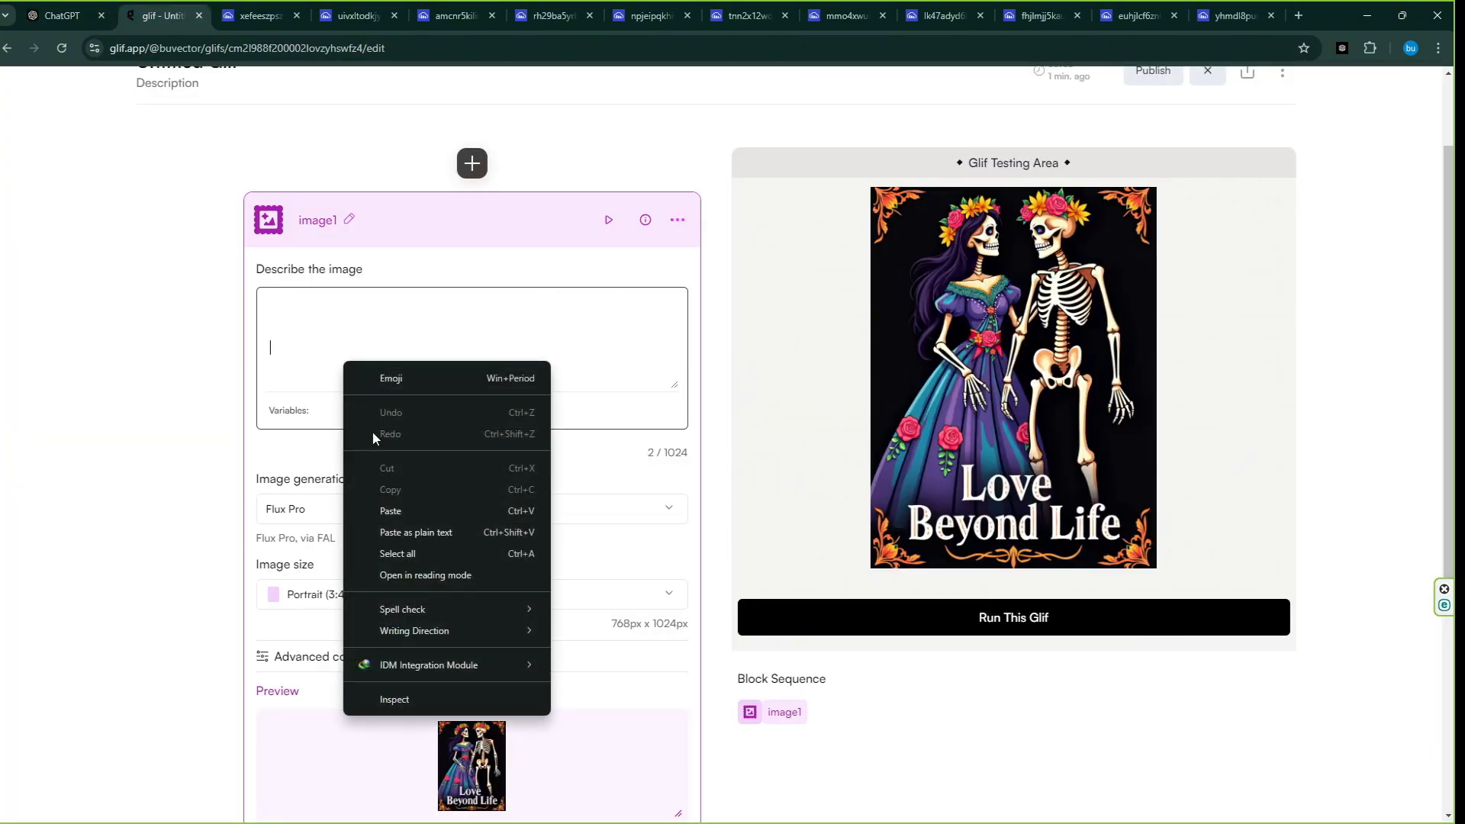
click(419, 510)
Run the glif with the non-neon Guitar and Skull Combo prompt, open the enlarged result in a new tab, and close the enlarged view.
click(1035, 619)
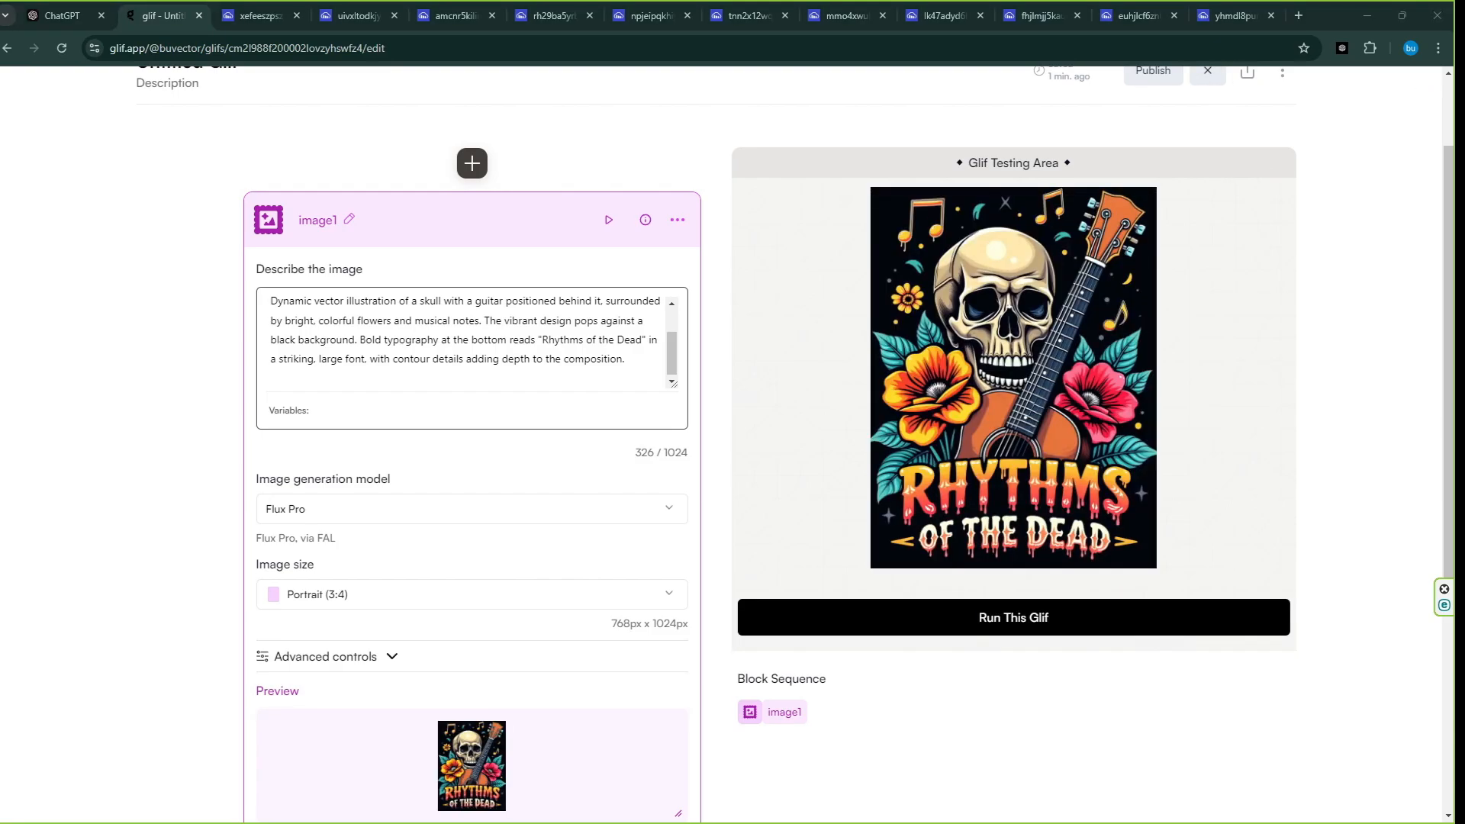
click(1001, 468)
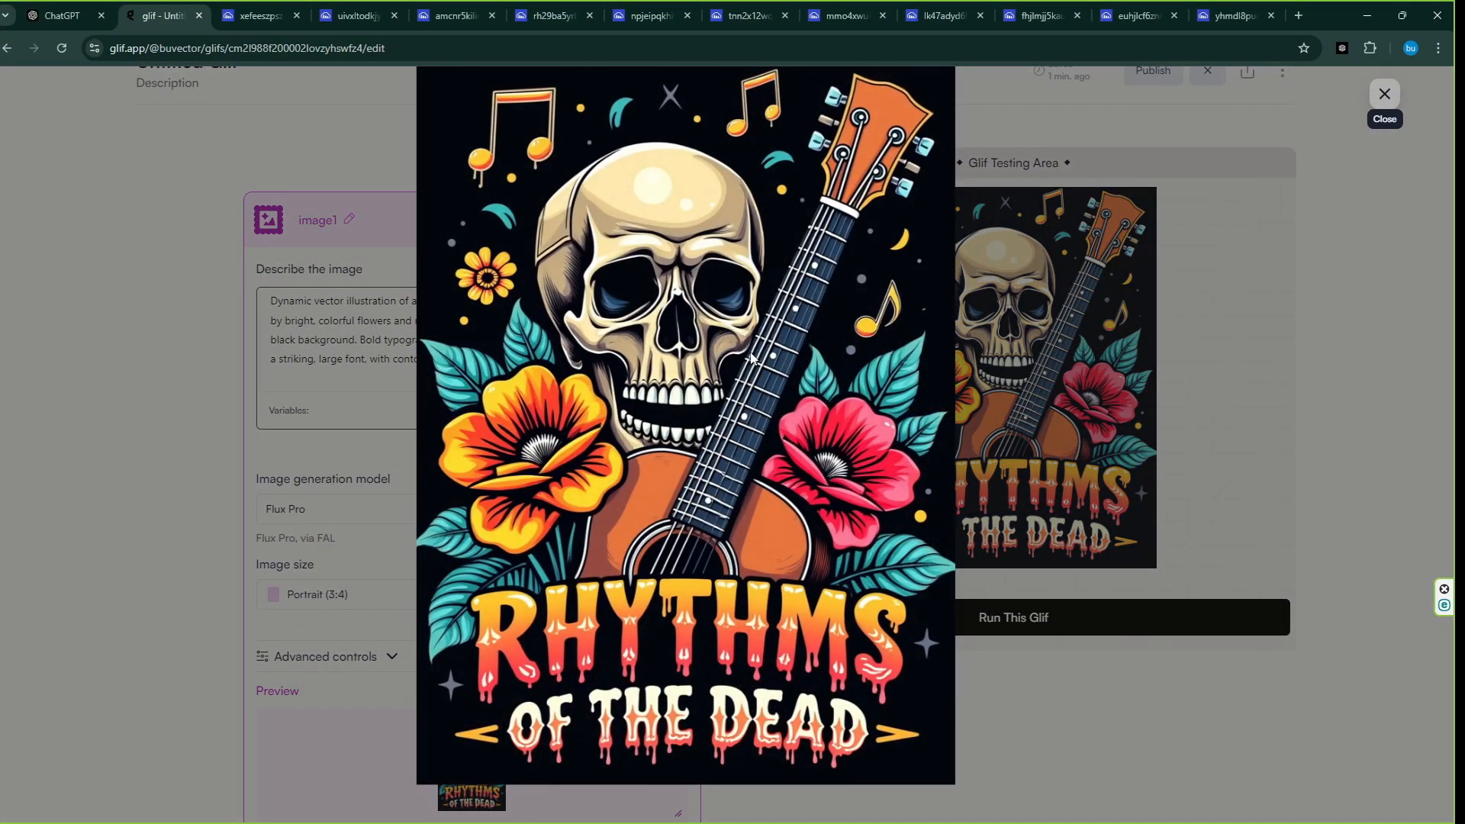
right_click(766, 365)
click(766, 367)
click(1384, 93)
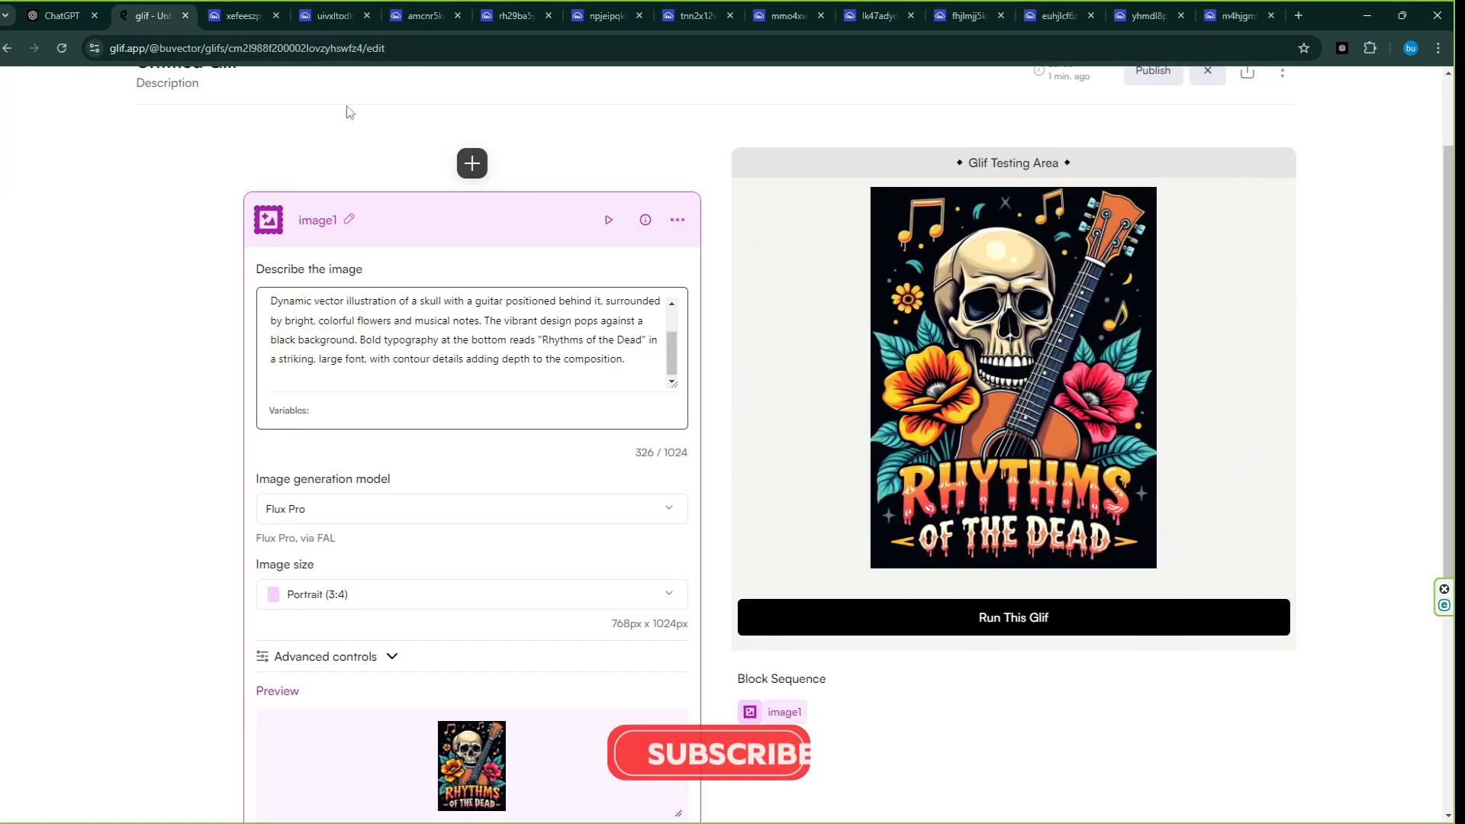
Copy the Half-Makeup Skull prompt from ChatGPT and replace the image description in Glif with it.
click(61, 9)
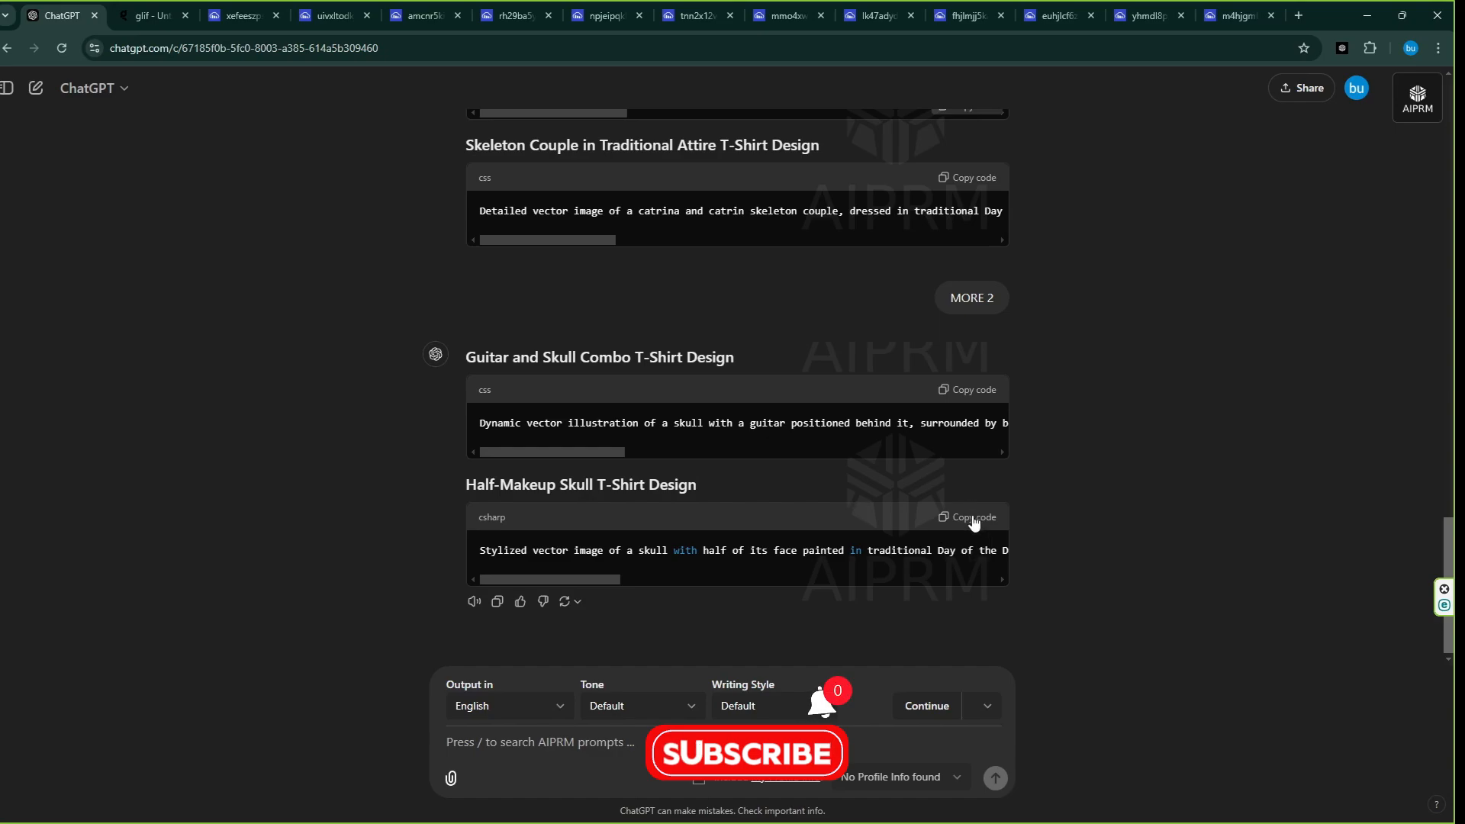
click(971, 516)
click(131, 9)
drag(643, 359, 82, 225)
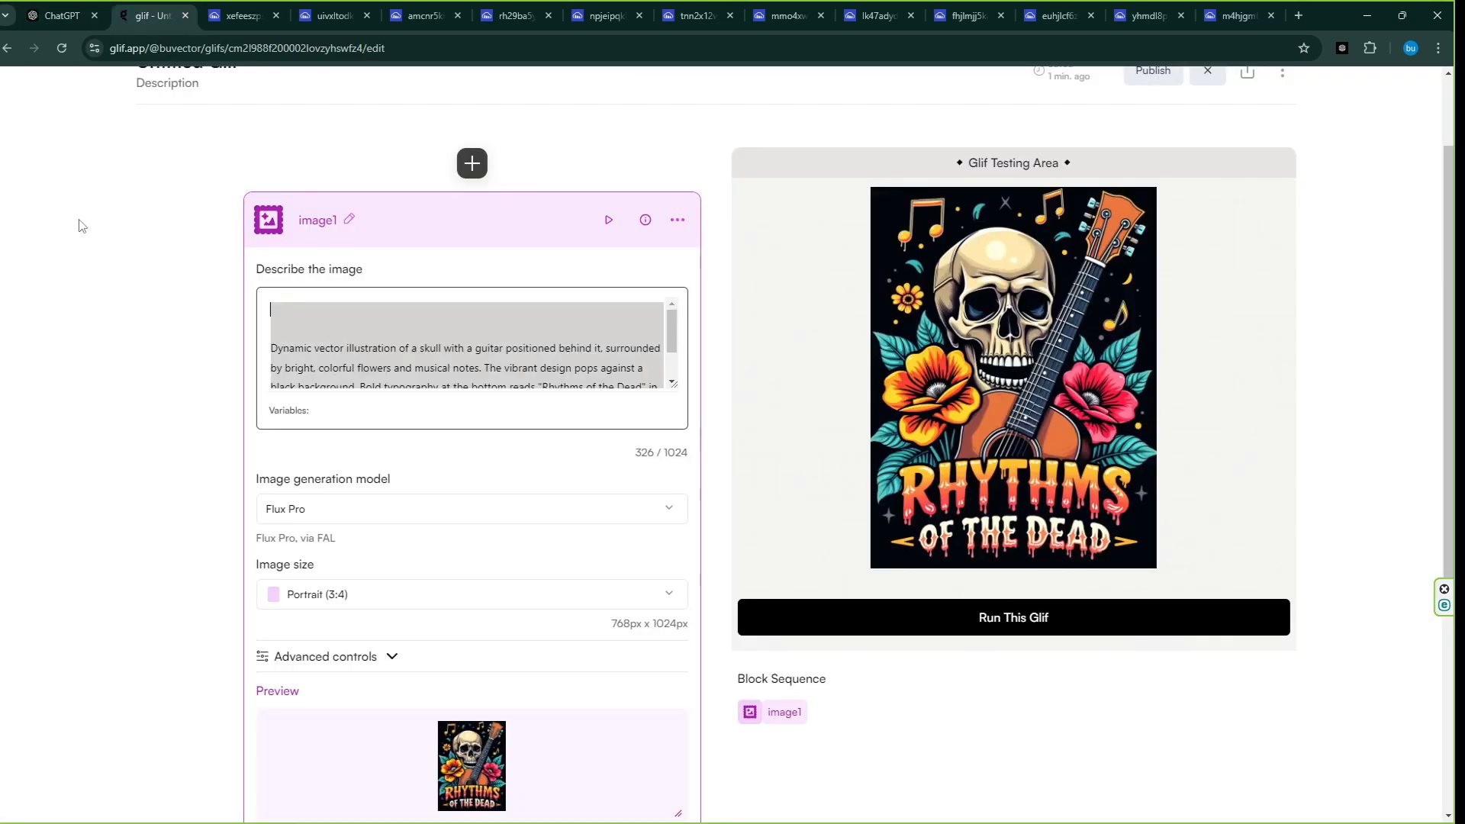
key(BackSpace)
right_click(299, 304)
click(351, 445)
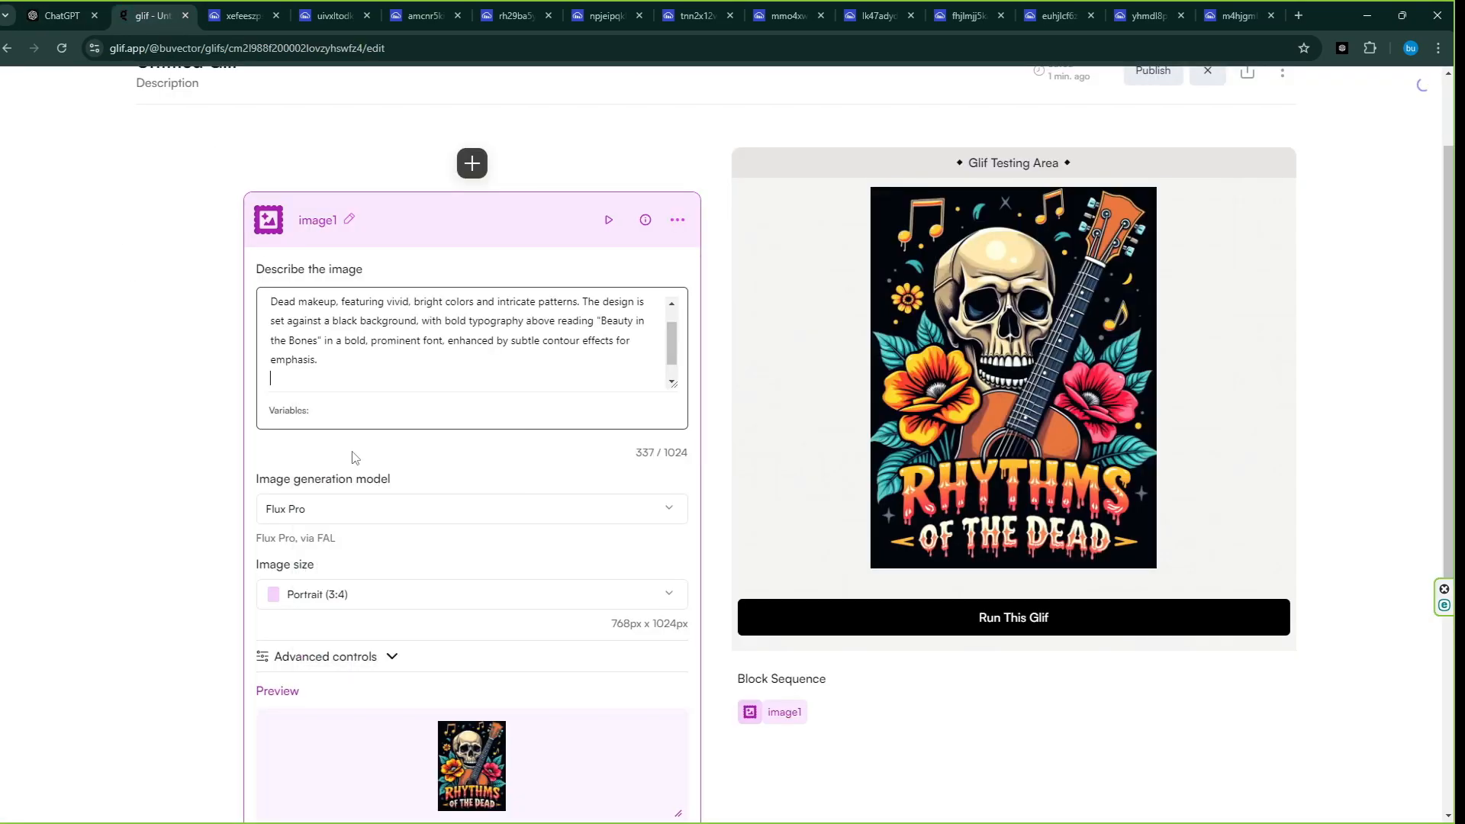
Run the glif with the Half-Makeup Skull prompt, open the enlarged result in a new tab, and close the enlarged view.
click(1002, 606)
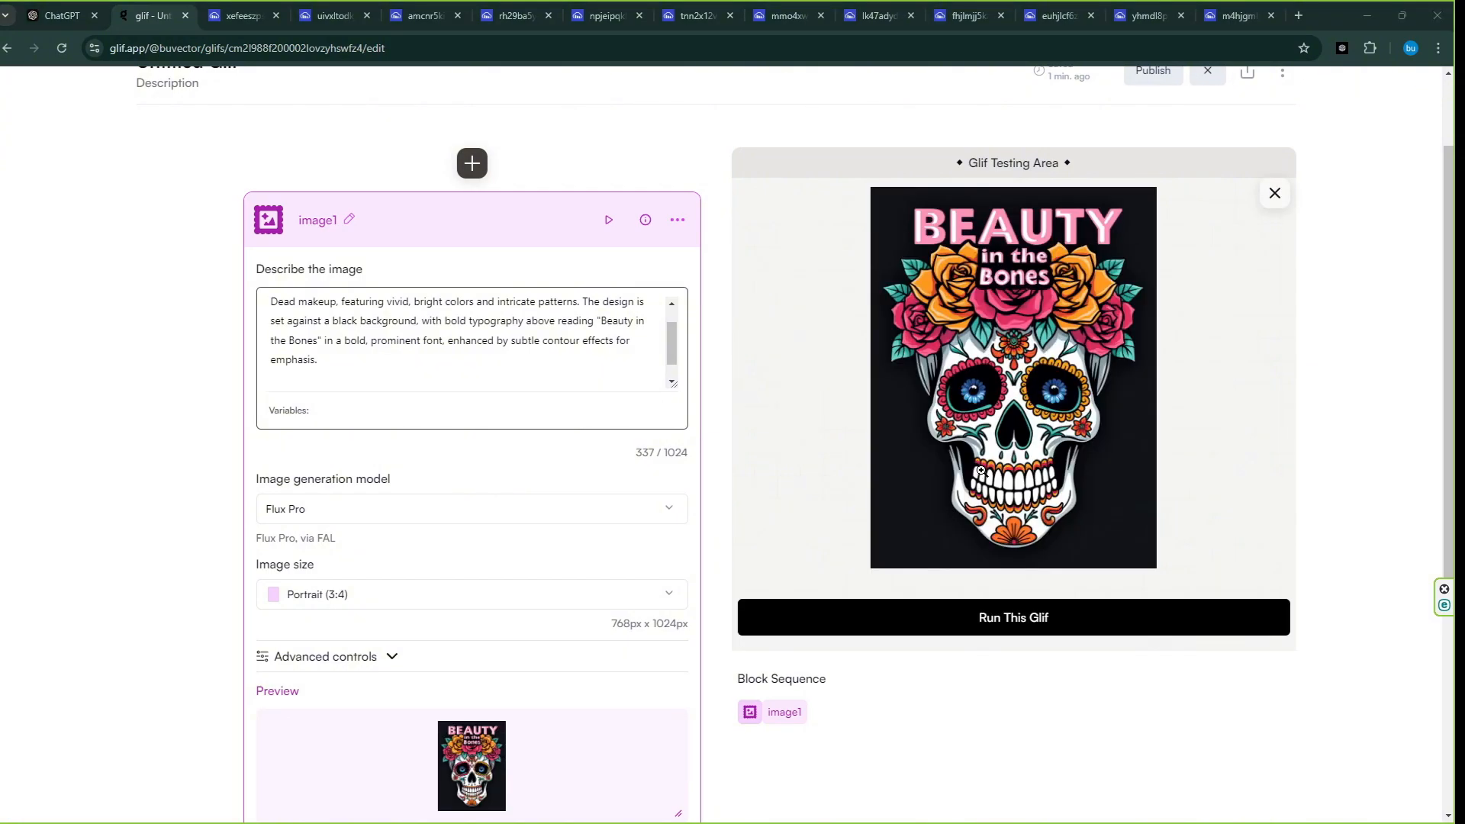
click(1021, 359)
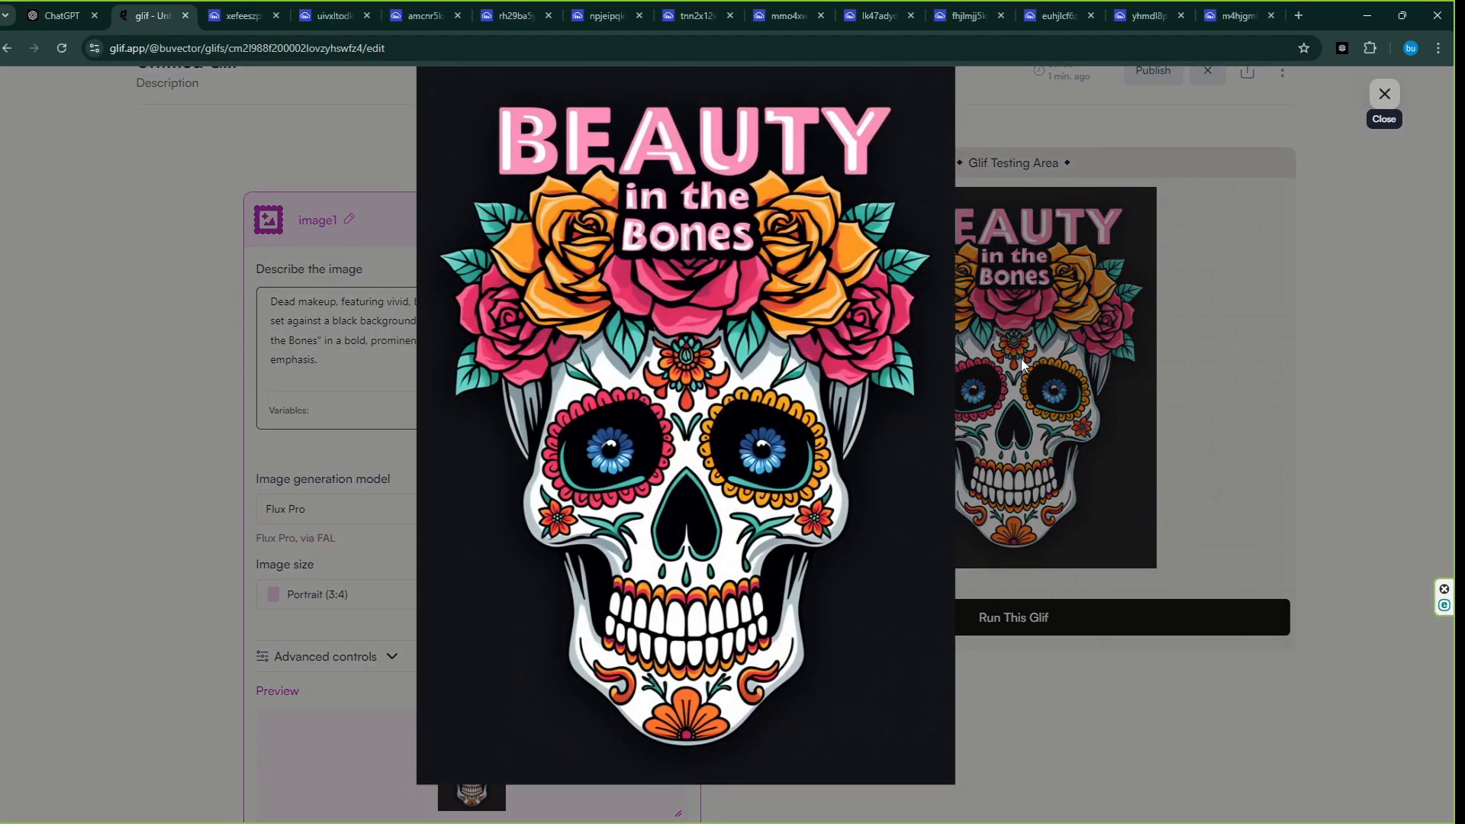
right_click(1020, 359)
right_click(828, 397)
click(866, 411)
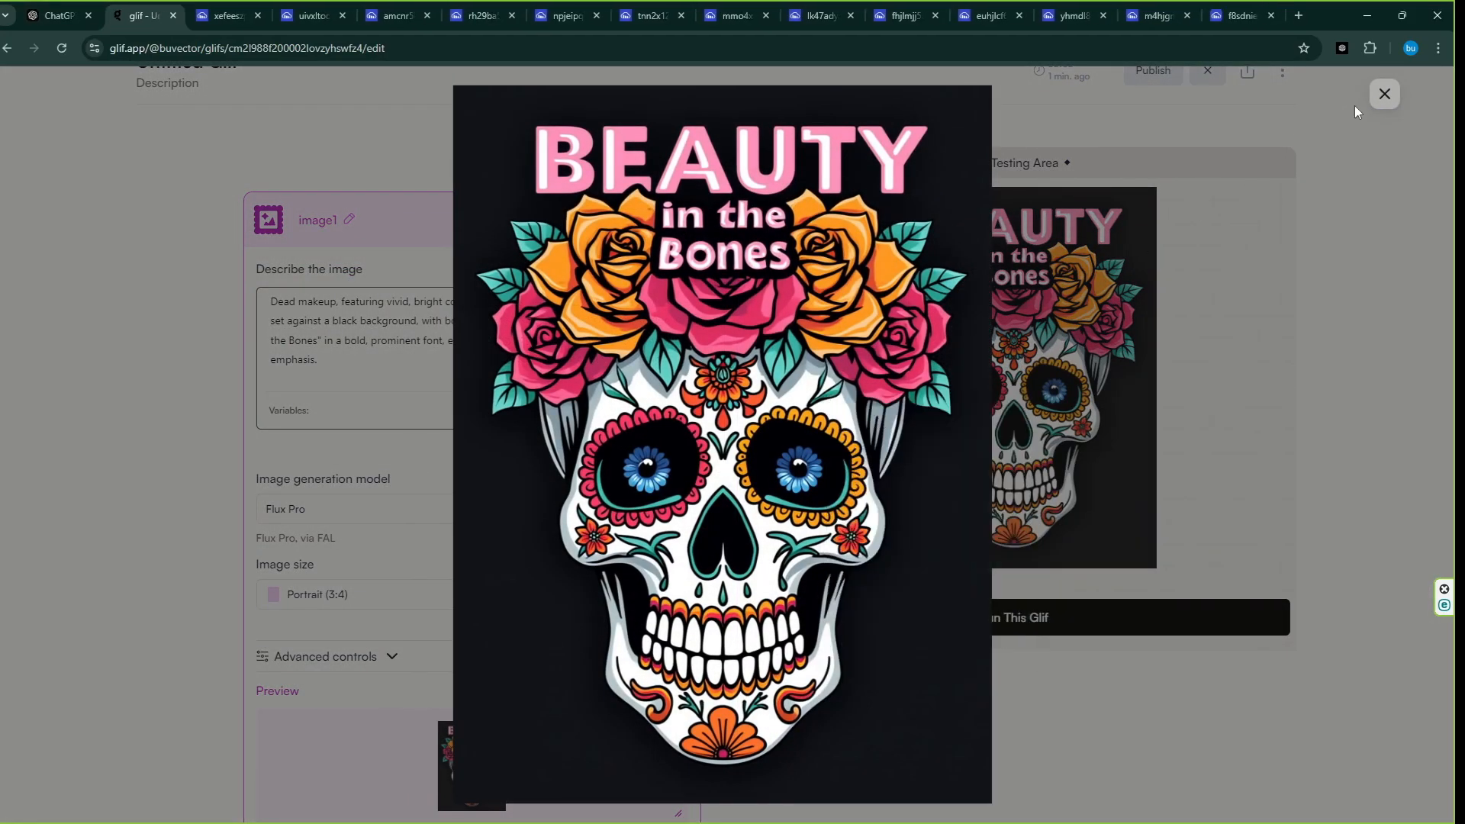
click(1381, 101)
Review all the generated Day of the Dead designs one after another in their open browser tabs.
click(222, 10)
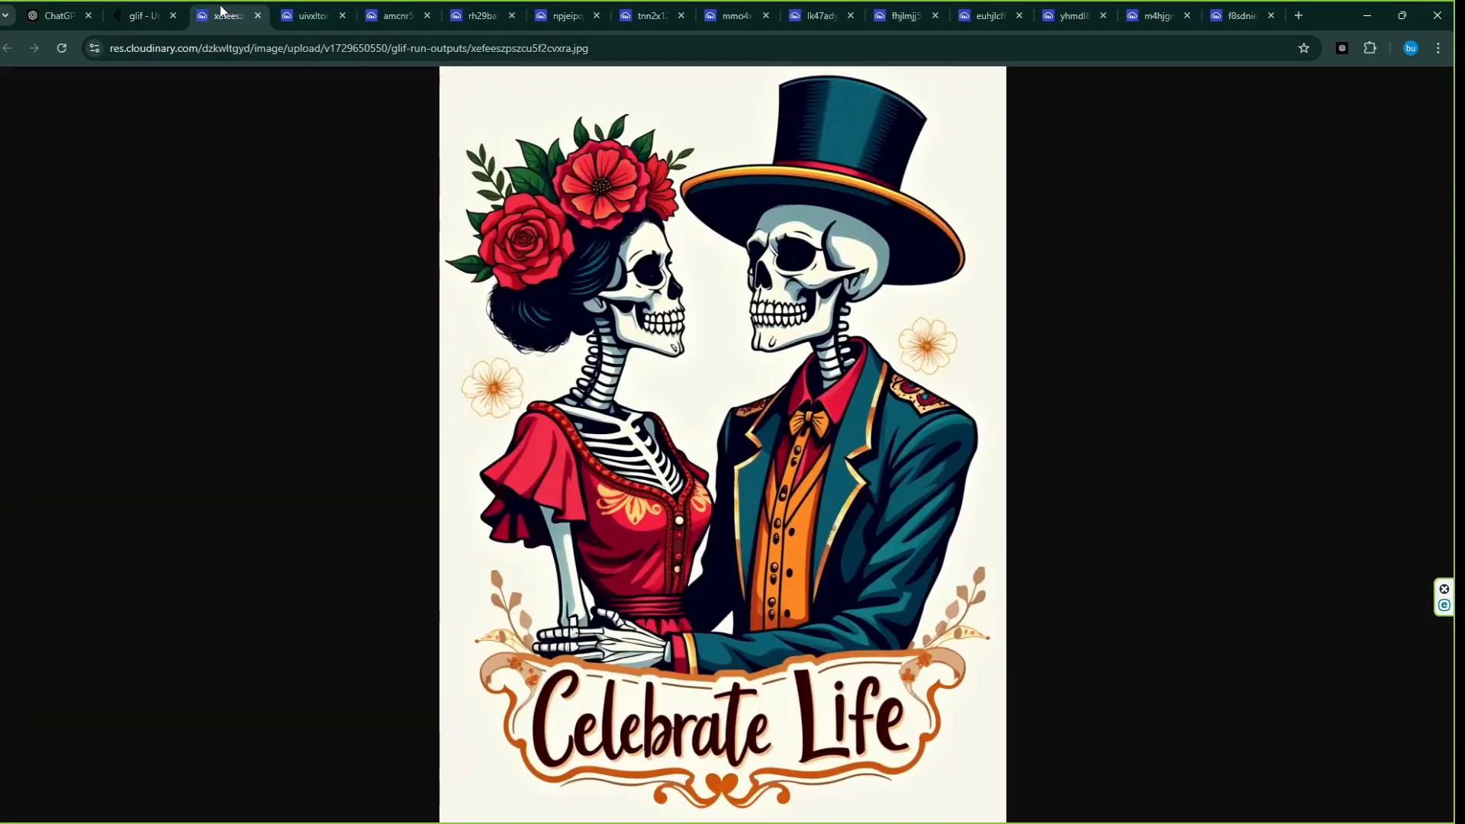
click(305, 11)
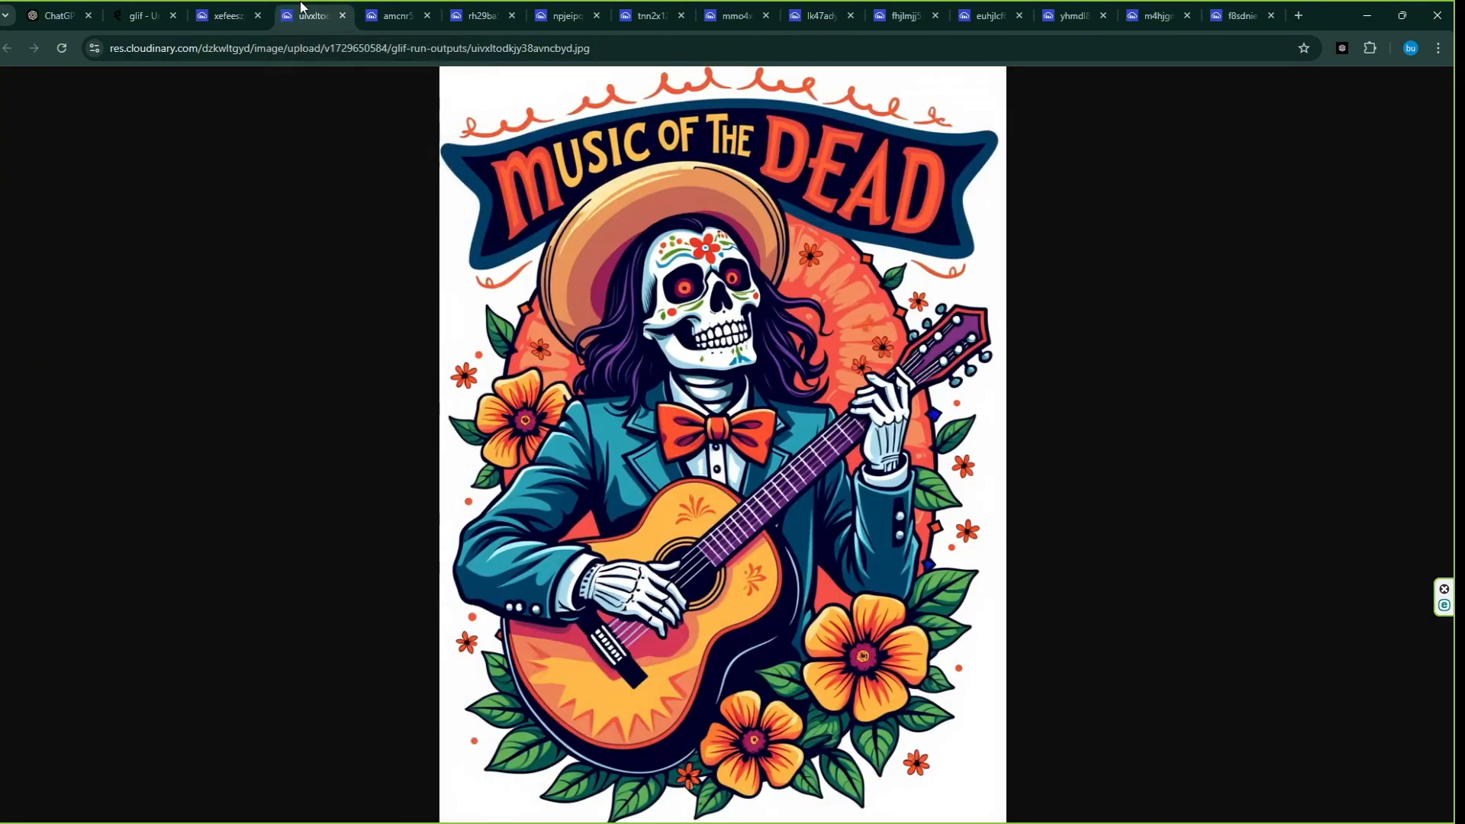
click(397, 9)
click(463, 9)
click(543, 9)
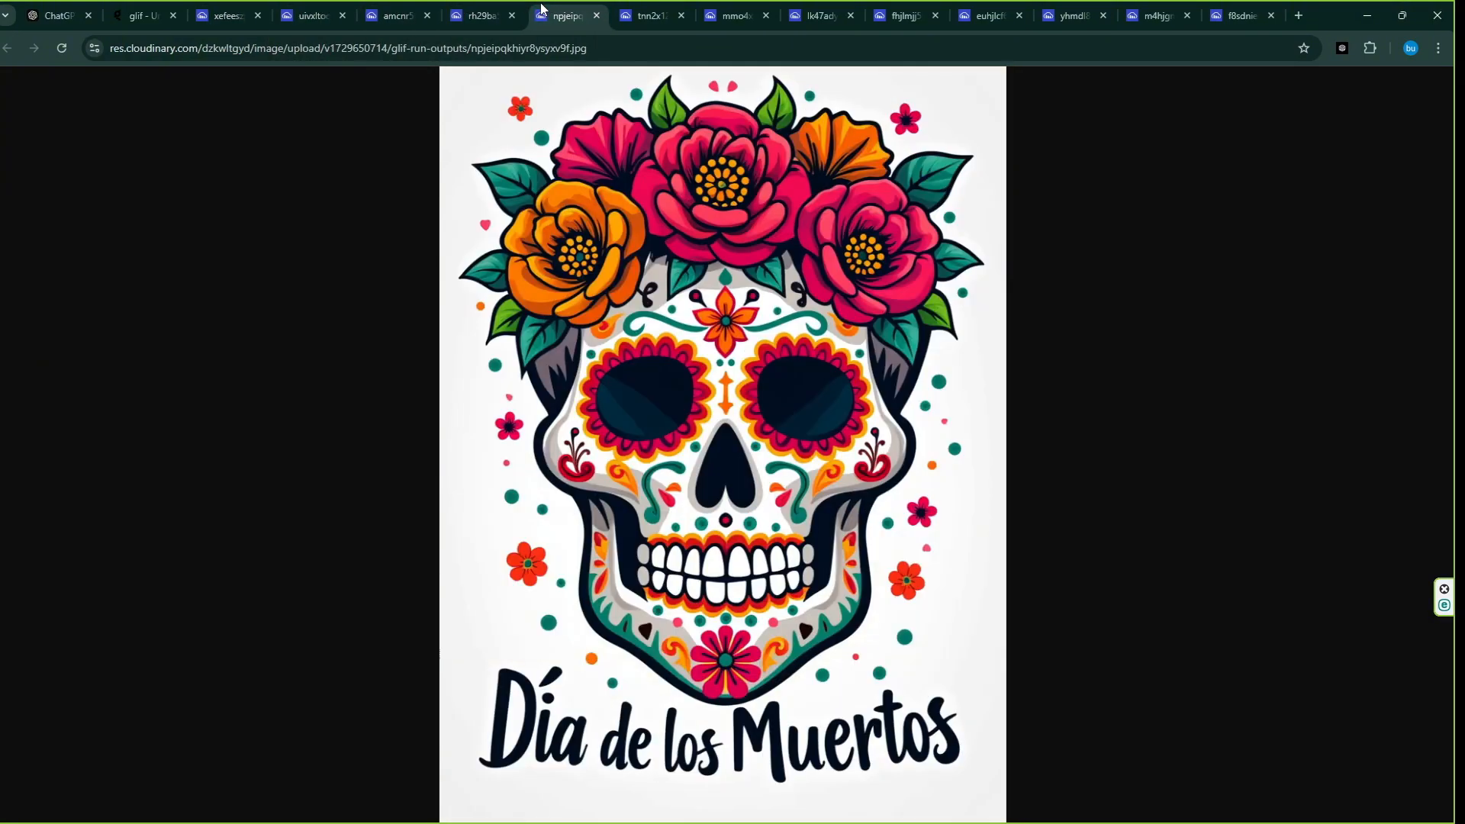
click(619, 10)
click(713, 11)
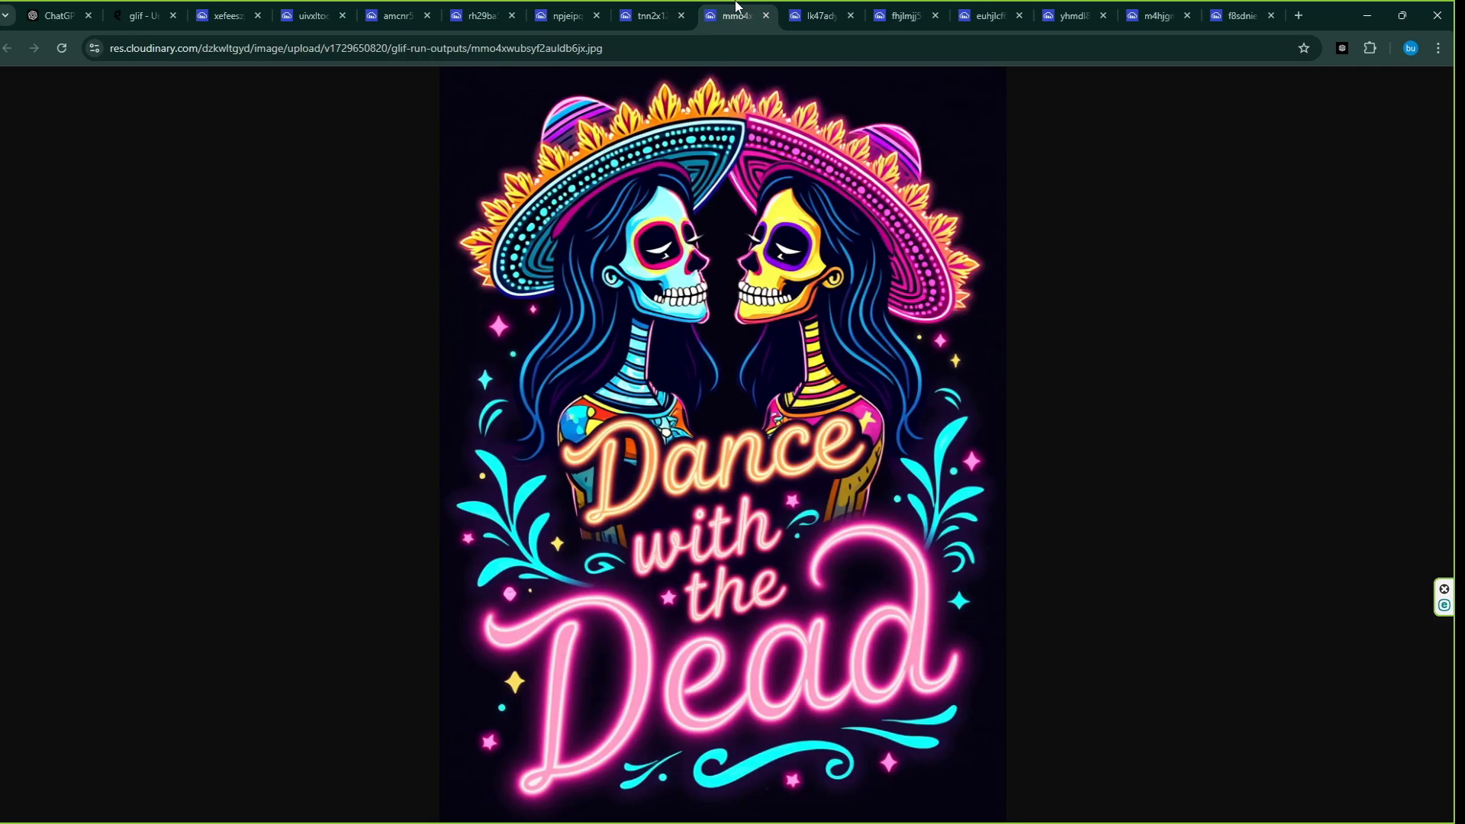
click(795, 11)
click(892, 15)
click(984, 16)
click(1068, 15)
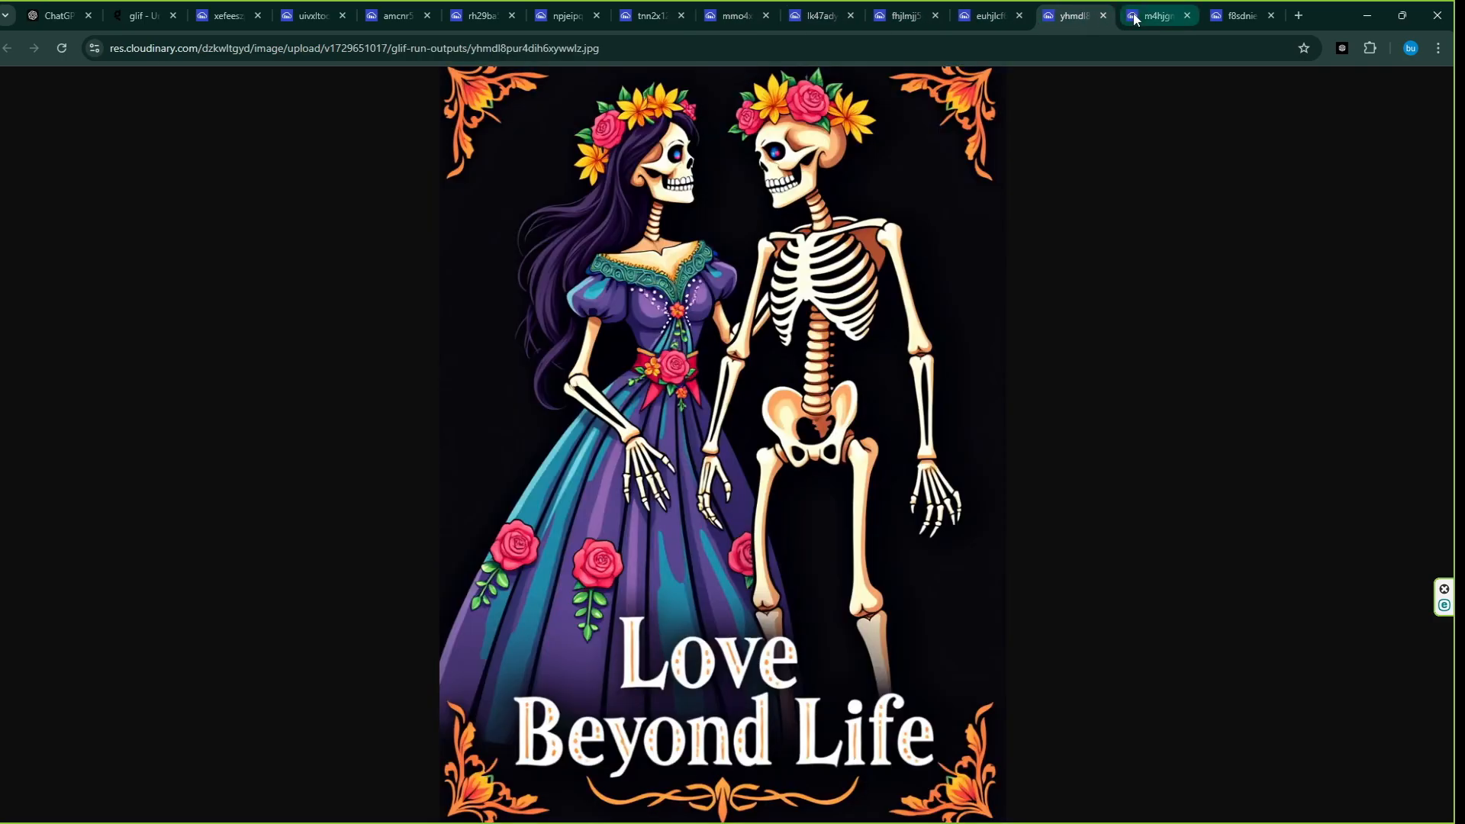
click(1153, 15)
click(1236, 23)
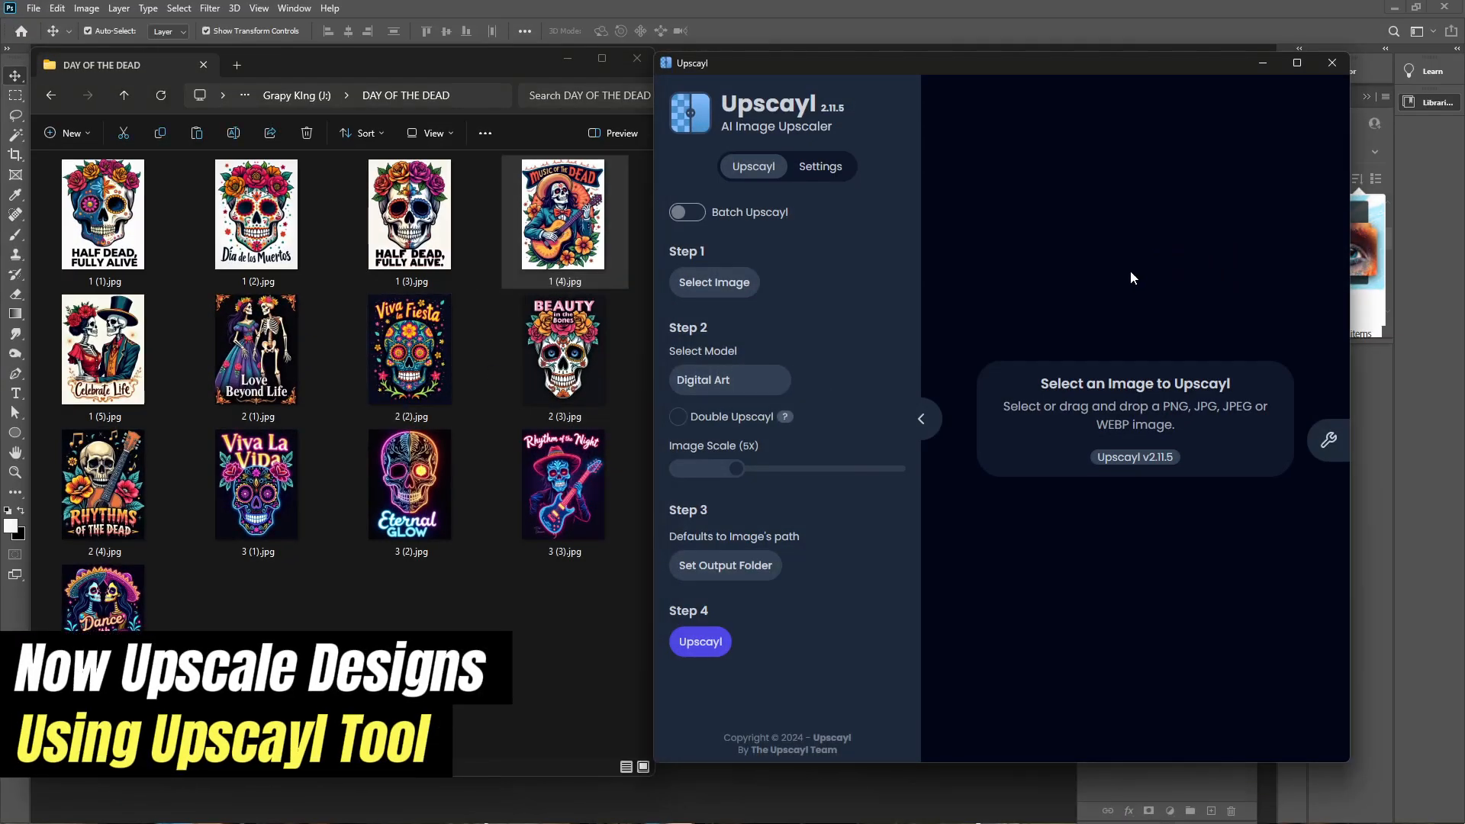
In Upscayl, upscale the Music of the Dead design 1 (4).jpg at 5x image scale with the Digital Art model.
drag(730, 476, 737, 476)
click(748, 381)
click(703, 572)
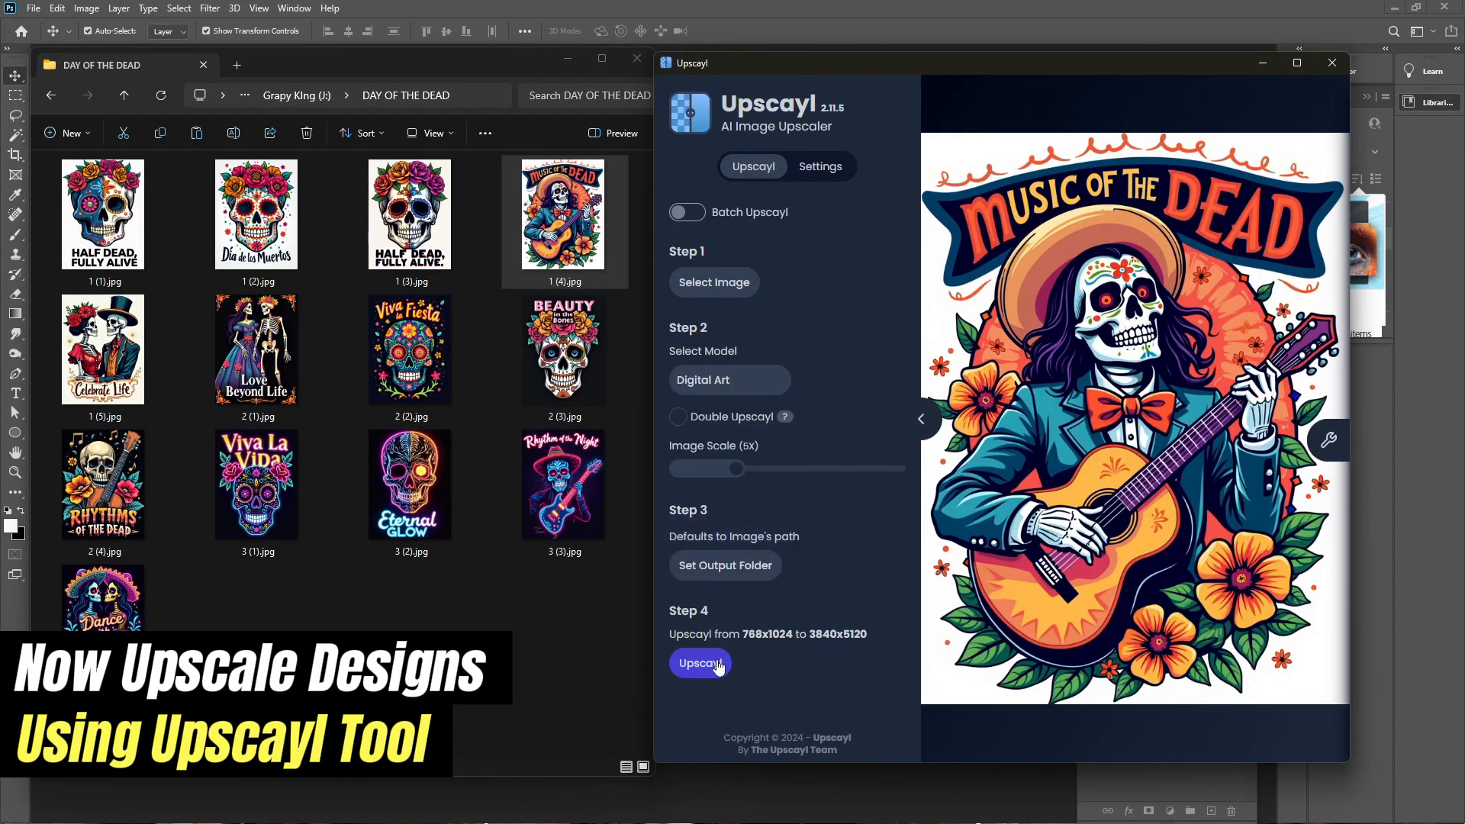
click(700, 662)
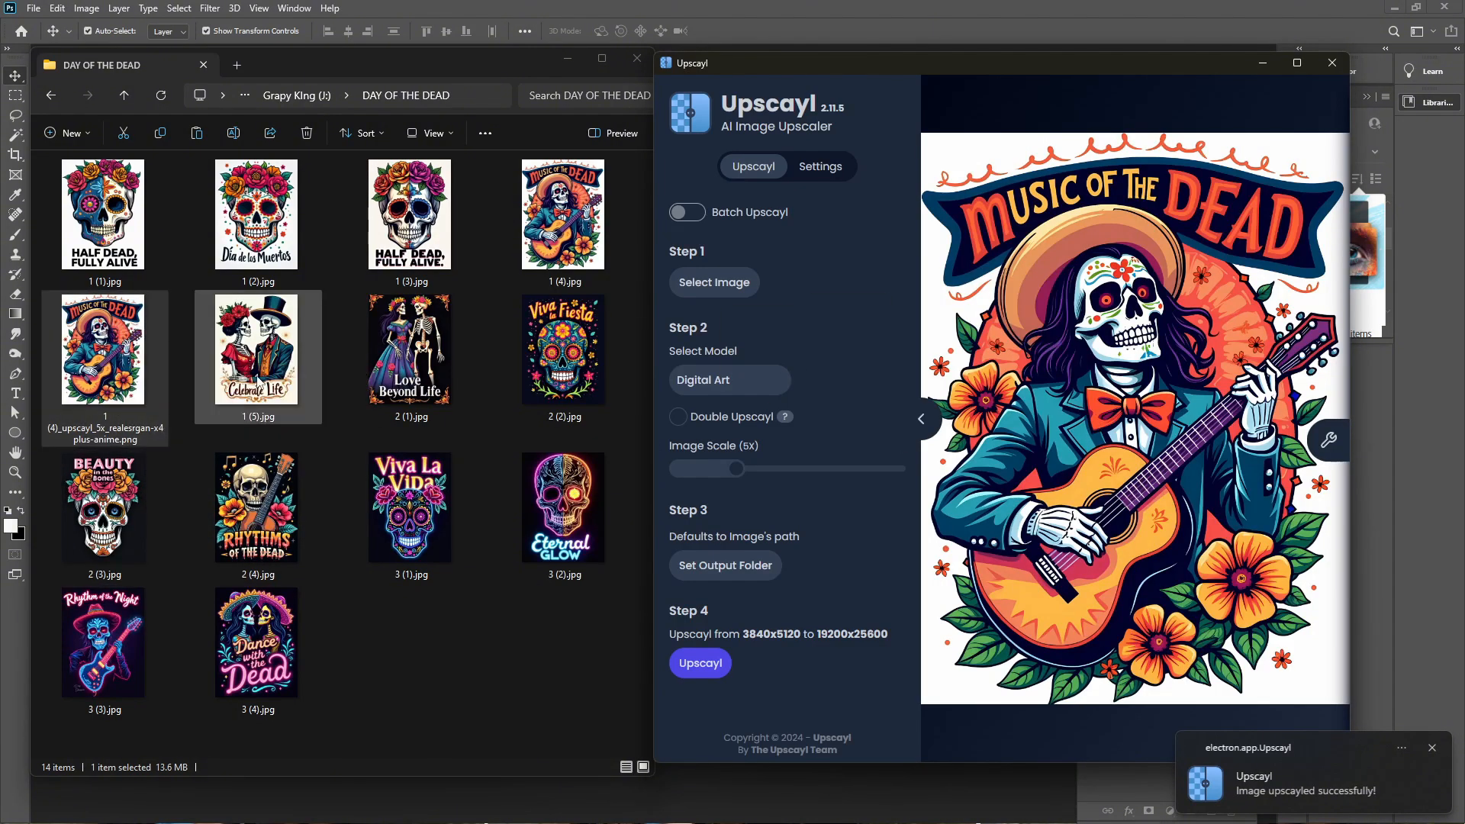
Upscale the Celebrate Life design 1 (5).jpg and the Rhythms of the Dead design 2 (4).jpg at 5x with the Digital Art model.
drag(258, 377, 1068, 419)
click(711, 676)
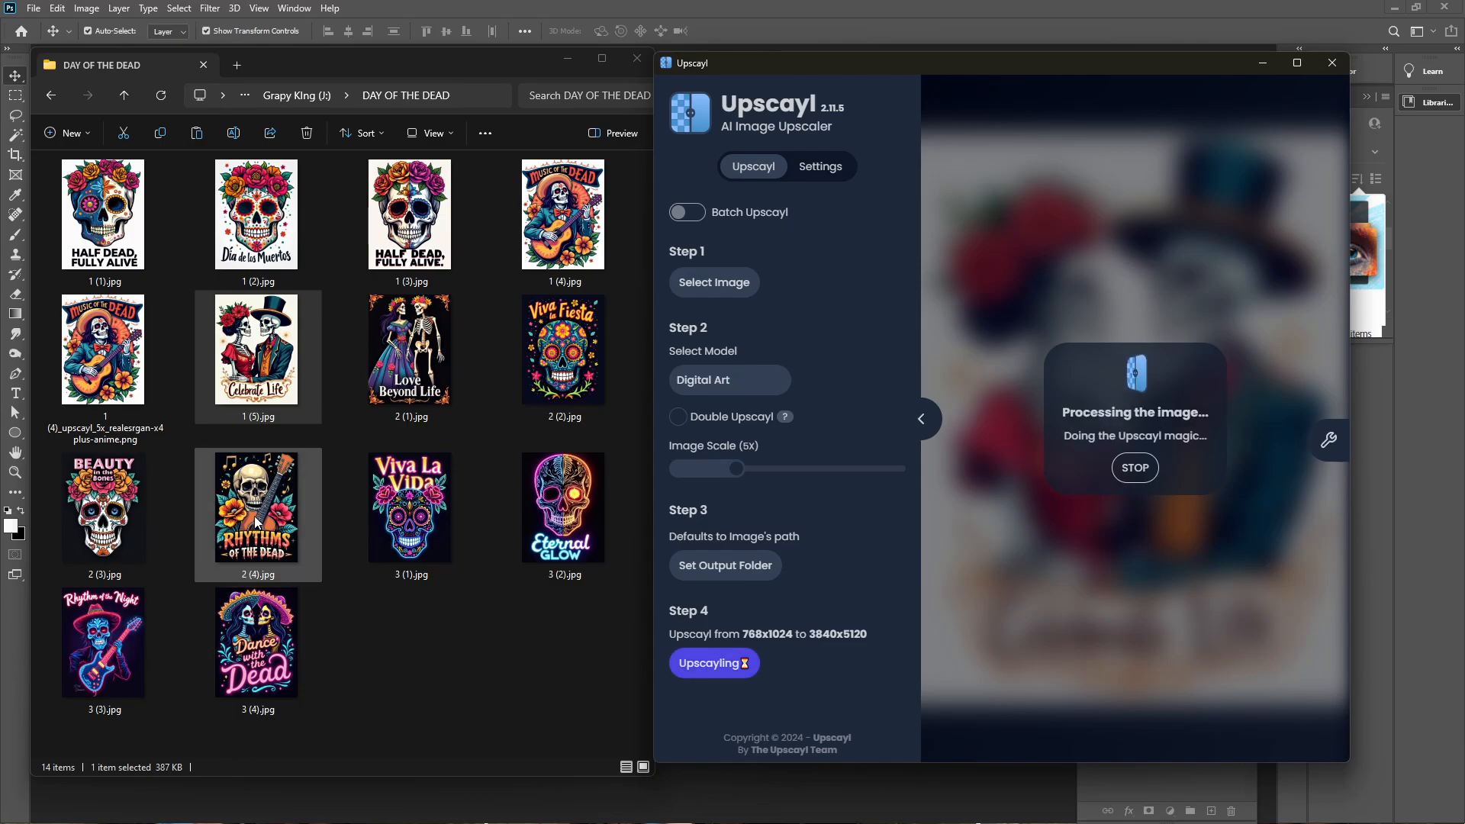
drag(410, 507, 1106, 419)
click(700, 662)
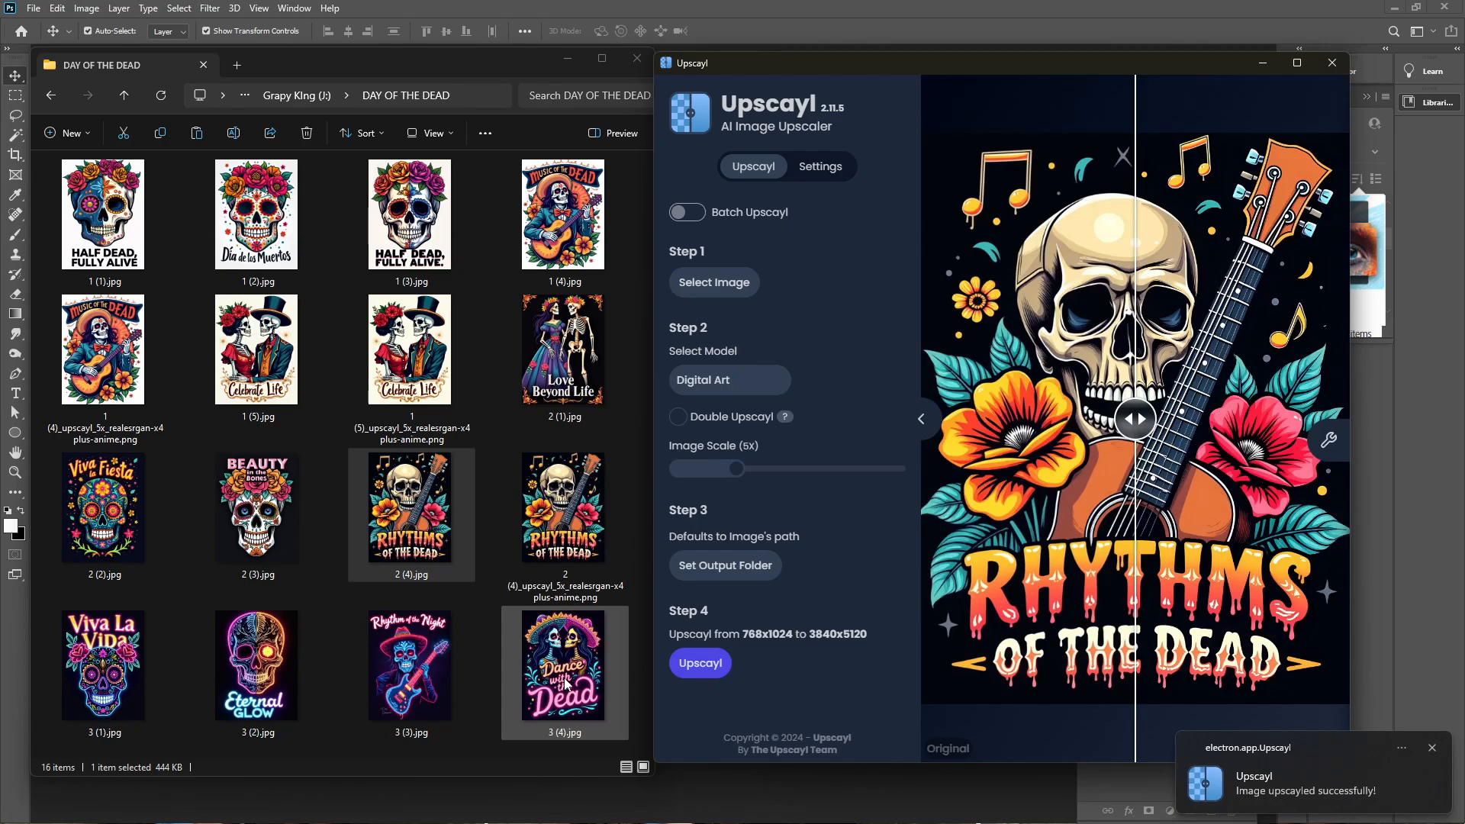
Upscale the Dance with the Dead design 3 (4).jpg at 5x with the Digital Art model and close Upscayl.
drag(405, 657, 1126, 464)
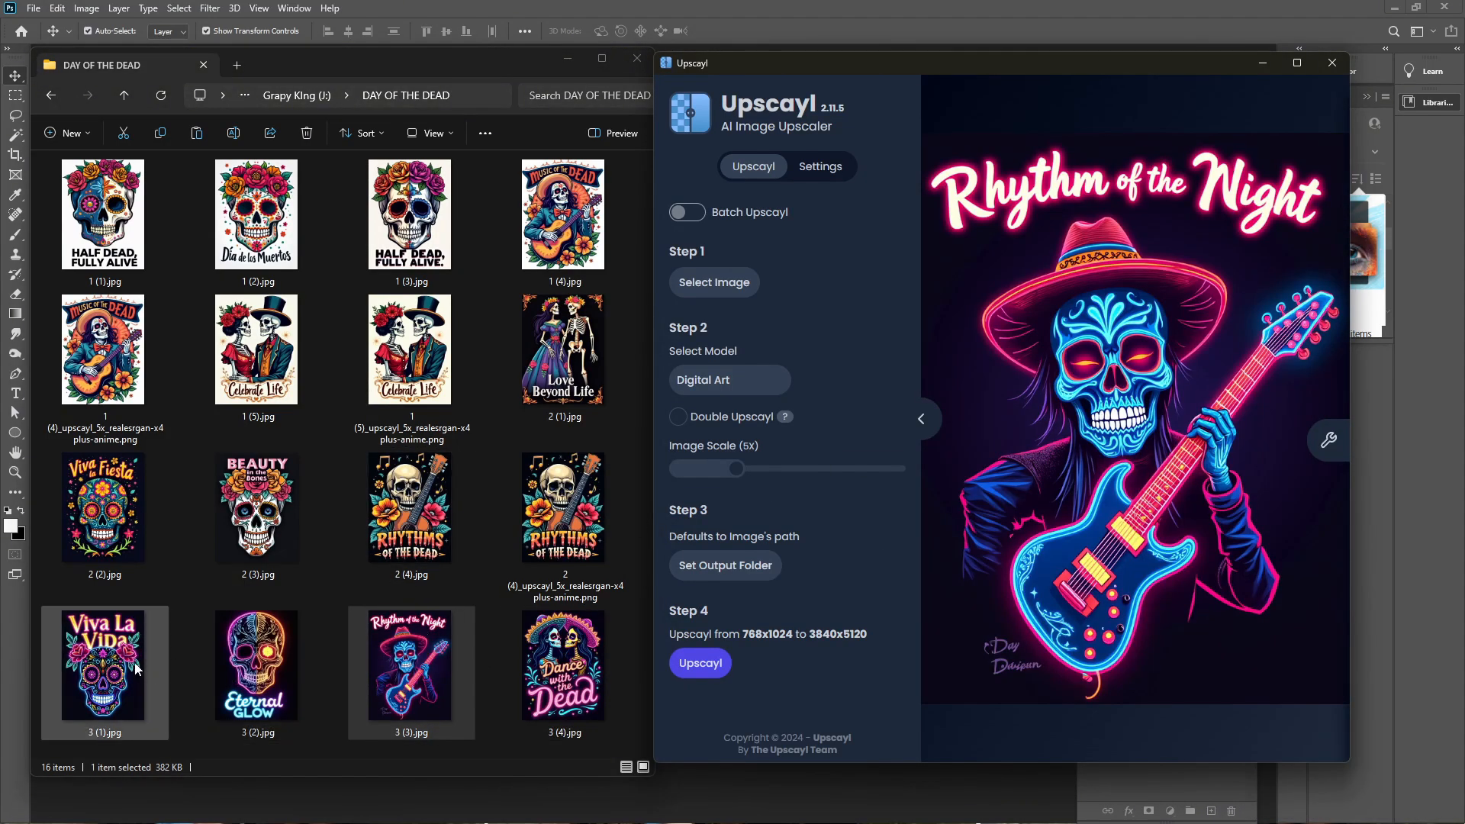
drag(563, 664, 1116, 391)
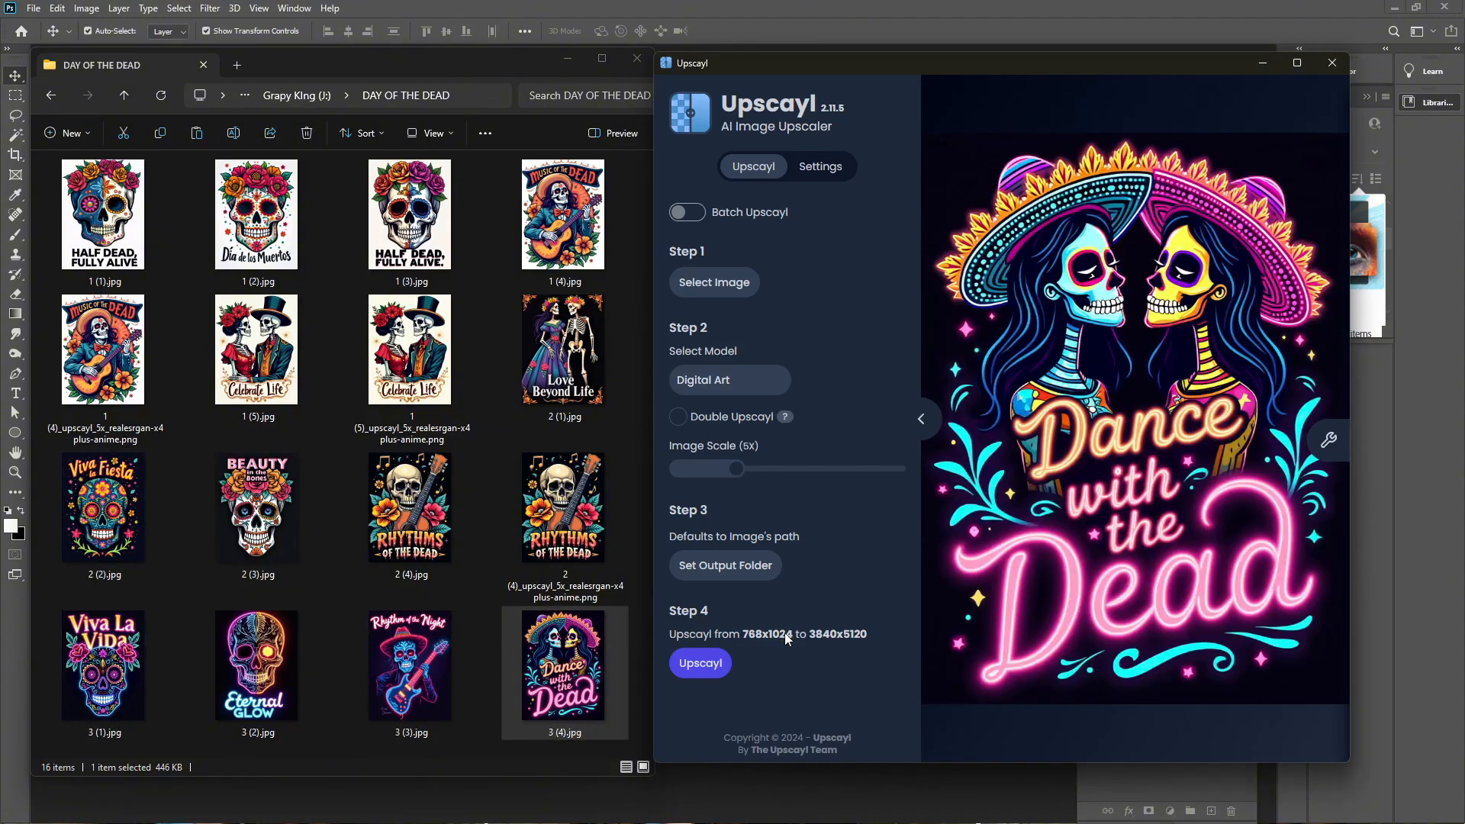
click(701, 662)
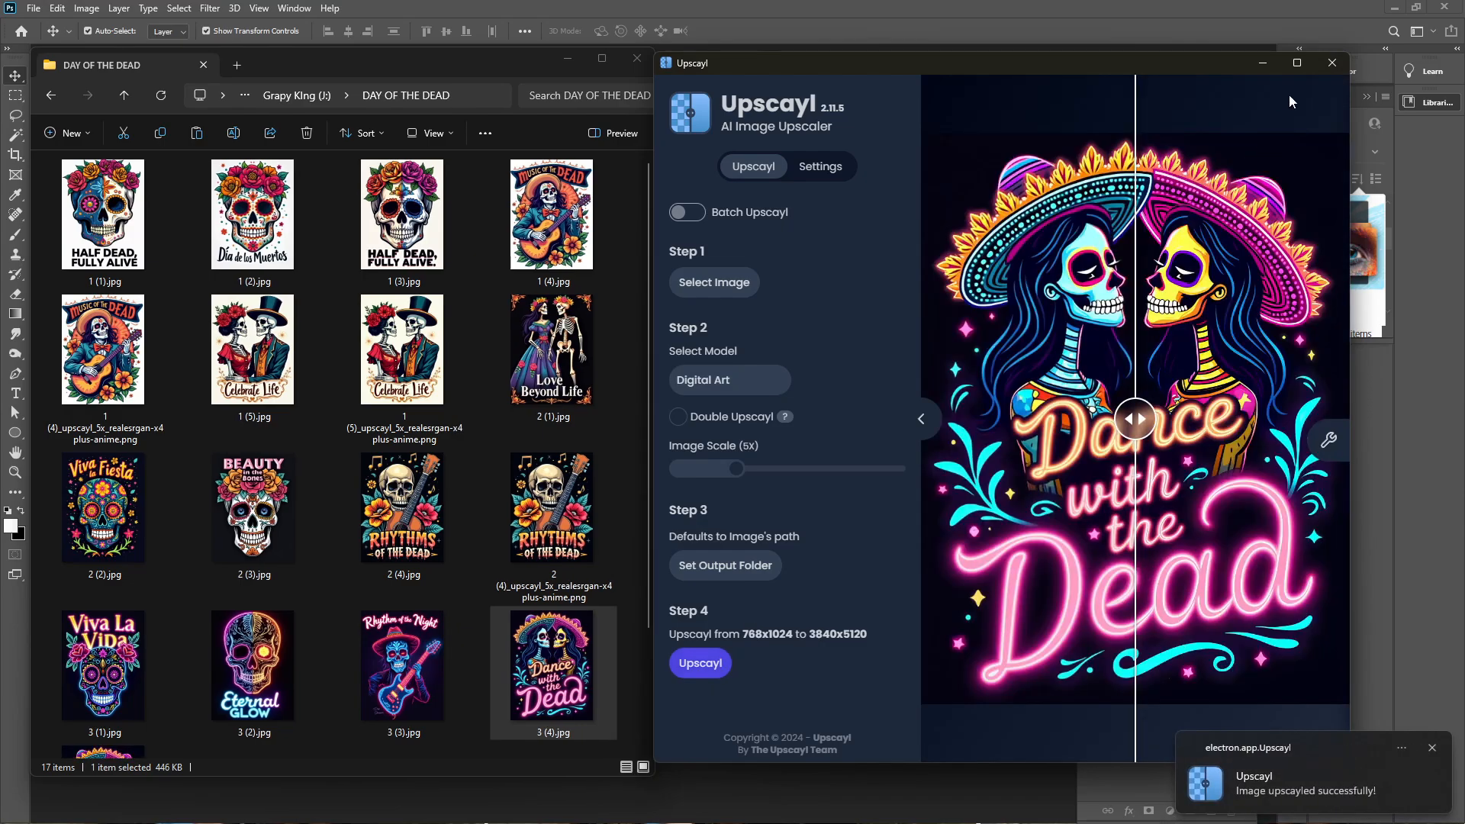
click(1332, 63)
Compare the fine detail of the original Rhythms of the Dead image 2 (4).jpg with its upscaled PNG in the image viewer.
double_click(412, 490)
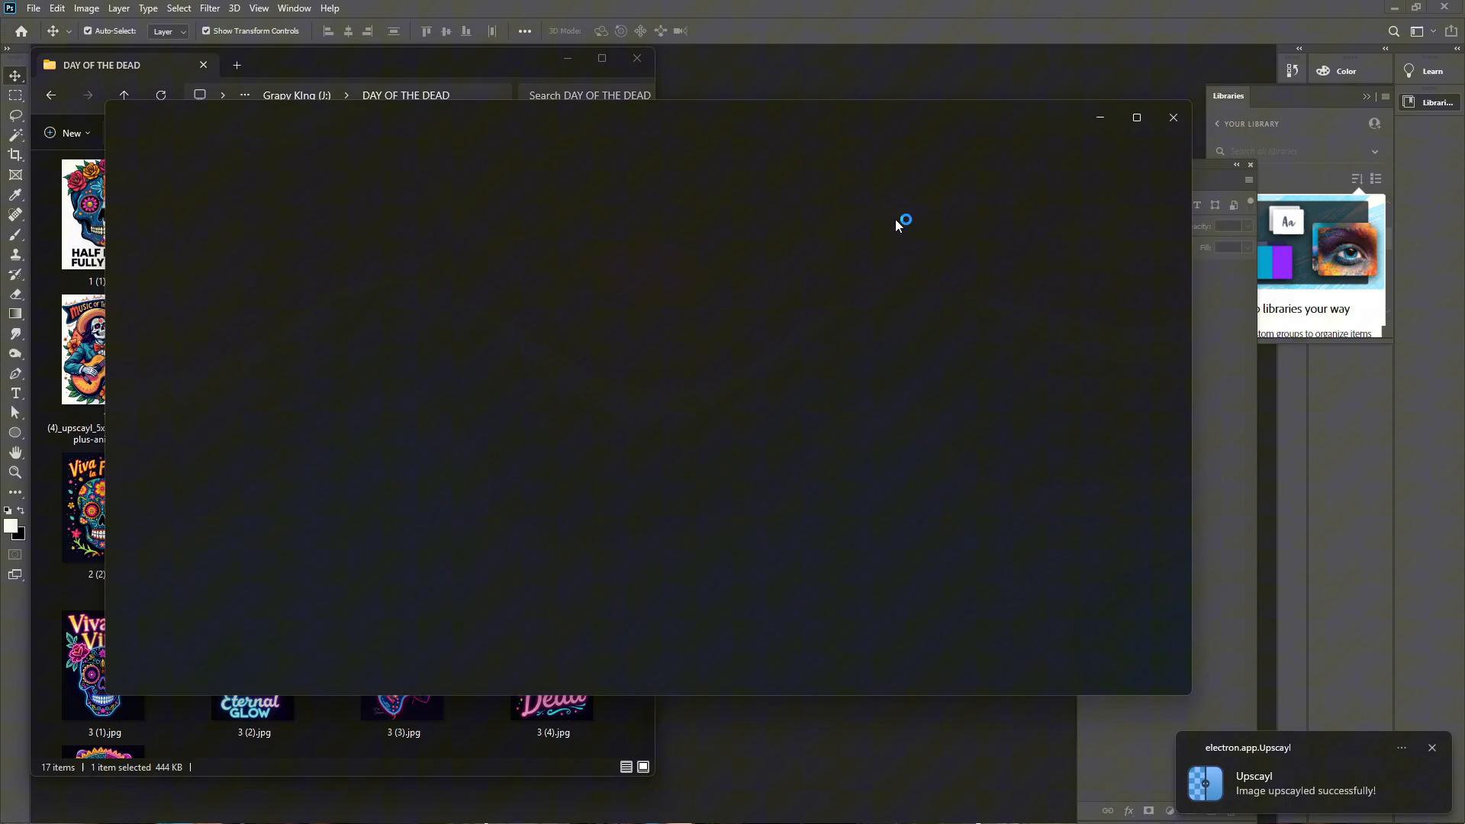
click(1137, 117)
scroll(634, 650, up, 6)
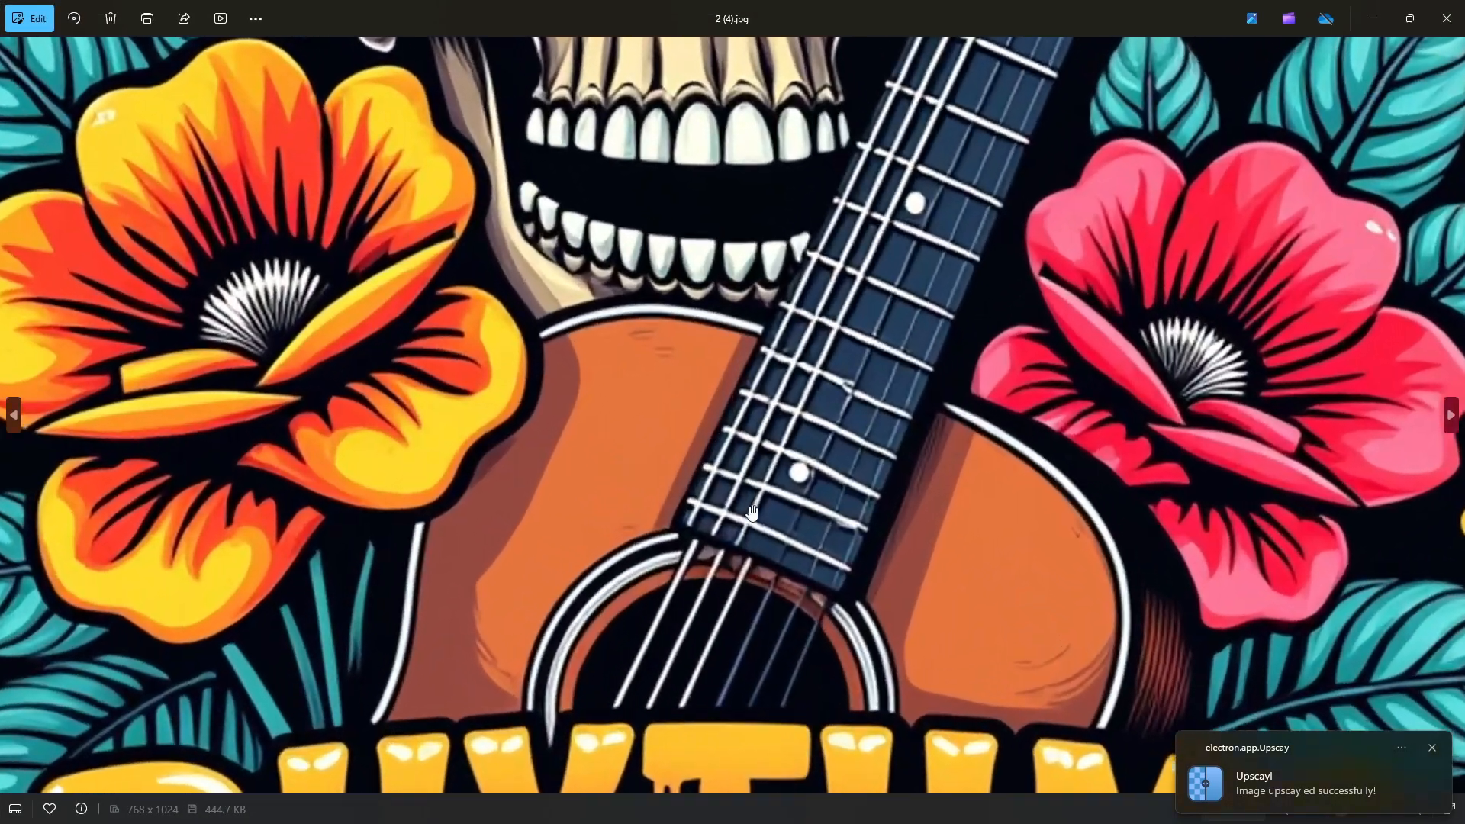
scroll(633, 650, up, 5)
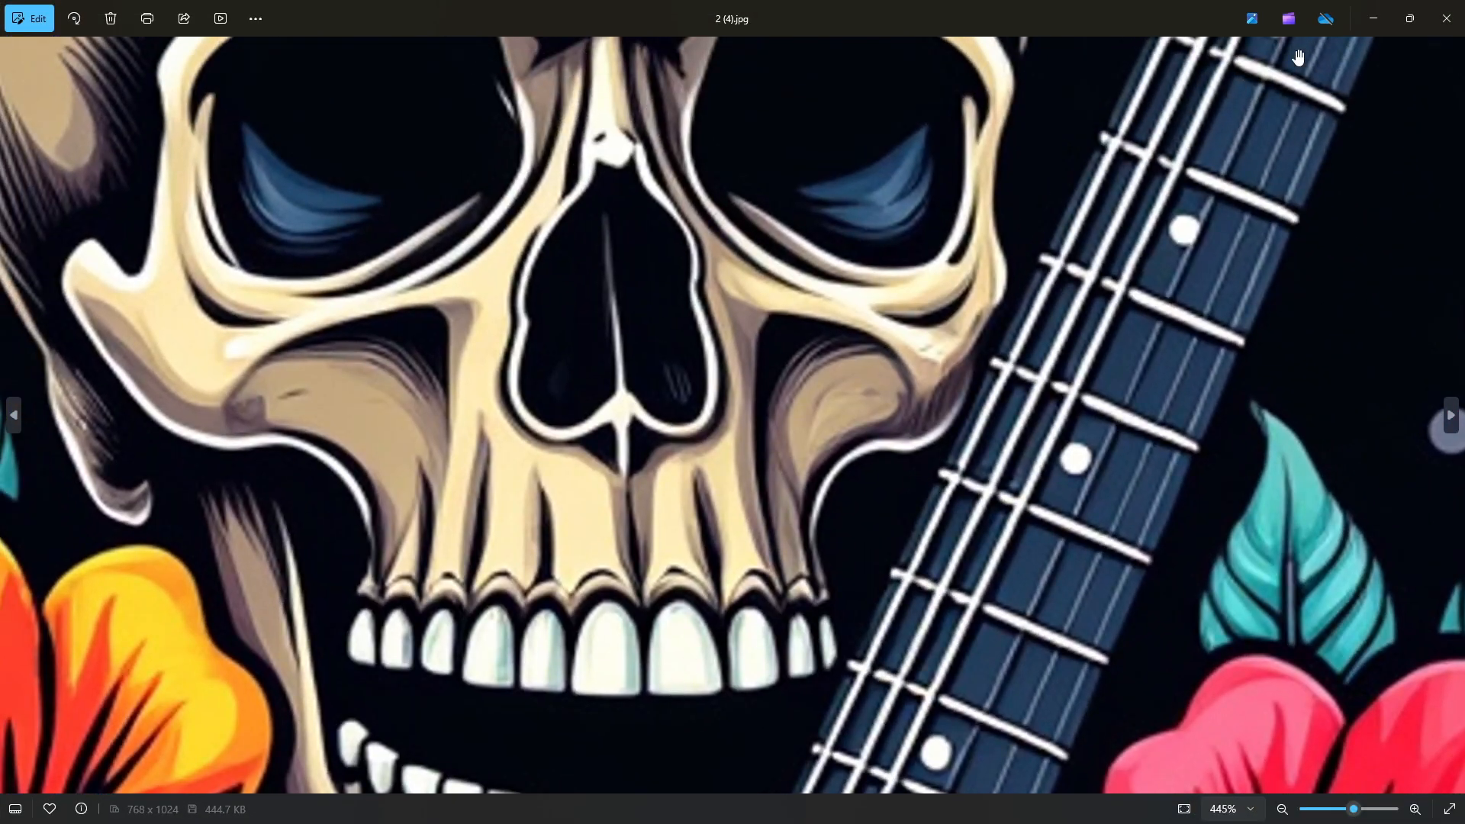
click(1442, 16)
double_click(602, 479)
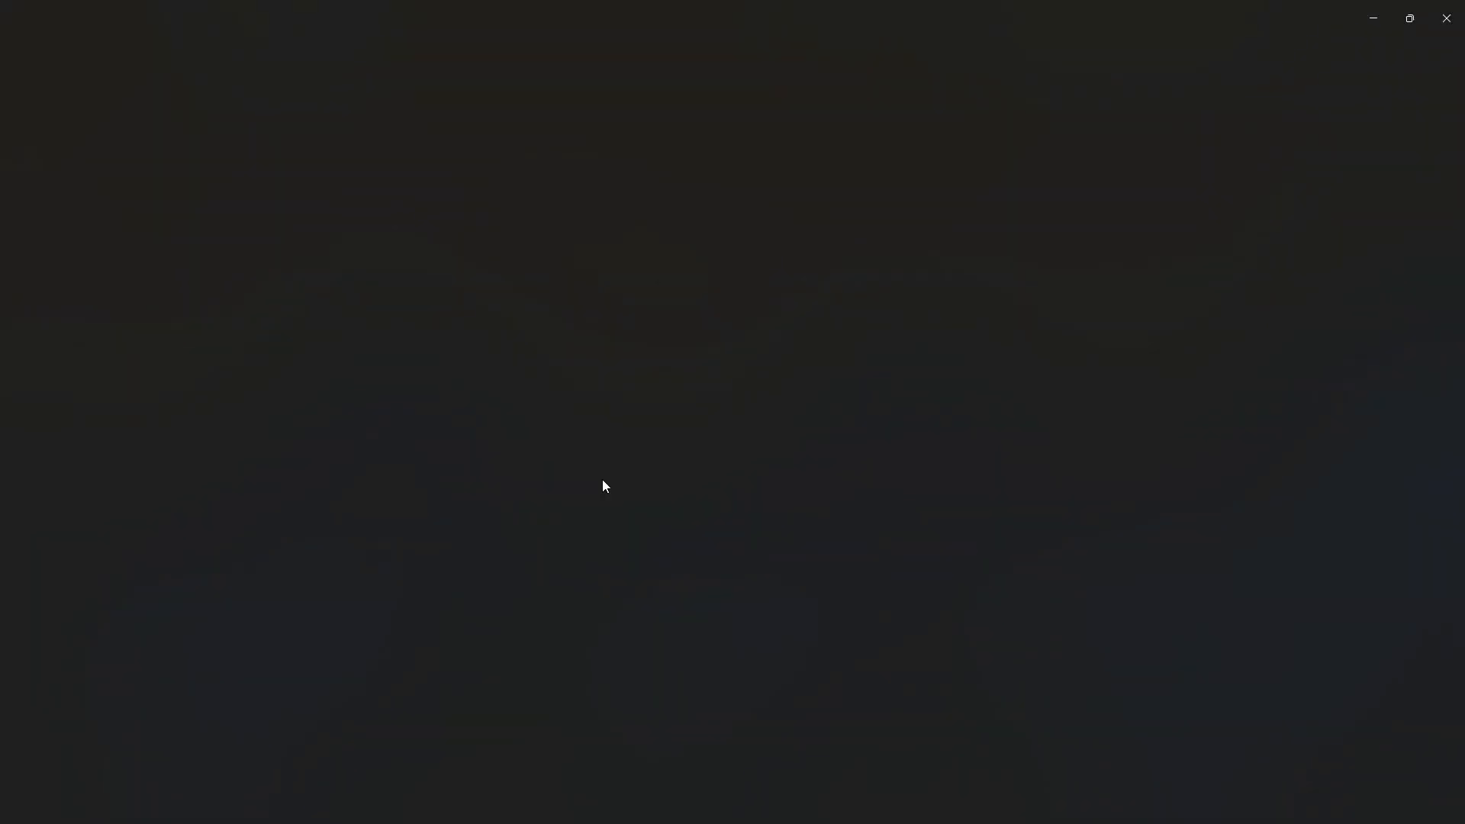
scroll(639, 366, up, 8)
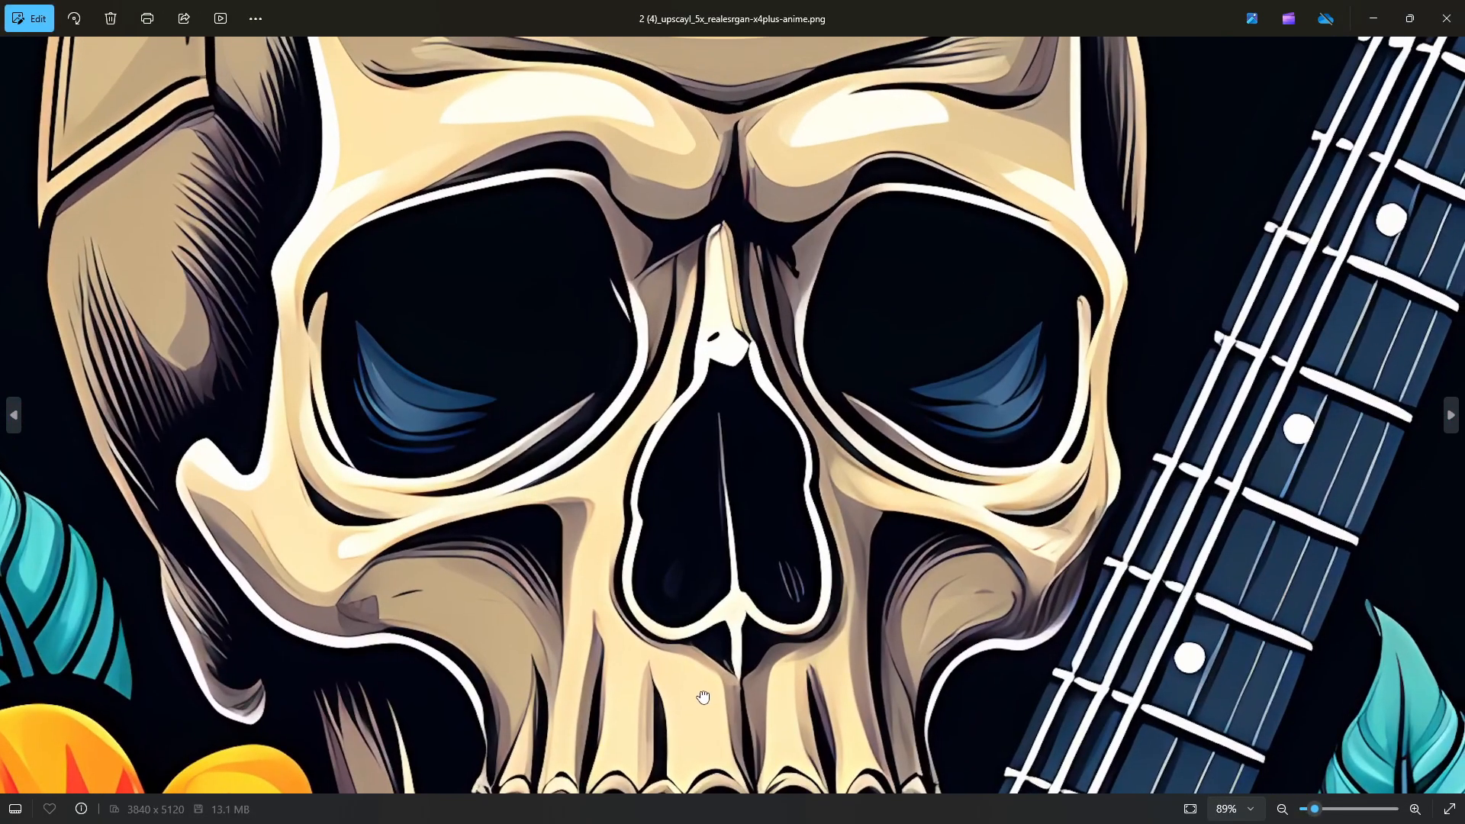
drag(703, 697, 887, 59)
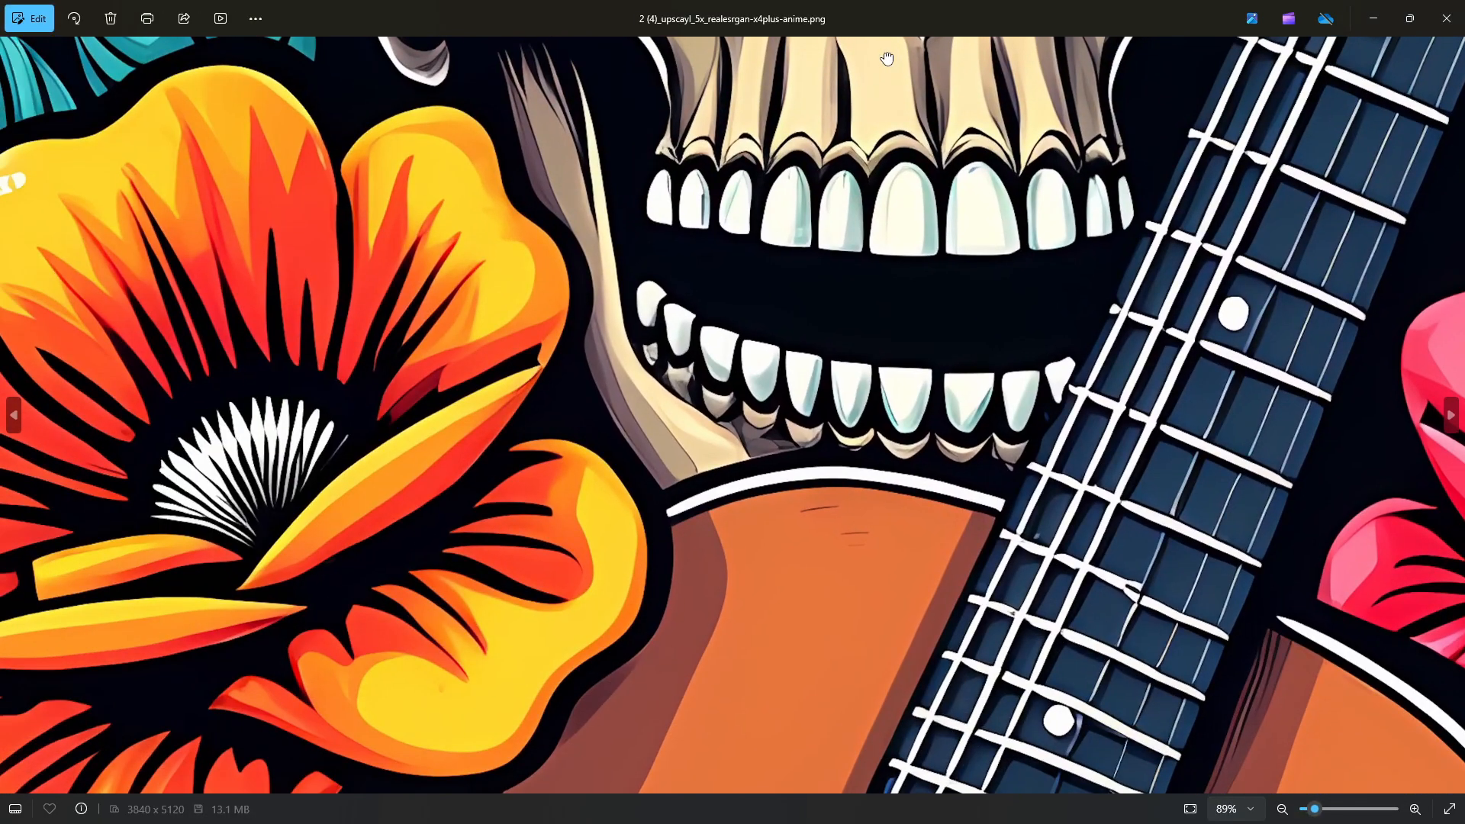
click(1454, 16)
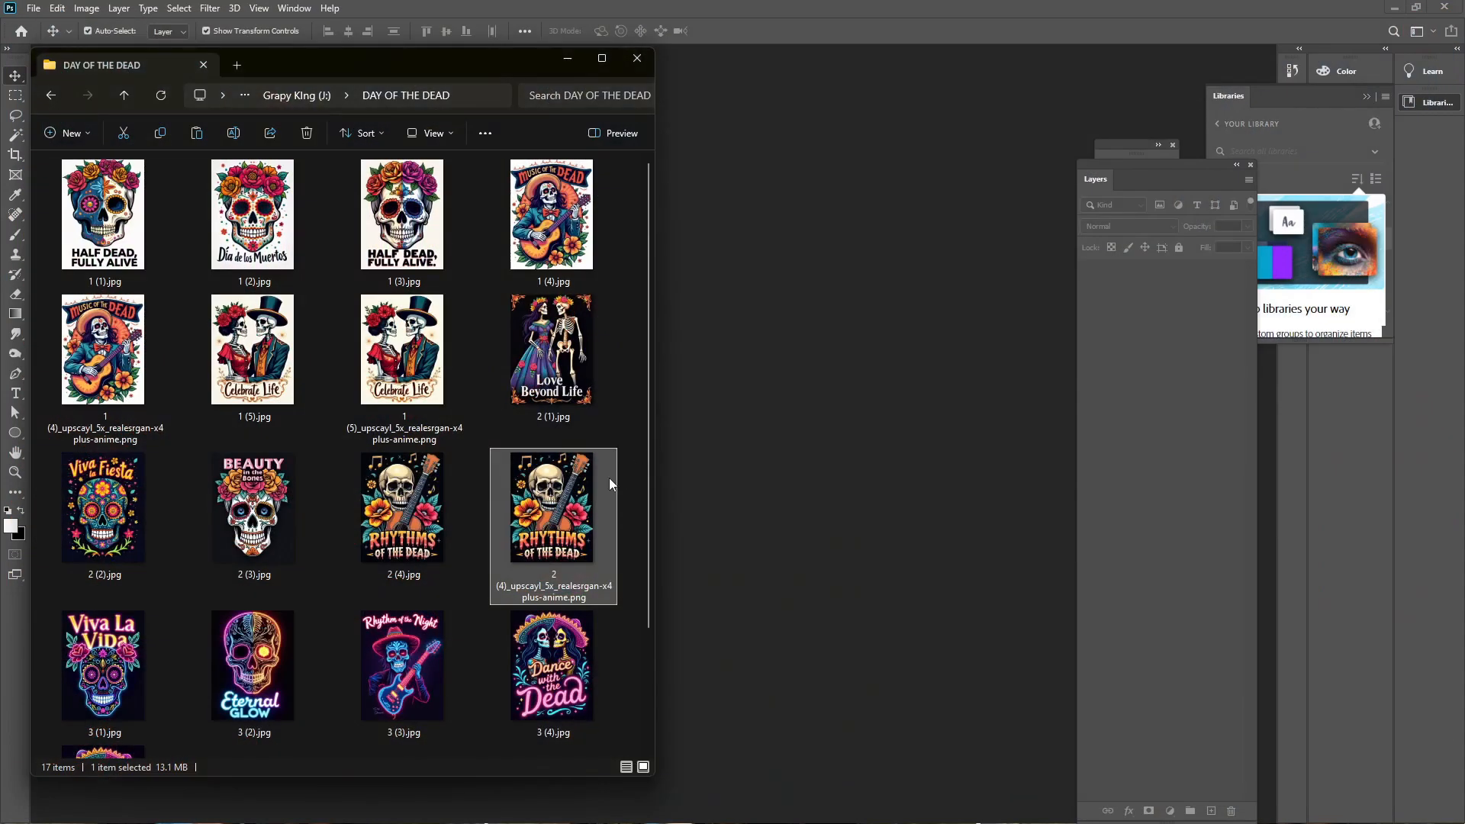
Compare the lettering sharpness of the original Dance with the Dead image 3 (4).jpg with its upscaled PNG.
scroll(542, 658, down, 1)
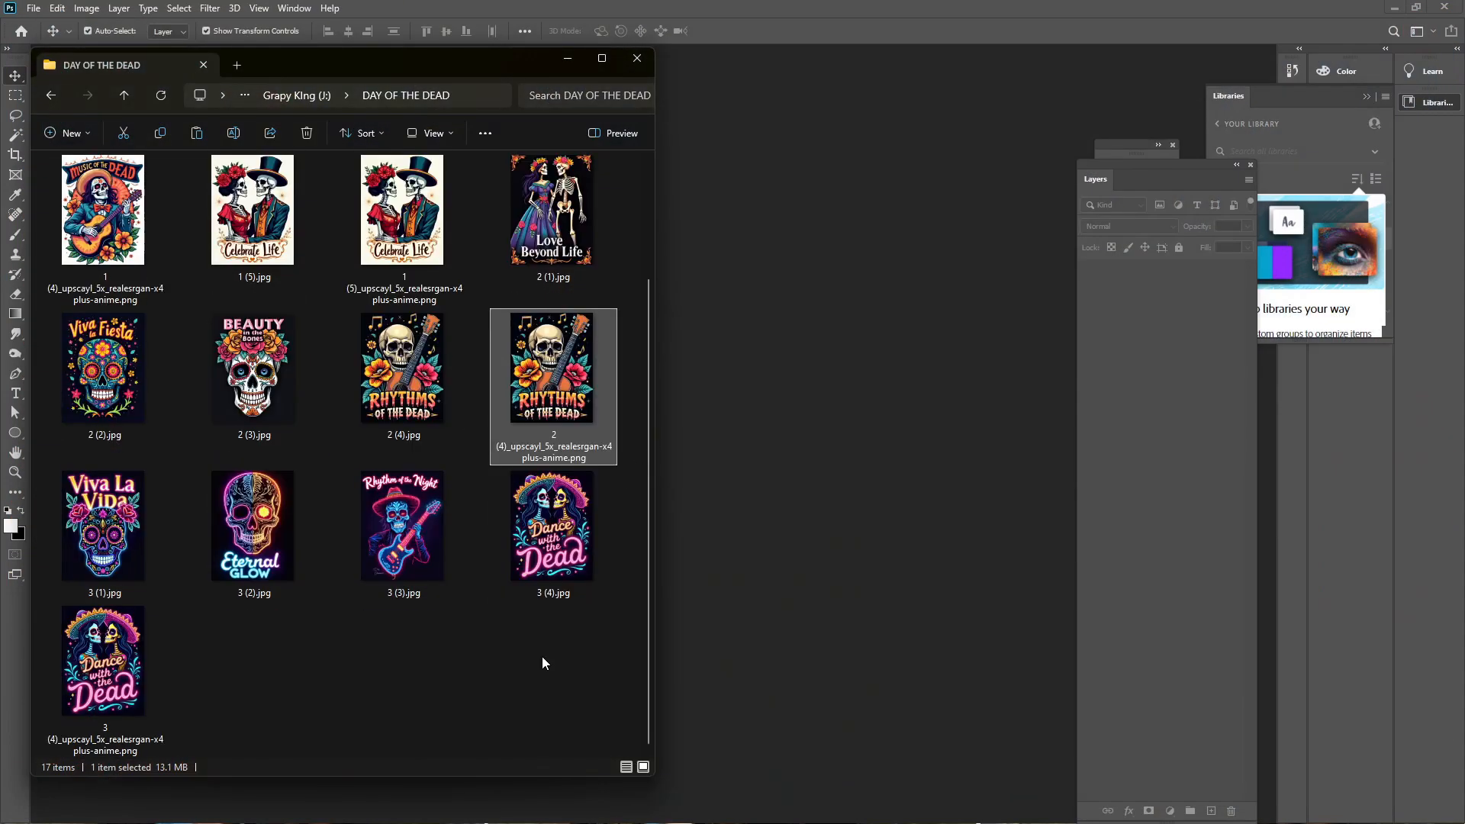
double_click(549, 492)
scroll(703, 468, up, 6)
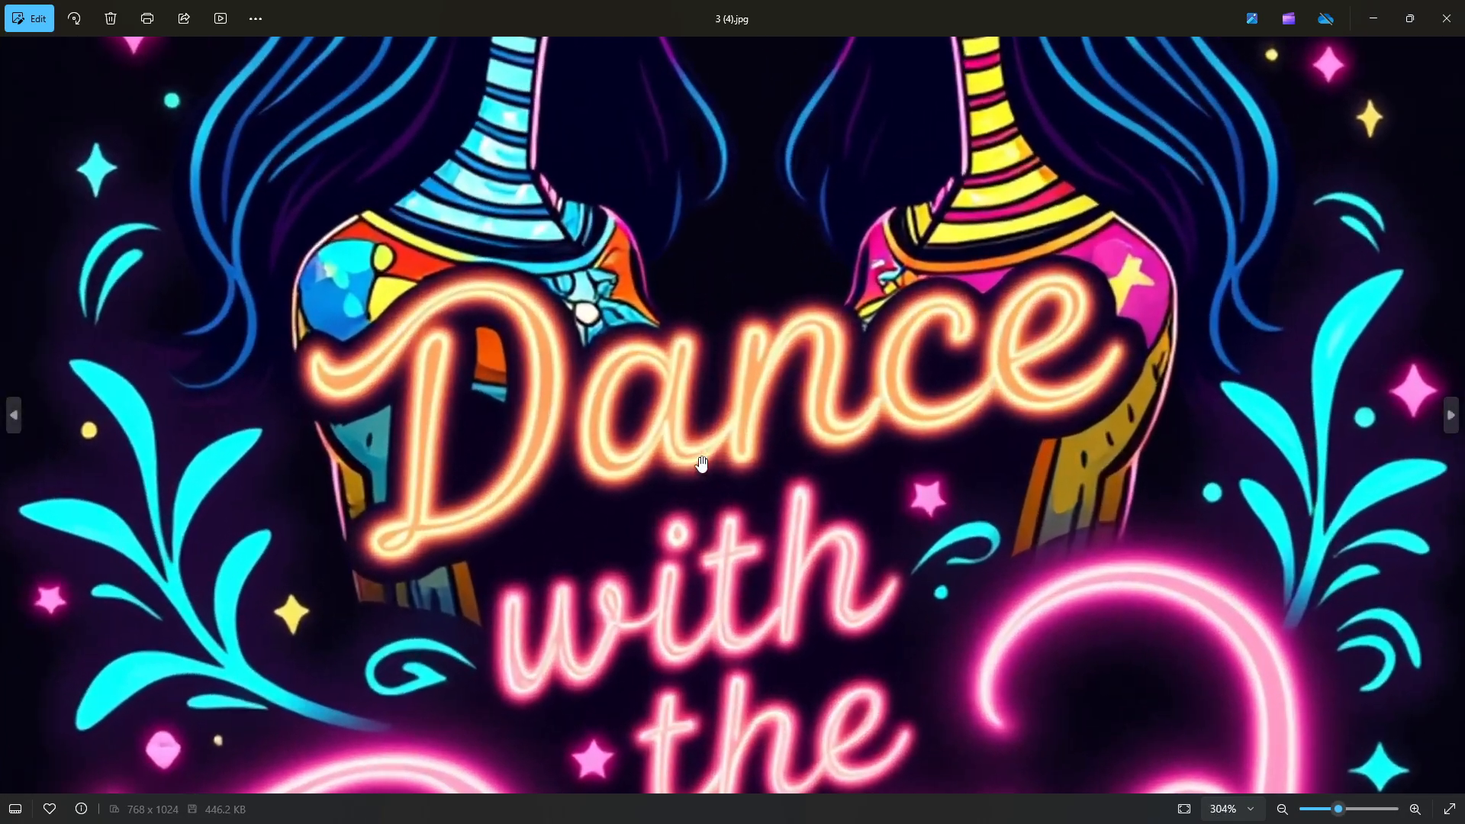
scroll(755, 465, down, 2)
scroll(755, 461, up, 4)
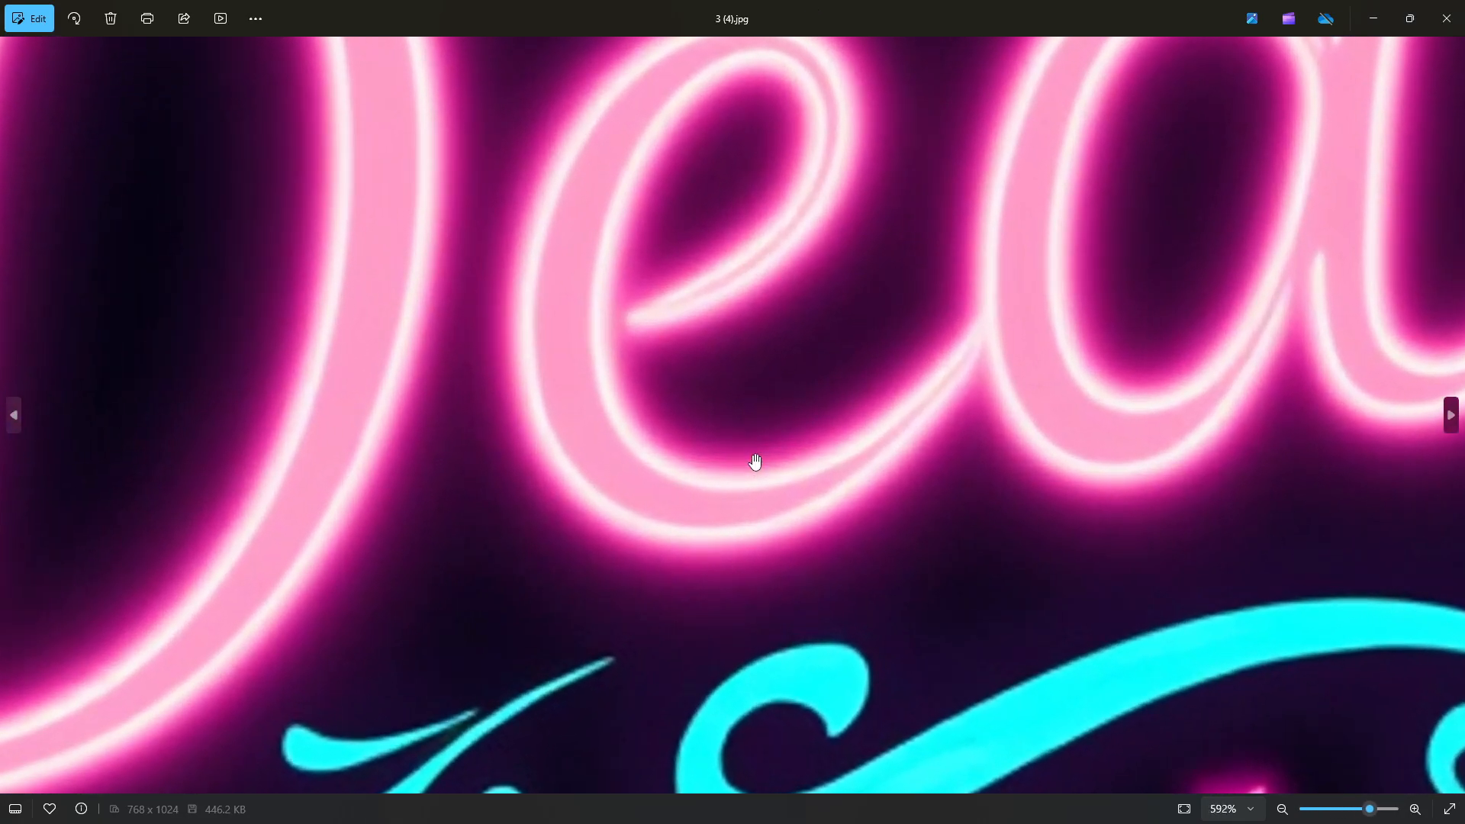
click(1446, 18)
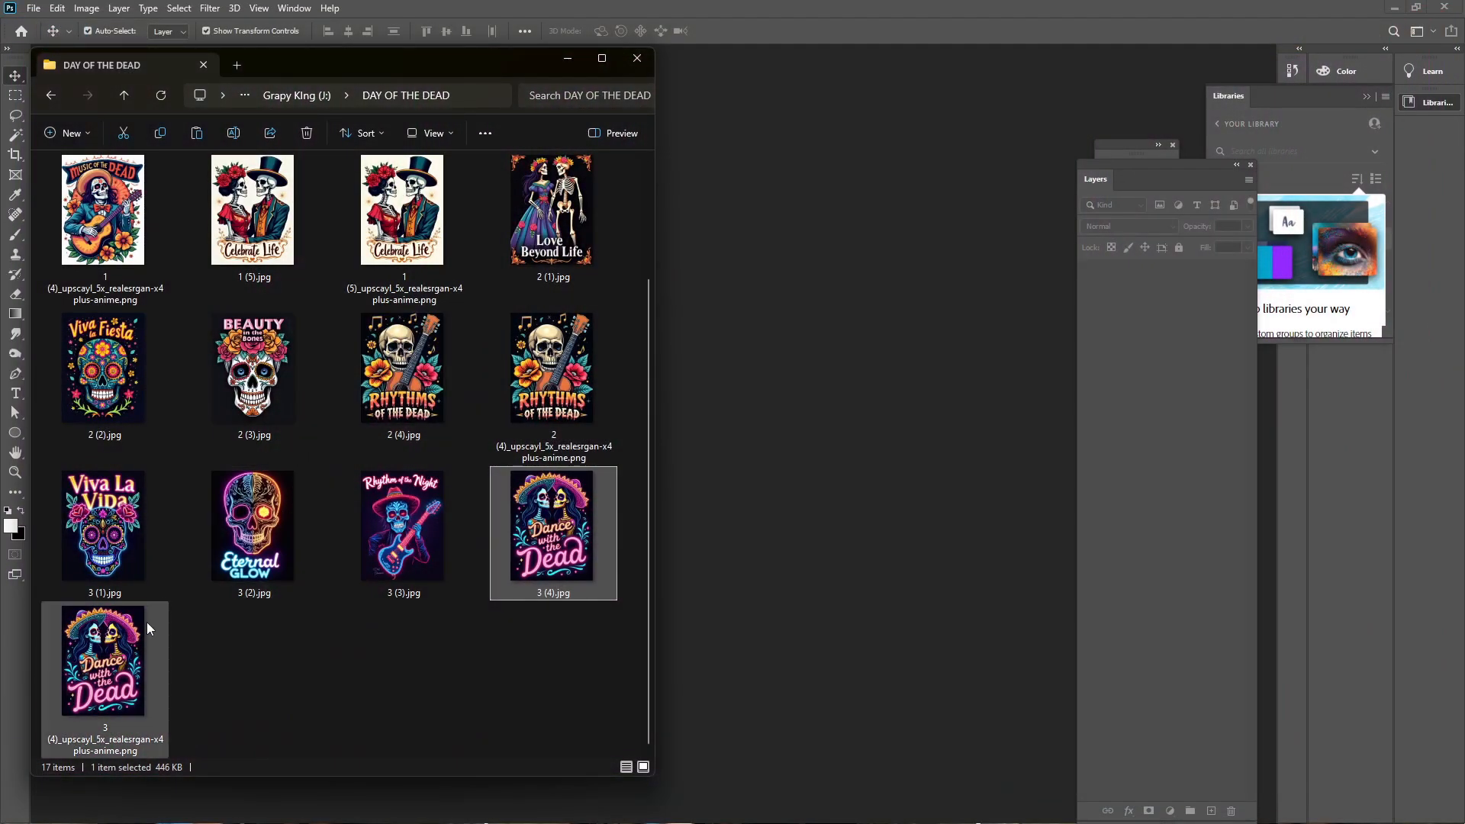
double_click(146, 621)
scroll(655, 533, up, 5)
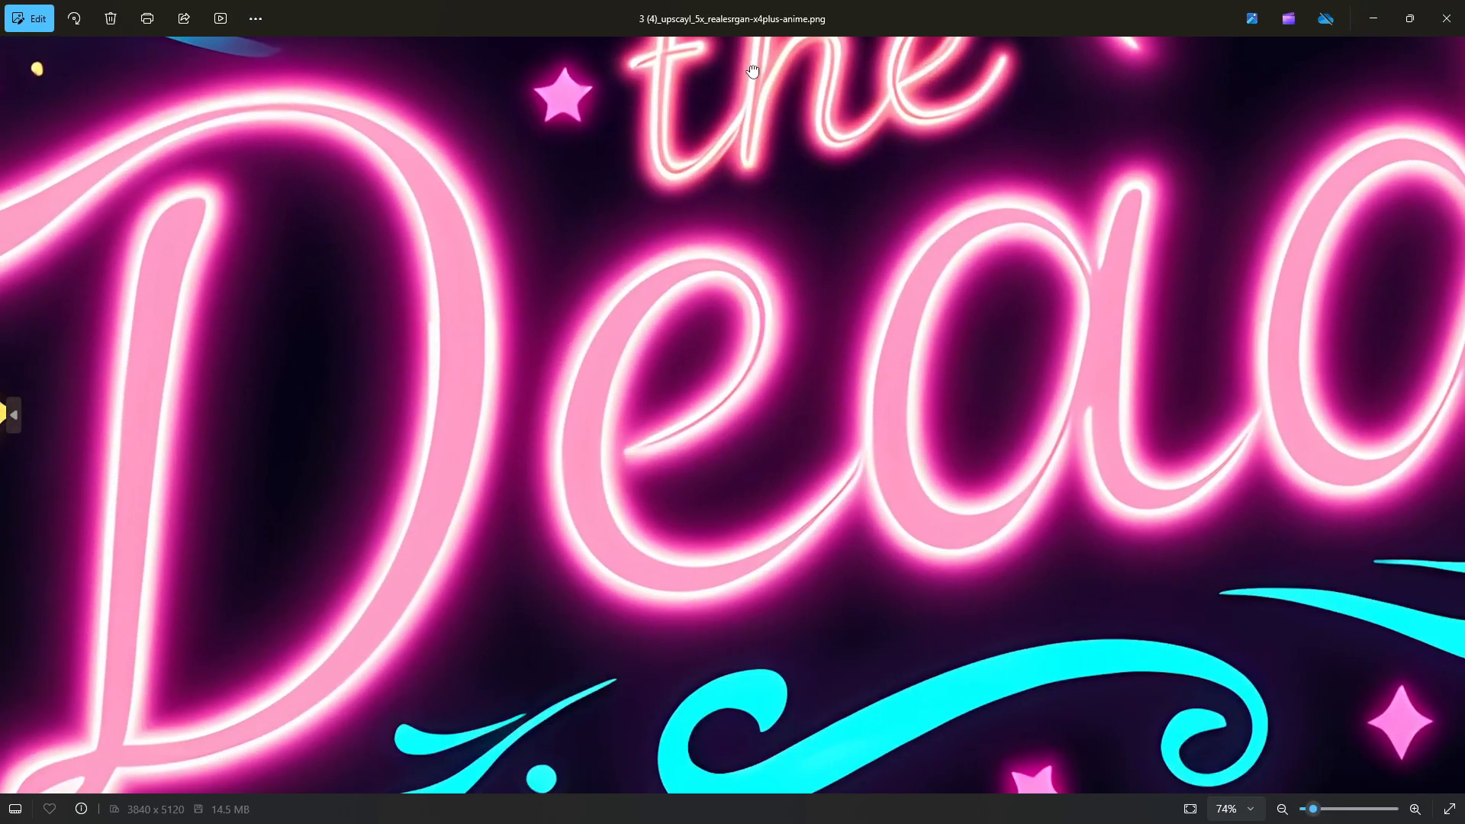
scroll(770, 171, down, 2)
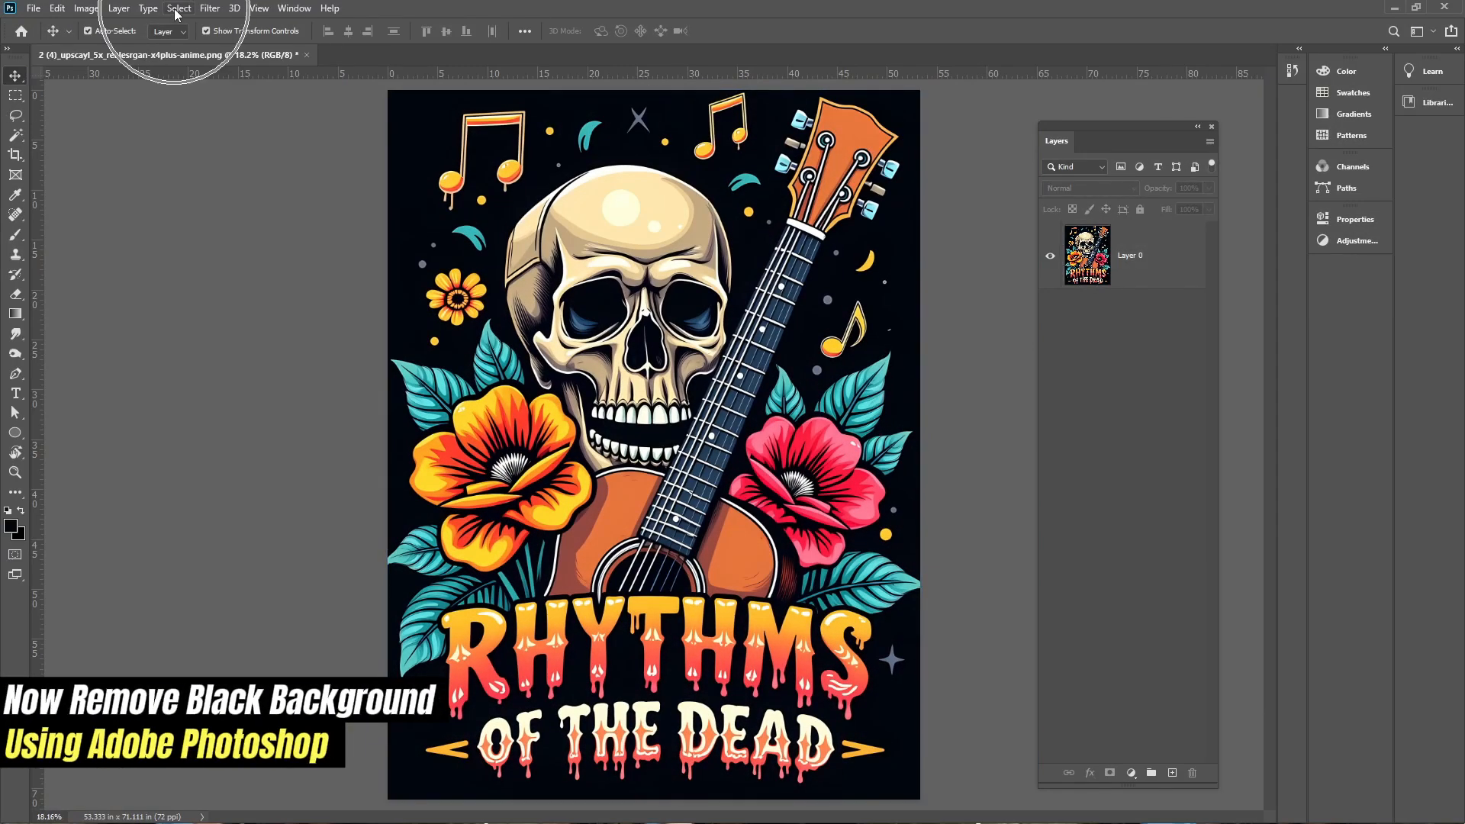
Select the black background of the Rhythms of the Dead layer by Color Range with a fuzziness of 44.
click(177, 9)
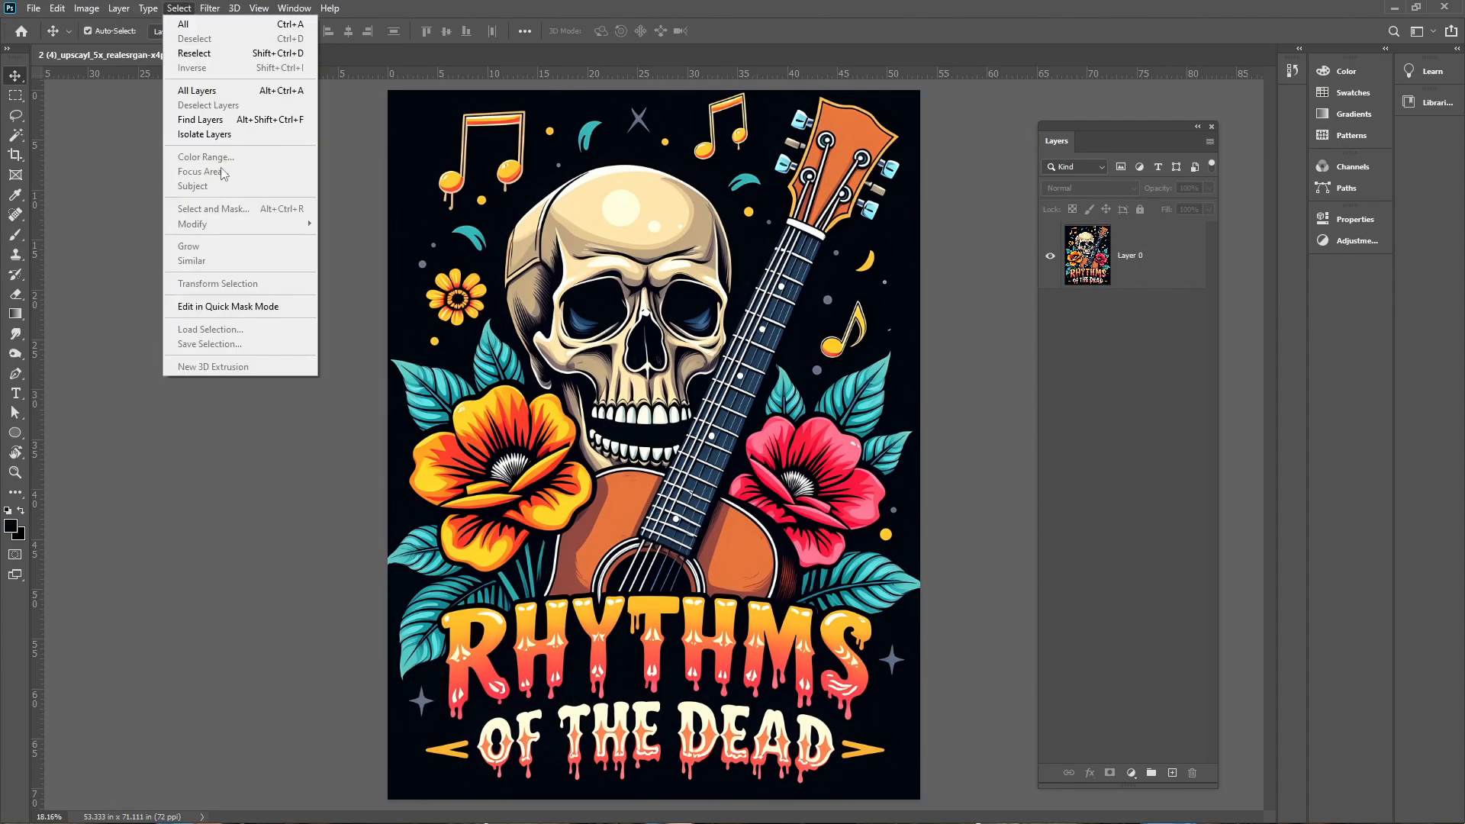
click(412, 190)
click(1134, 259)
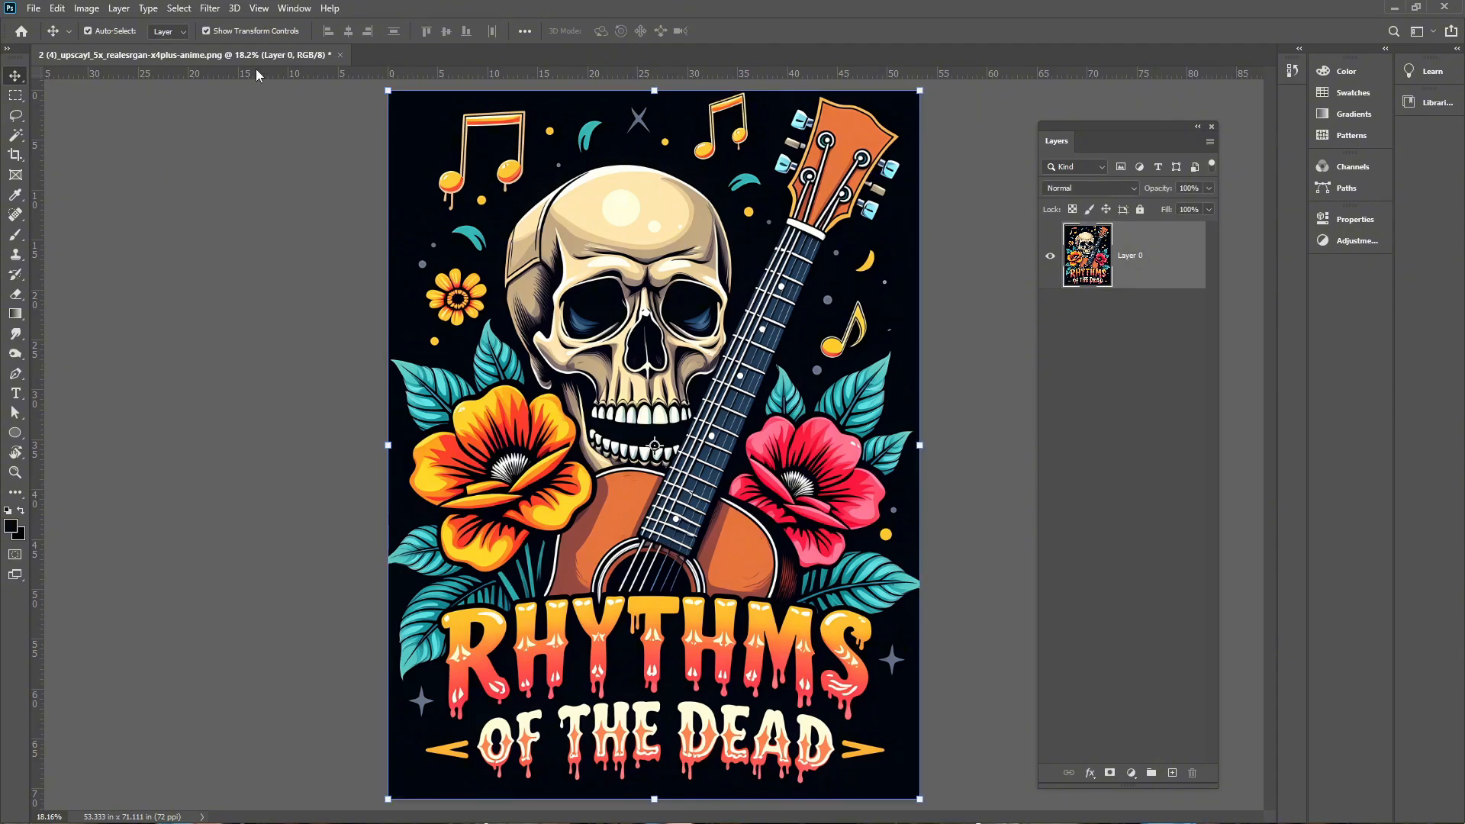
click(177, 8)
click(252, 158)
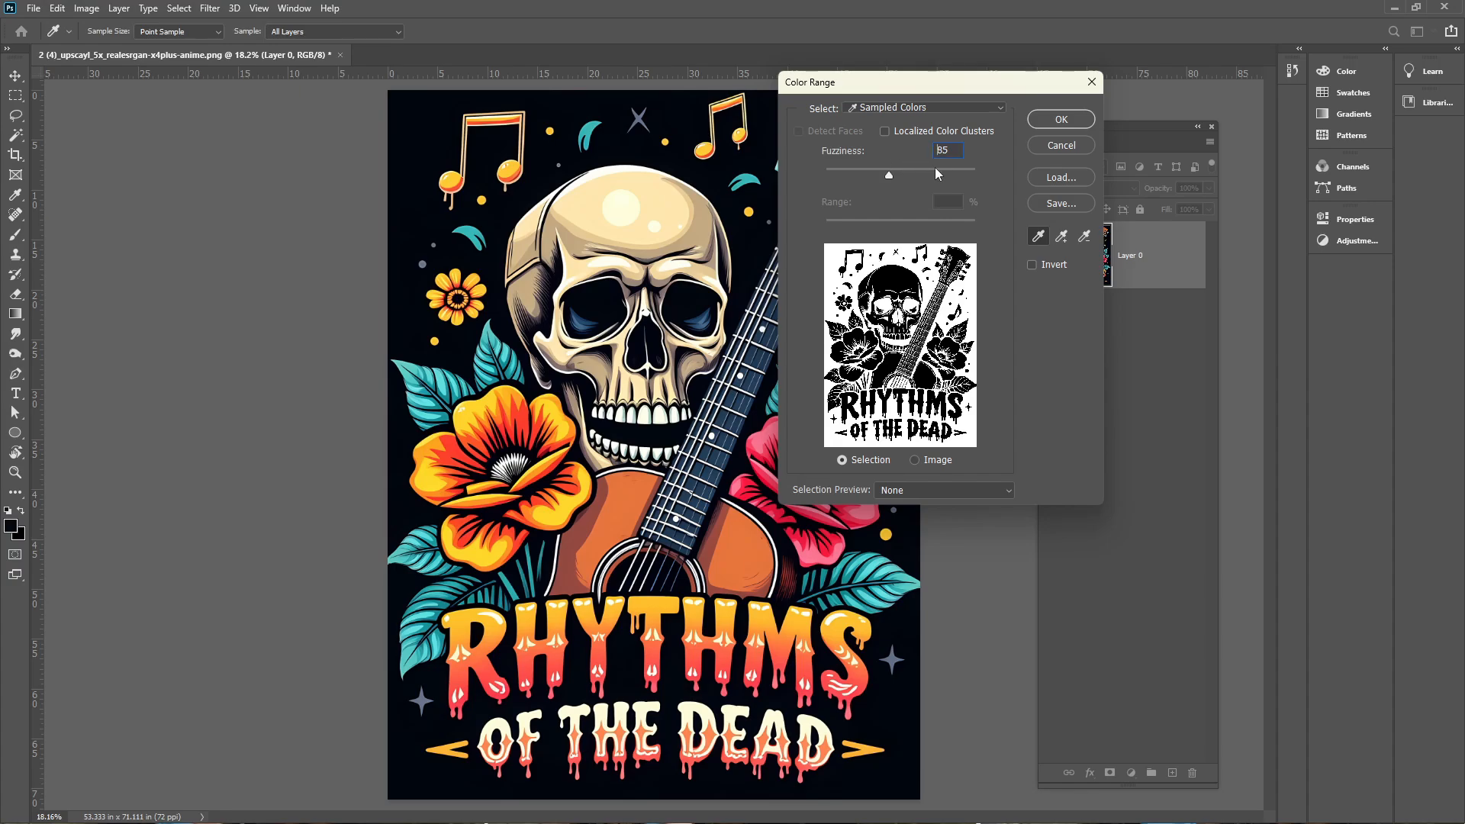
text(44)
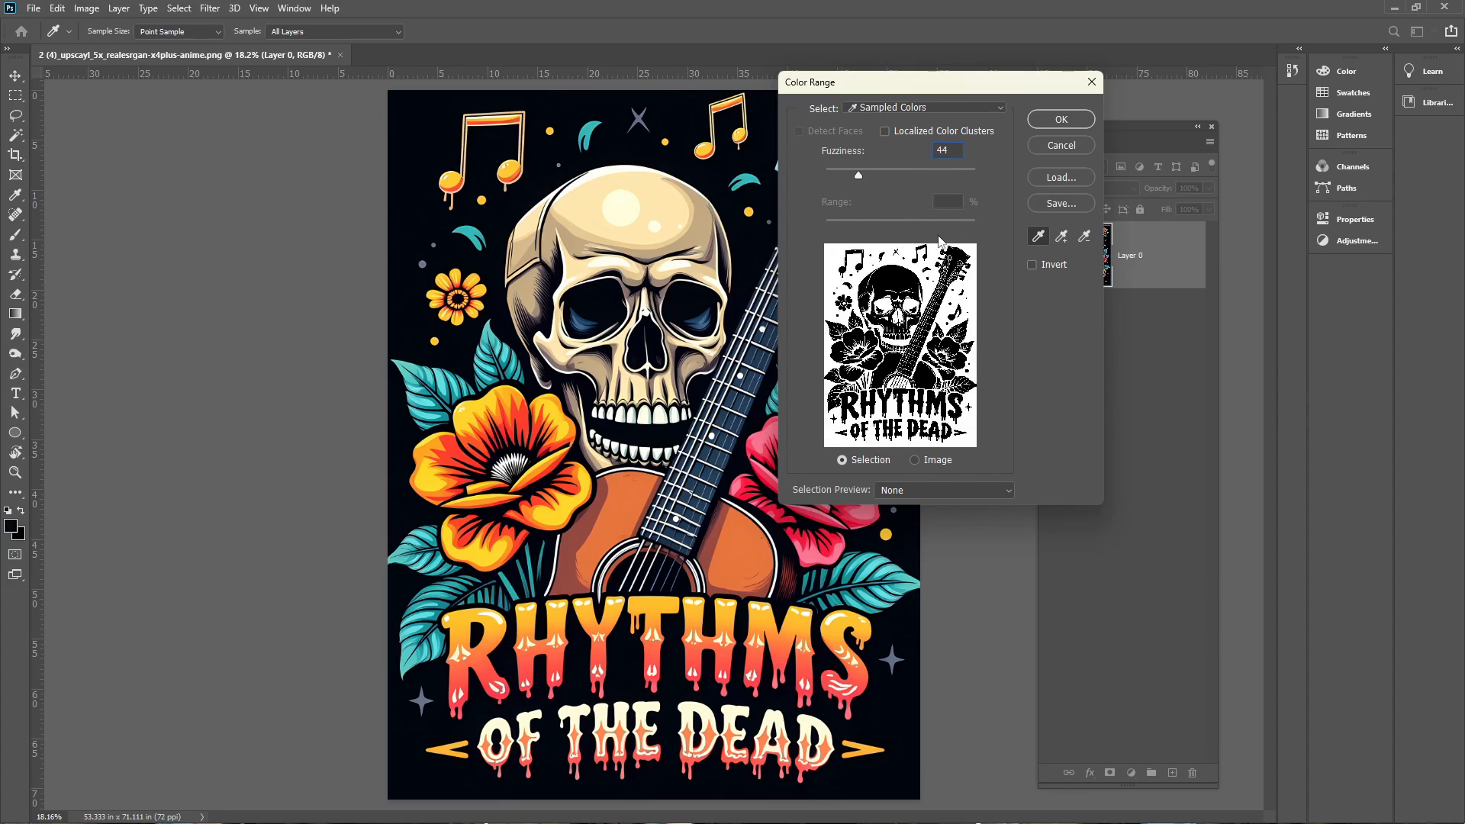
click(1056, 119)
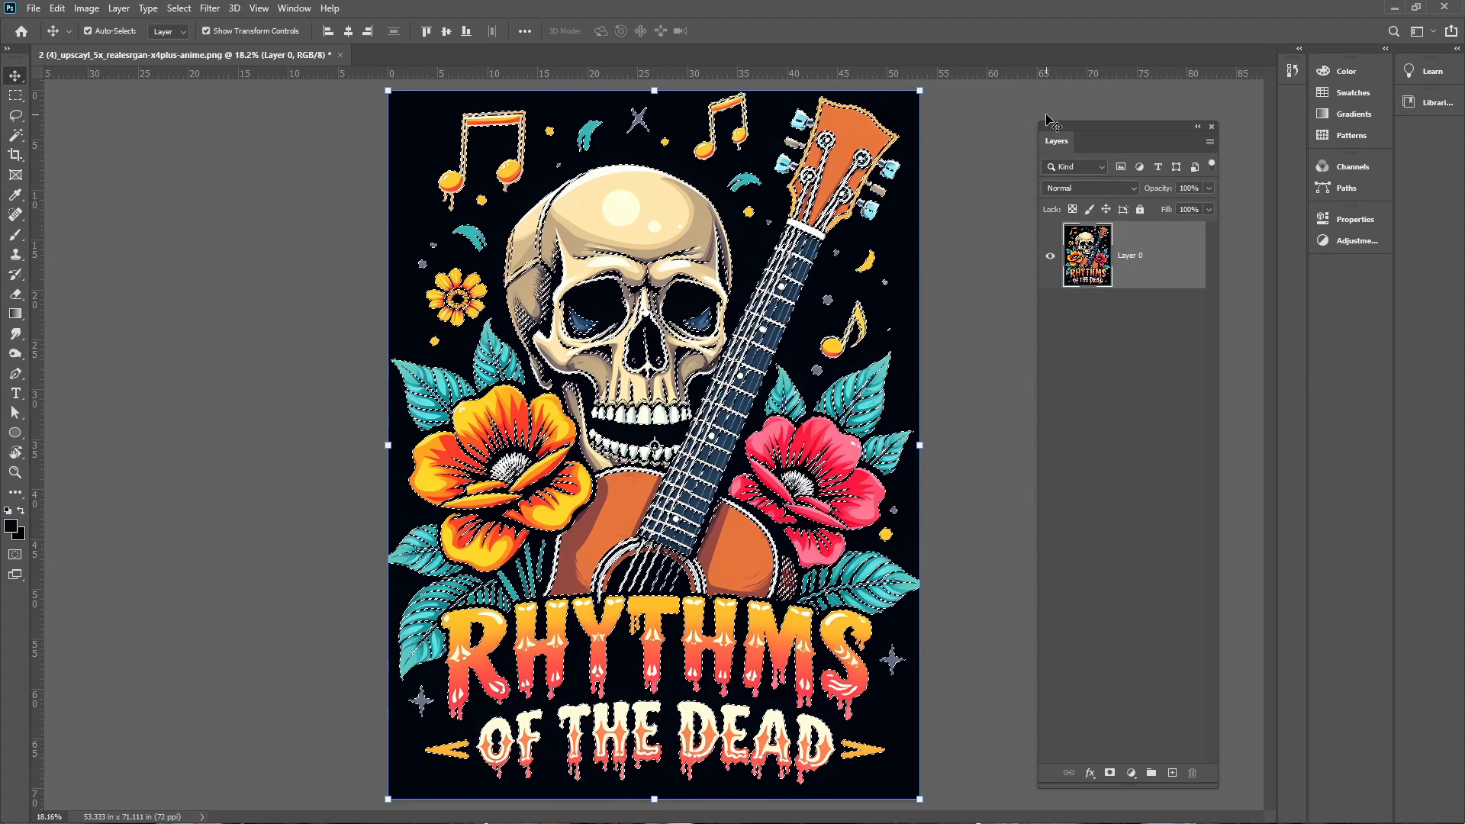
Invert the selection so it covers the Rhythms of the Dead artwork instead of the black background.
key(ctrl+plus)
key(ctrl+plus)
key(ctrl+plus)
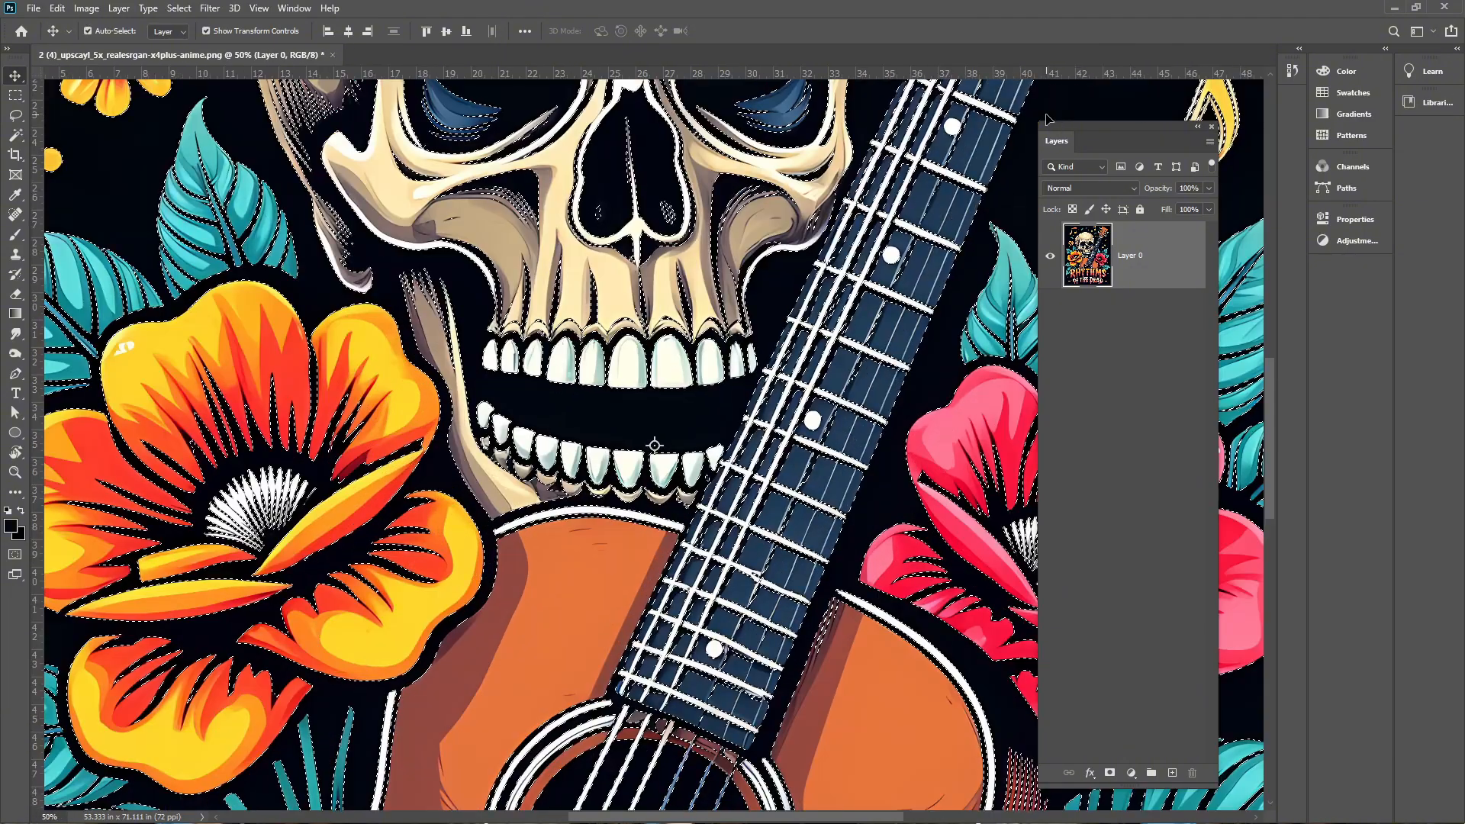
key(ctrl+plus)
drag(1007, 330, 1010, 2)
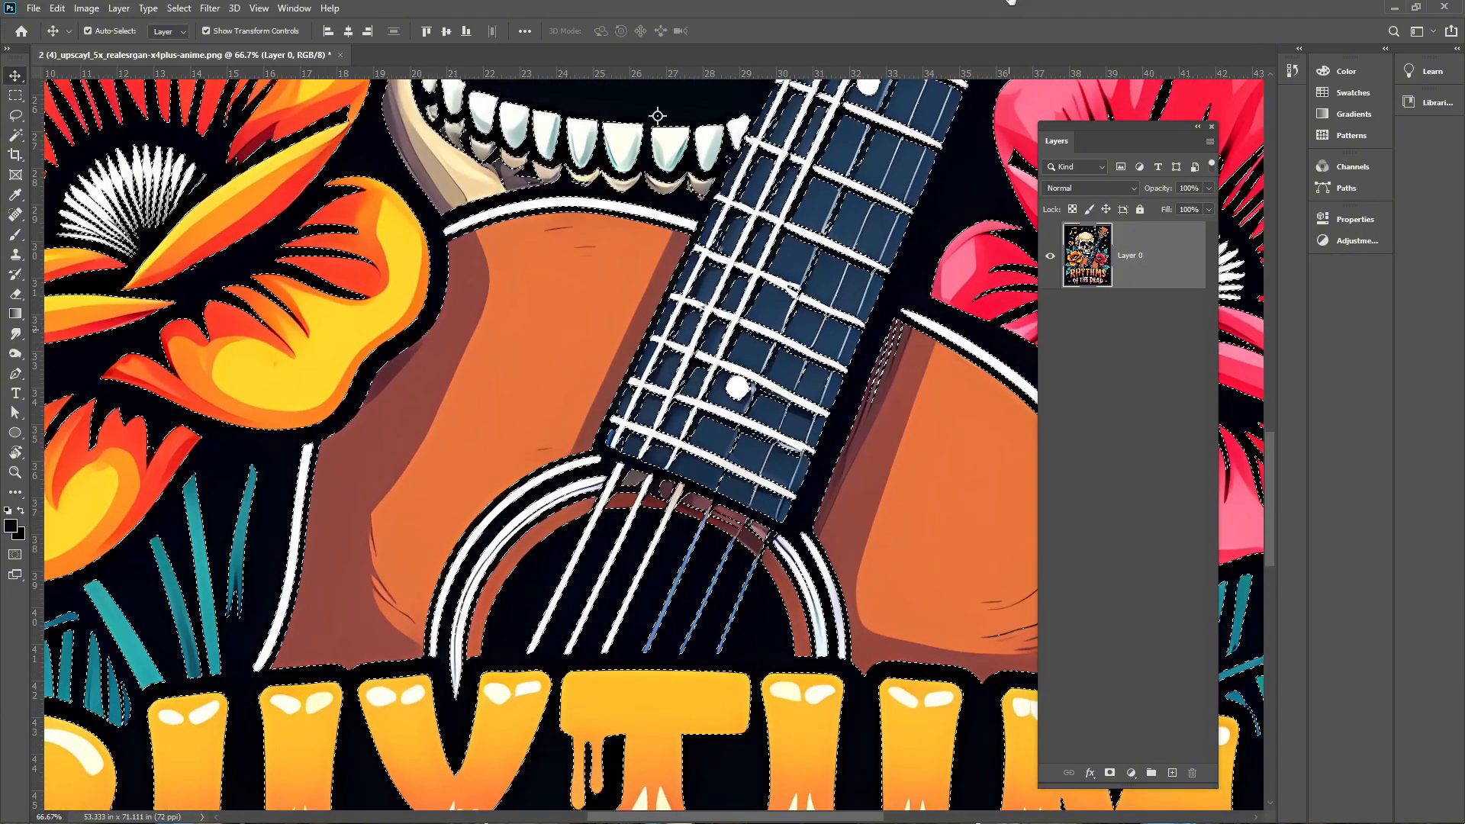
drag(889, 460, 675, 142)
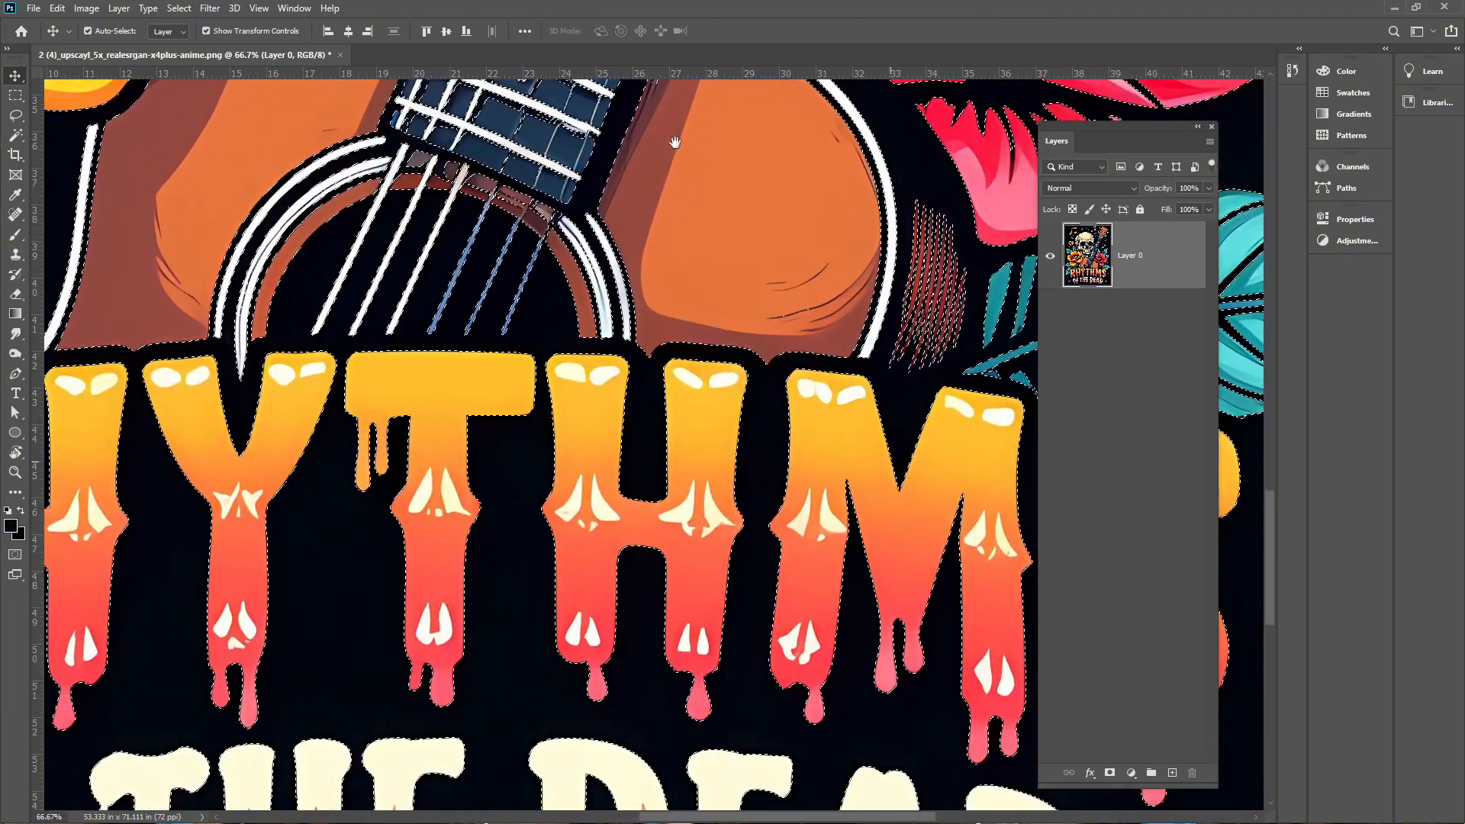
click(178, 8)
click(200, 90)
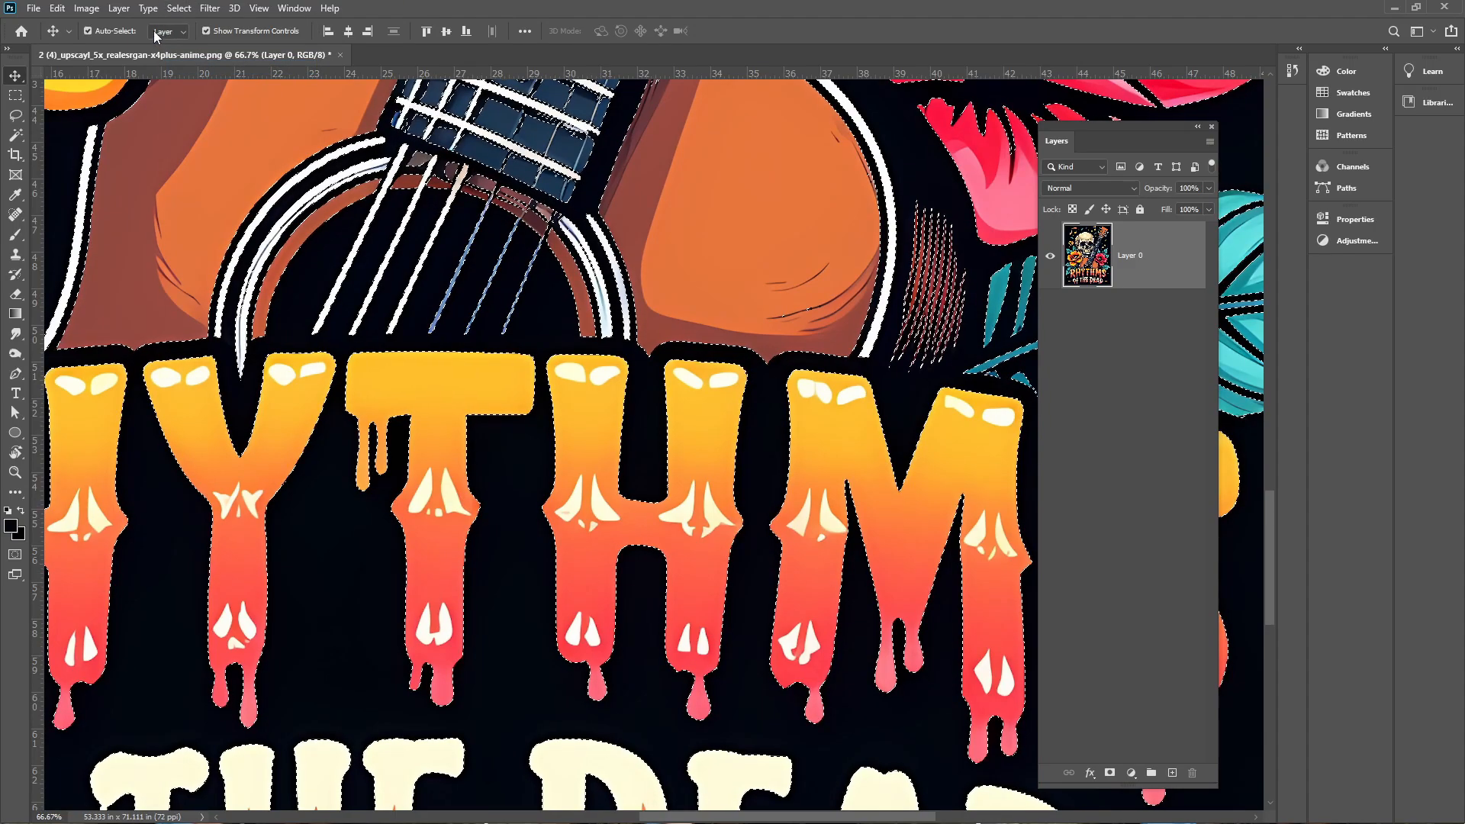
Check the selection in Select and Mask and output it to a new layer with layer mask.
click(178, 8)
click(214, 208)
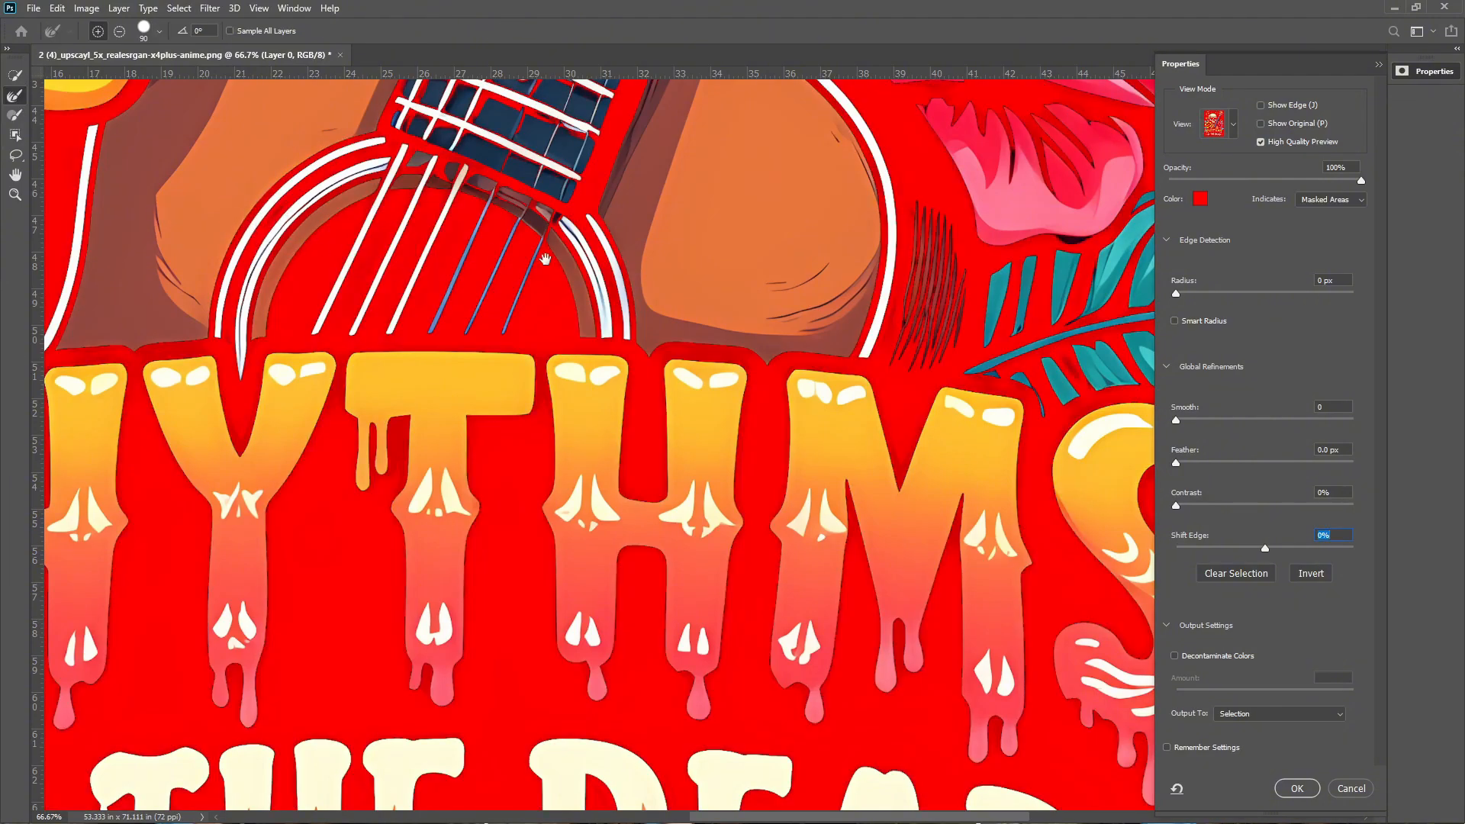
drag(544, 259, 506, 653)
drag(828, 130, 471, 762)
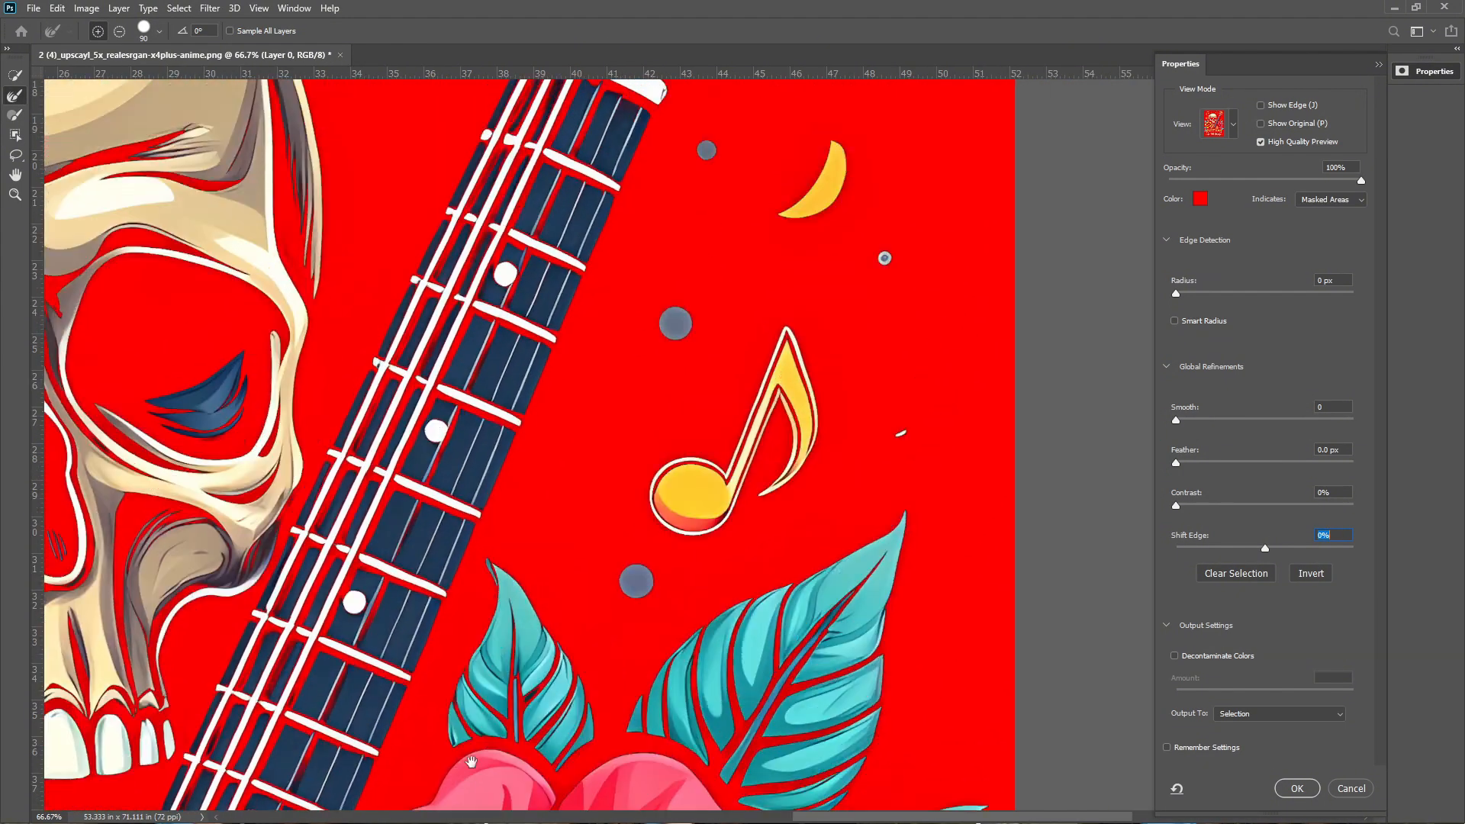
drag(617, 288, 1014, 477)
mouse_move(841, 763)
mouse_down()
mouse_move(900, 314)
mouse_move(902, 398)
mouse_up()
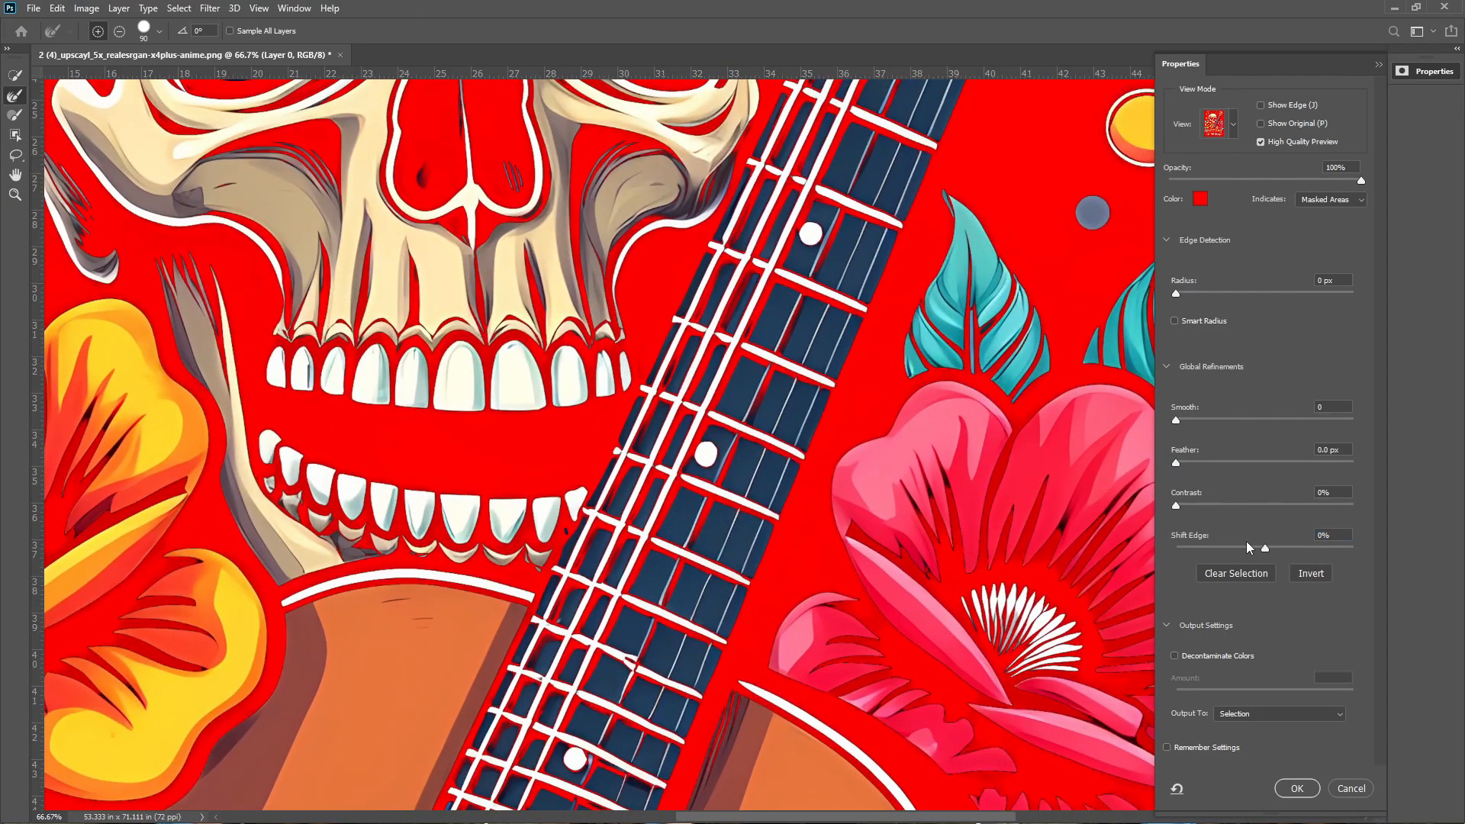
drag(1261, 546, 1238, 551)
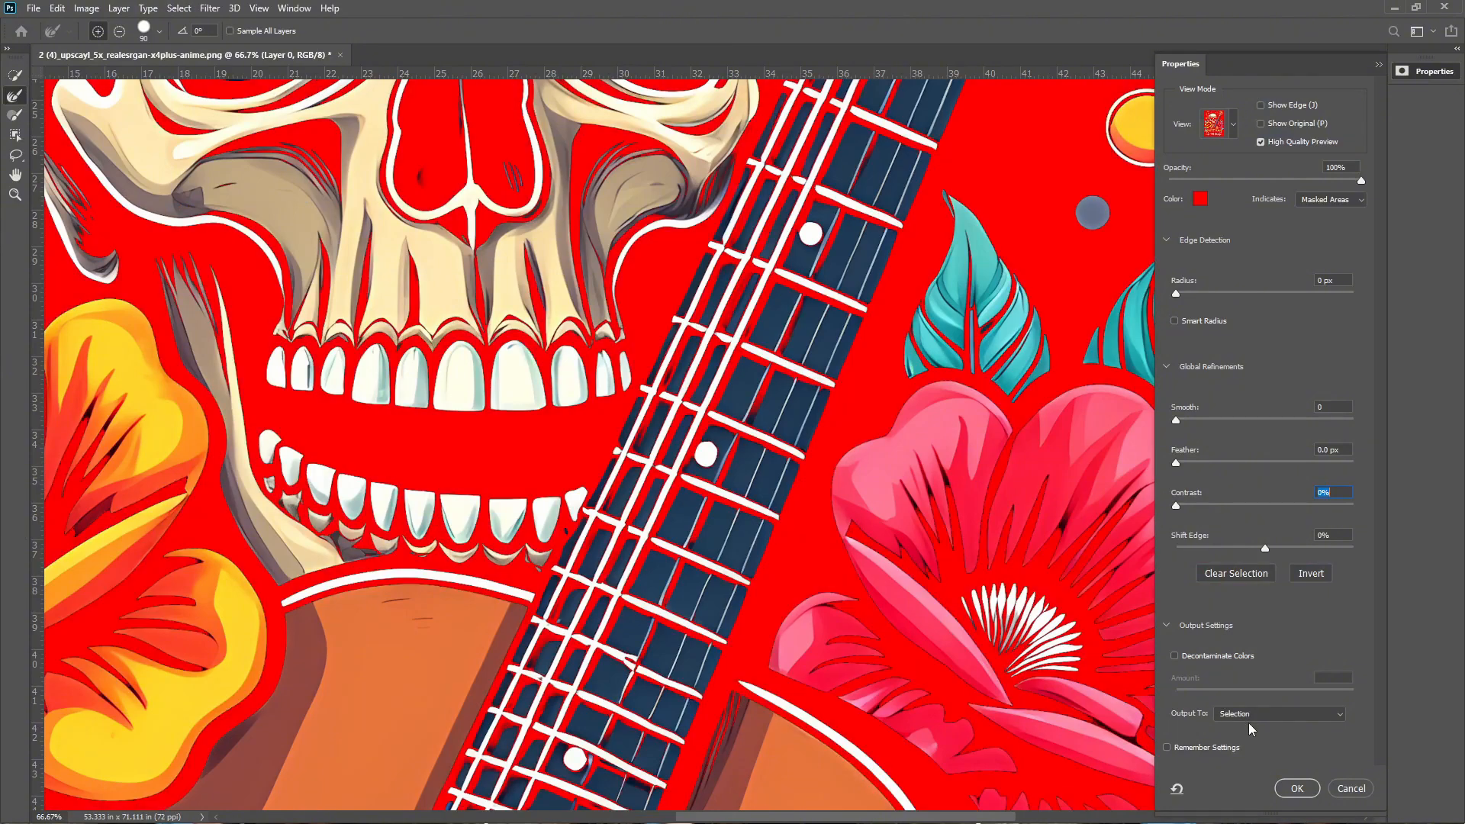
click(1249, 716)
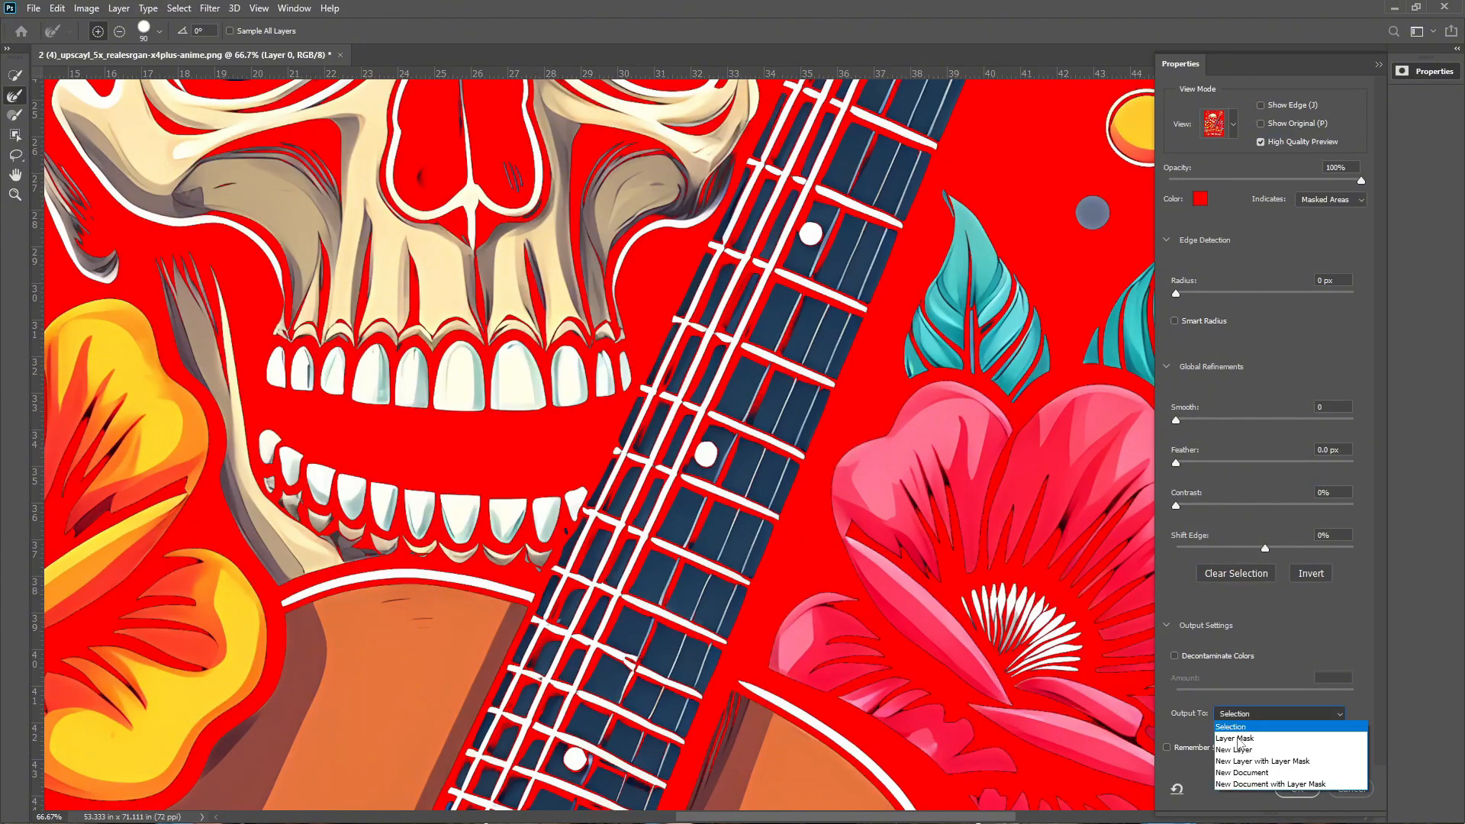
click(1268, 762)
click(1294, 783)
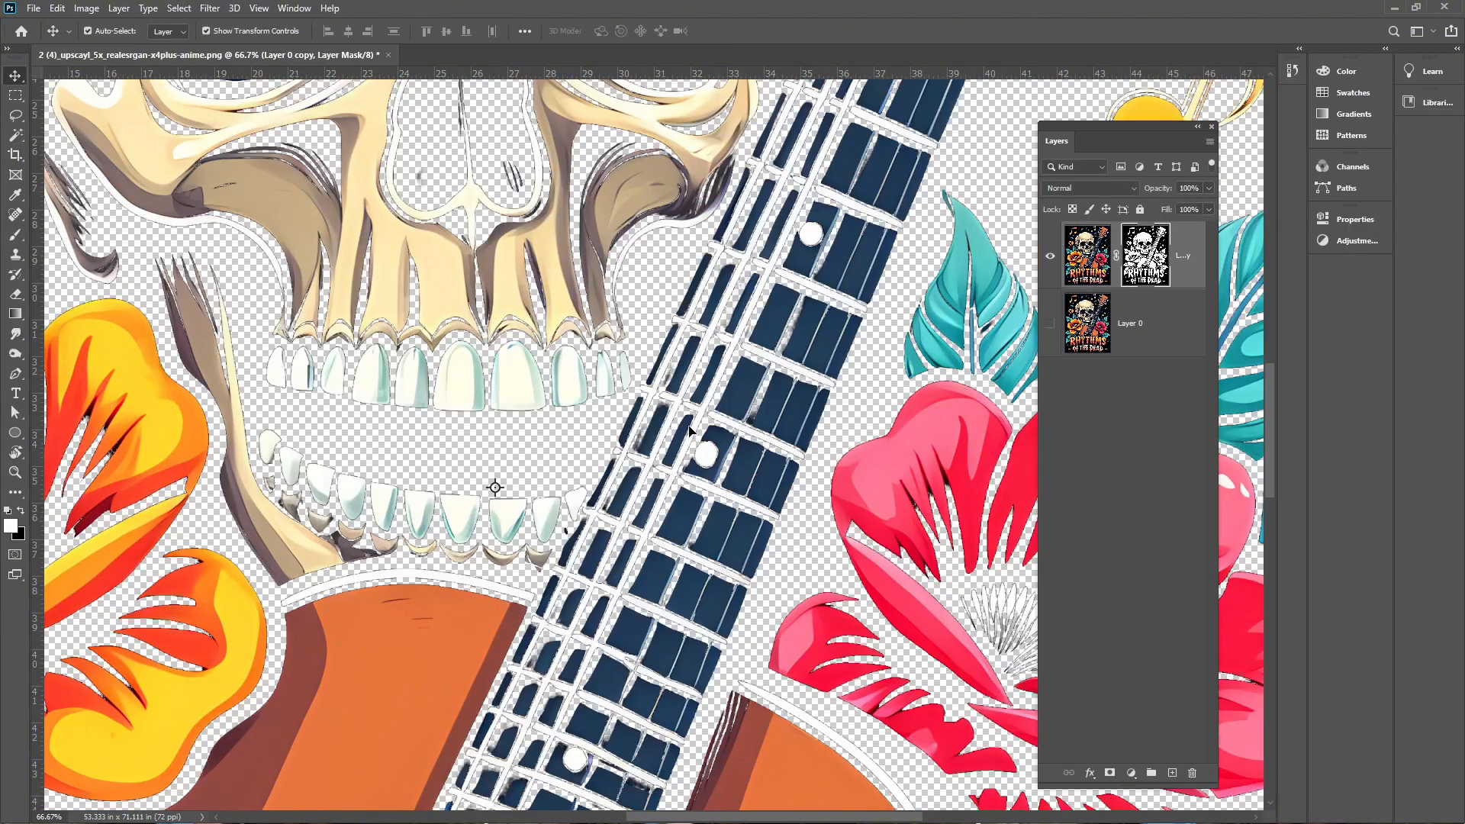
Delete the original Layer 0 with the black background, keeping only the masked copy.
key(ctrl+0)
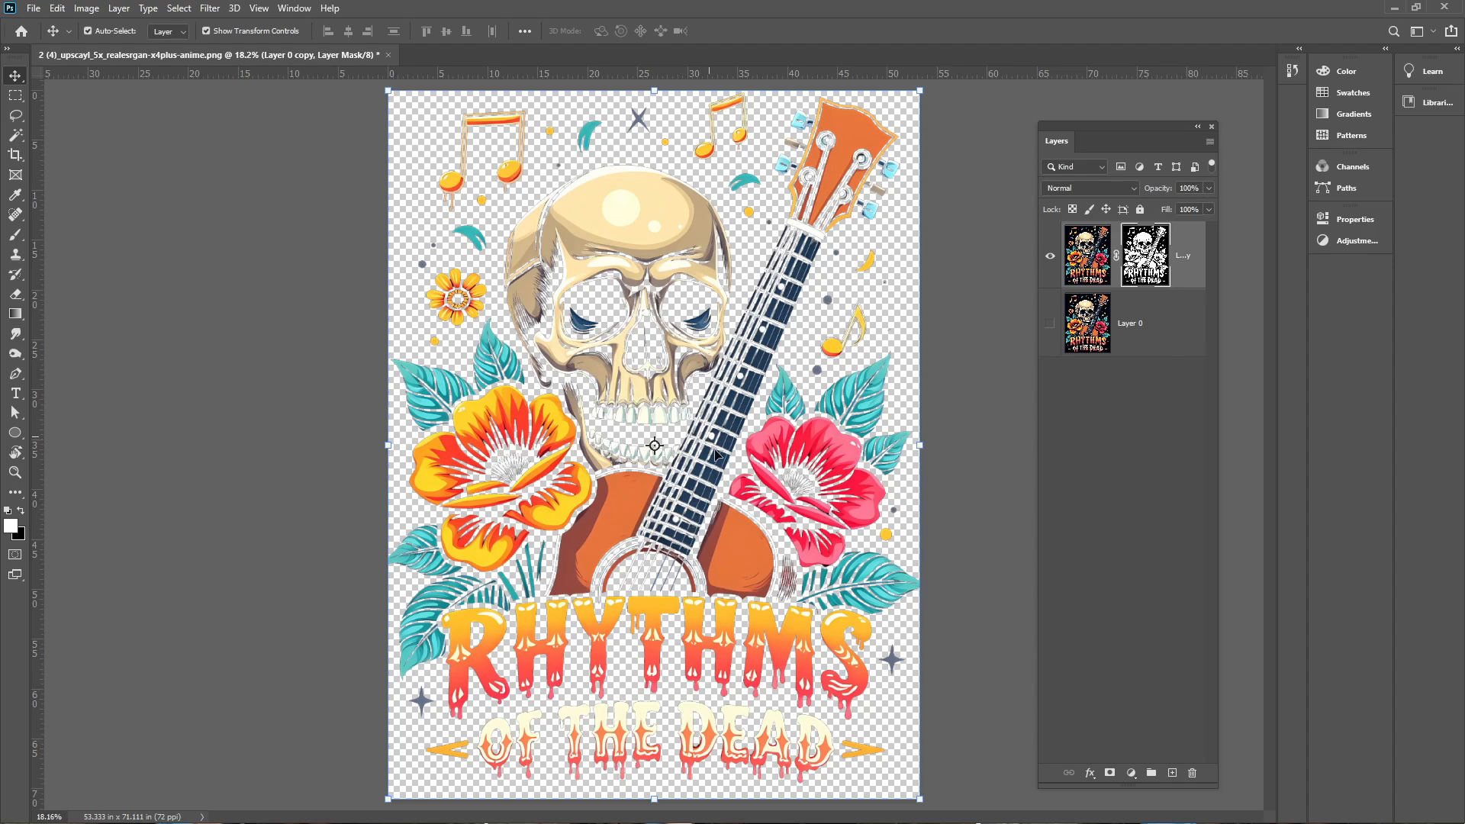
click(1101, 338)
key(Delete)
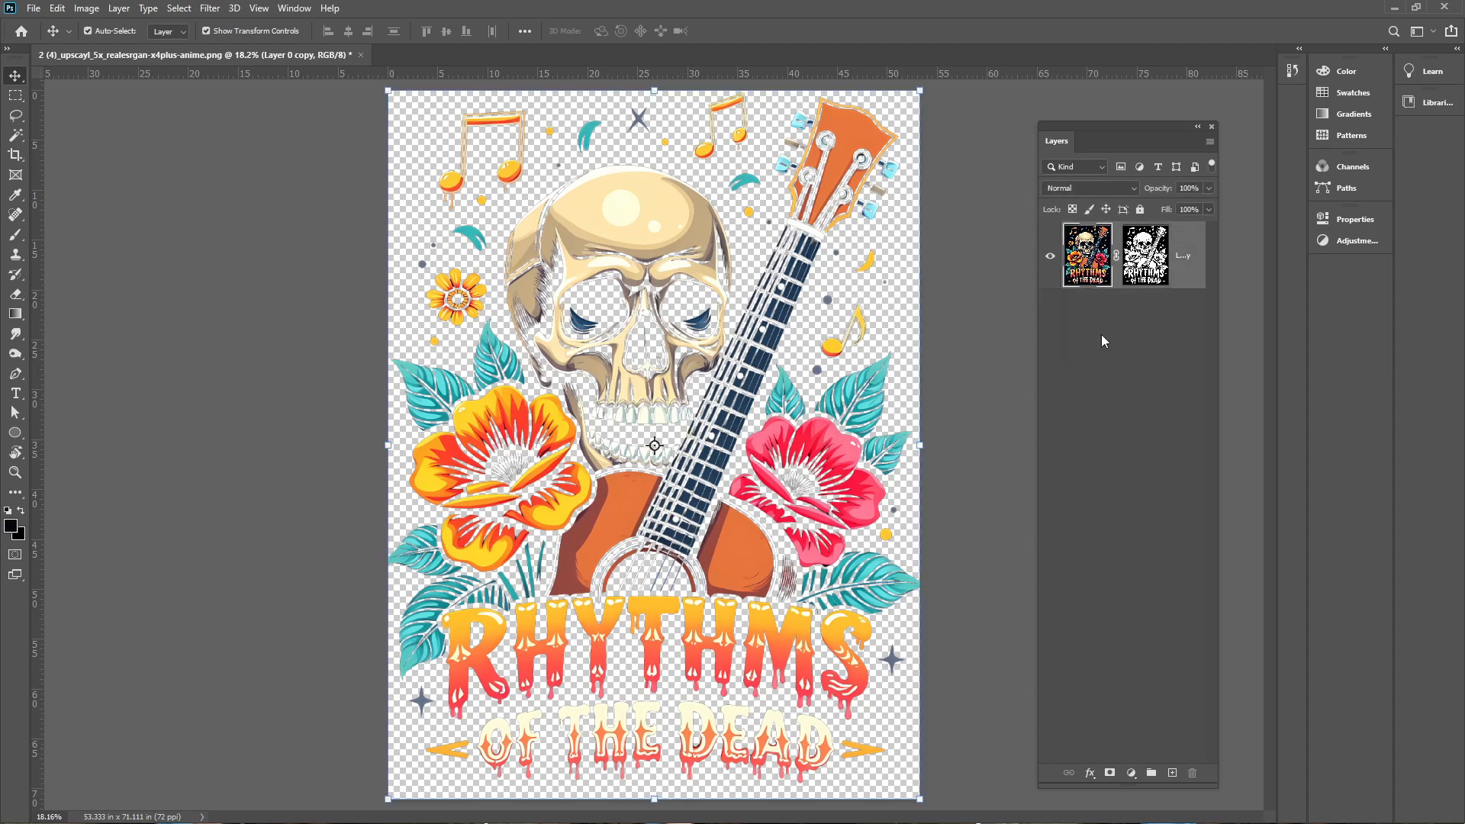
Add a dark navy solid colour fill layer and place it beneath the masked artwork.
click(1131, 772)
click(1165, 507)
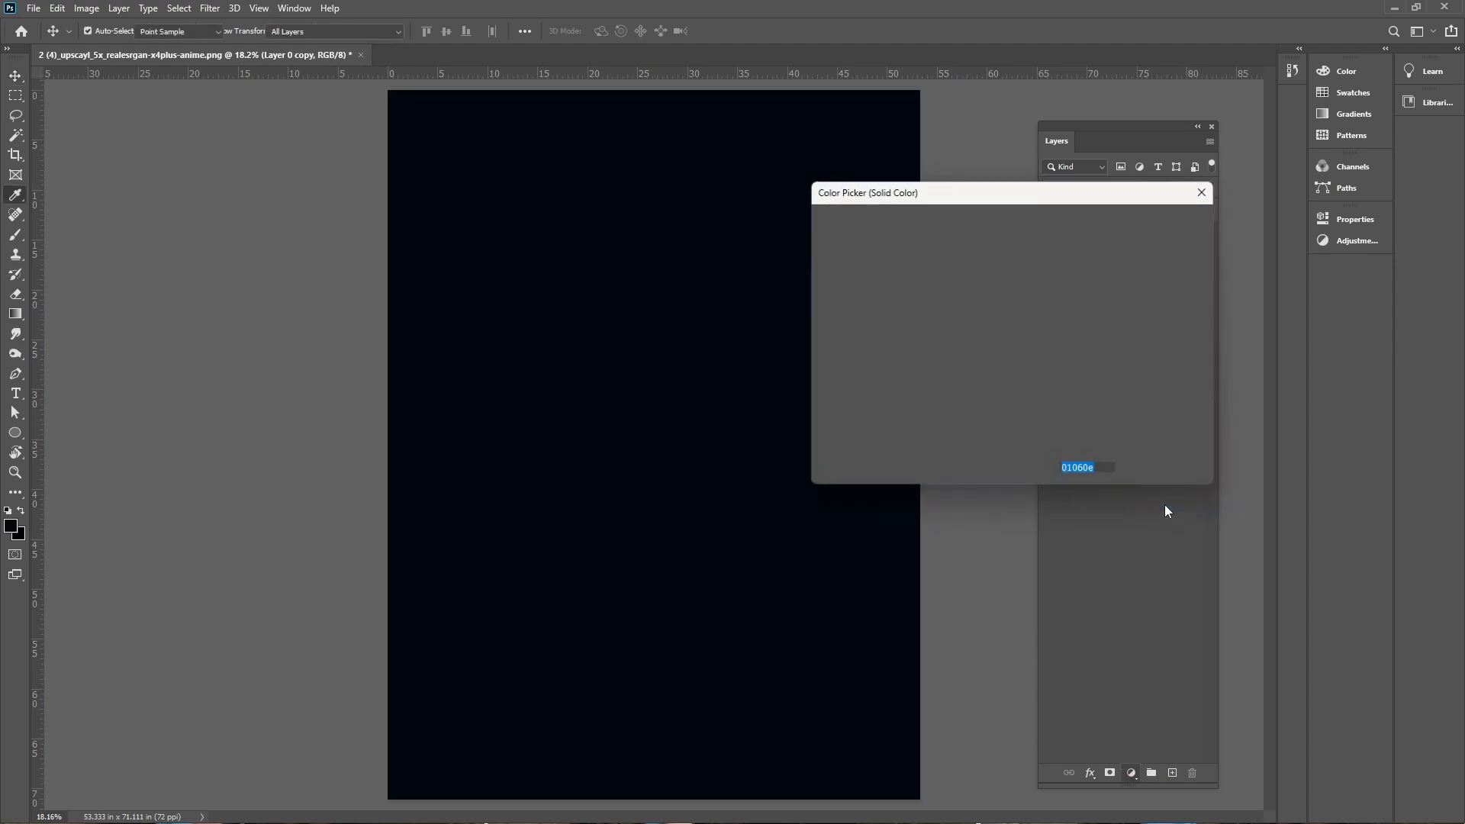
click(1012, 372)
key(Return)
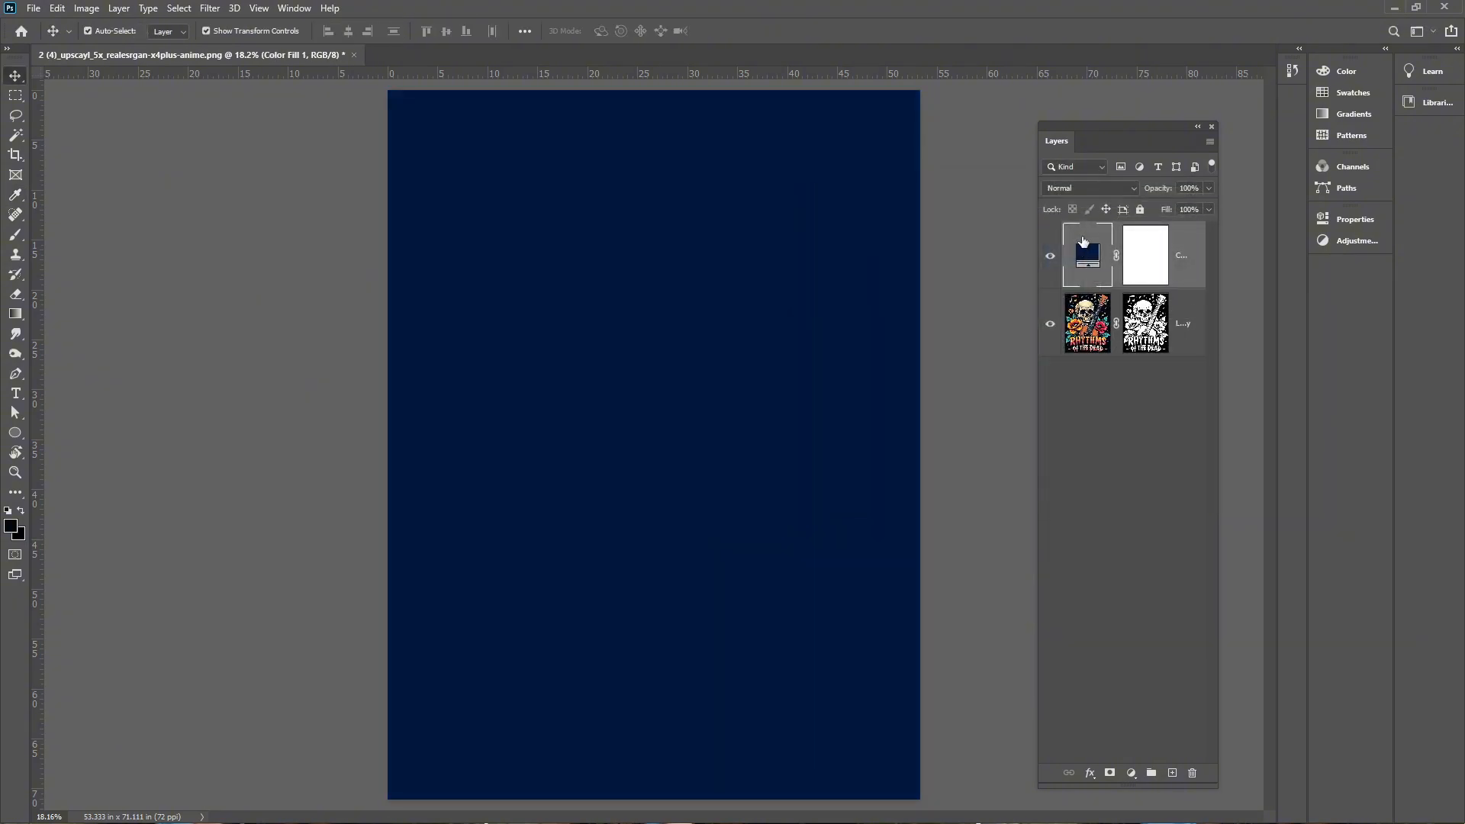
drag(1084, 241, 1123, 401)
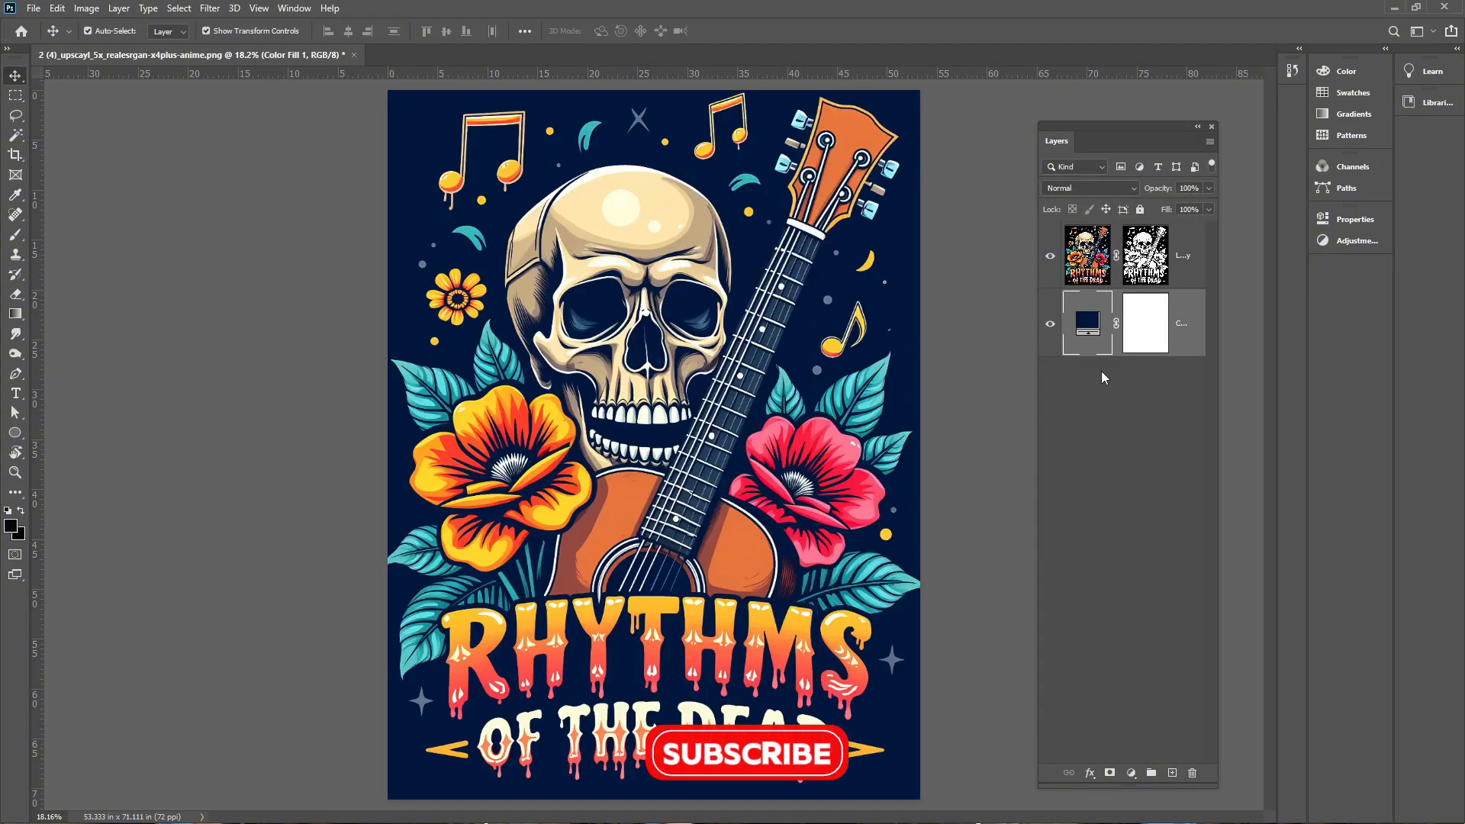
Preview the fill in dark red 3c0000 and dark grey 373737, cancel the colour change and delete the fill layer.
double_click(1087, 323)
click(1029, 265)
drag(1029, 265, 1029, 218)
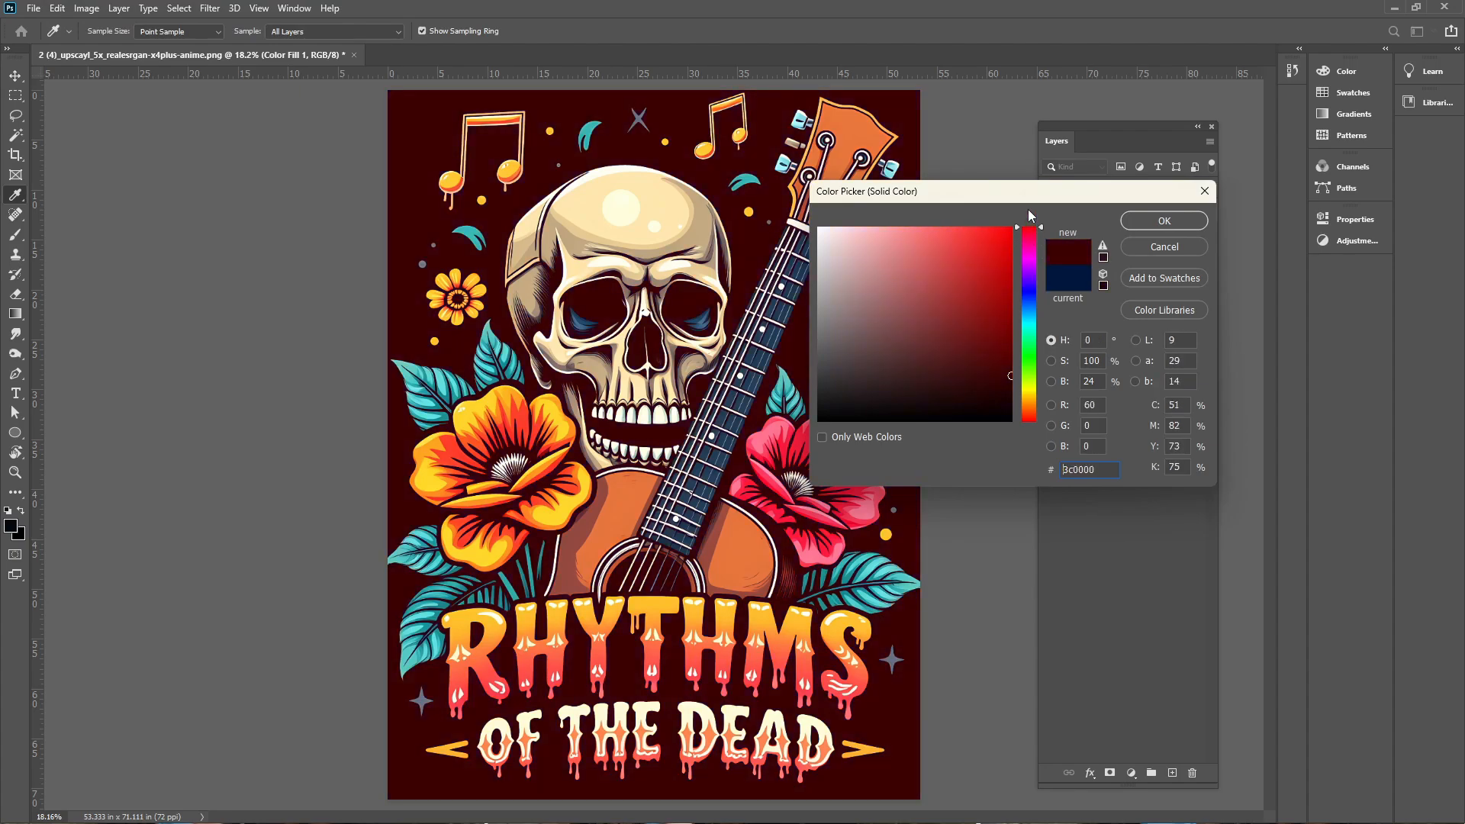
mouse_move(986, 318)
mouse_down()
mouse_move(1006, 379)
mouse_move(1029, 228)
mouse_move(1040, 473)
mouse_move(1038, 406)
mouse_move(1036, 453)
mouse_move(928, 412)
mouse_move(763, 386)
mouse_move(702, 355)
mouse_move(686, 396)
mouse_move(678, 379)
mouse_up()
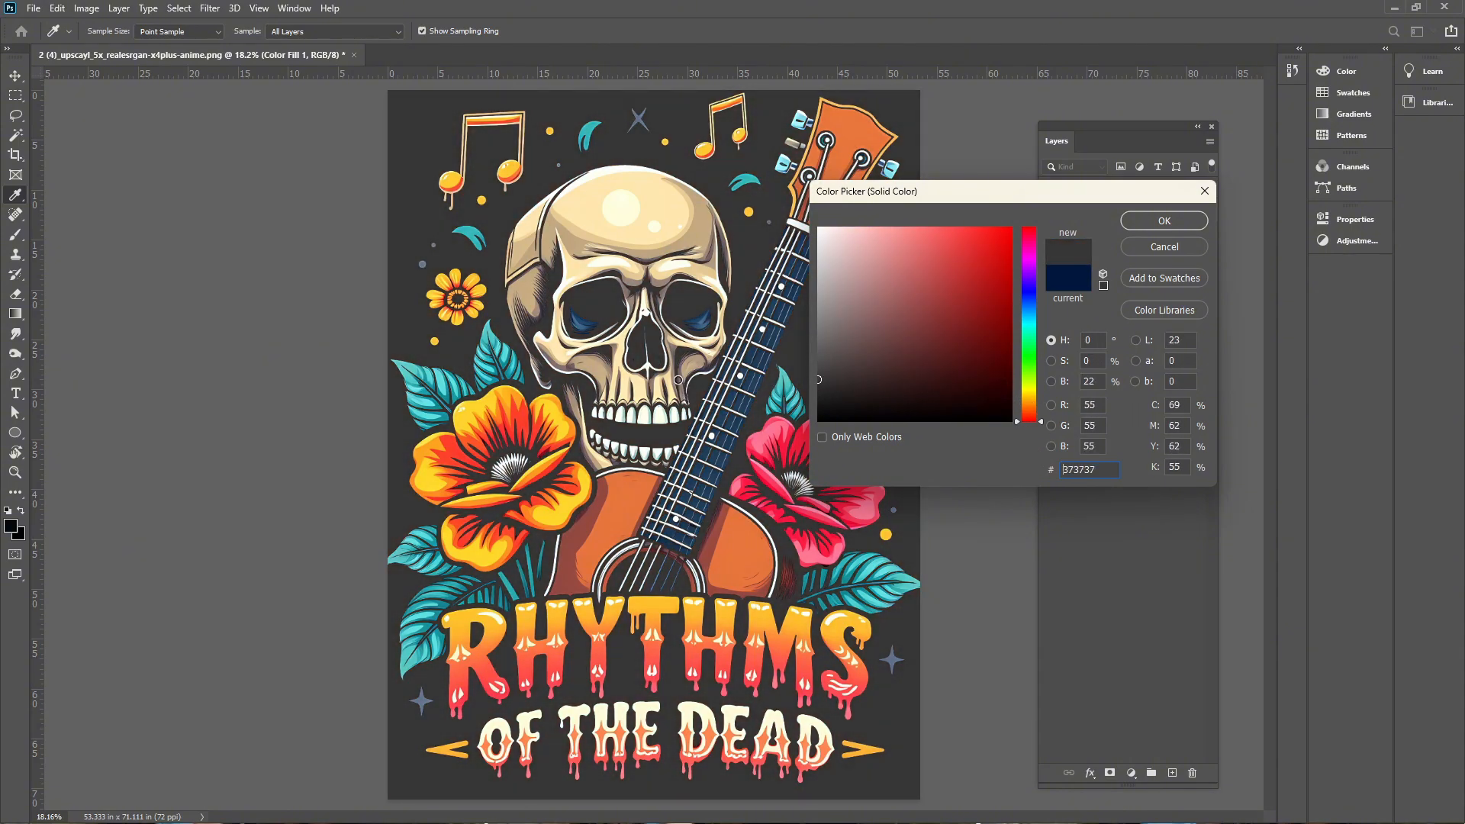
click(1144, 244)
key(Delete)
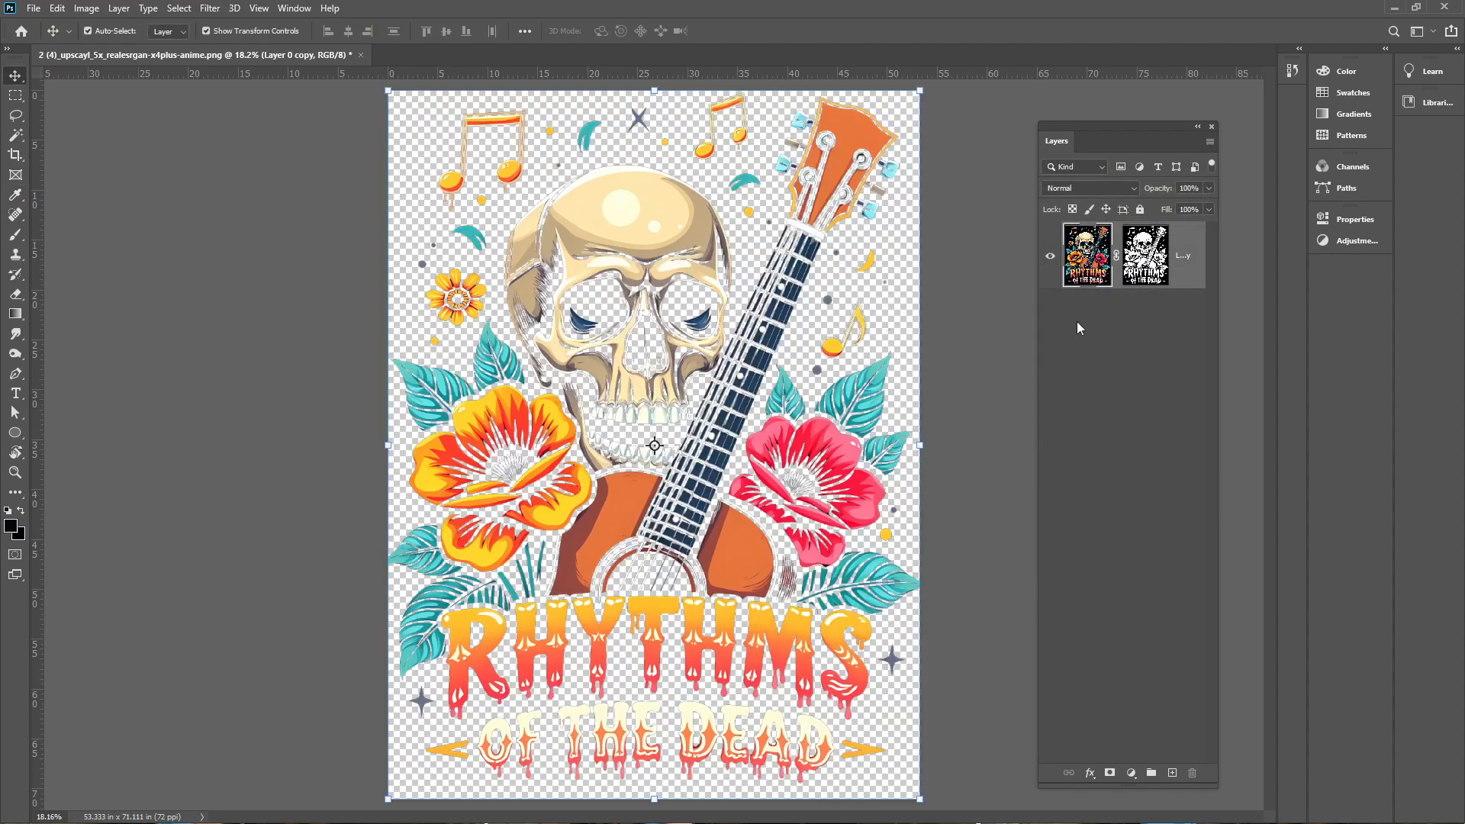
Open the upscaled Dance with the Dead PNG from the DAY OF THE DEAD folder as a separate Photoshop document.
key(alt+Tab)
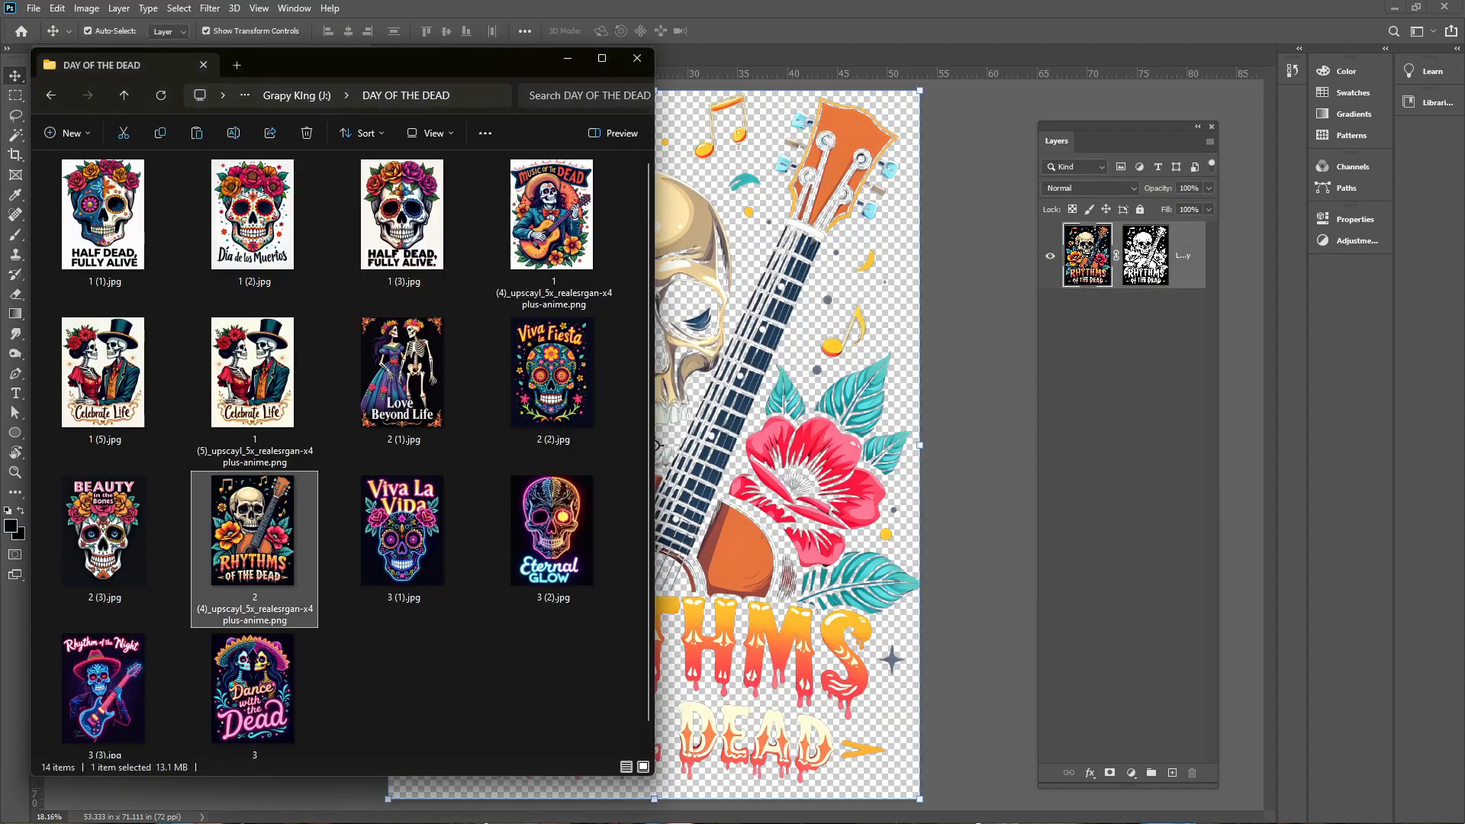
drag(259, 690, 718, 193)
drag(717, 72, 717, 55)
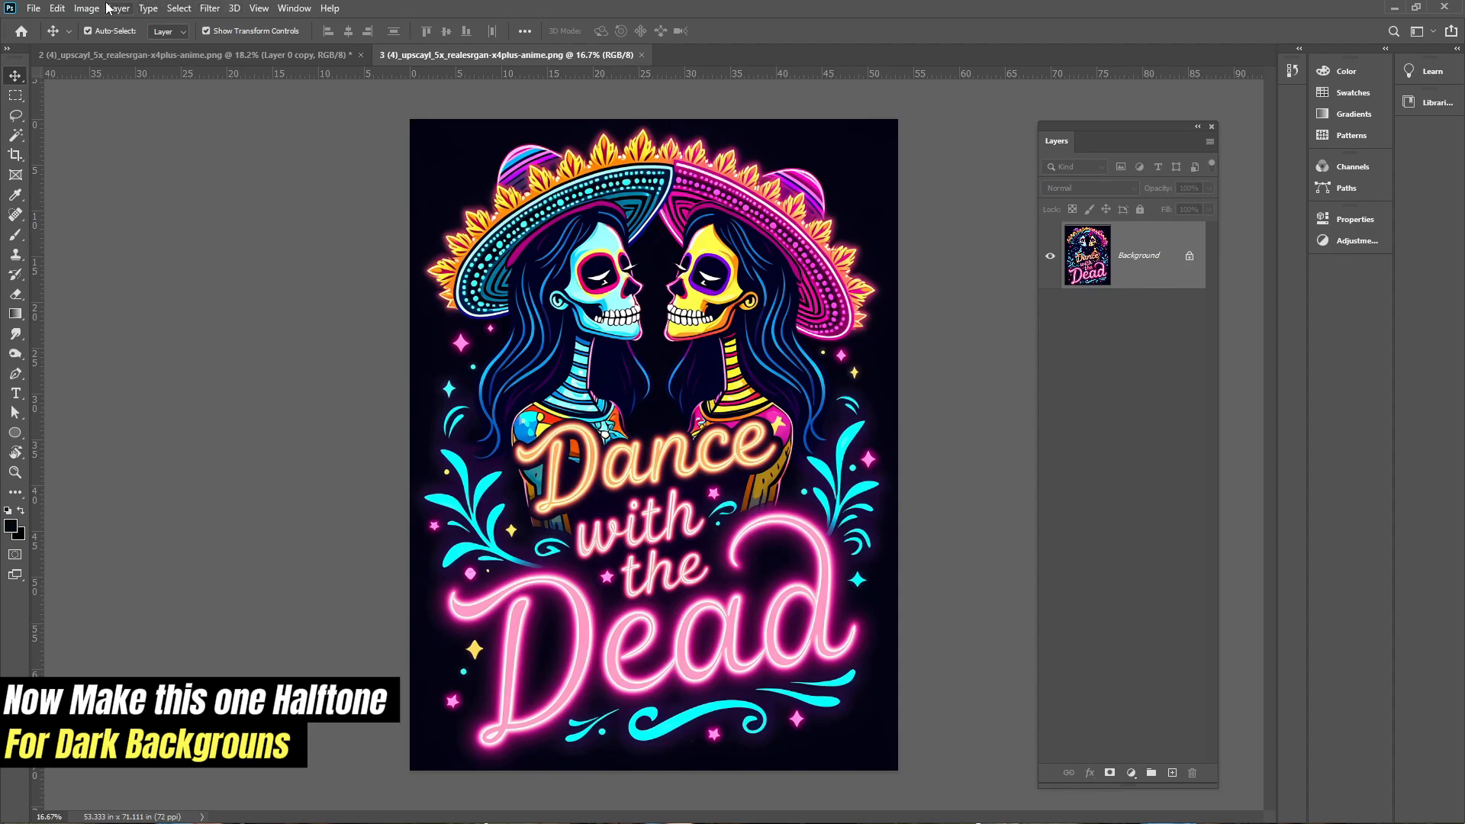
Resize the Dance with the Dead image to 15 by 20 inches at 300 pixels per inch.
click(89, 7)
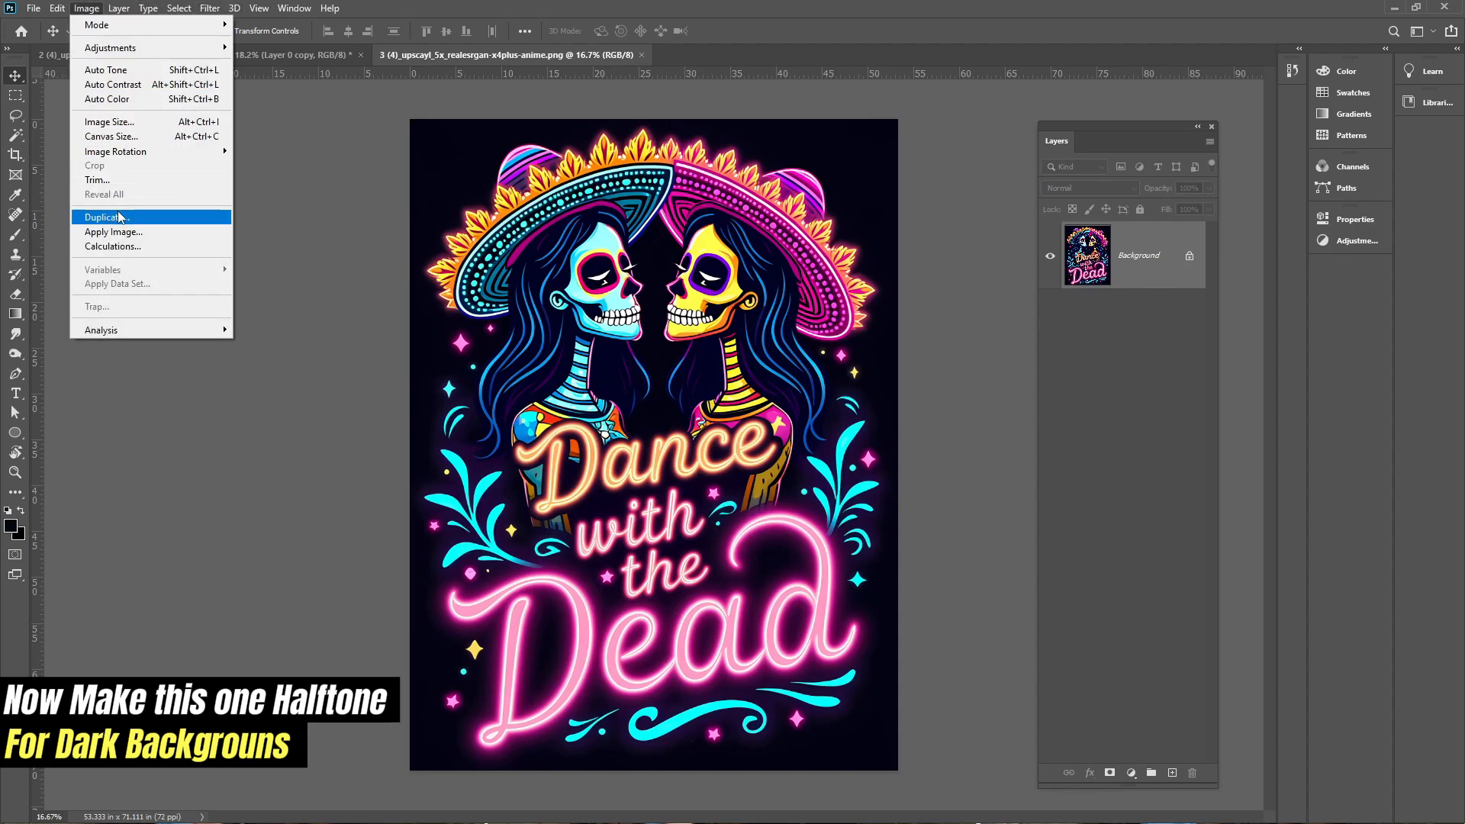
click(109, 121)
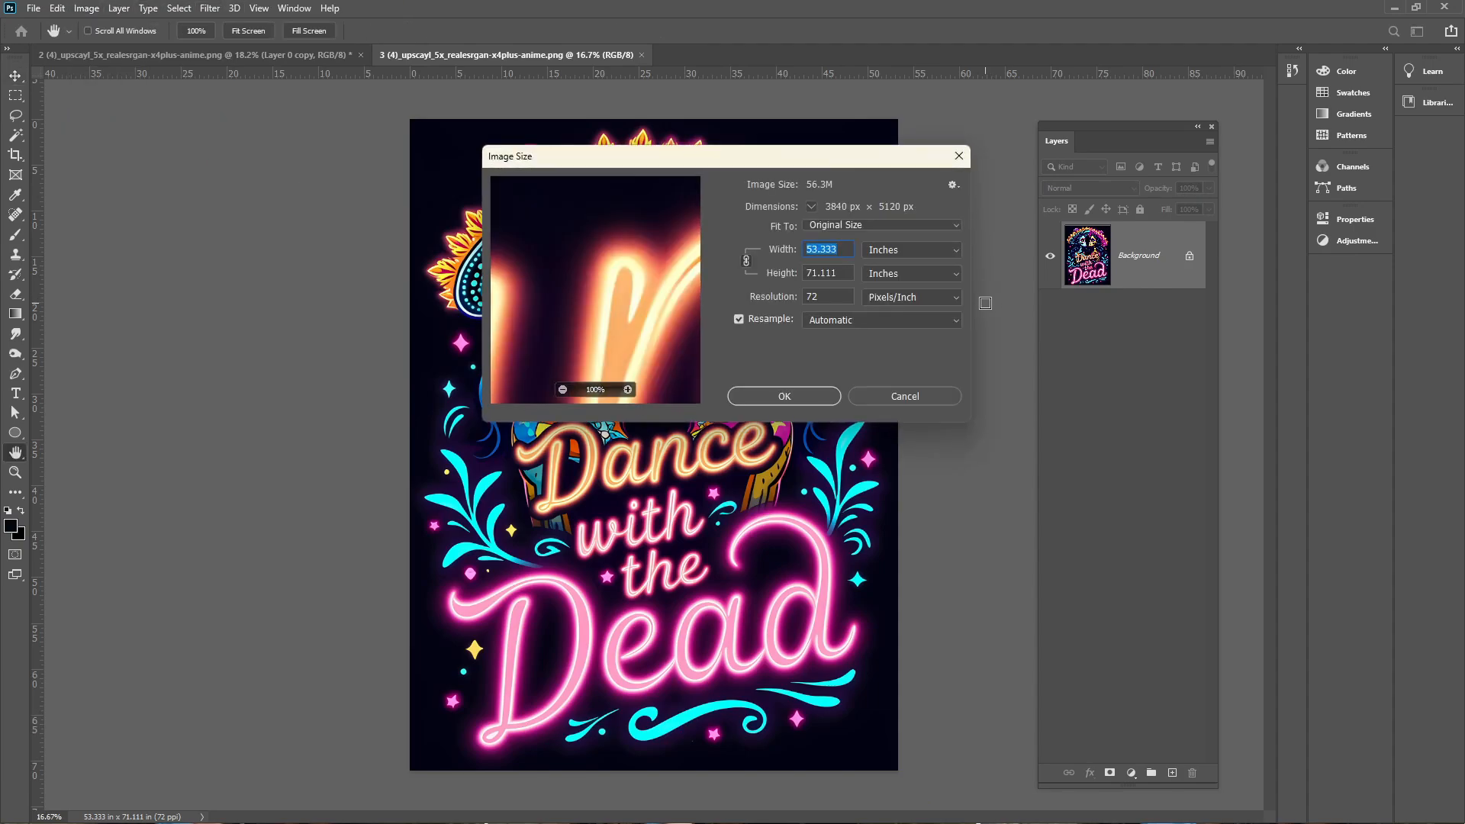
double_click(829, 297)
text(300)
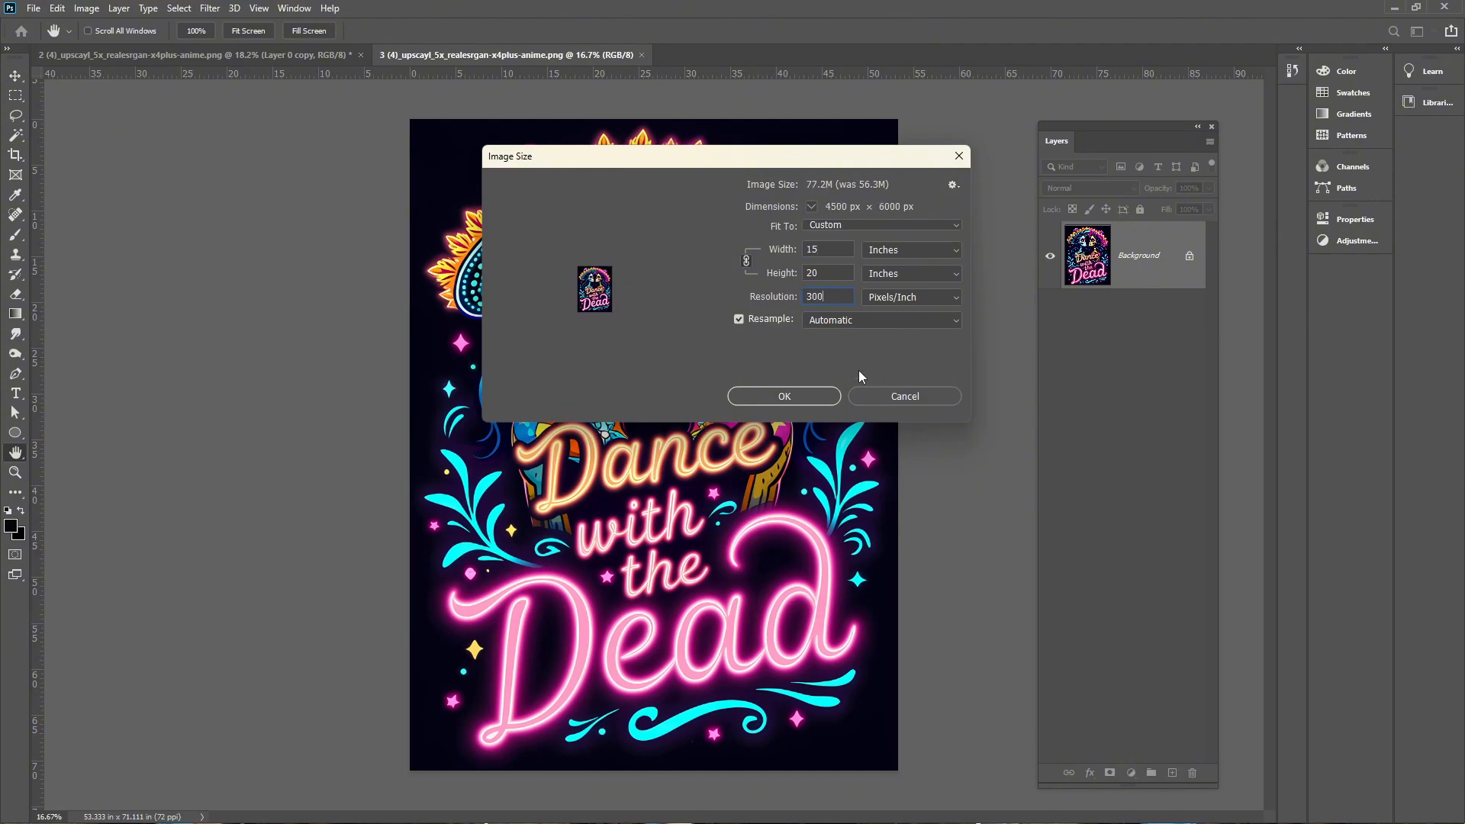
click(763, 395)
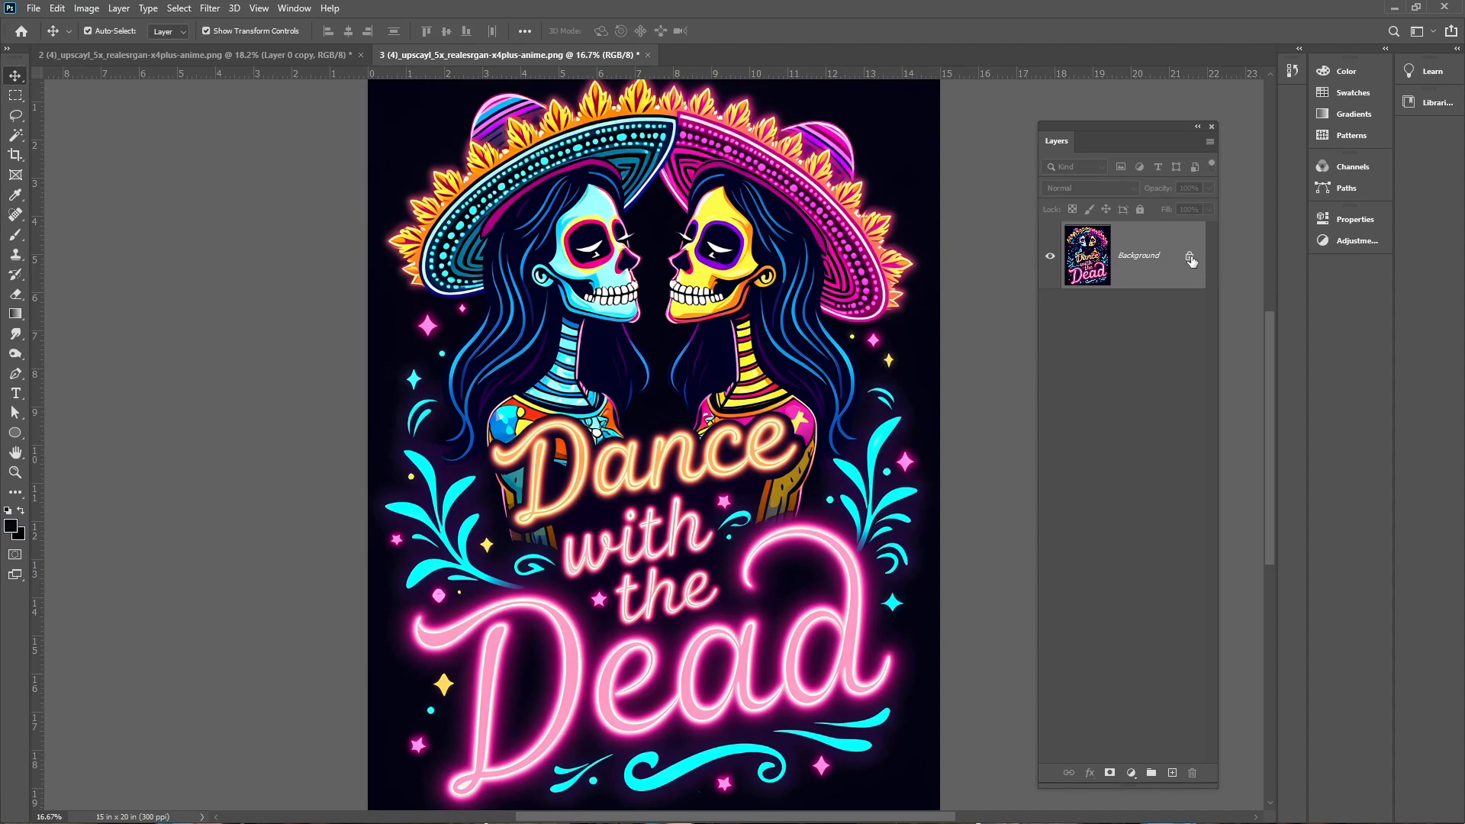
Unlock the background layer and duplicate the image as a new document under the default copy name.
click(1189, 258)
click(86, 7)
click(107, 222)
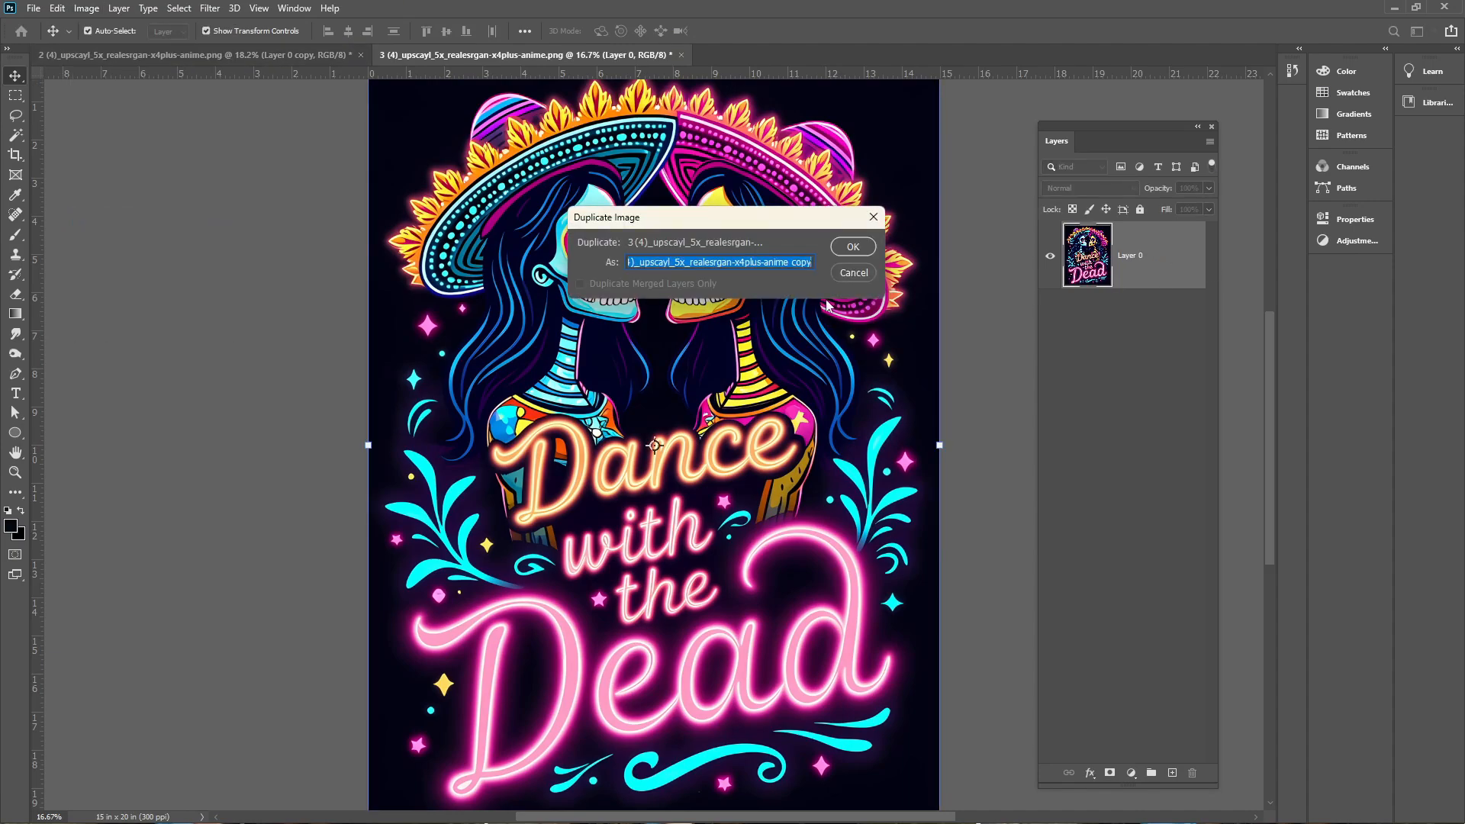
click(846, 251)
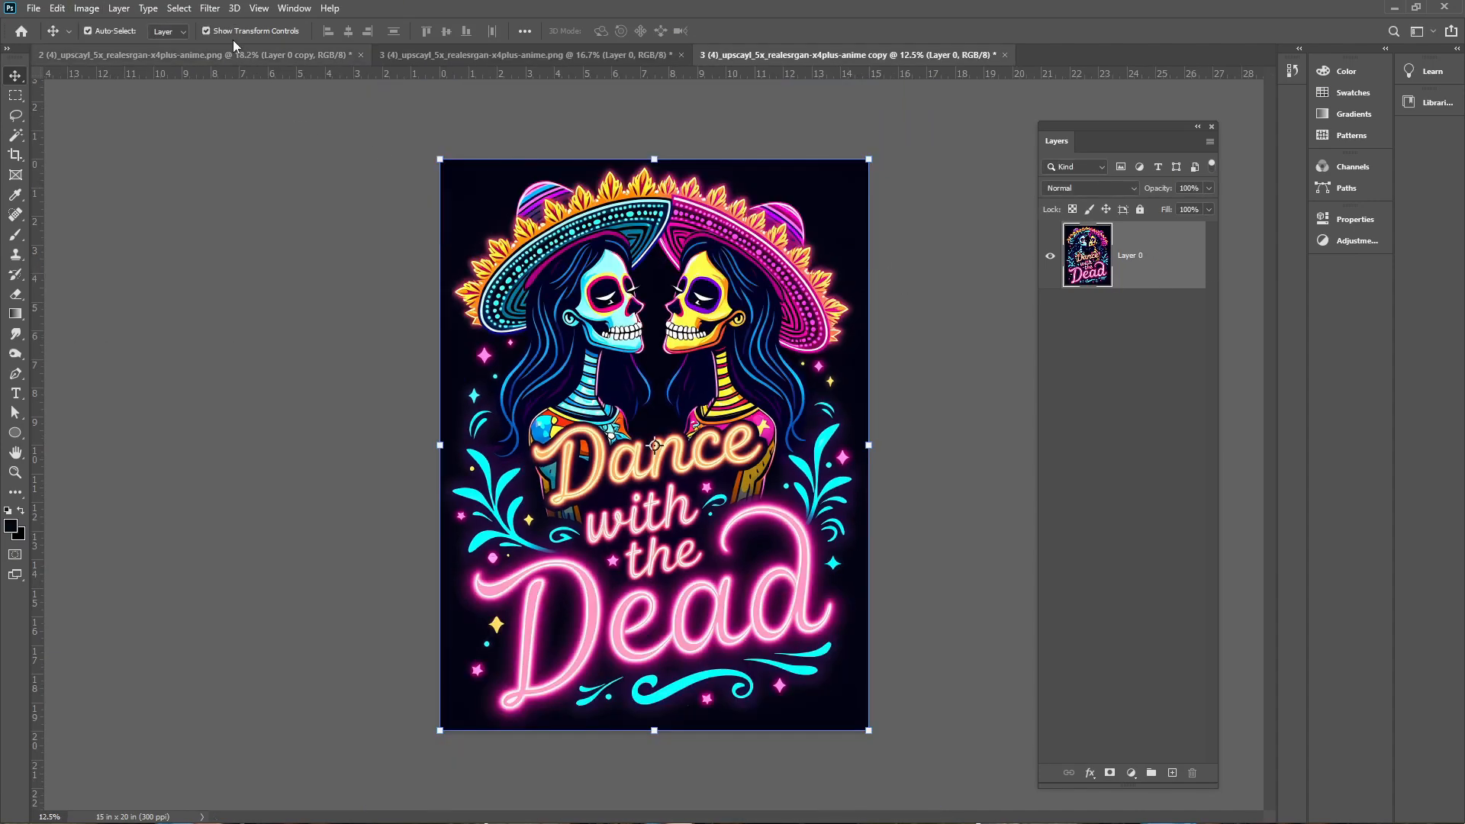
Convert the duplicated Dance with the Dead document to grayscale mode.
click(86, 8)
mouse_move(92, 24)
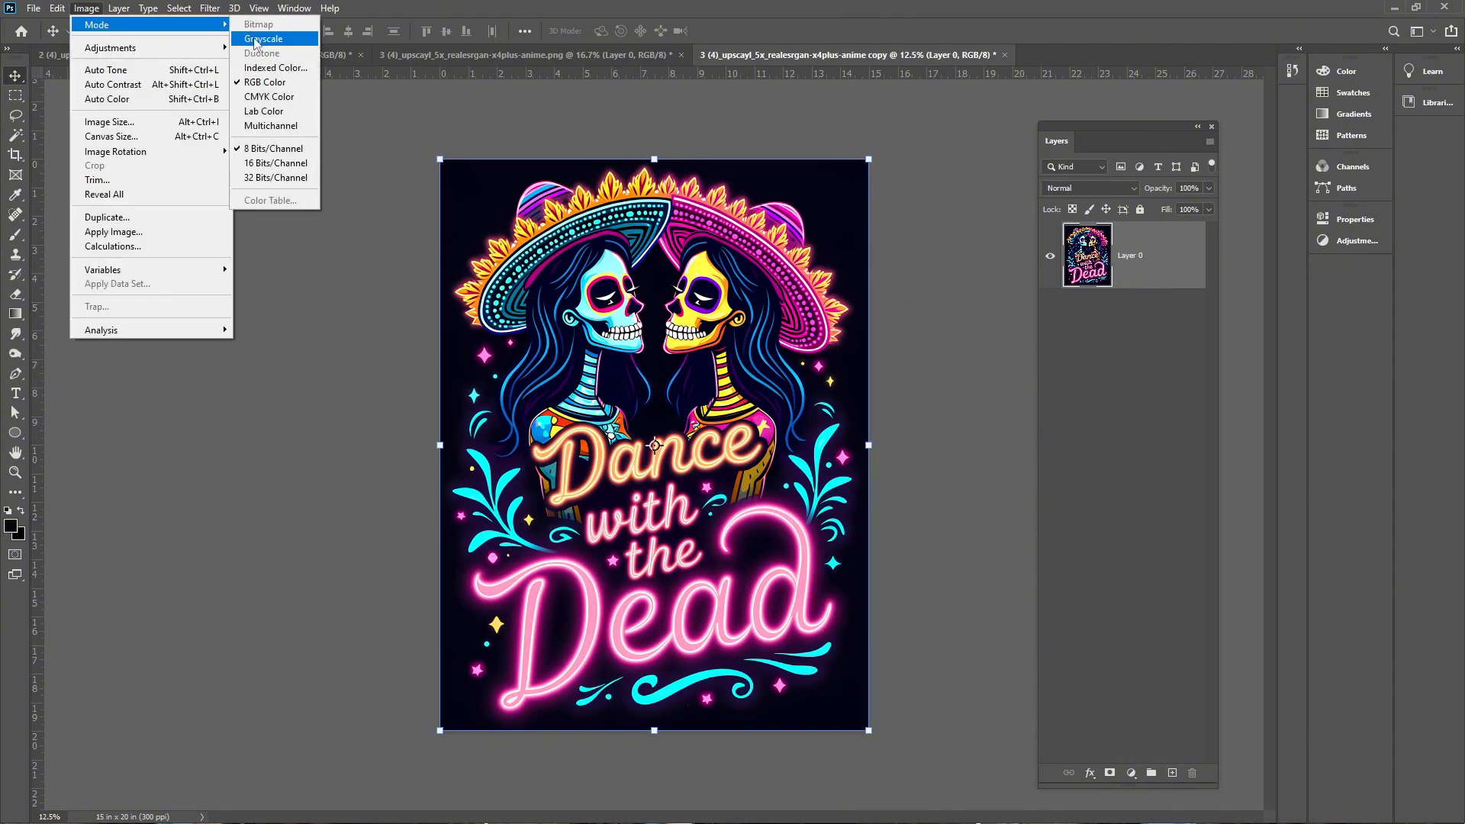
click(259, 39)
Apply Levels to the grayscale image with the black input at 8 and the white input at 85.
click(86, 7)
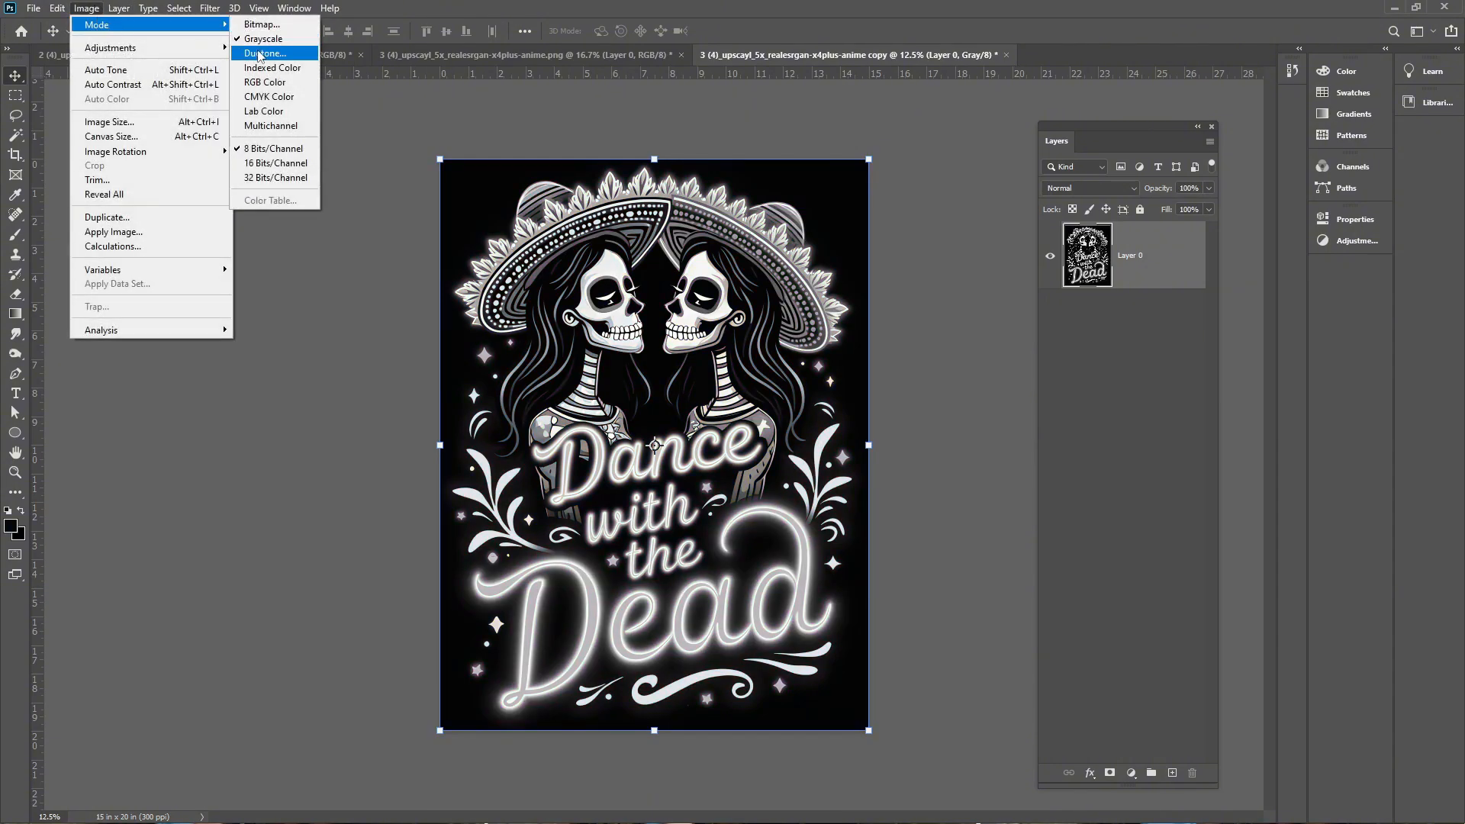
mouse_move(190, 50)
click(263, 62)
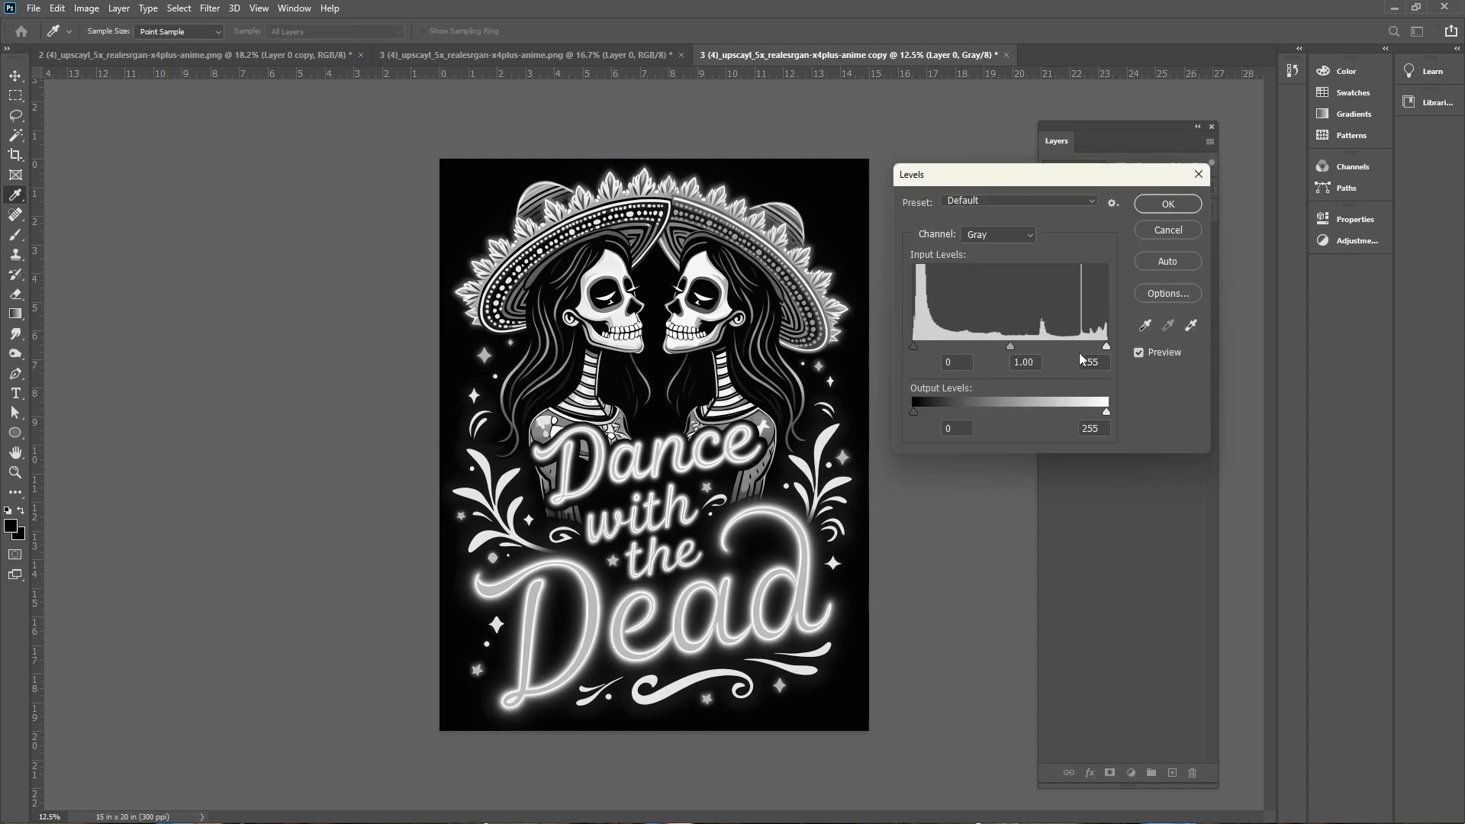
drag(1106, 347, 920, 345)
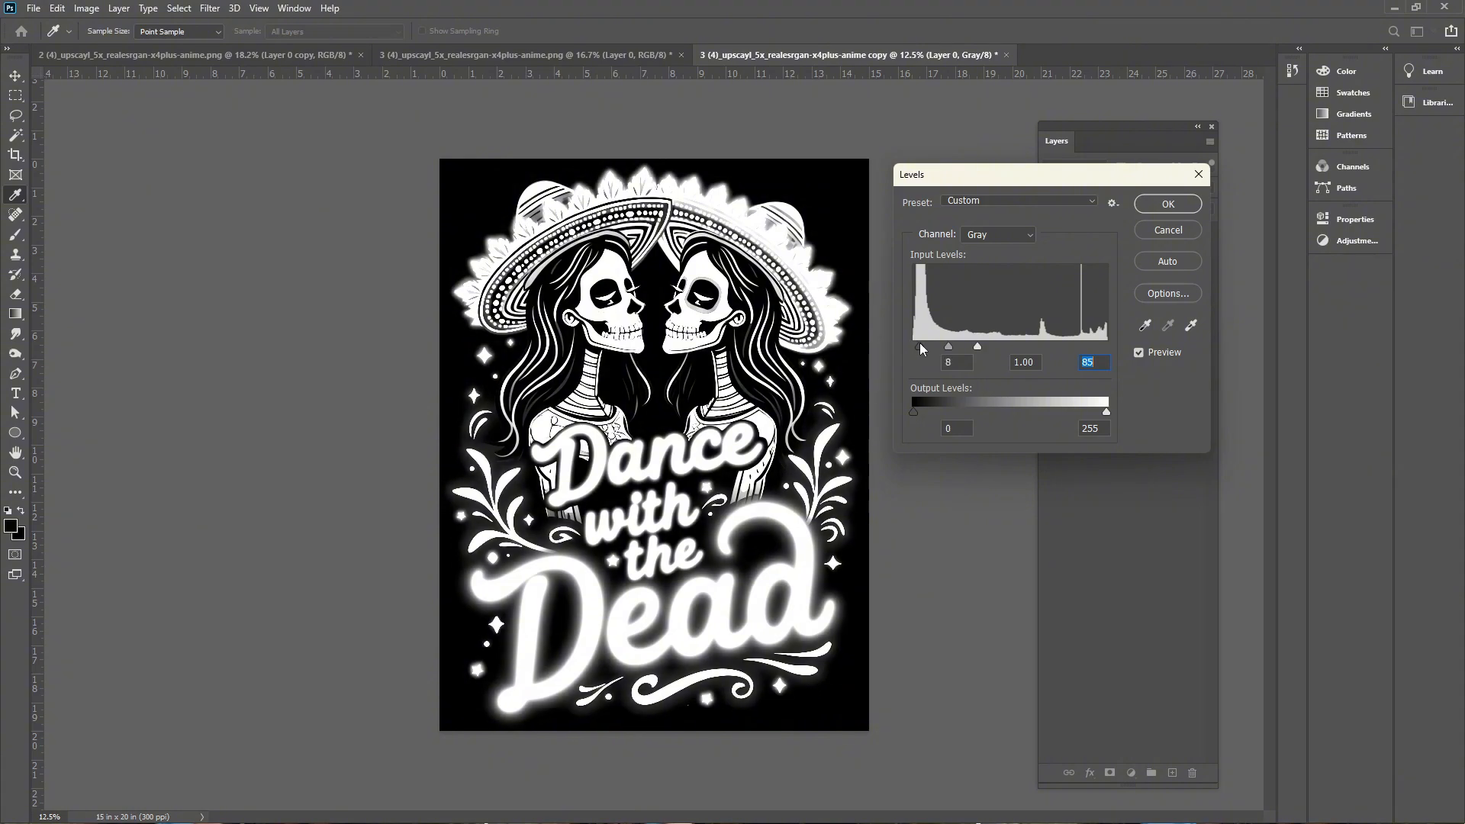
key(Return)
Convert the grayscale image to bitmap at 300 pixels per inch with a 45 lines/inch, 22.5-degree round halftone screen.
click(86, 8)
mouse_move(97, 24)
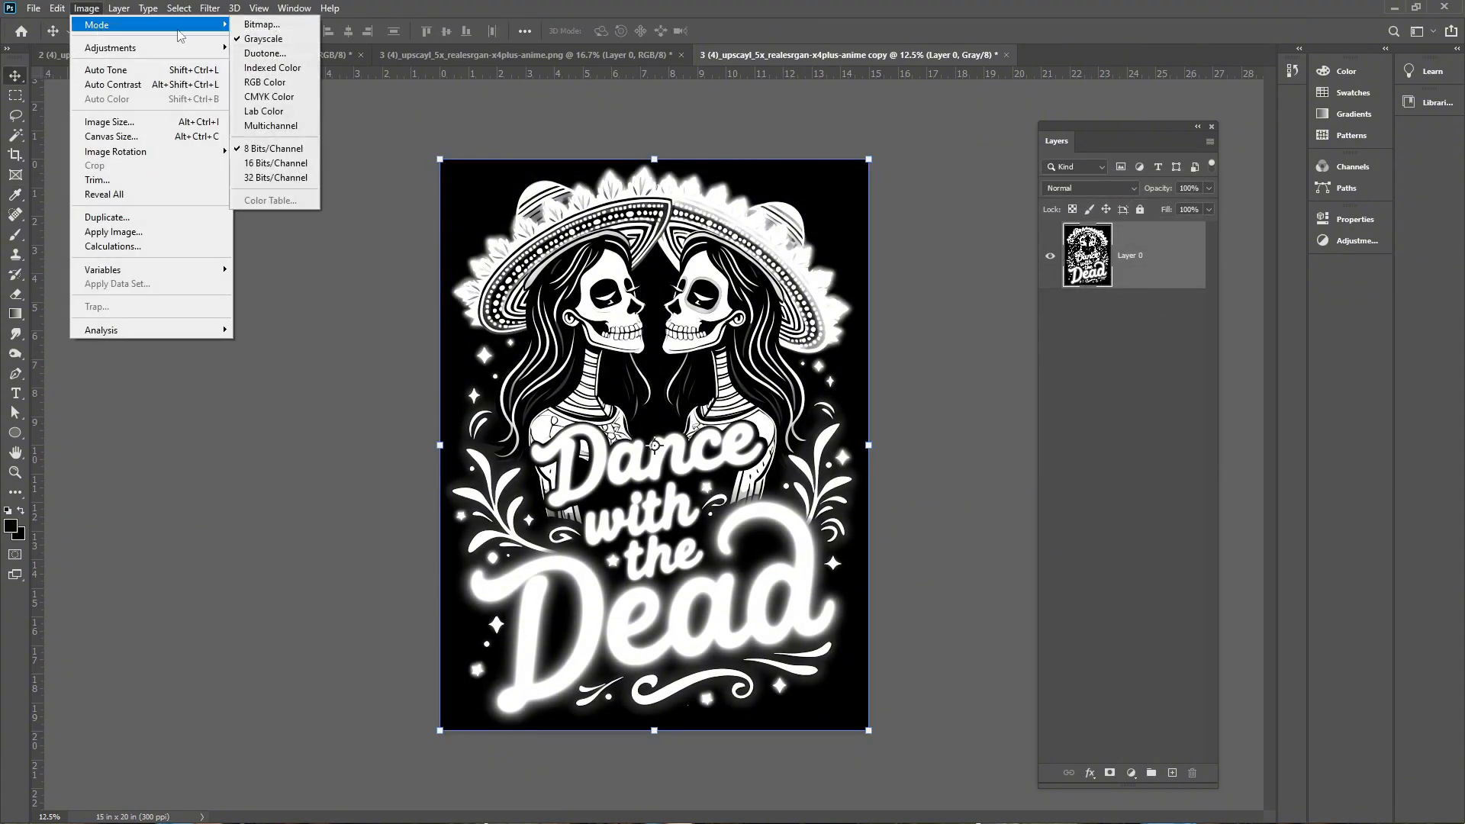
click(288, 30)
click(666, 312)
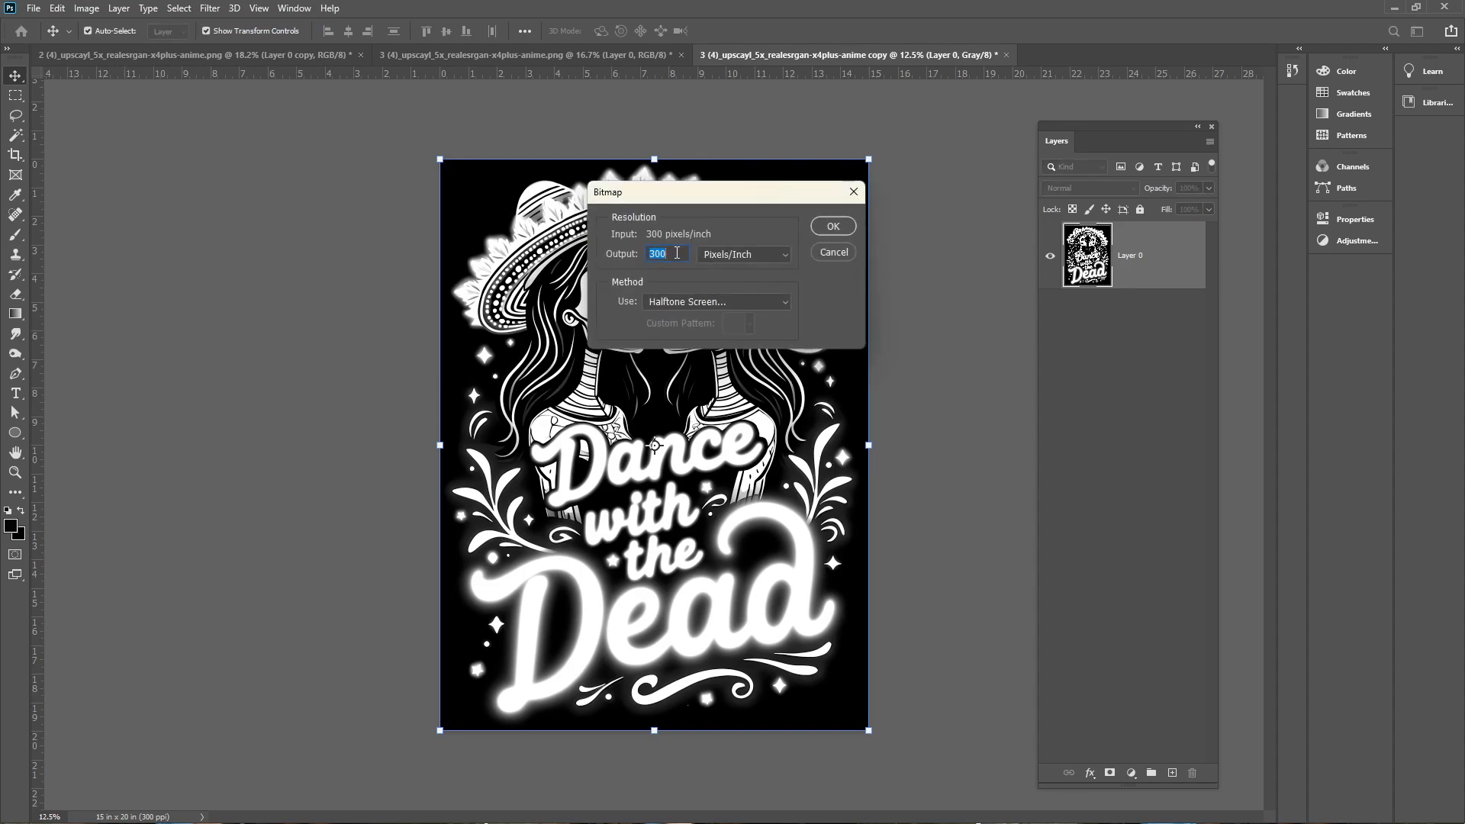
click(825, 229)
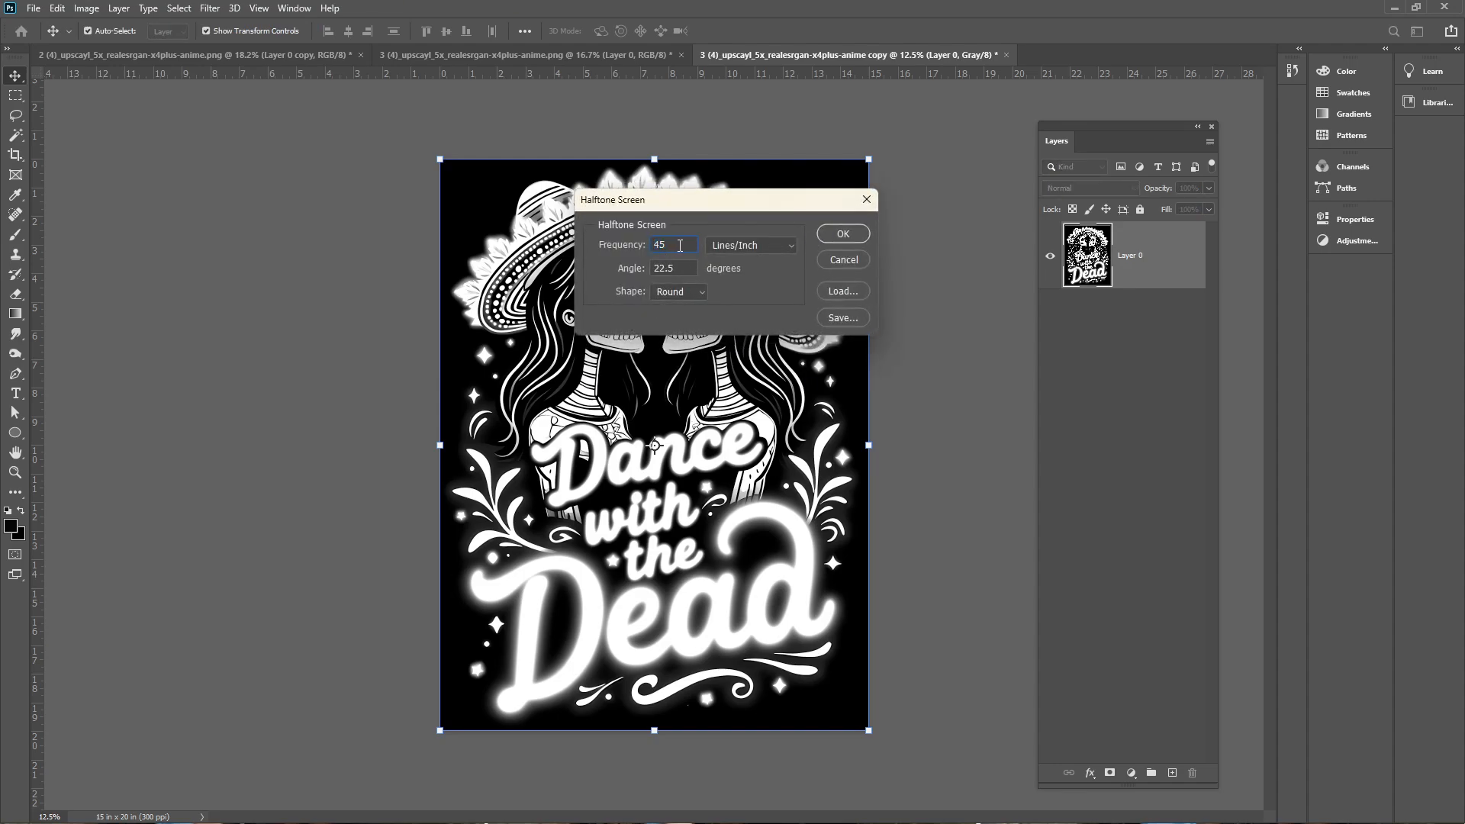
click(843, 234)
Check the halftone dots around the Dance and Dead lettering, and copy the entire bitmap image.
key(ctrl+plus)
key(ctrl+plus)
key(ctrl+plus)
key(ctrl+plus)
key(ctrl+plus)
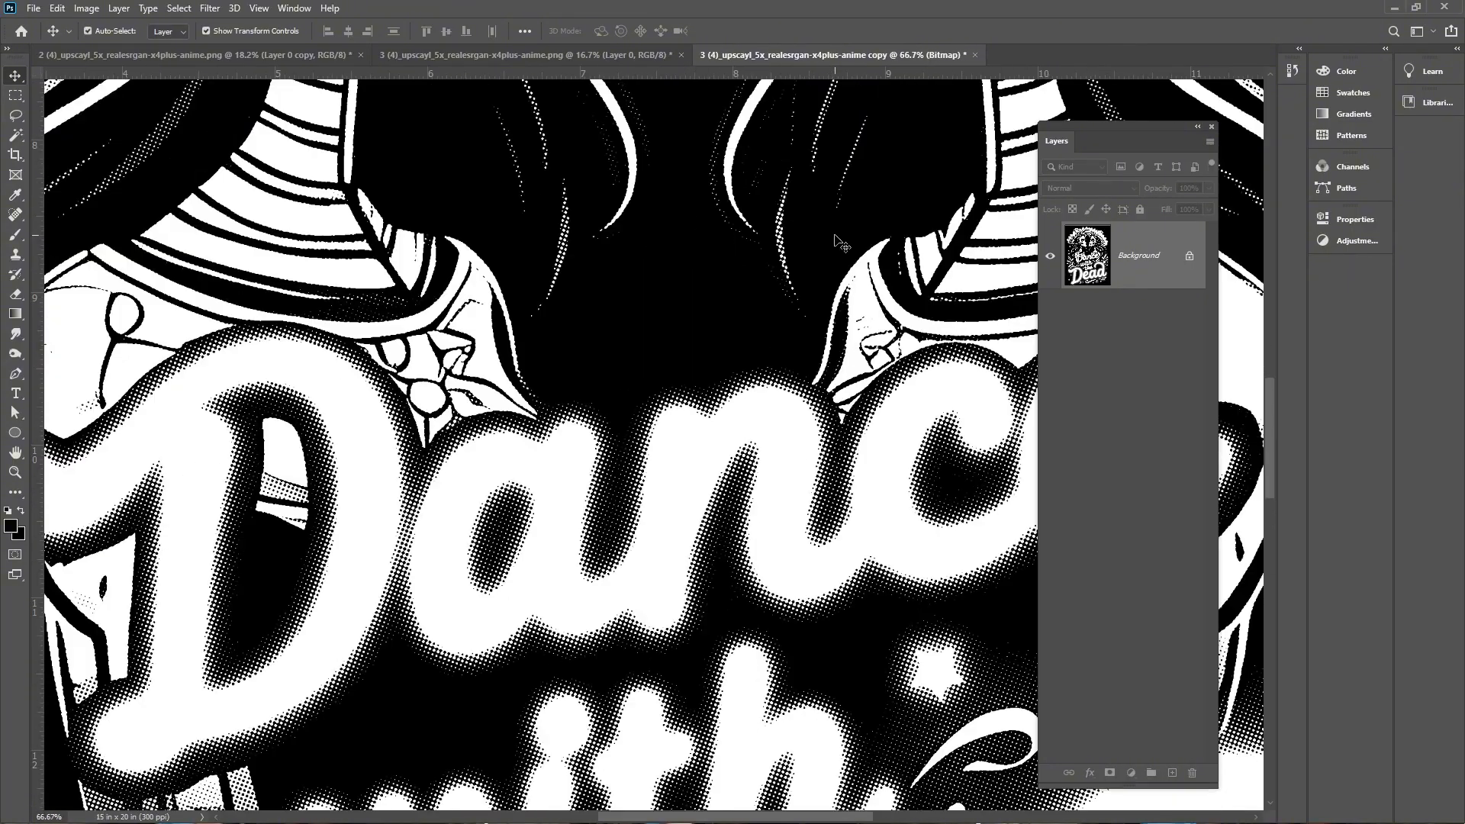
drag(423, 672, 634, 84)
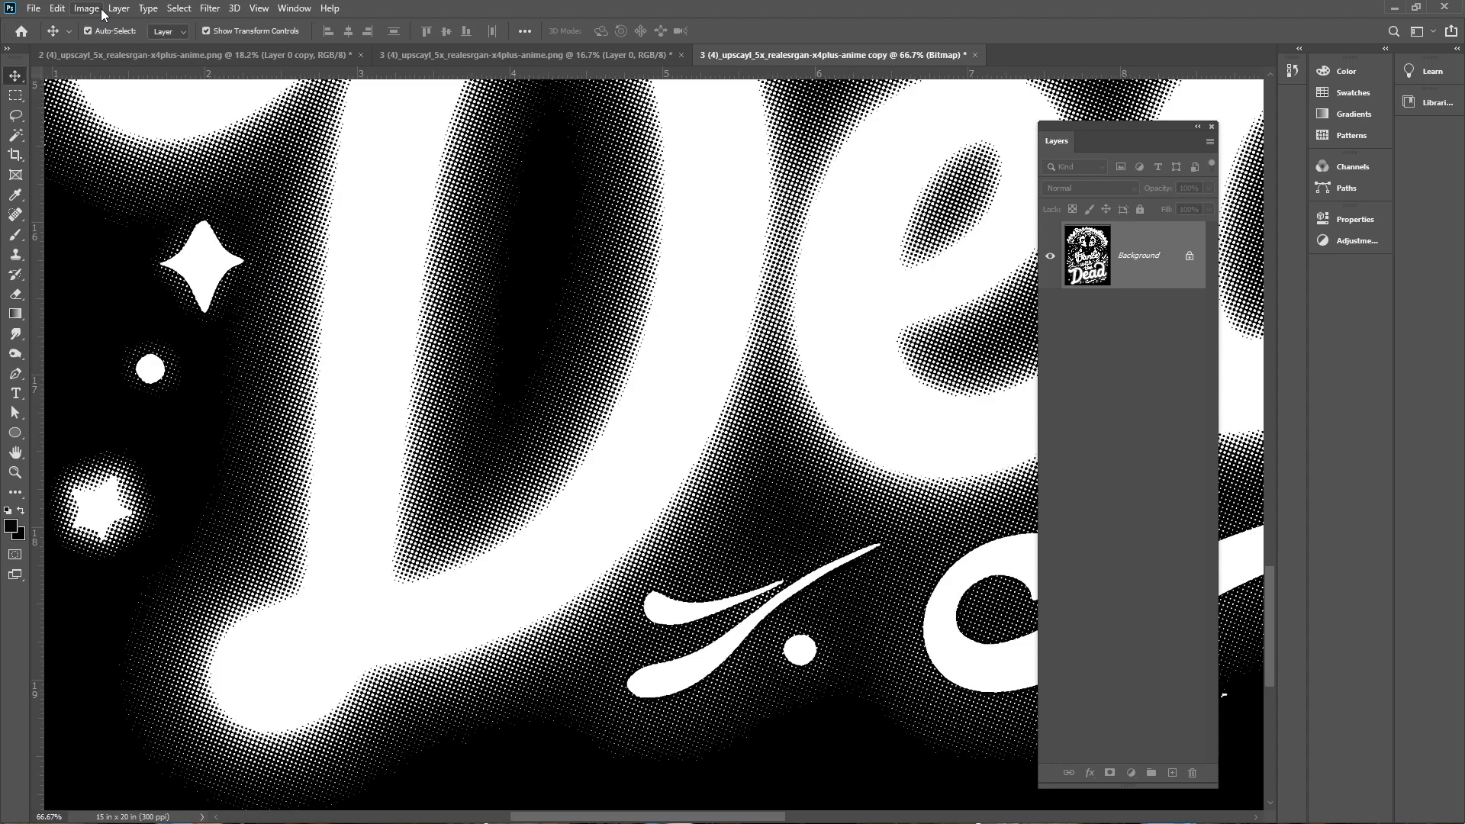
click(58, 9)
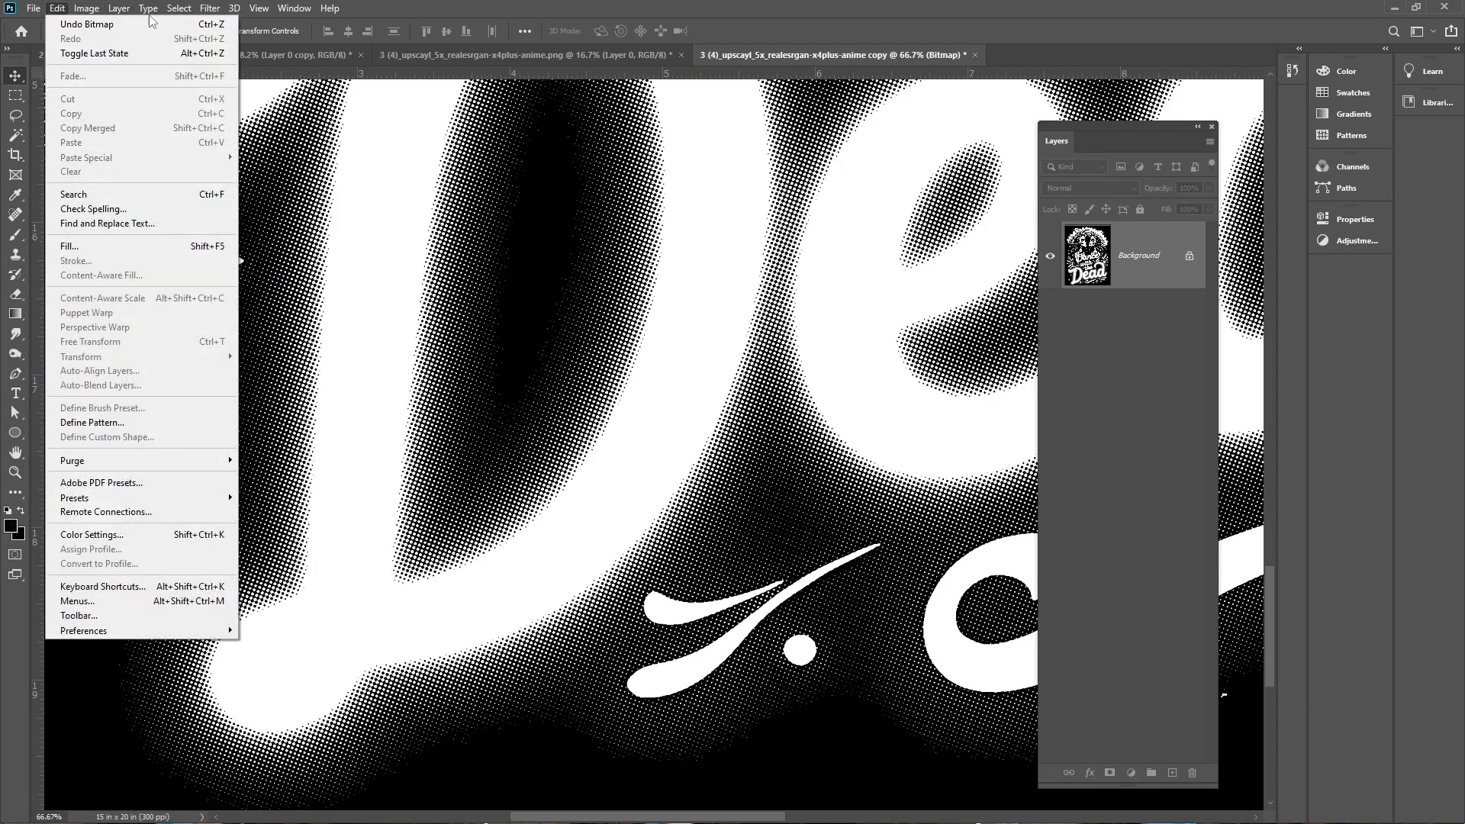
click(195, 24)
click(58, 9)
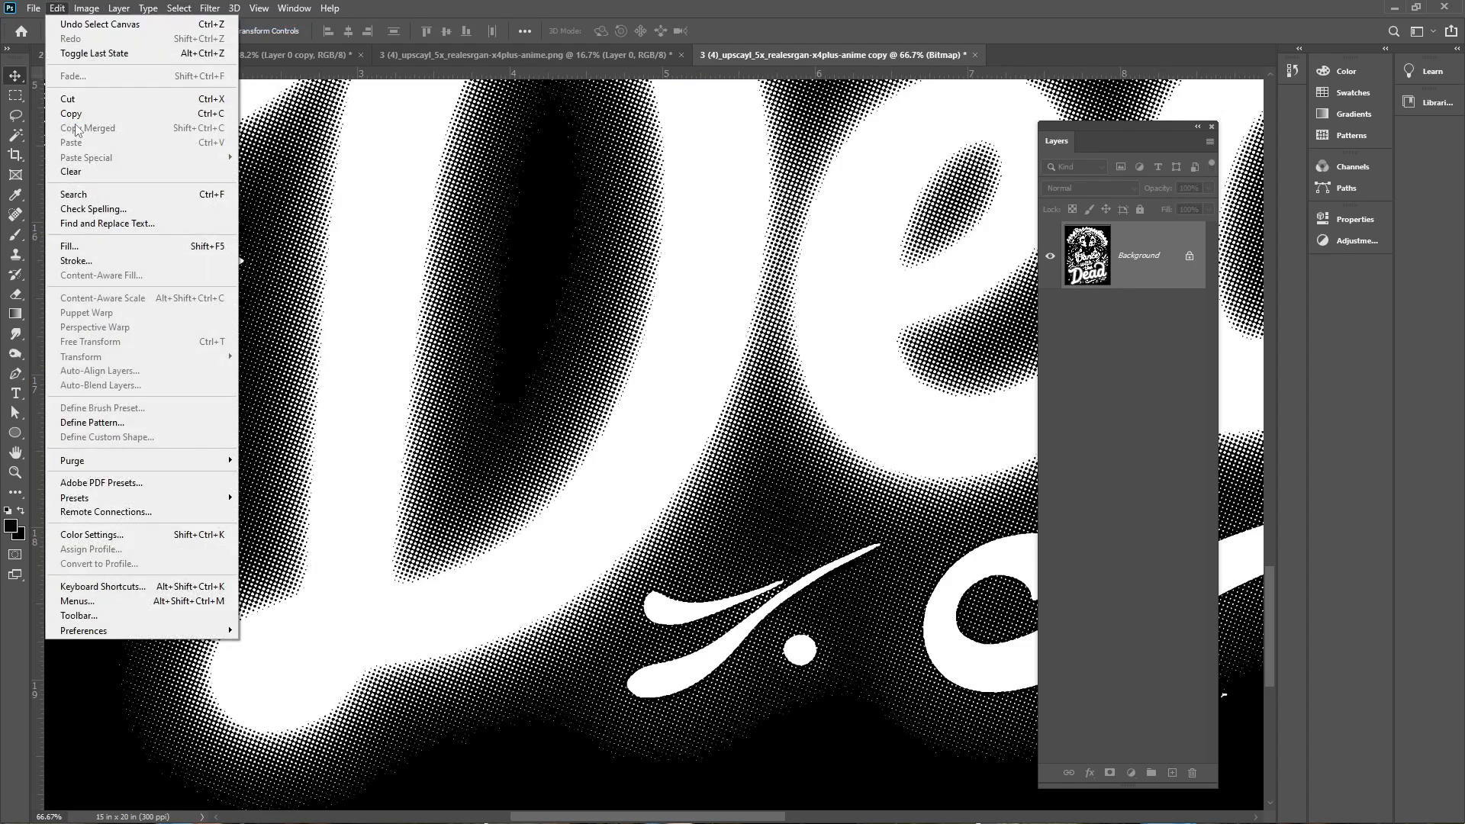
click(71, 113)
Add a layer mask to Layer 0 in the color Dance with the Dead document and paste the copied halftone into the mask.
click(564, 58)
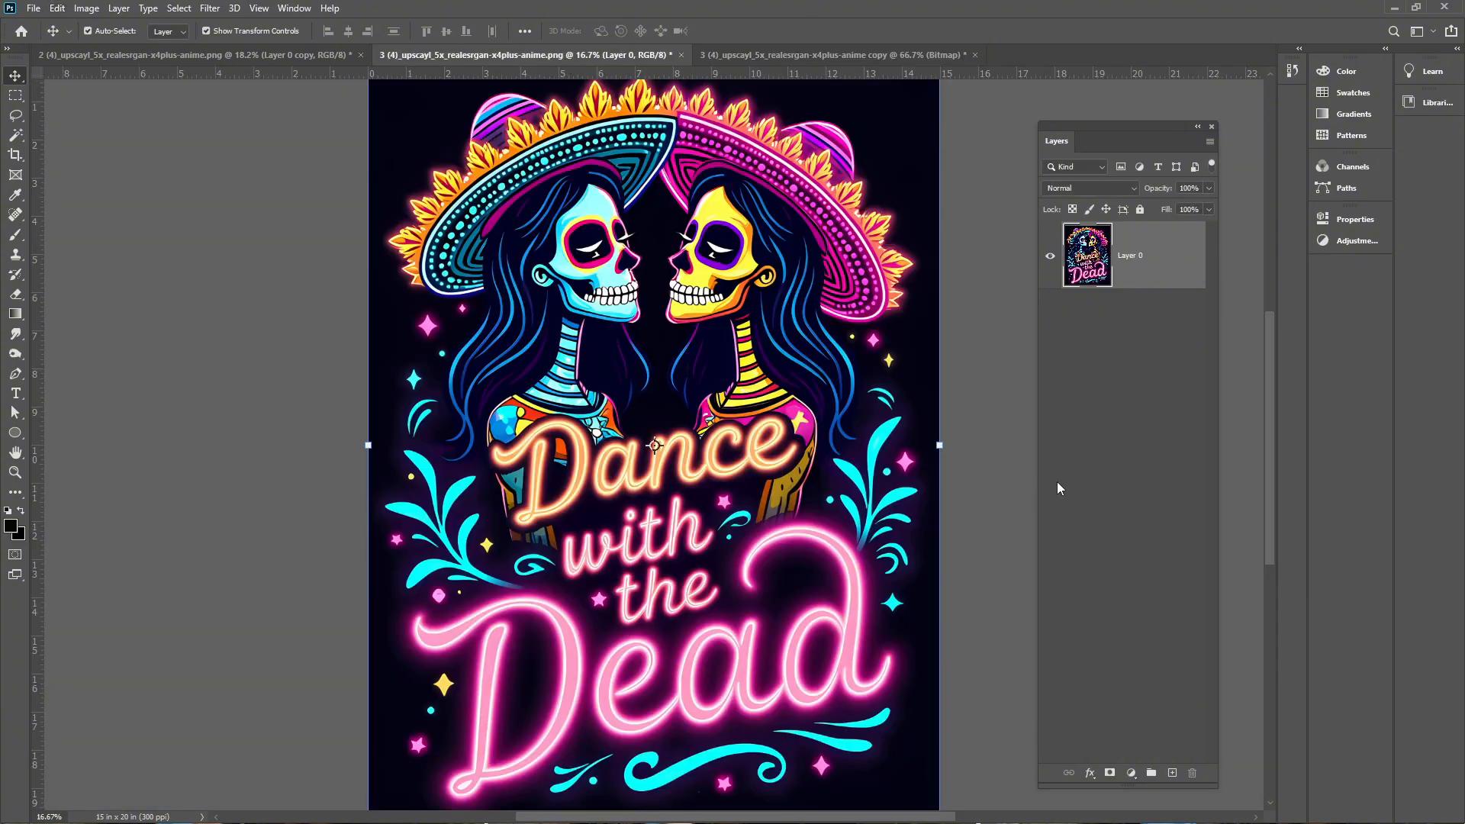
click(1108, 774)
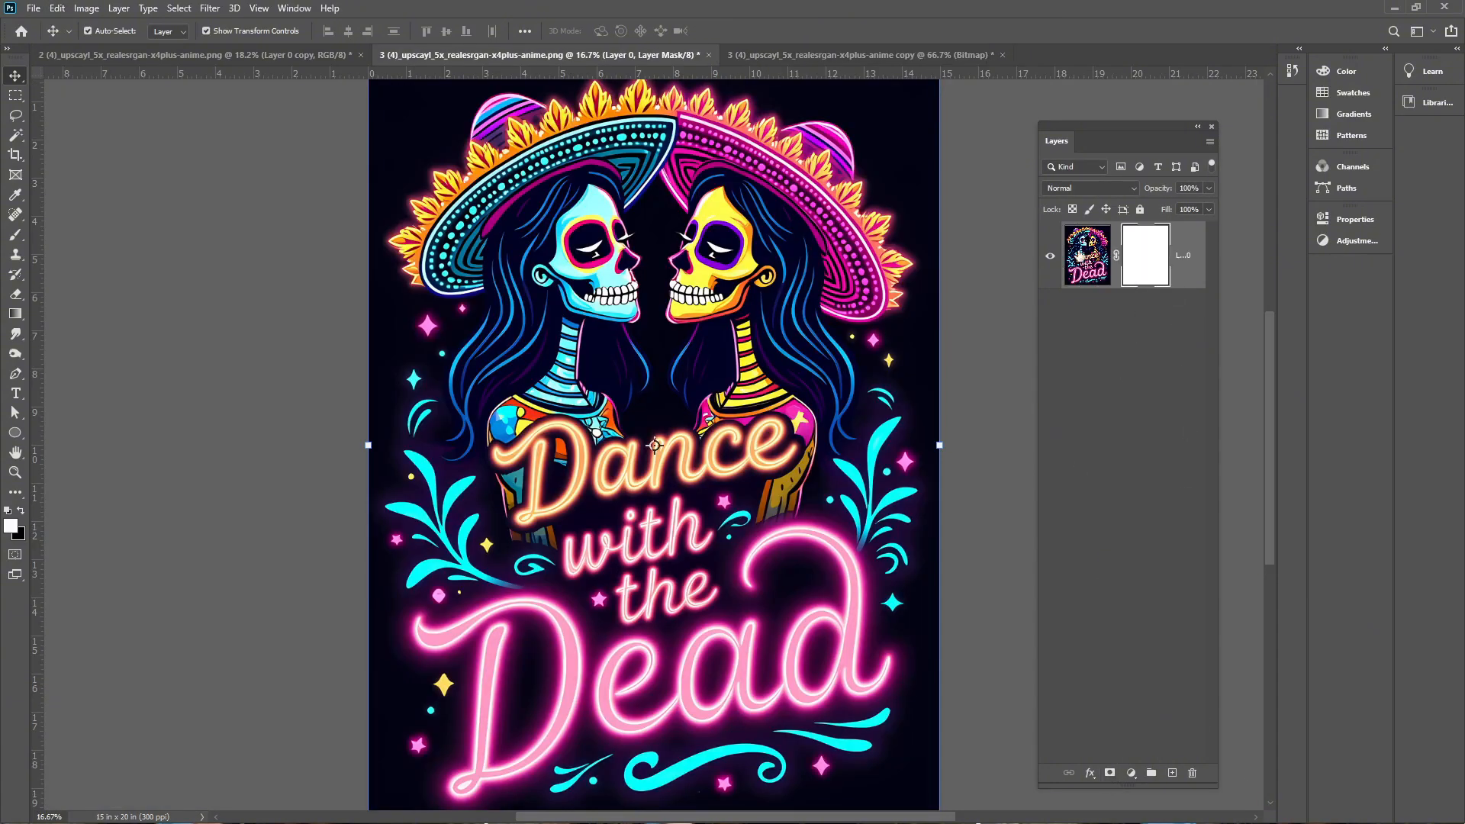
alt+click(1161, 265)
click(57, 8)
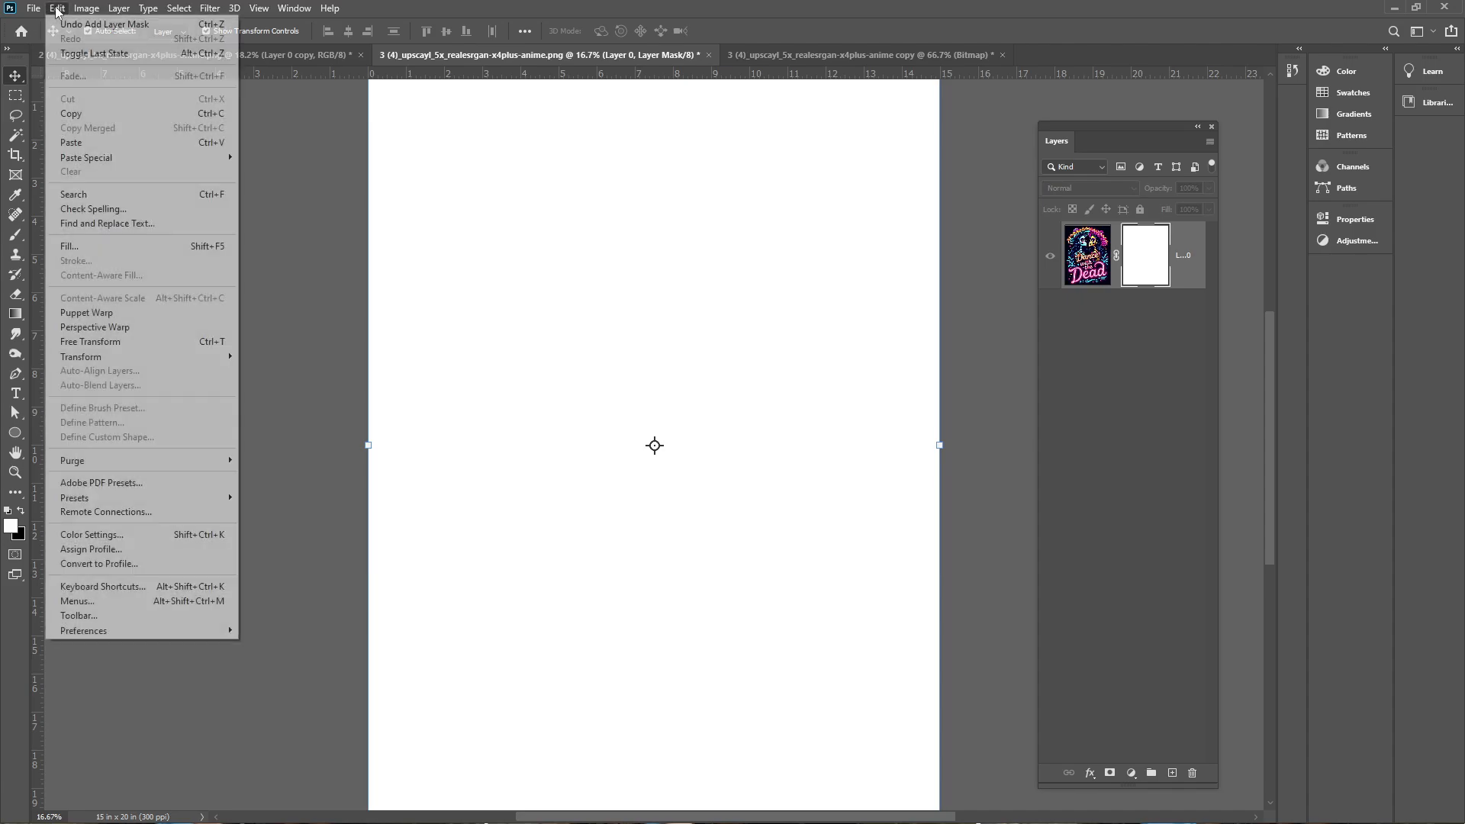
click(102, 140)
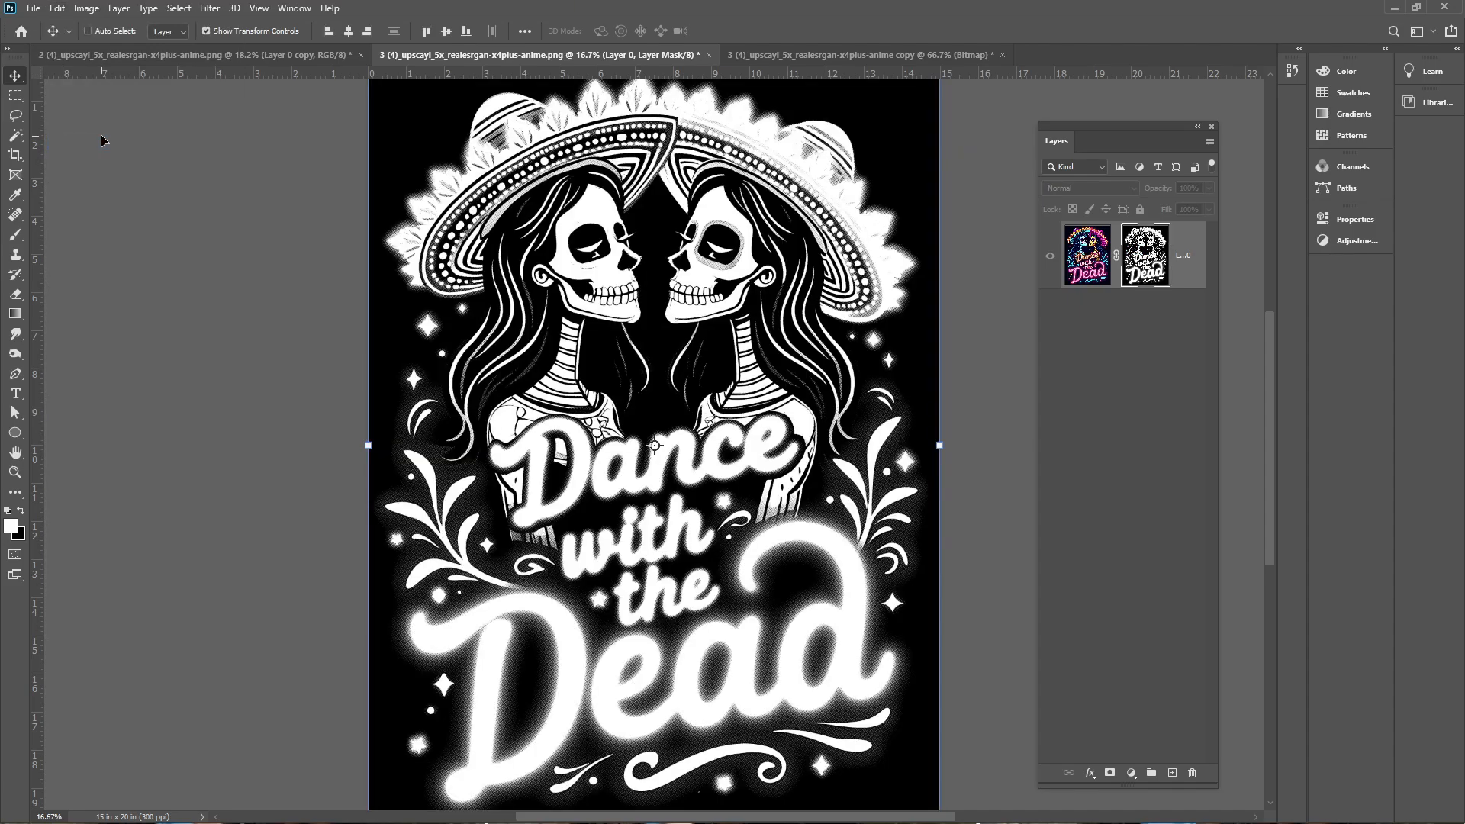
key(ctrl+plus)
click(1090, 267)
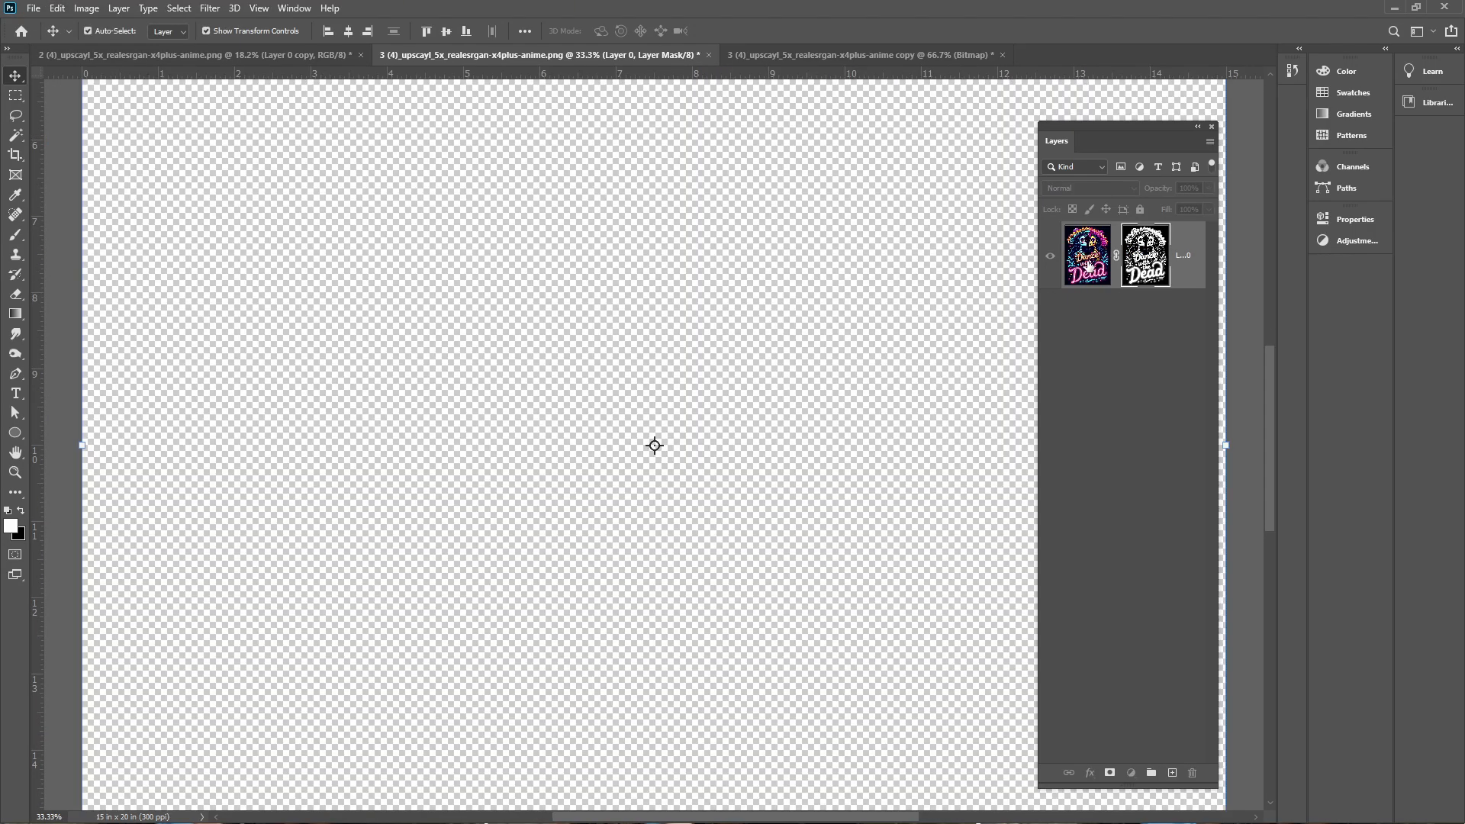
Apply the Minimum filter to the halftone layer mask with a 0.5-pixel radius and Roundness preserved.
key(ctrl+plus)
key(ctrl+plus)
key(ctrl+plus)
key(ctrl+plus)
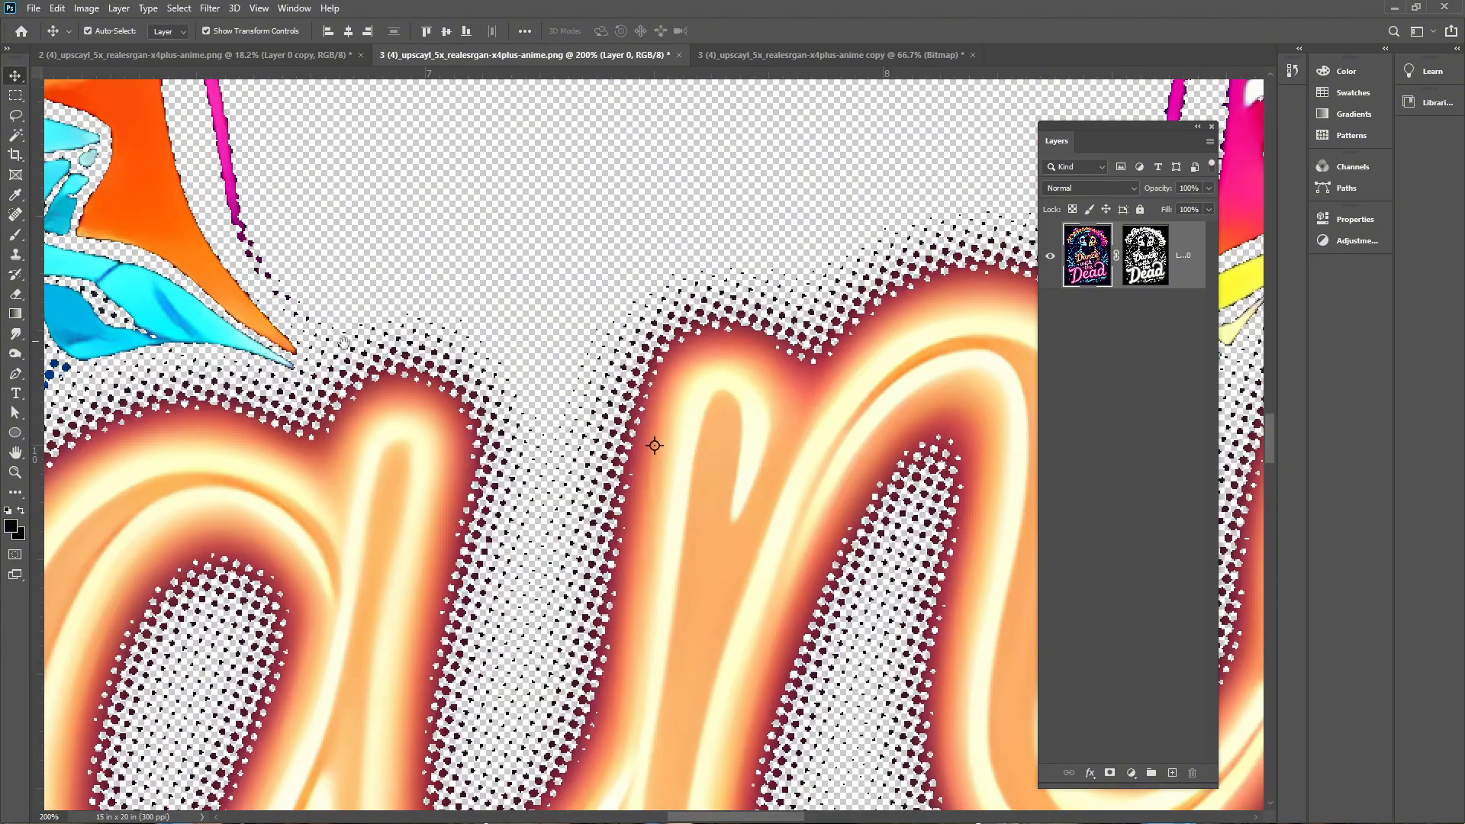
drag(344, 342, 912, 733)
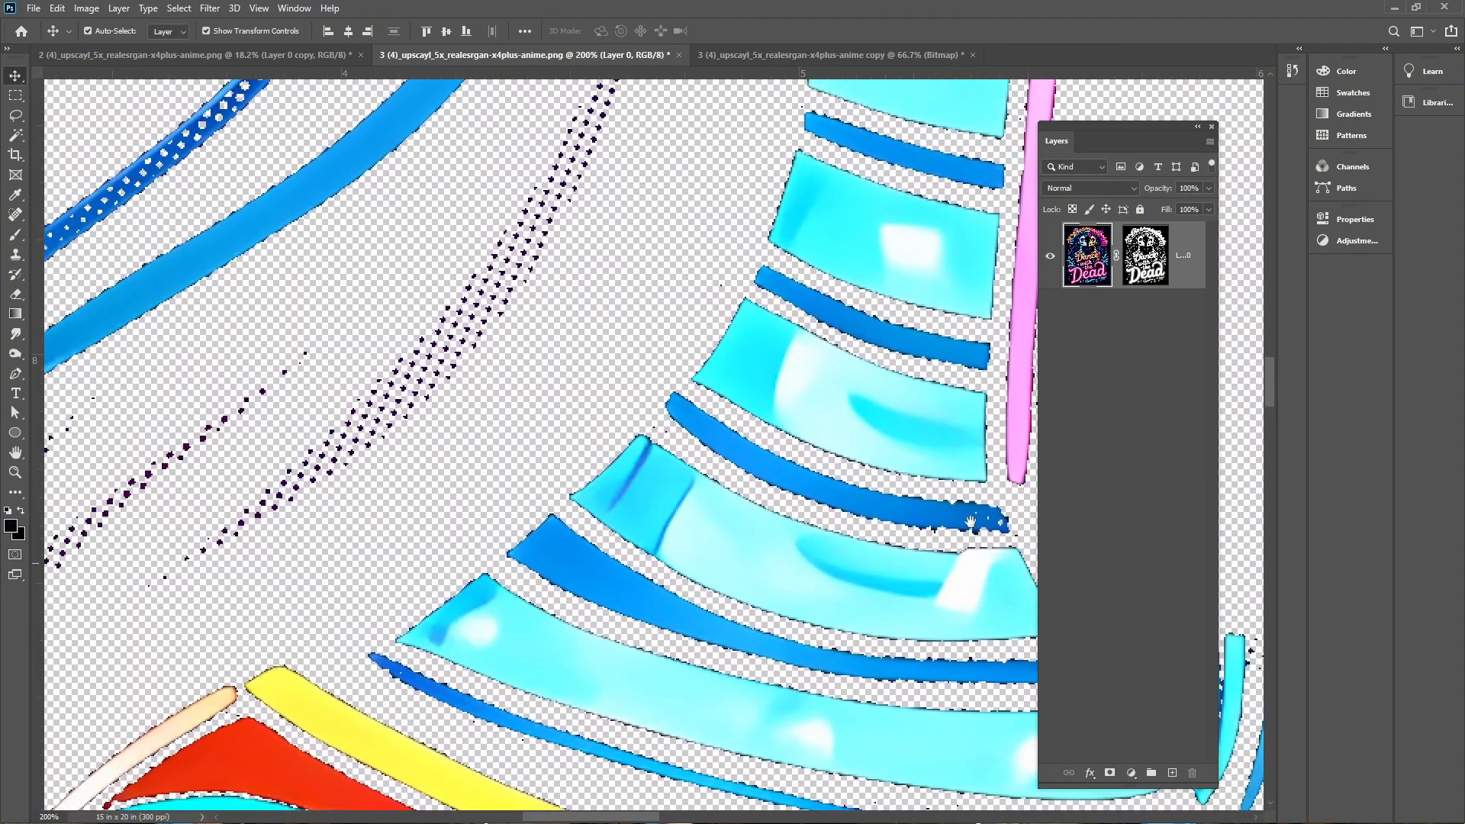
click(1140, 279)
click(210, 8)
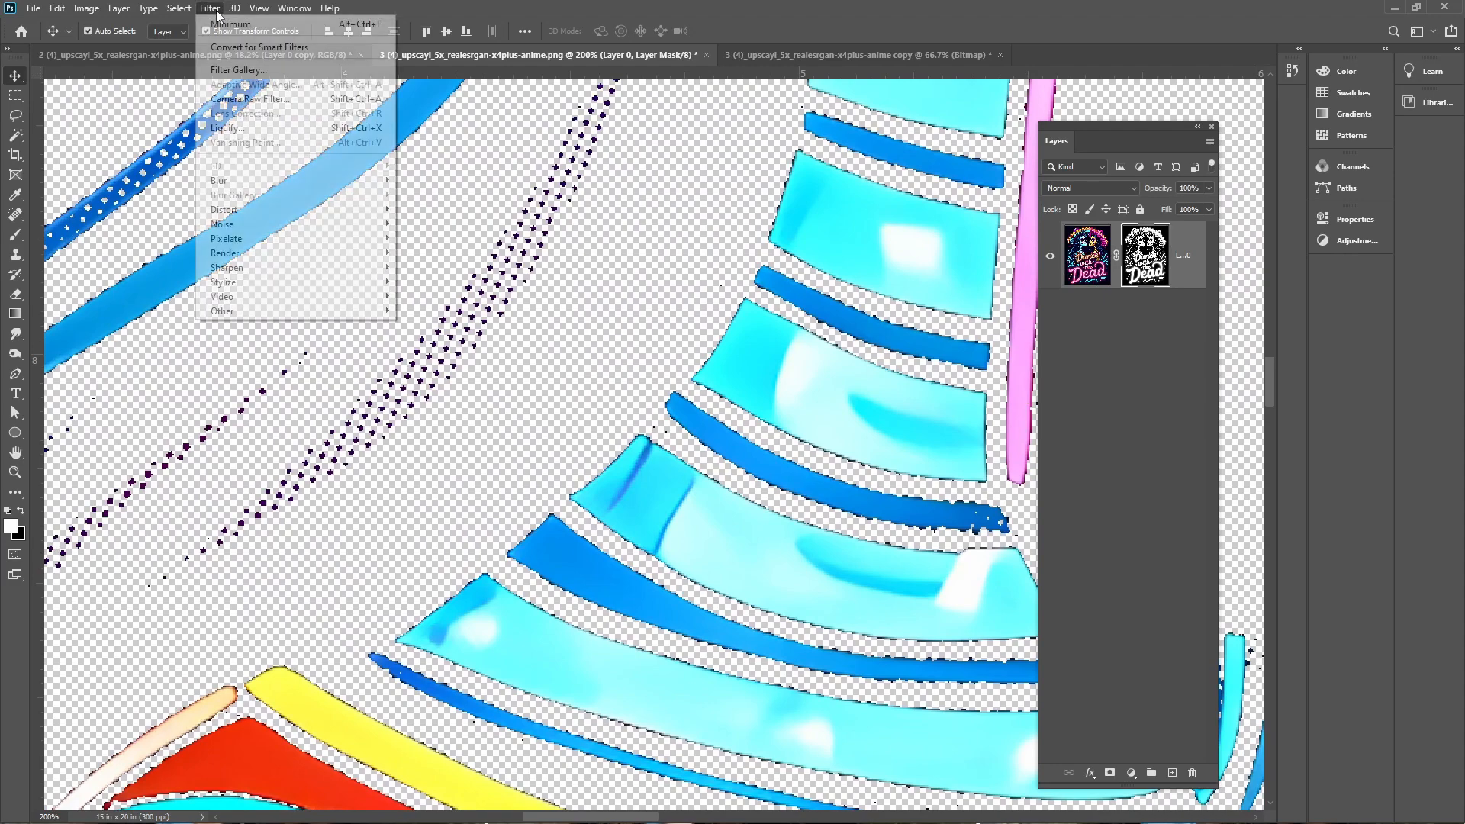
mouse_move(328, 315)
click(429, 367)
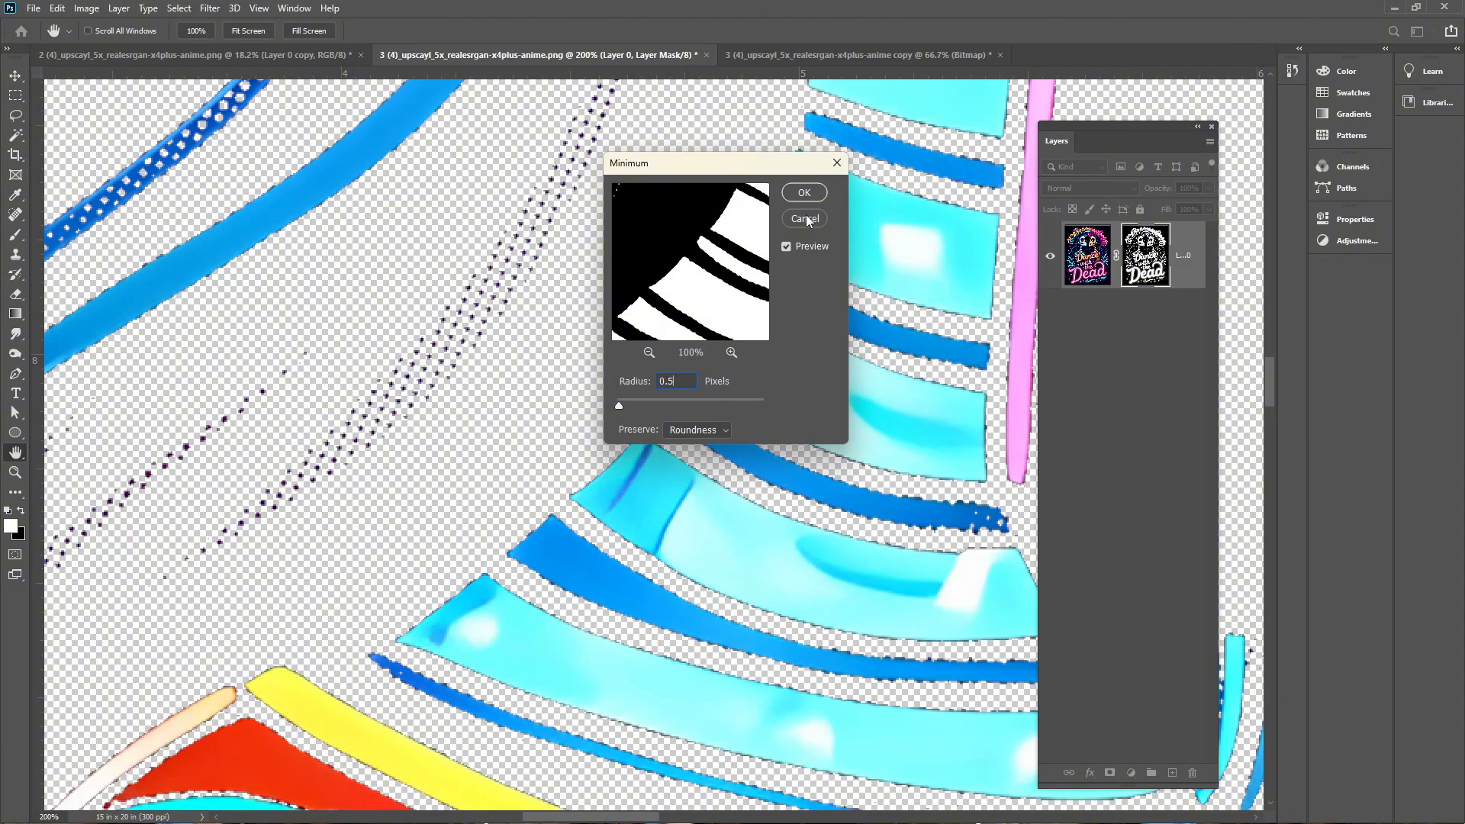
click(810, 196)
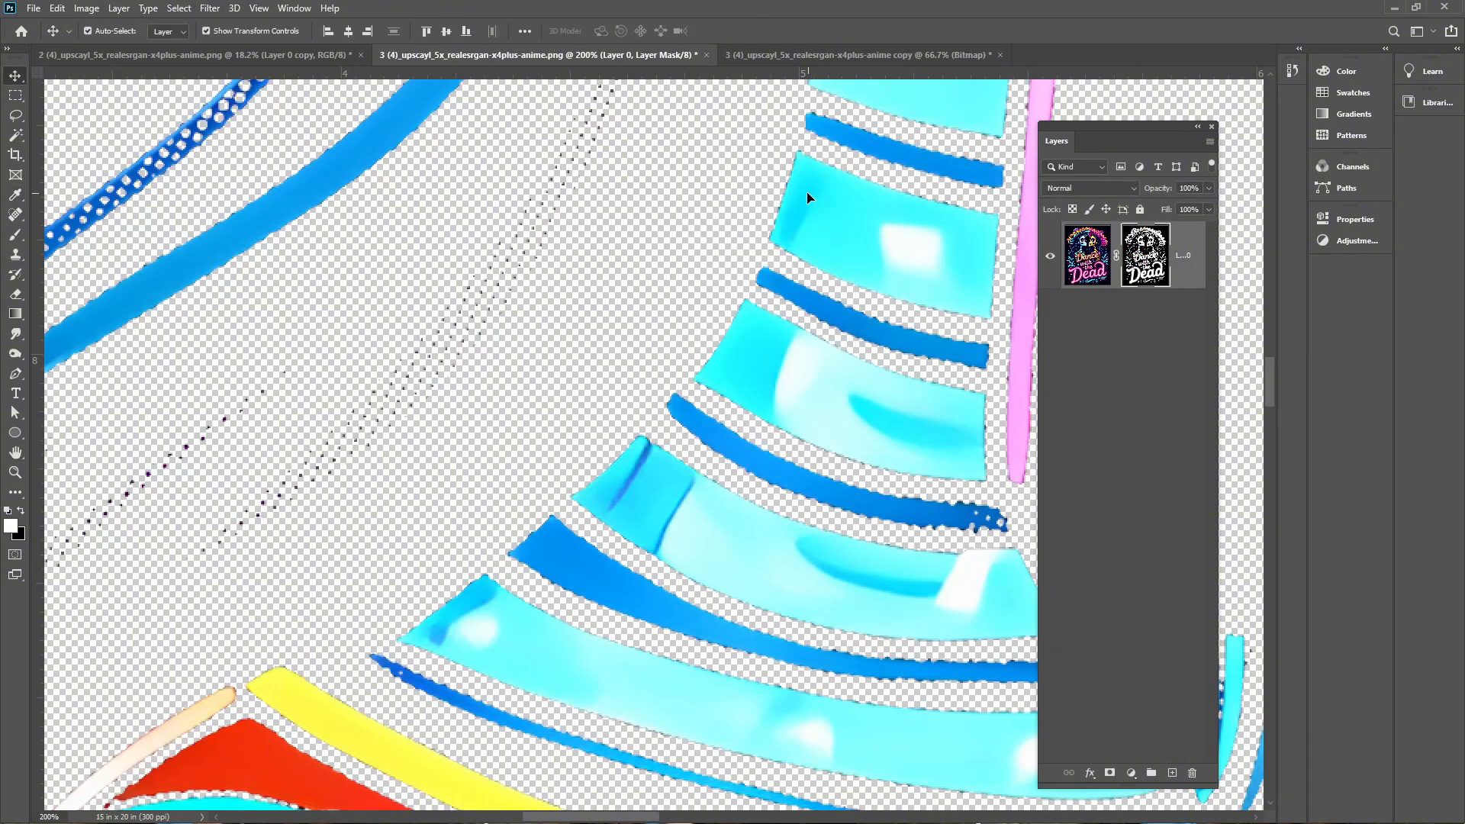
Add a dark navy #001332 solid color fill layer and place it beneath the masked artwork layer.
key(ctrl+0)
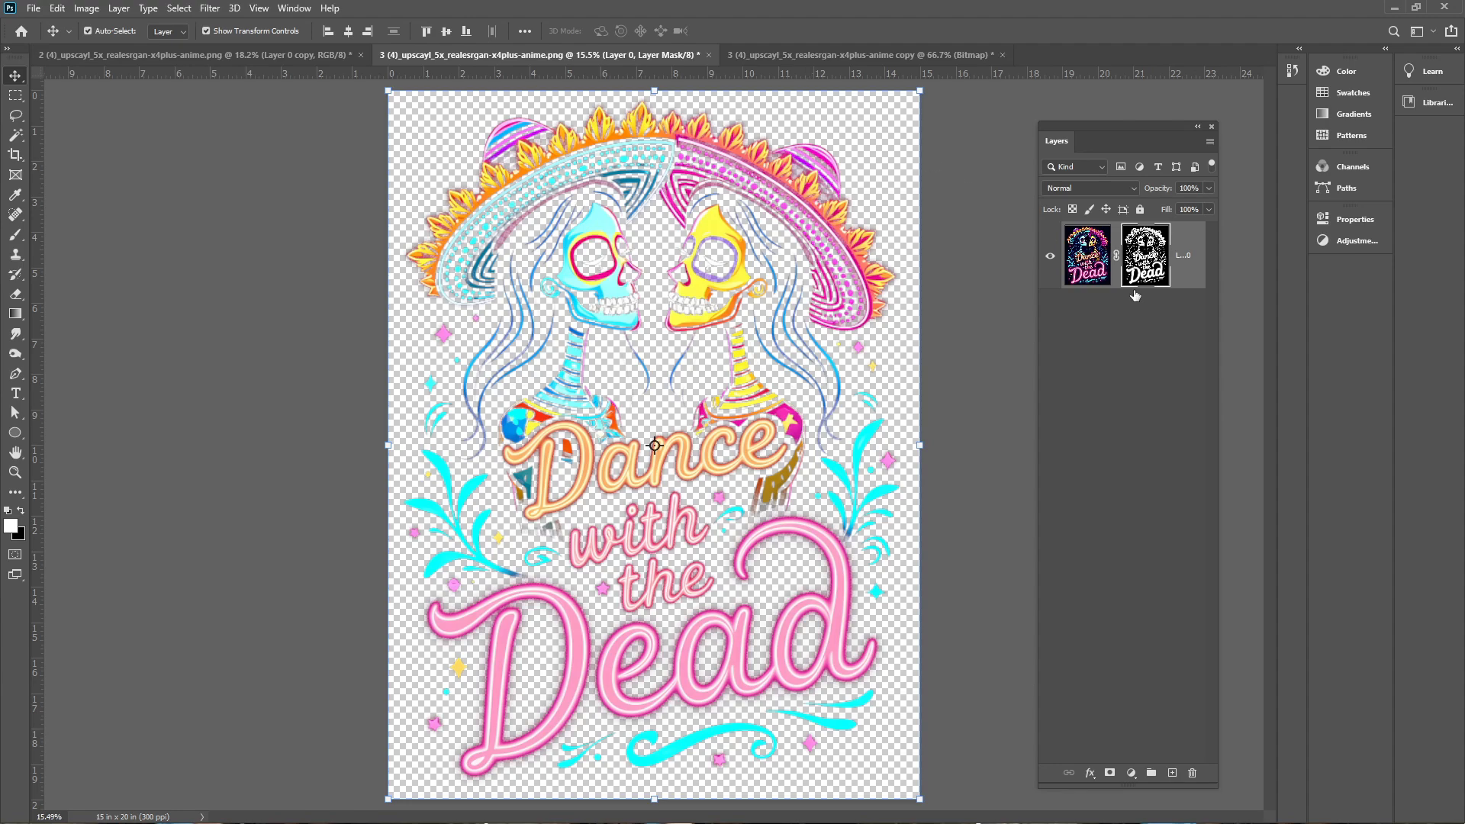
click(1130, 773)
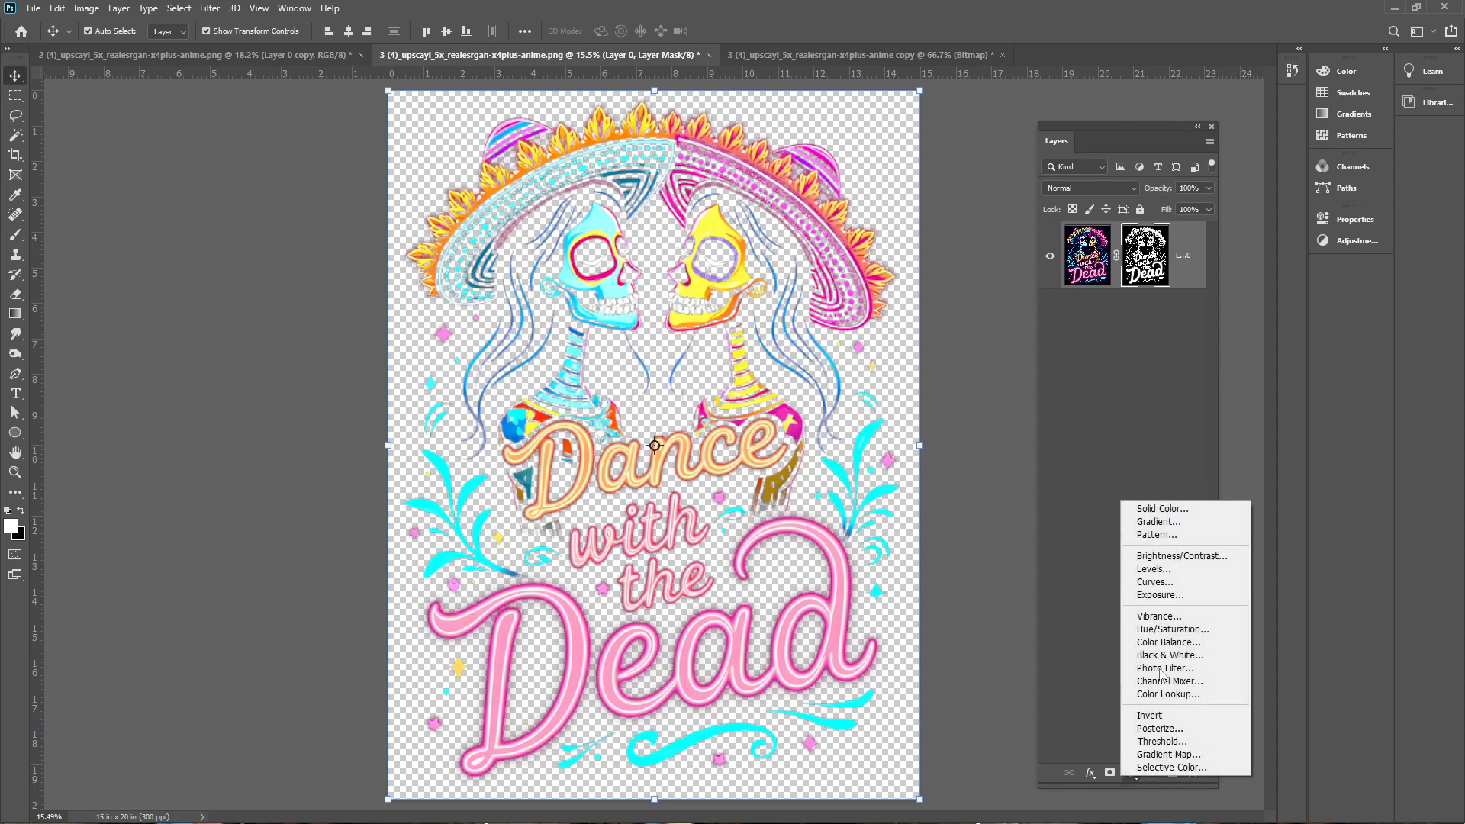
click(1184, 509)
click(997, 382)
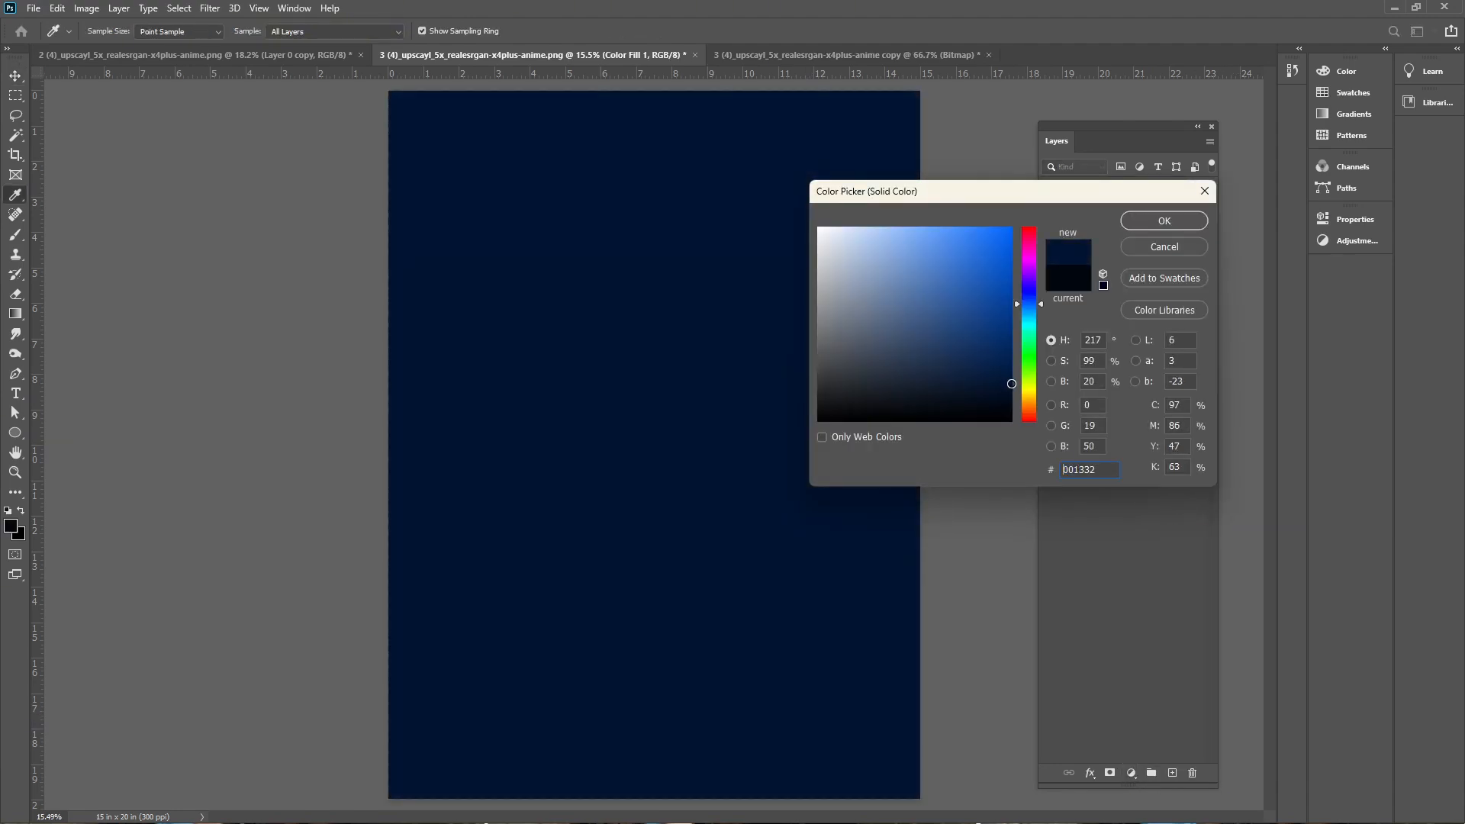
key(Return)
drag(1087, 252, 1091, 369)
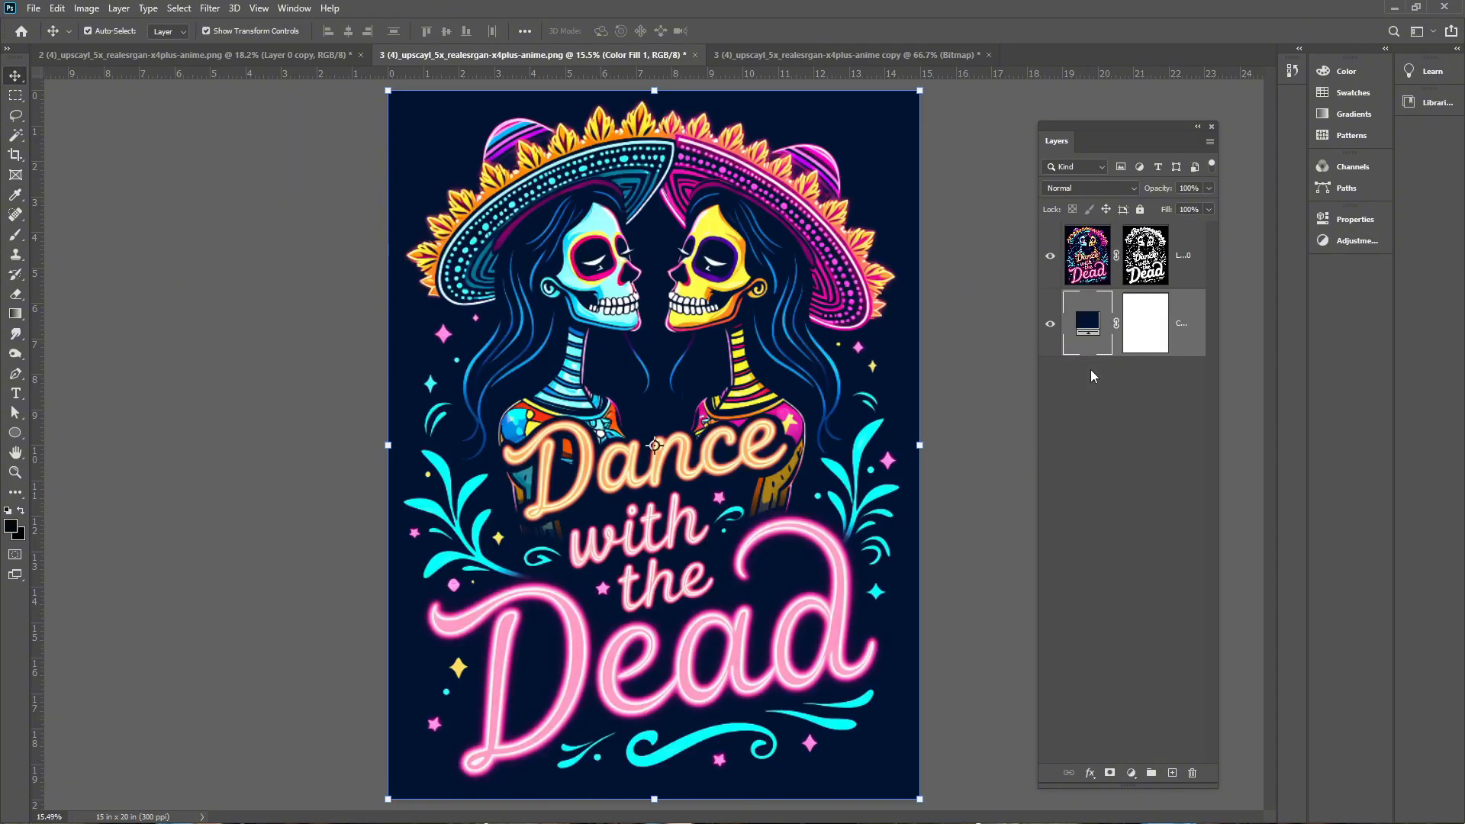
Change the solid color fill layer to dark gray #1d1d1d and hide the layer.
double_click(1089, 324)
drag(916, 321, 1004, 335)
click(1028, 258)
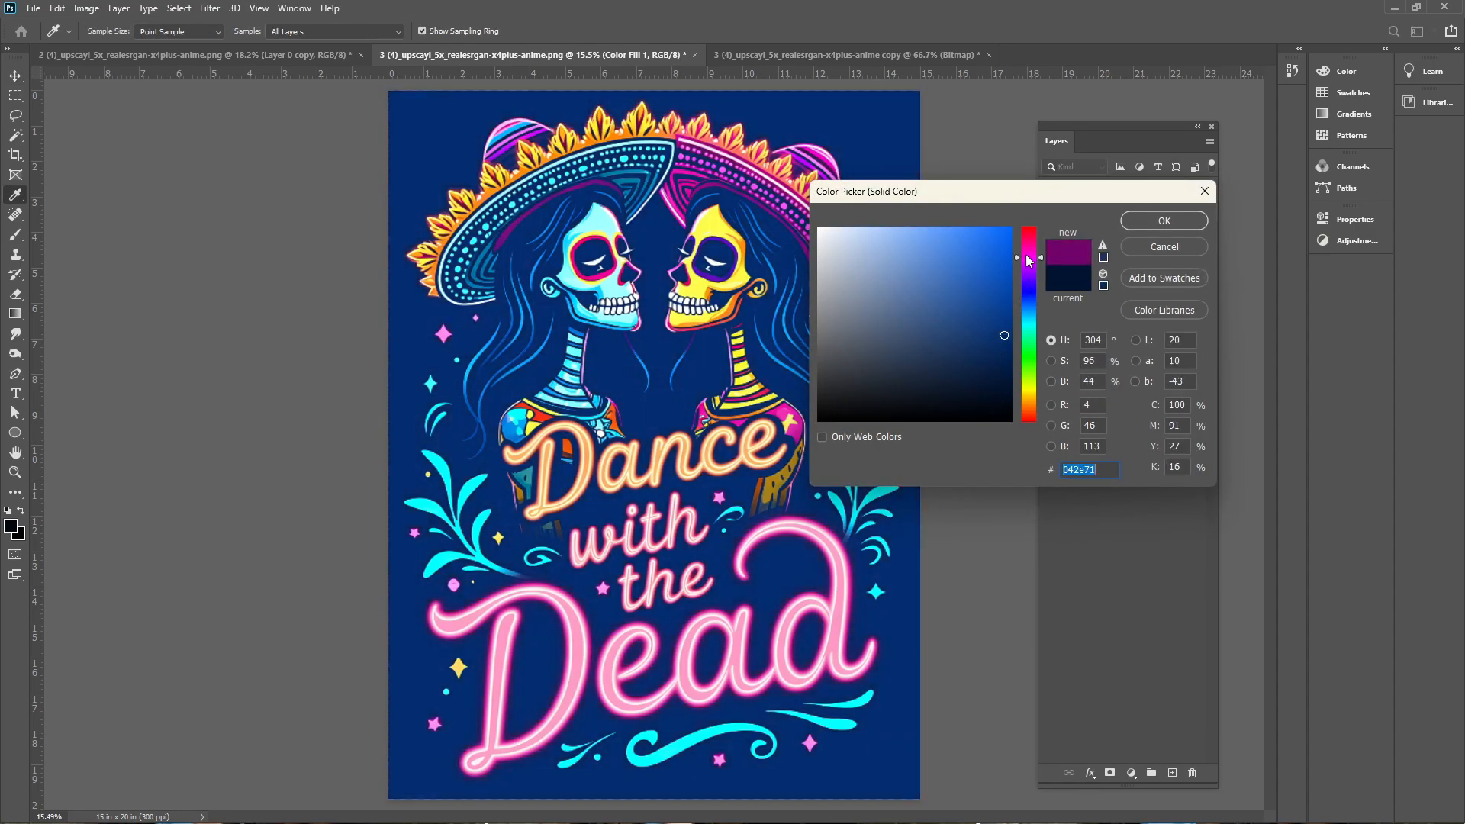
drag(1028, 260, 1032, 219)
drag(1004, 335, 805, 399)
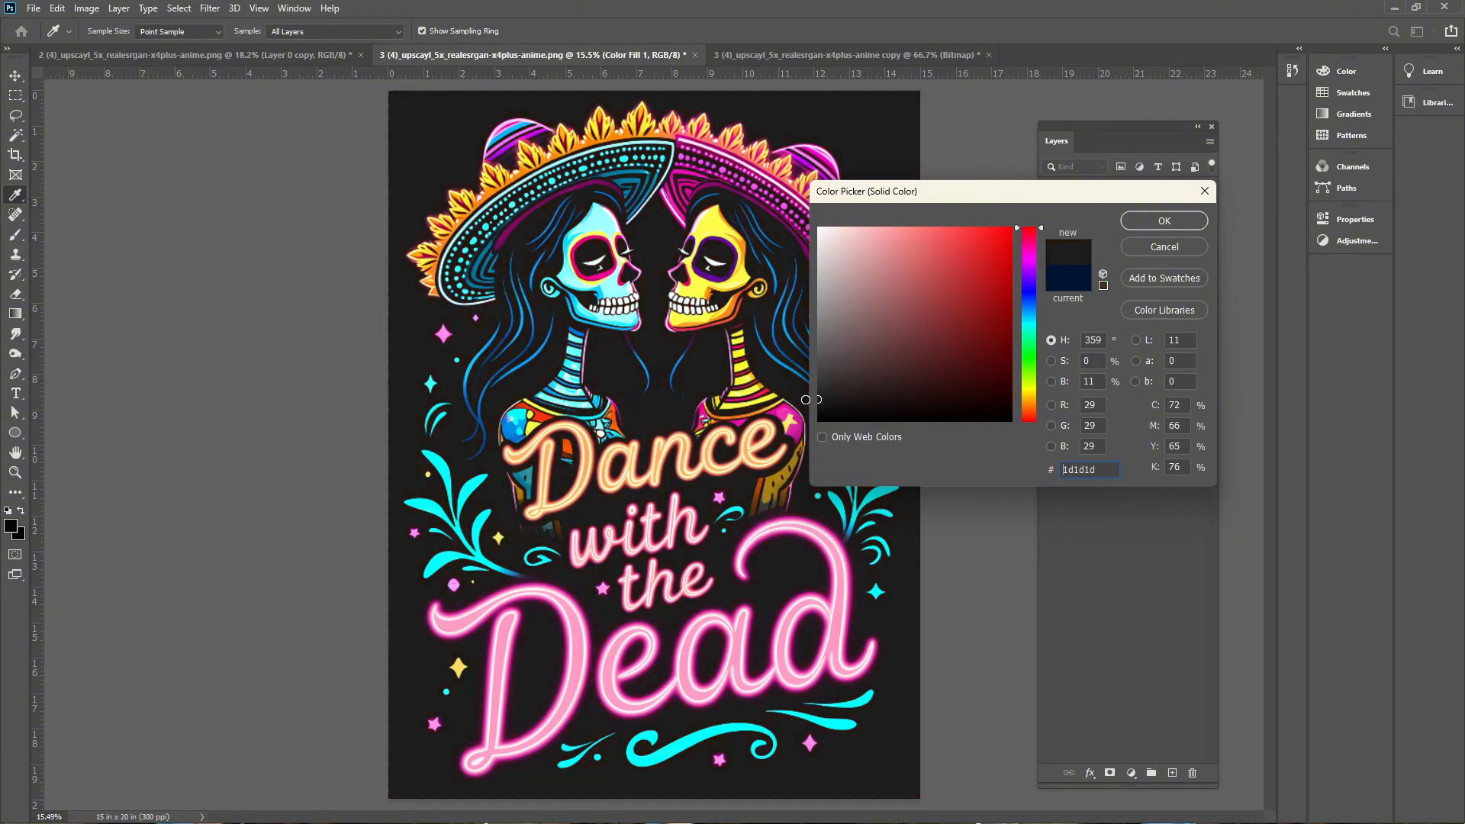
key(Return)
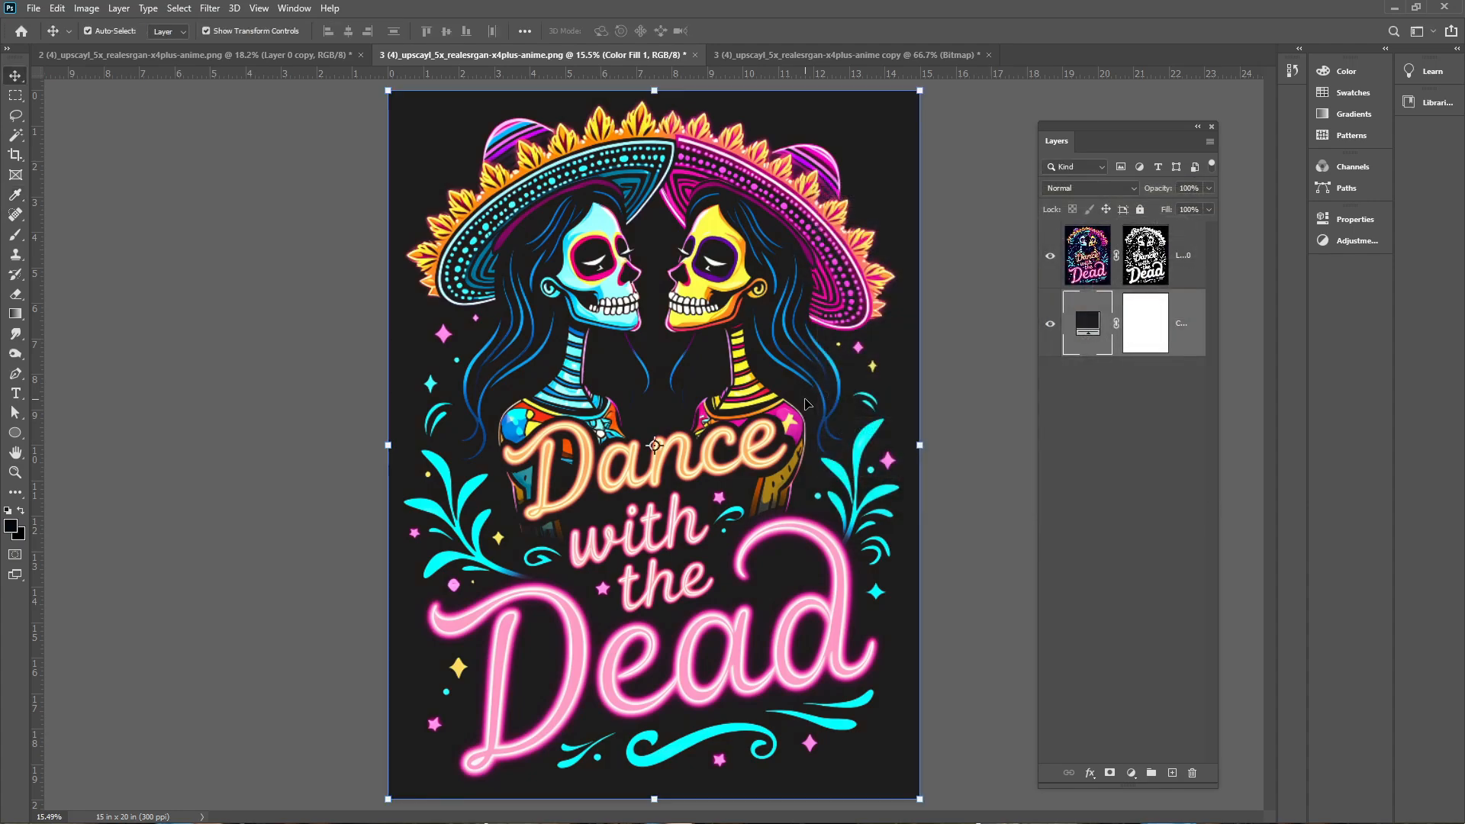
click(1045, 328)
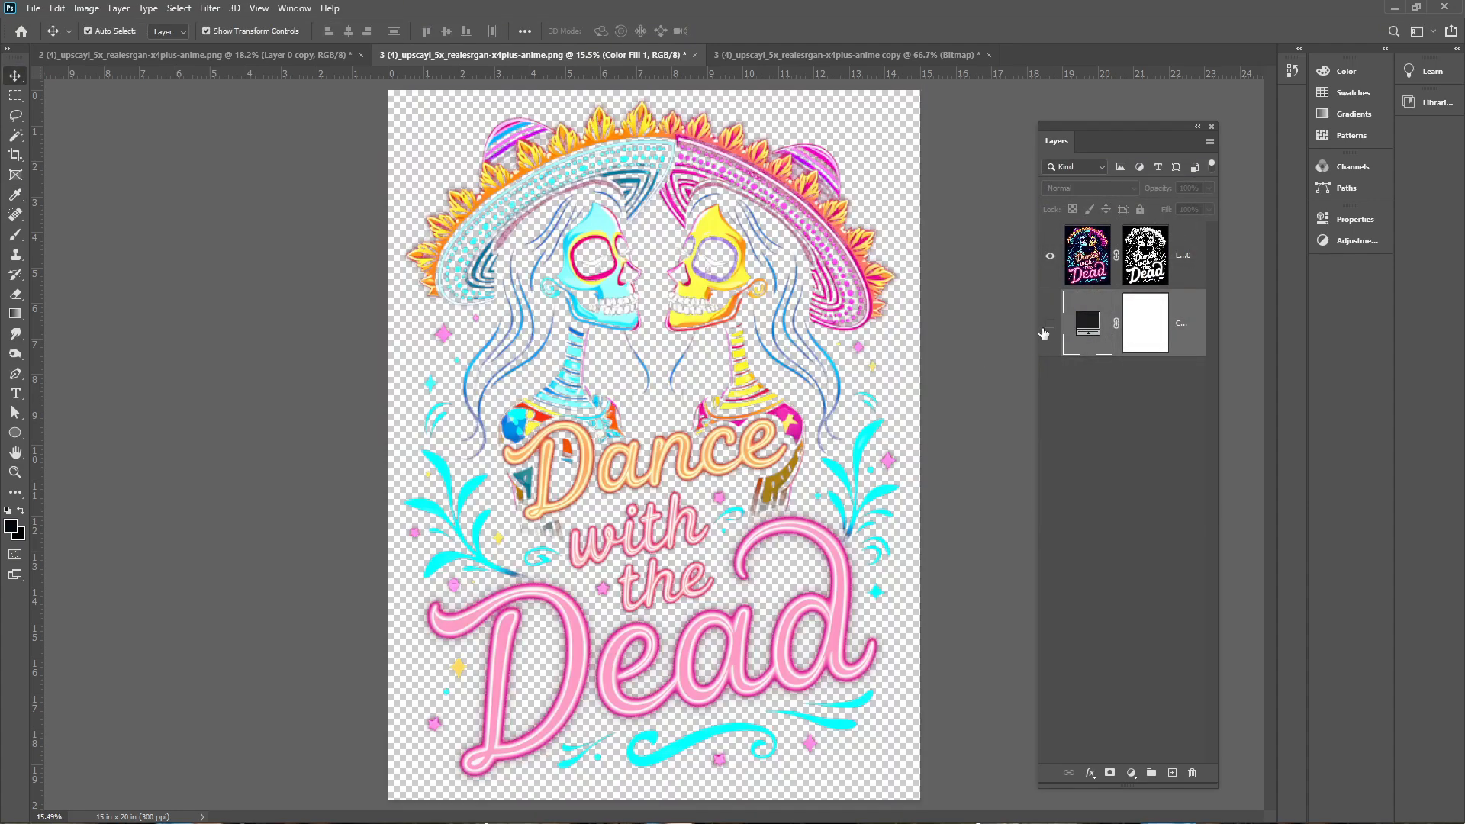
Open the upscaled Music of the Dead PNG from the DAY OF THE DEAD folder as a separate Photoshop document.
key(alt+Tab)
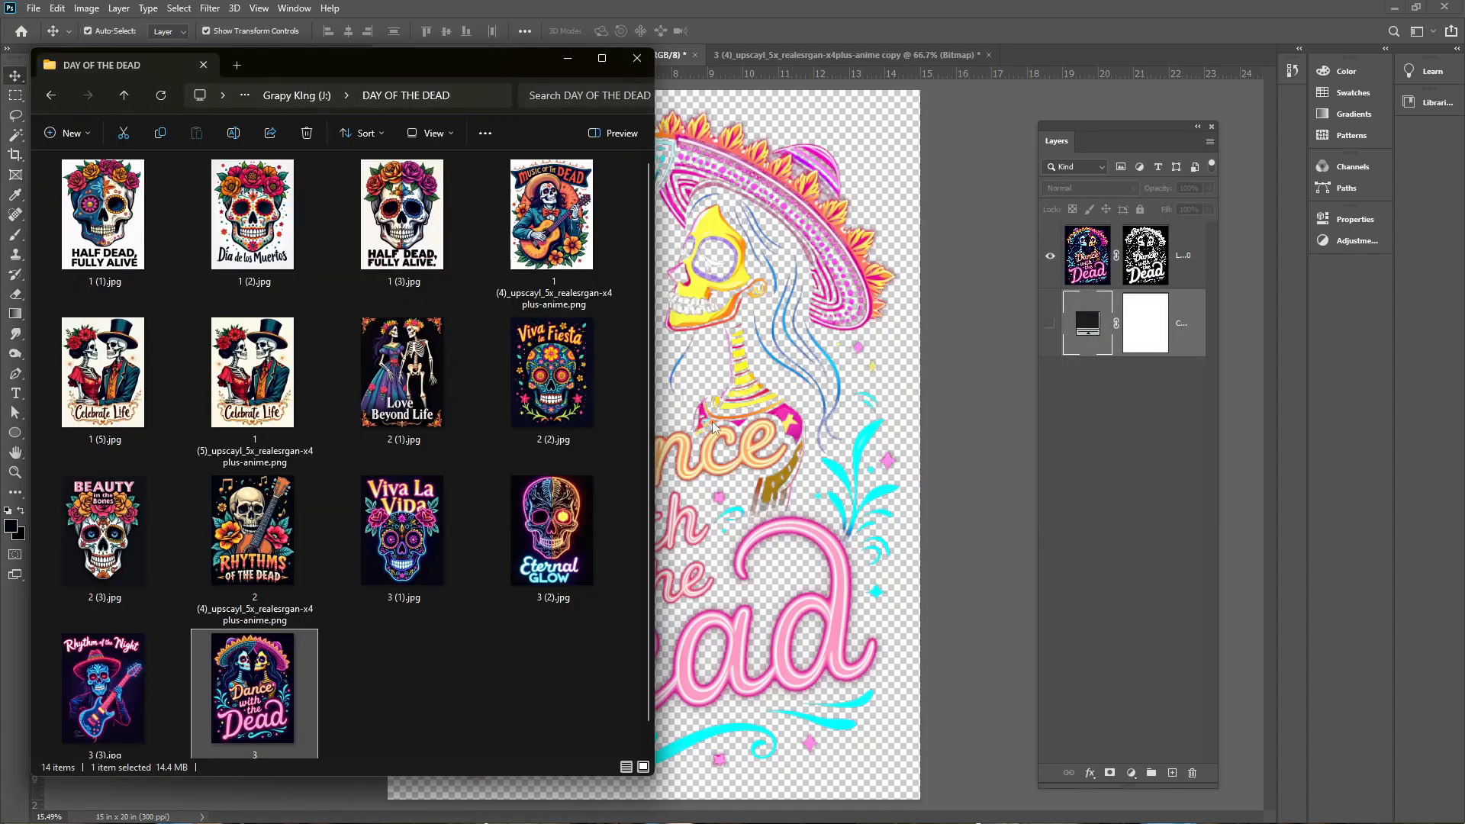
click(484, 667)
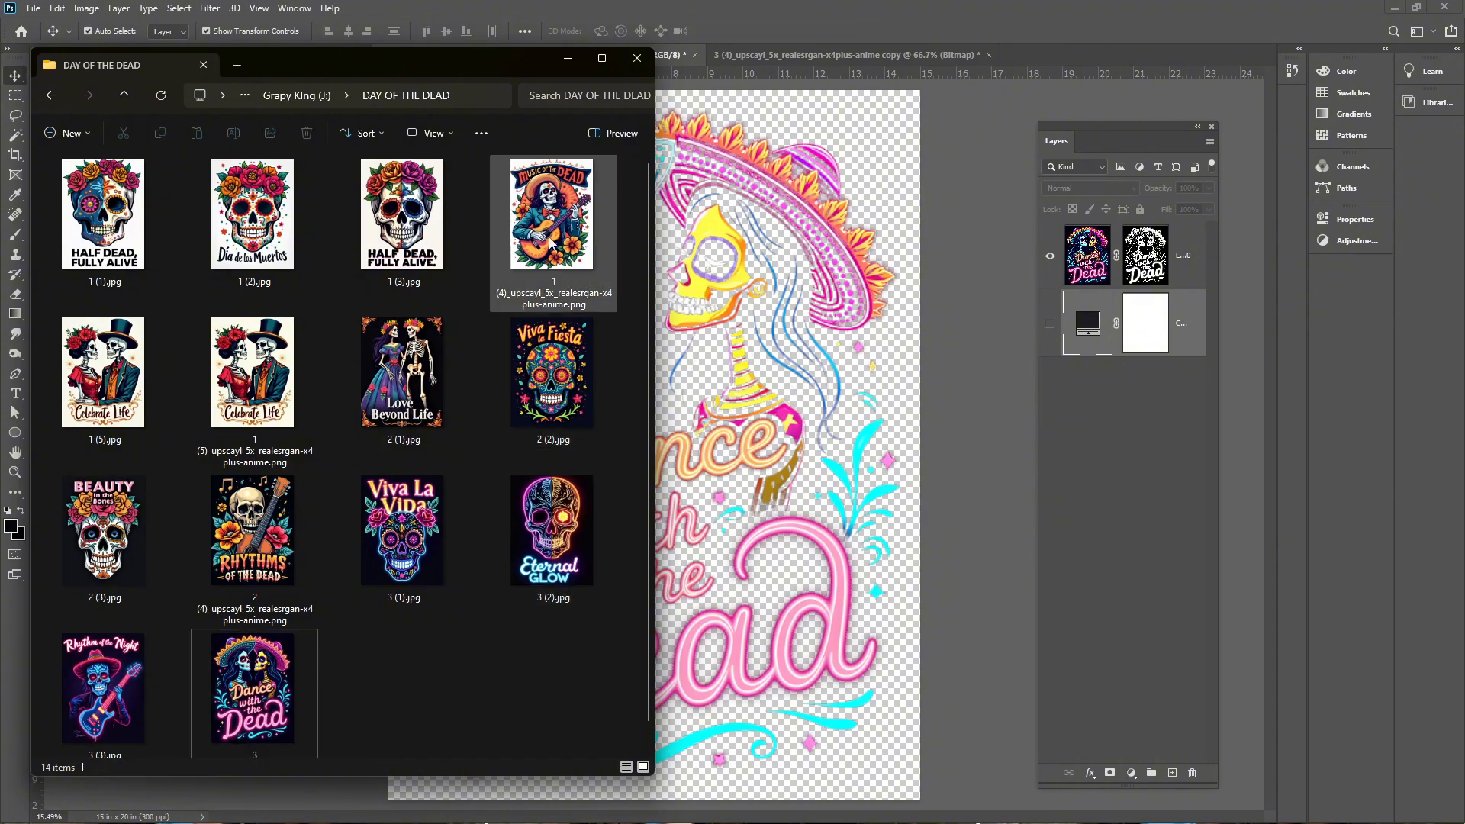
drag(550, 238, 1008, 49)
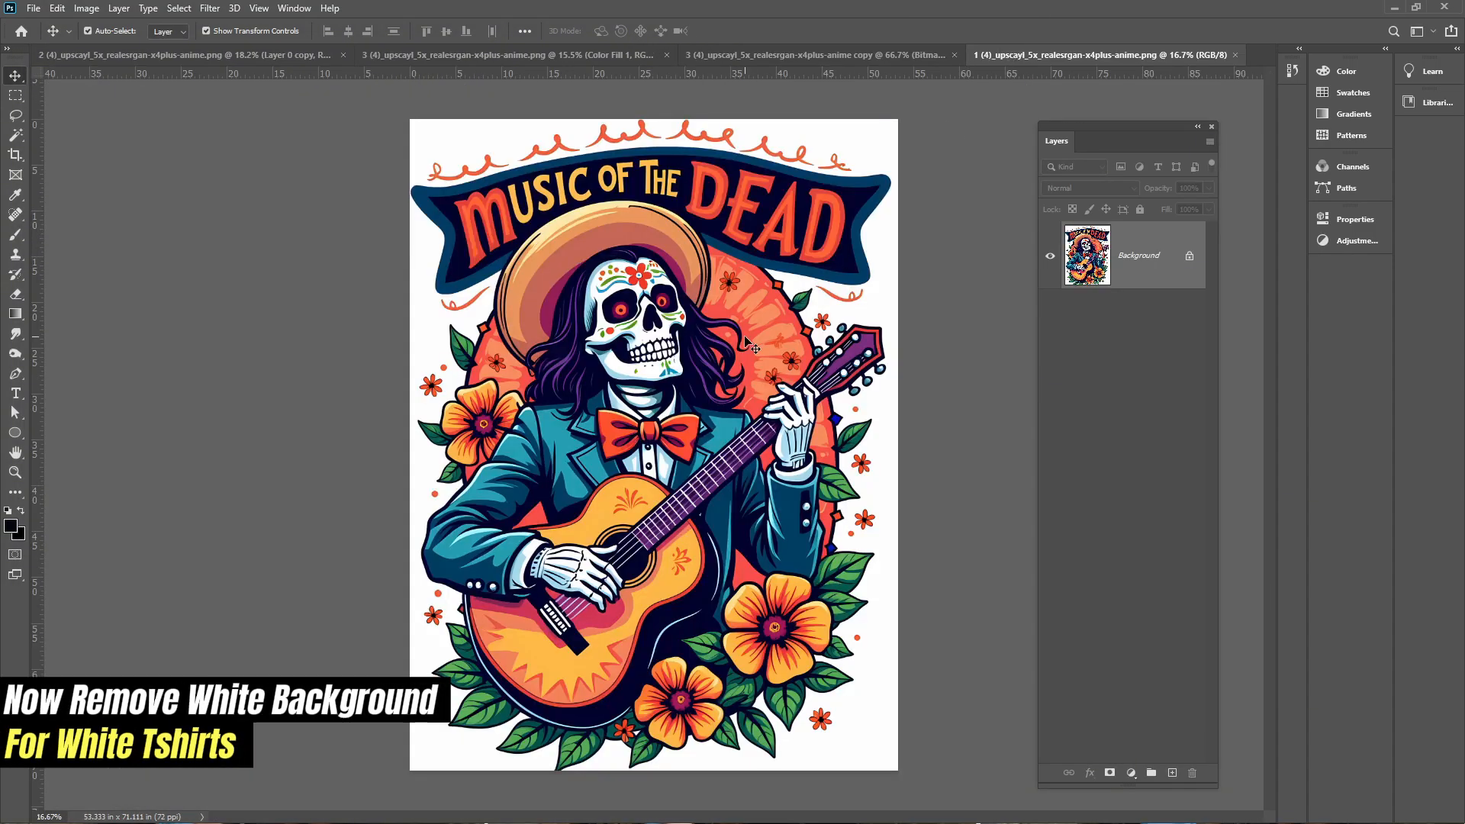
Inspect the Music of the Dead artwork up close and unlock its background layer.
key(ctrl+plus)
key(ctrl+plus)
key(ctrl+plus)
key(ctrl+plus)
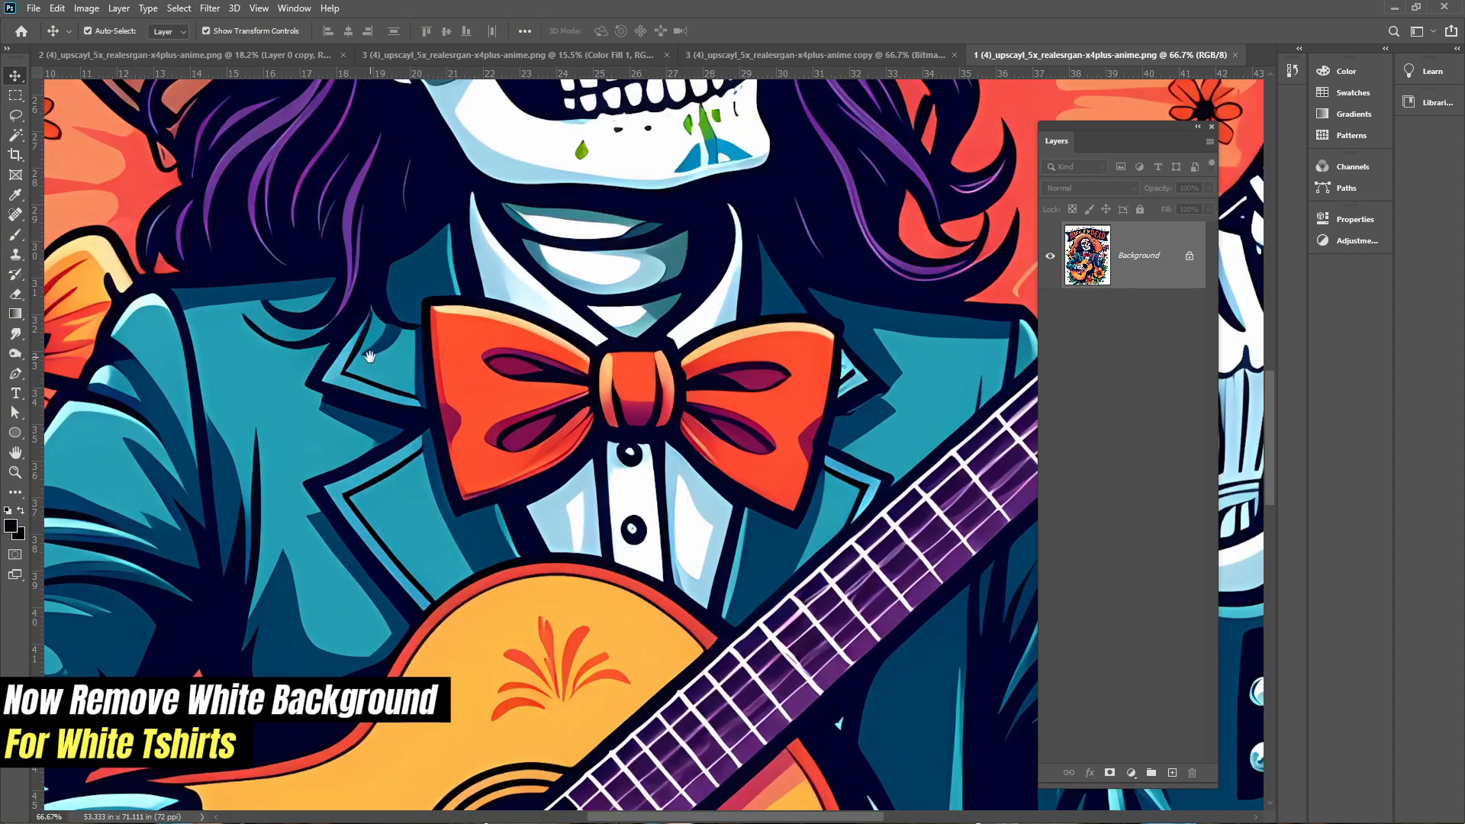
scroll(369, 356, up, 15)
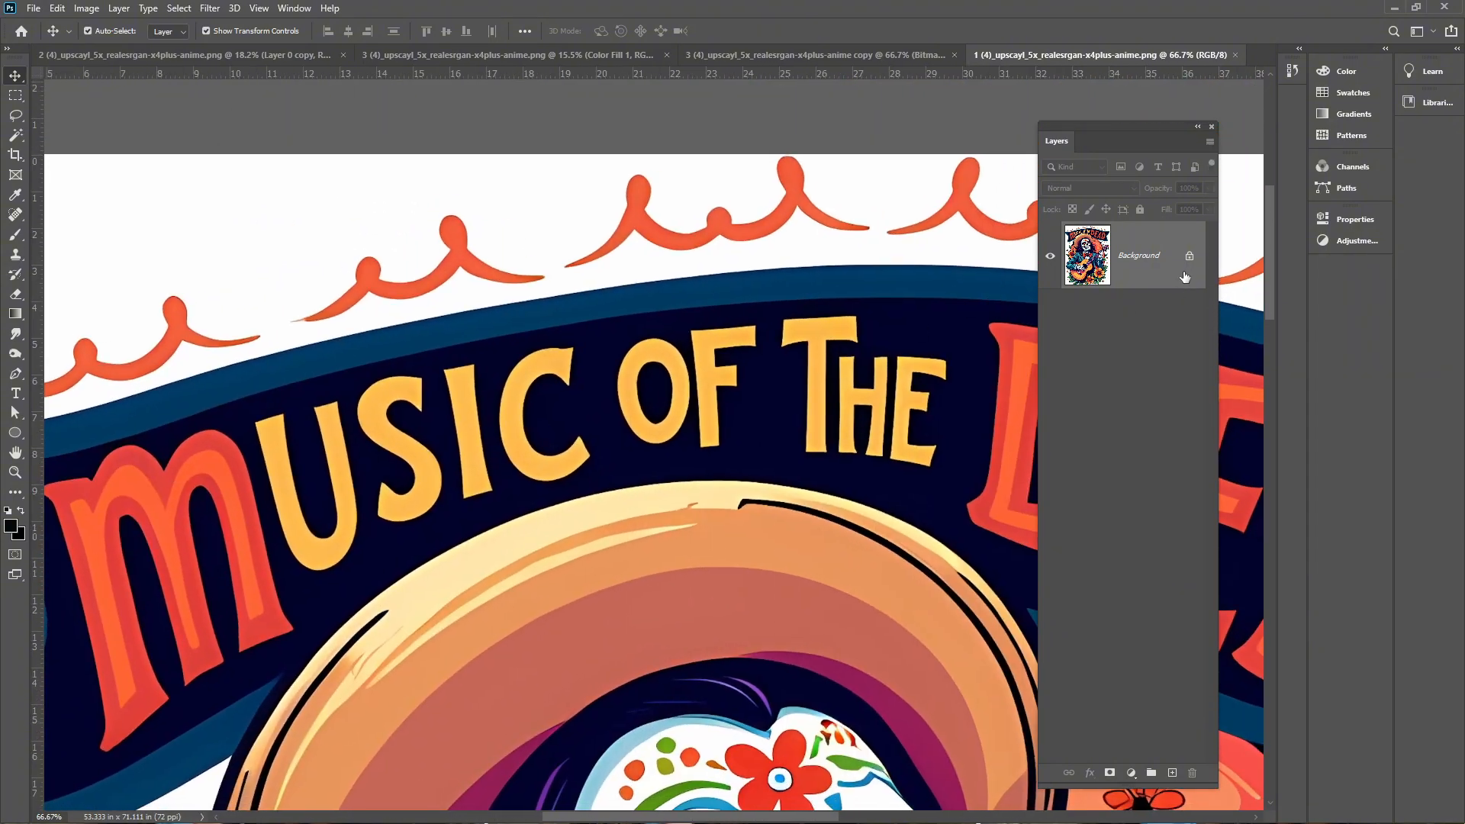
click(1189, 260)
key(ctrl+0)
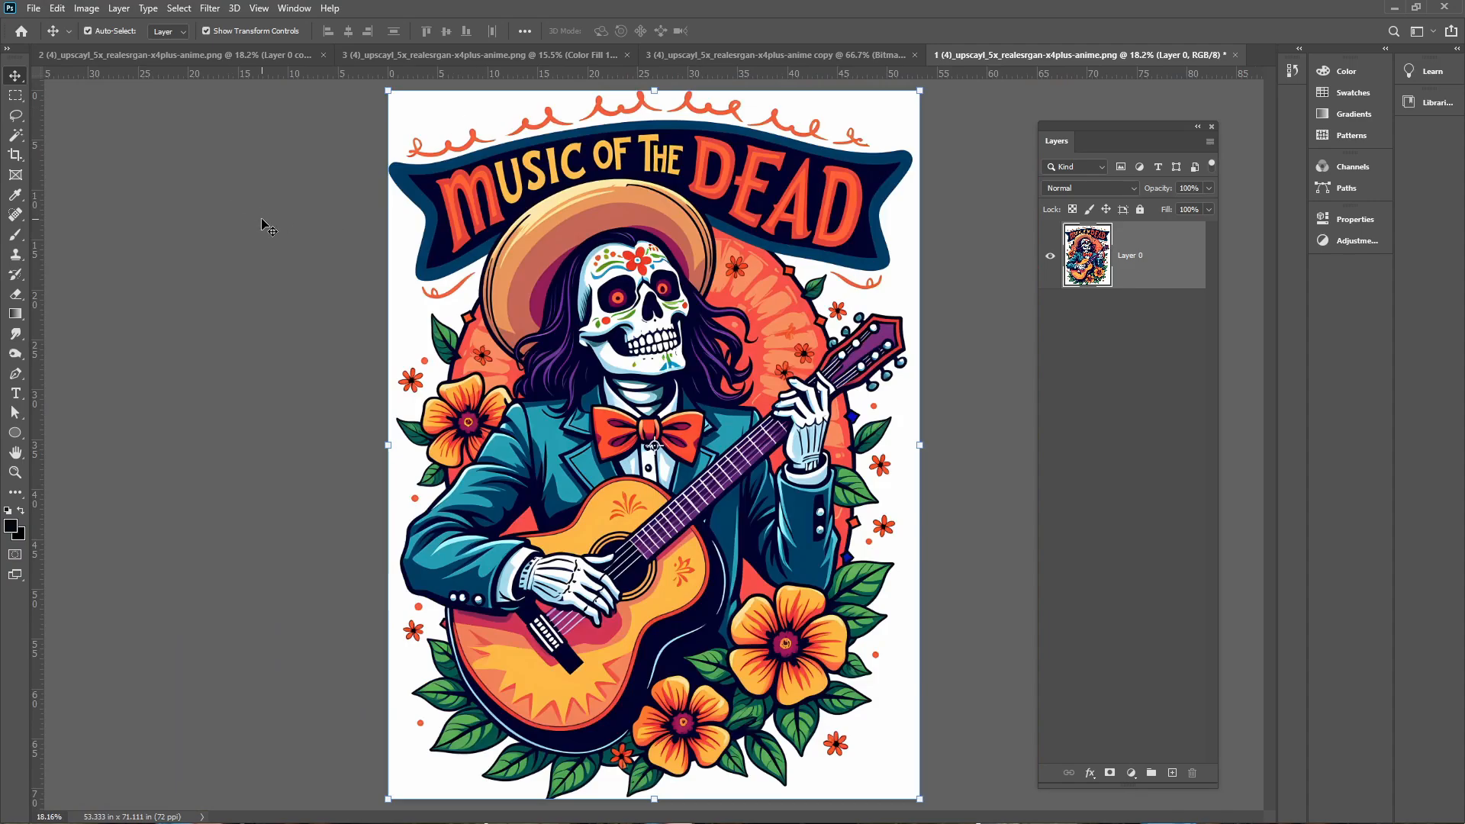
click(141, 9)
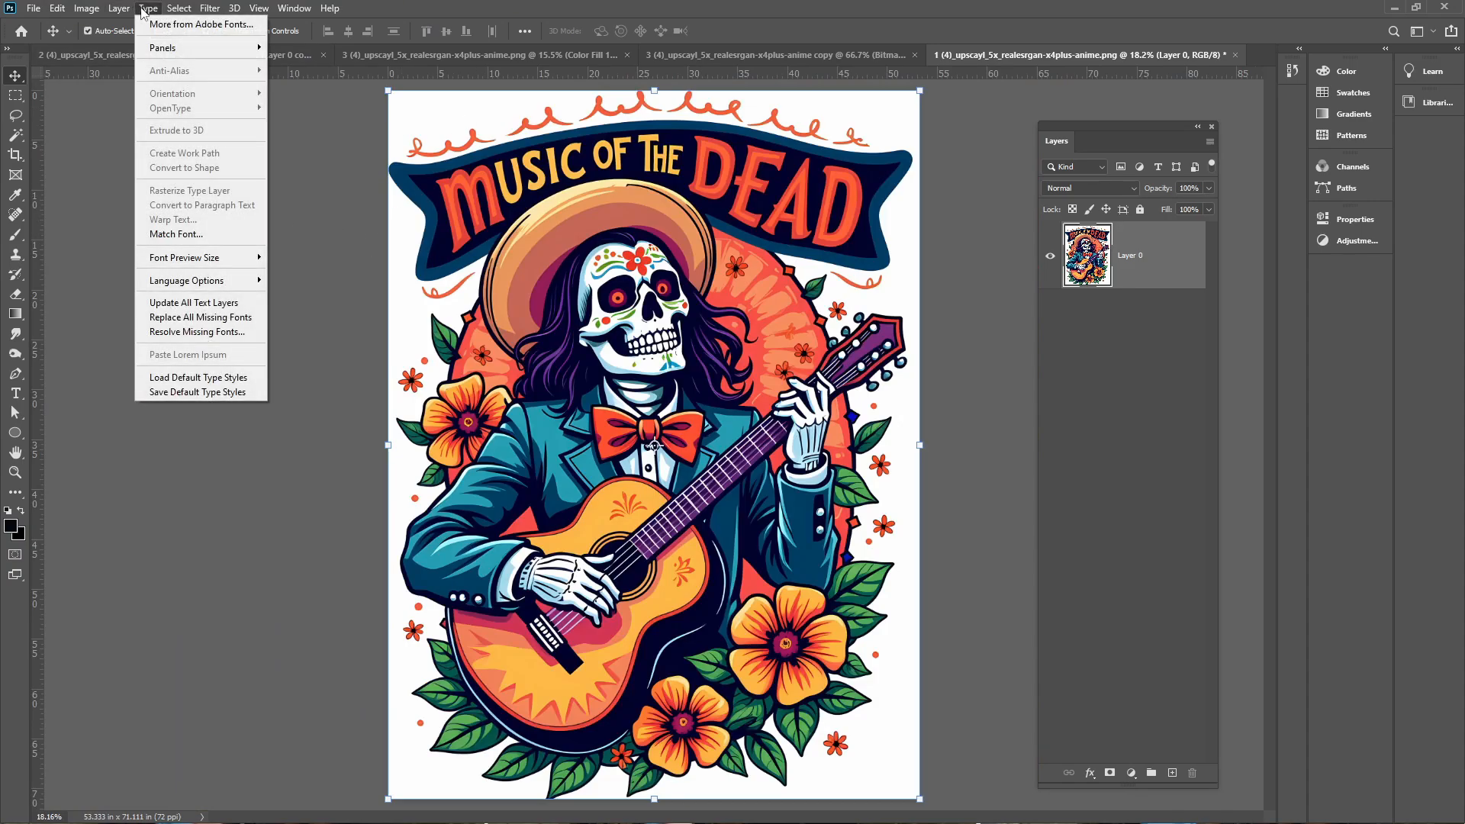
Select the white areas of the Music of the Dead artwork by Color Range with Fuzziness 44.
click(172, 9)
click(175, 9)
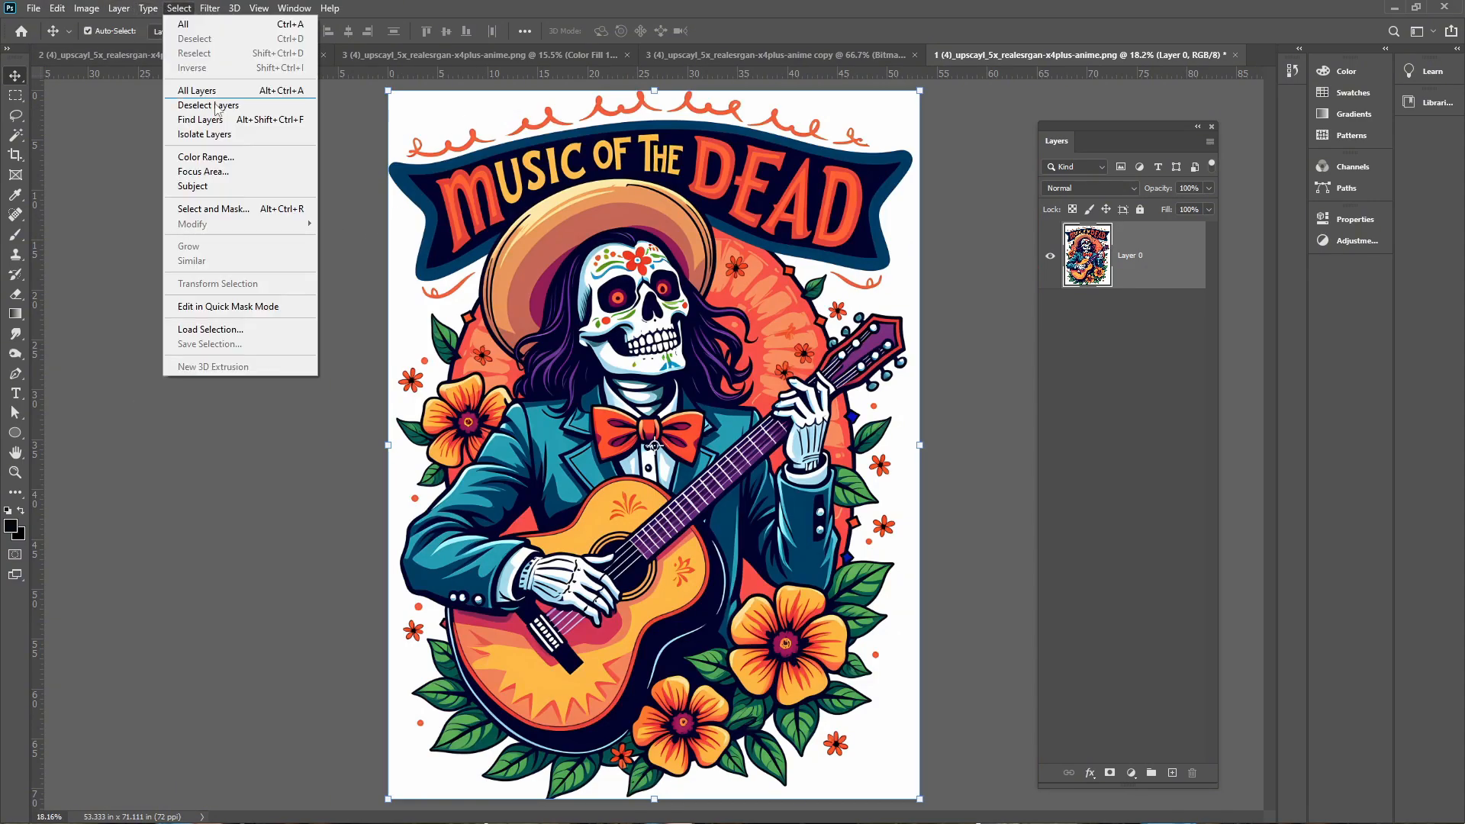
click(210, 153)
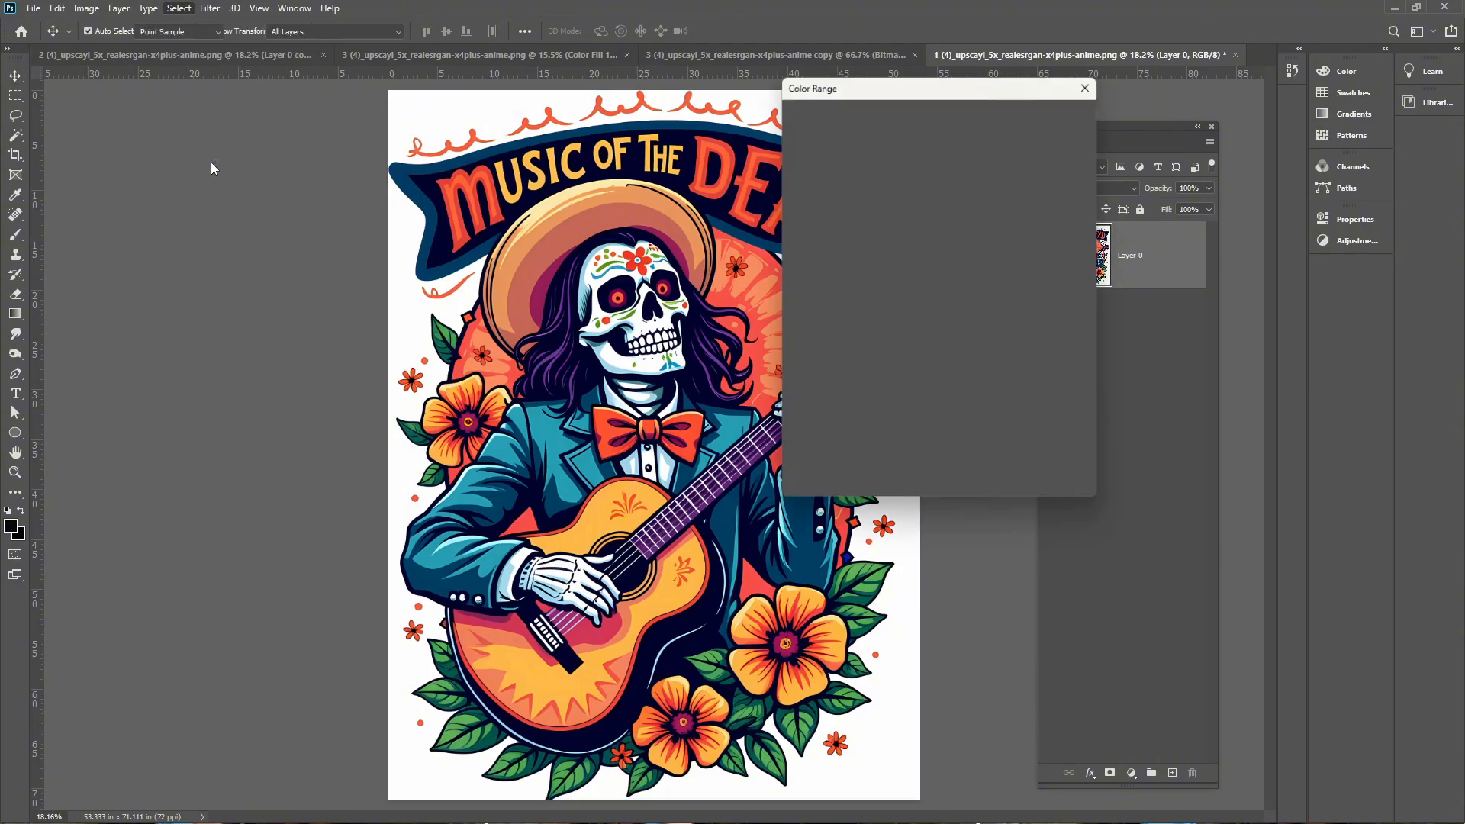
click(426, 124)
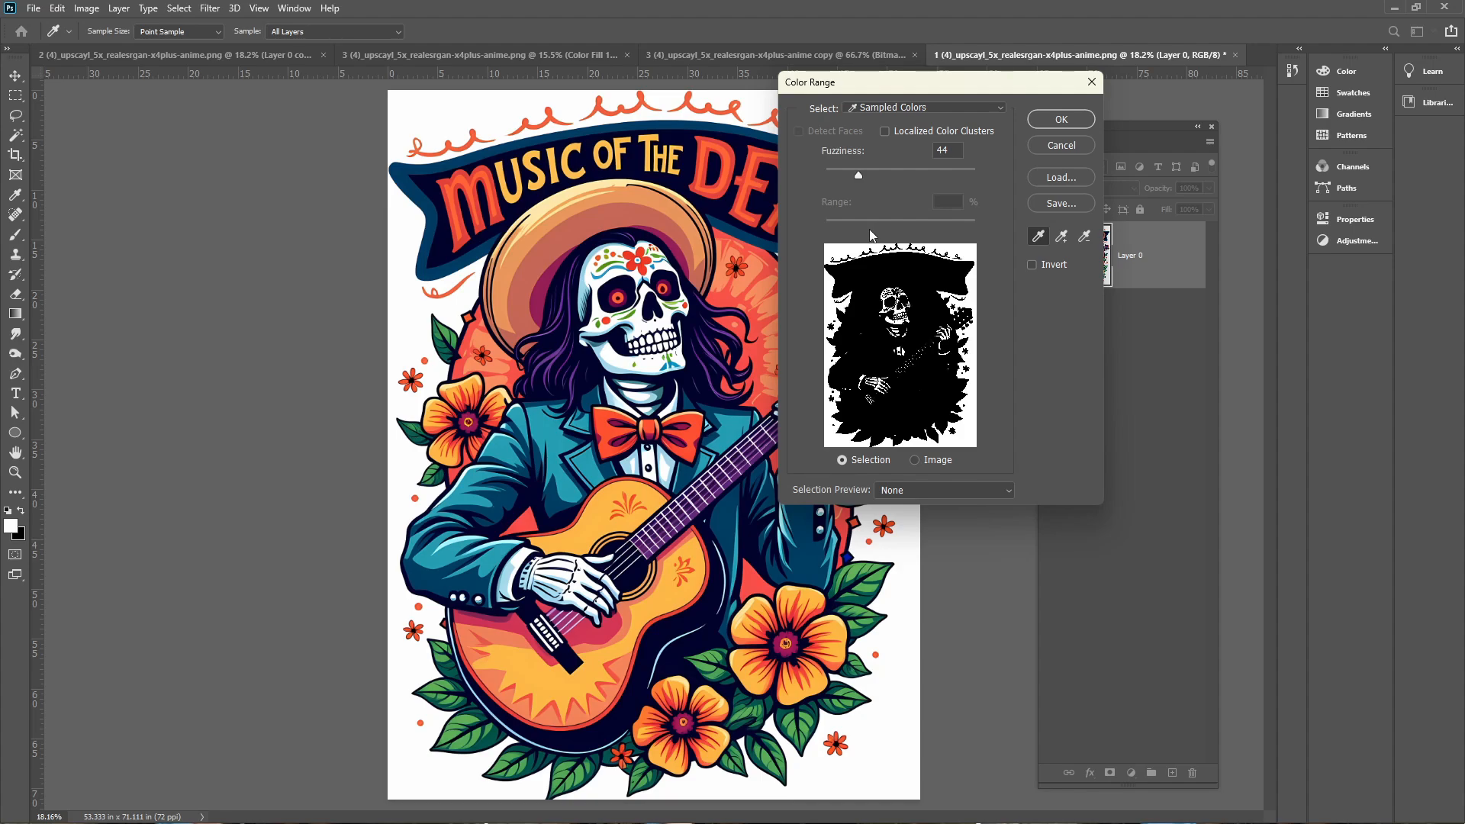
mouse_move(867, 176)
mouse_down()
mouse_move(902, 174)
mouse_move(867, 180)
mouse_up()
text(44)
click(1079, 123)
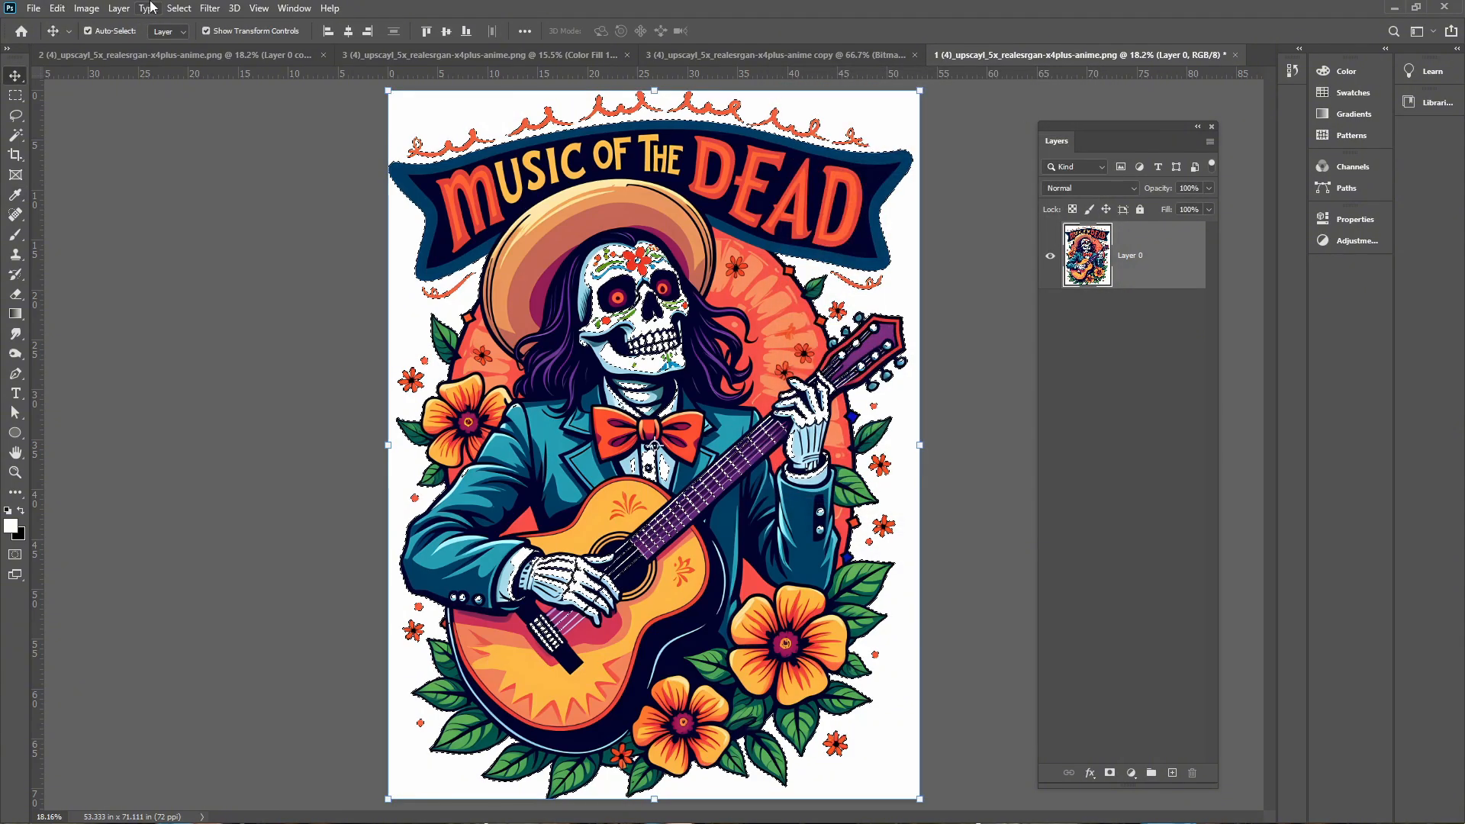
Invert the selection and check the cutout in Select and Mask with the On Layers view.
click(179, 7)
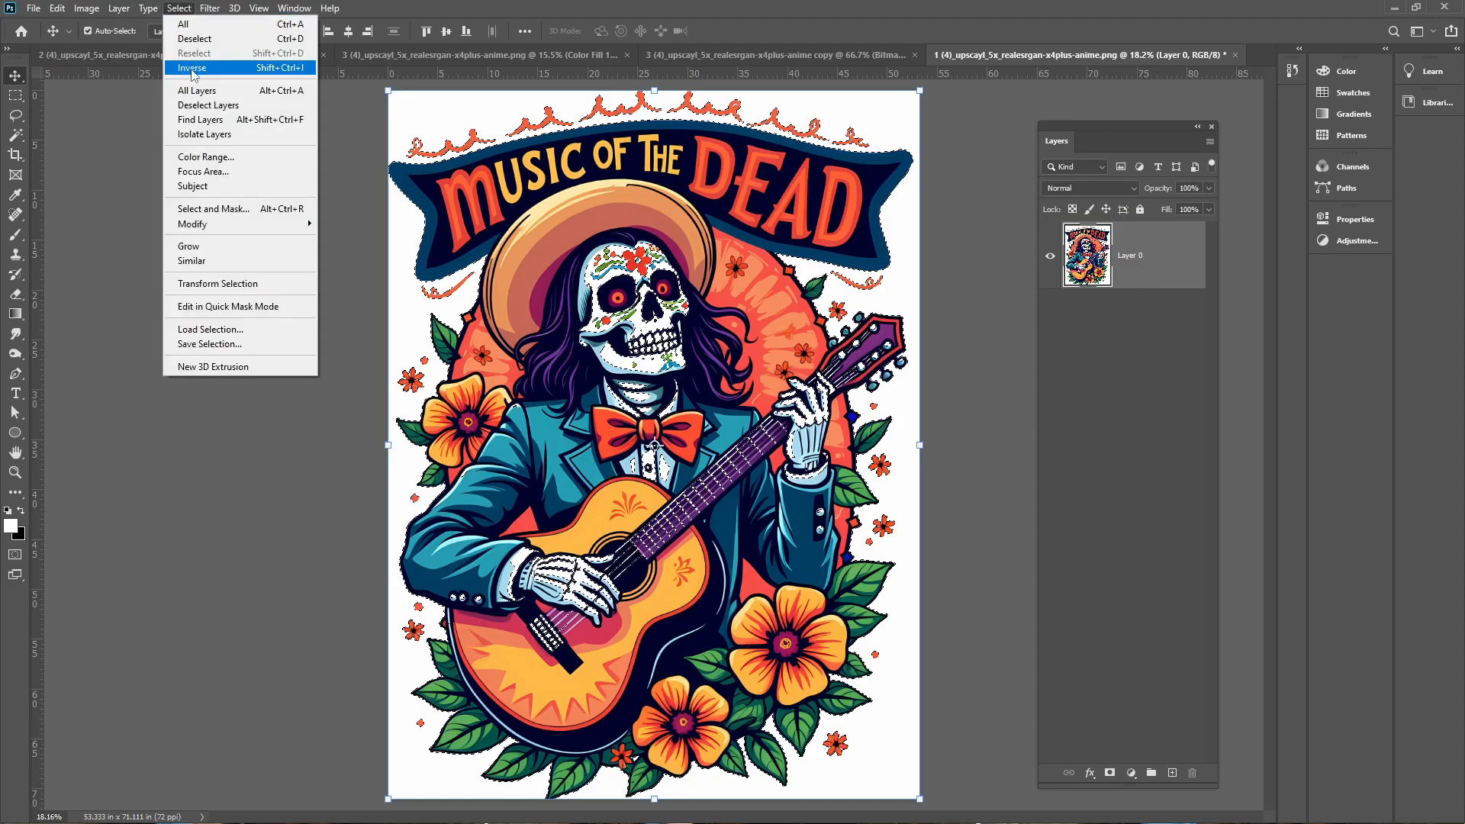
click(207, 73)
click(179, 7)
click(229, 208)
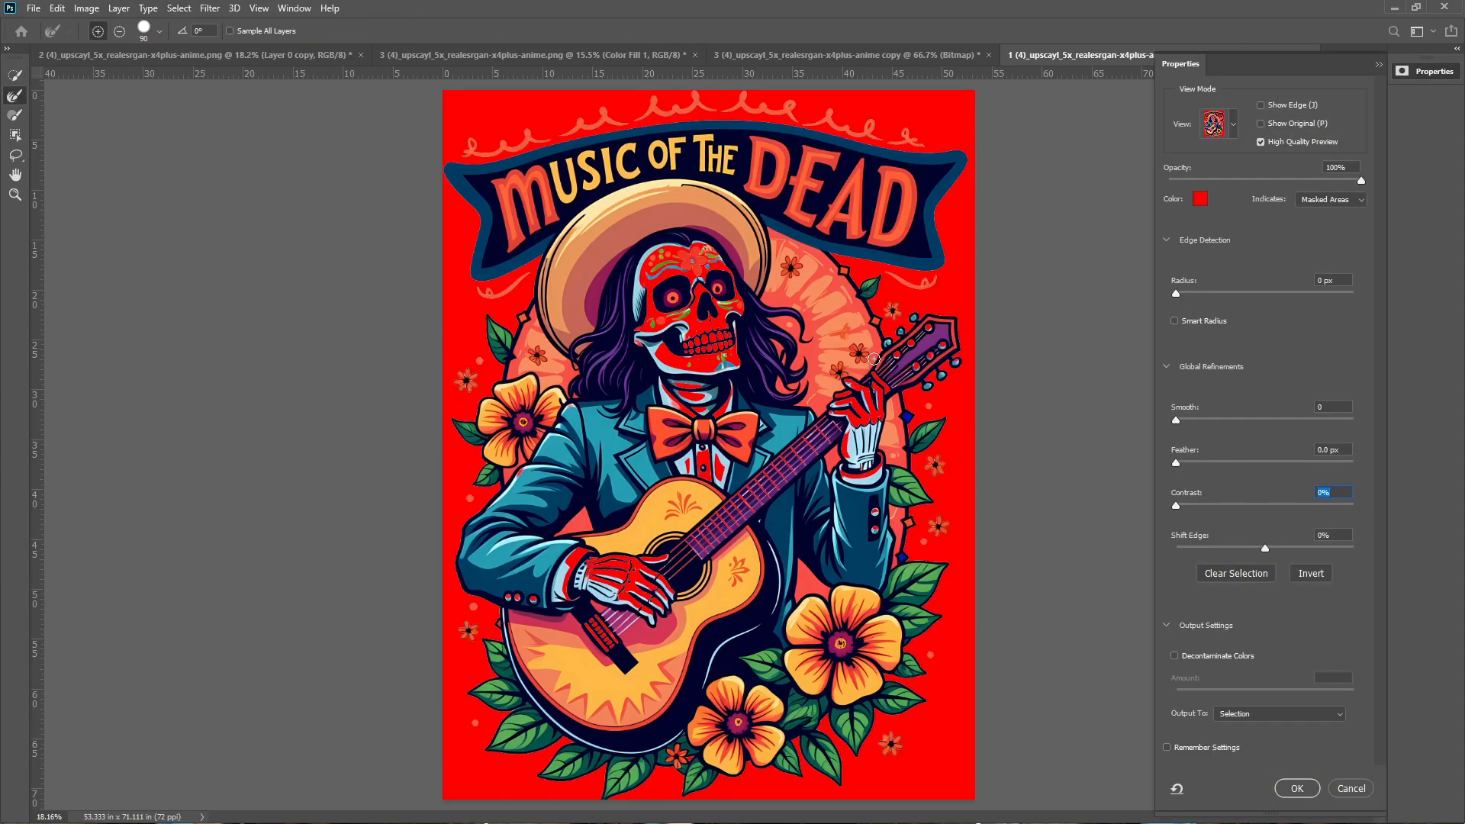
click(1233, 124)
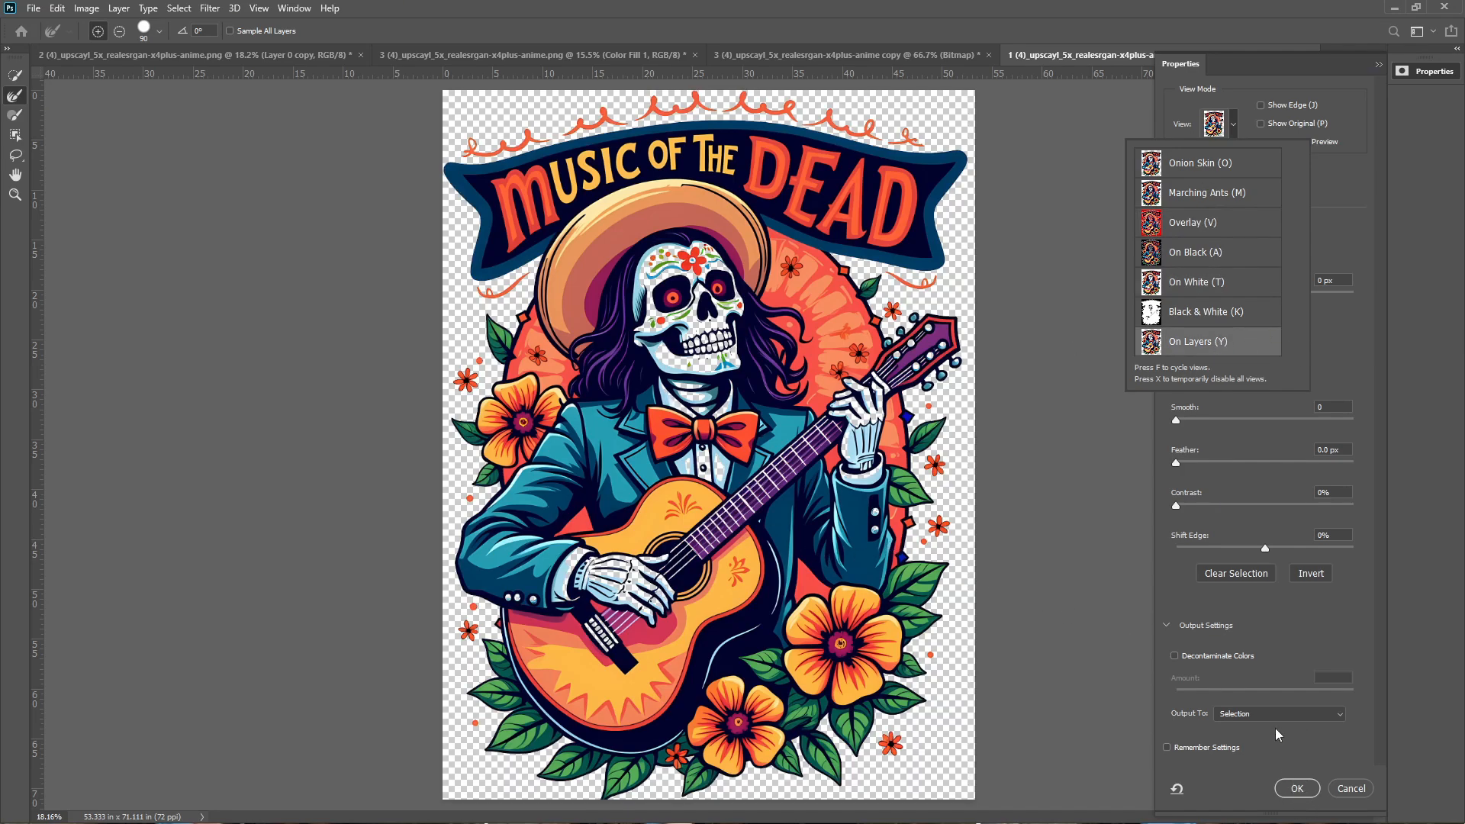
click(1297, 787)
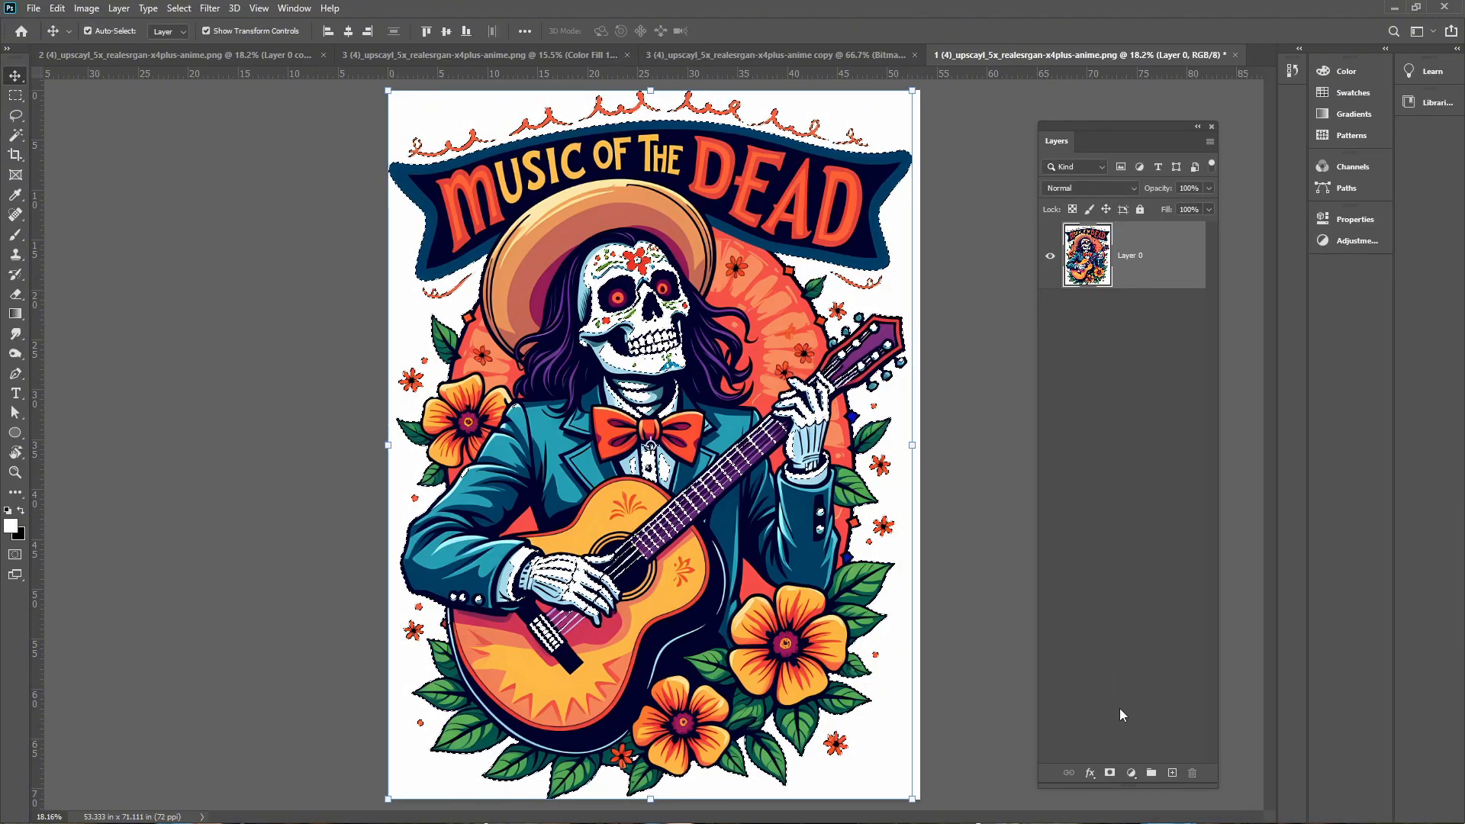
Output the artwork selection from Select and Mask to a new layer with a layer mask.
click(178, 8)
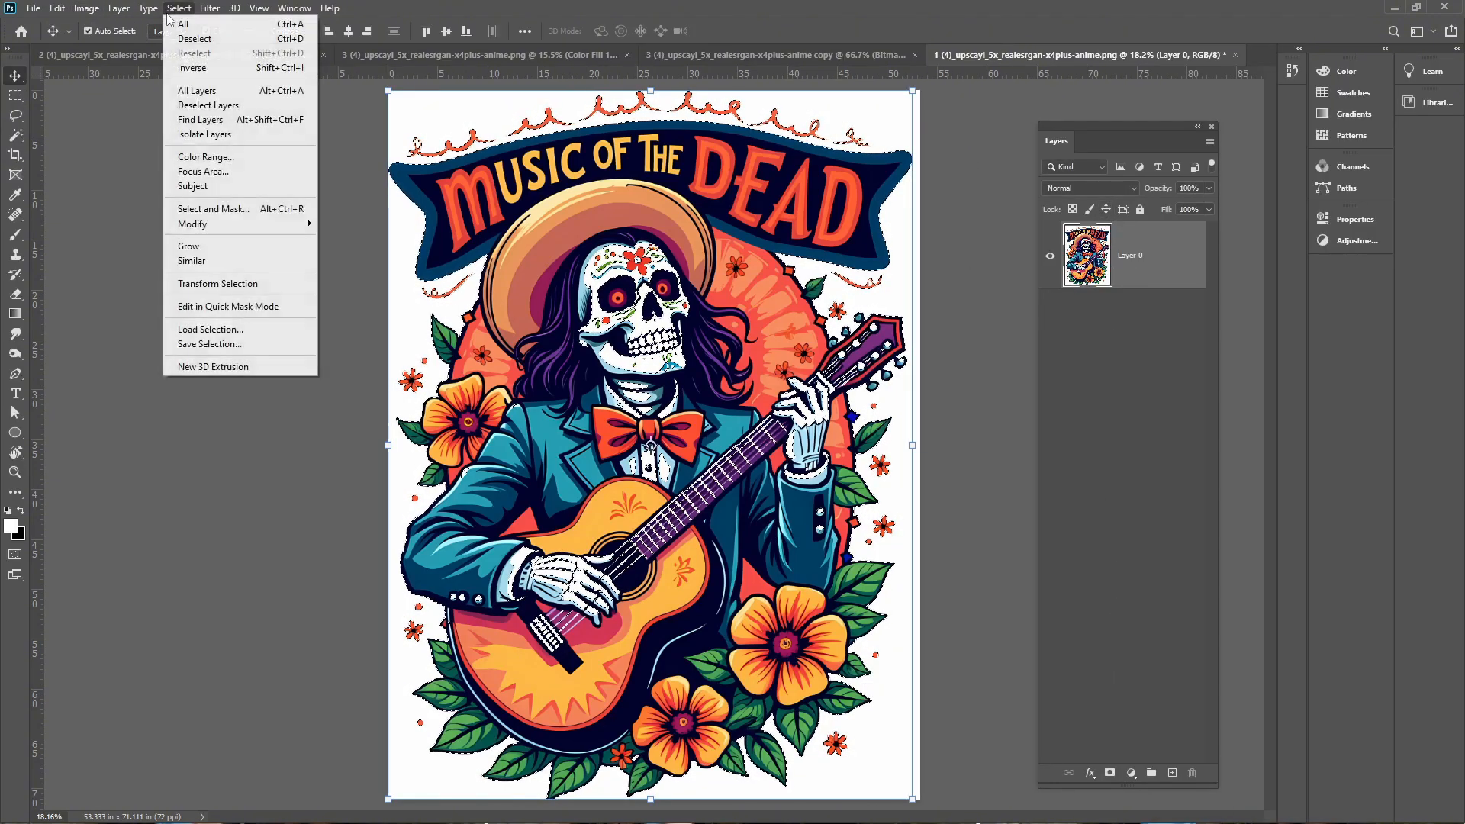
click(216, 210)
click(1279, 714)
click(1270, 765)
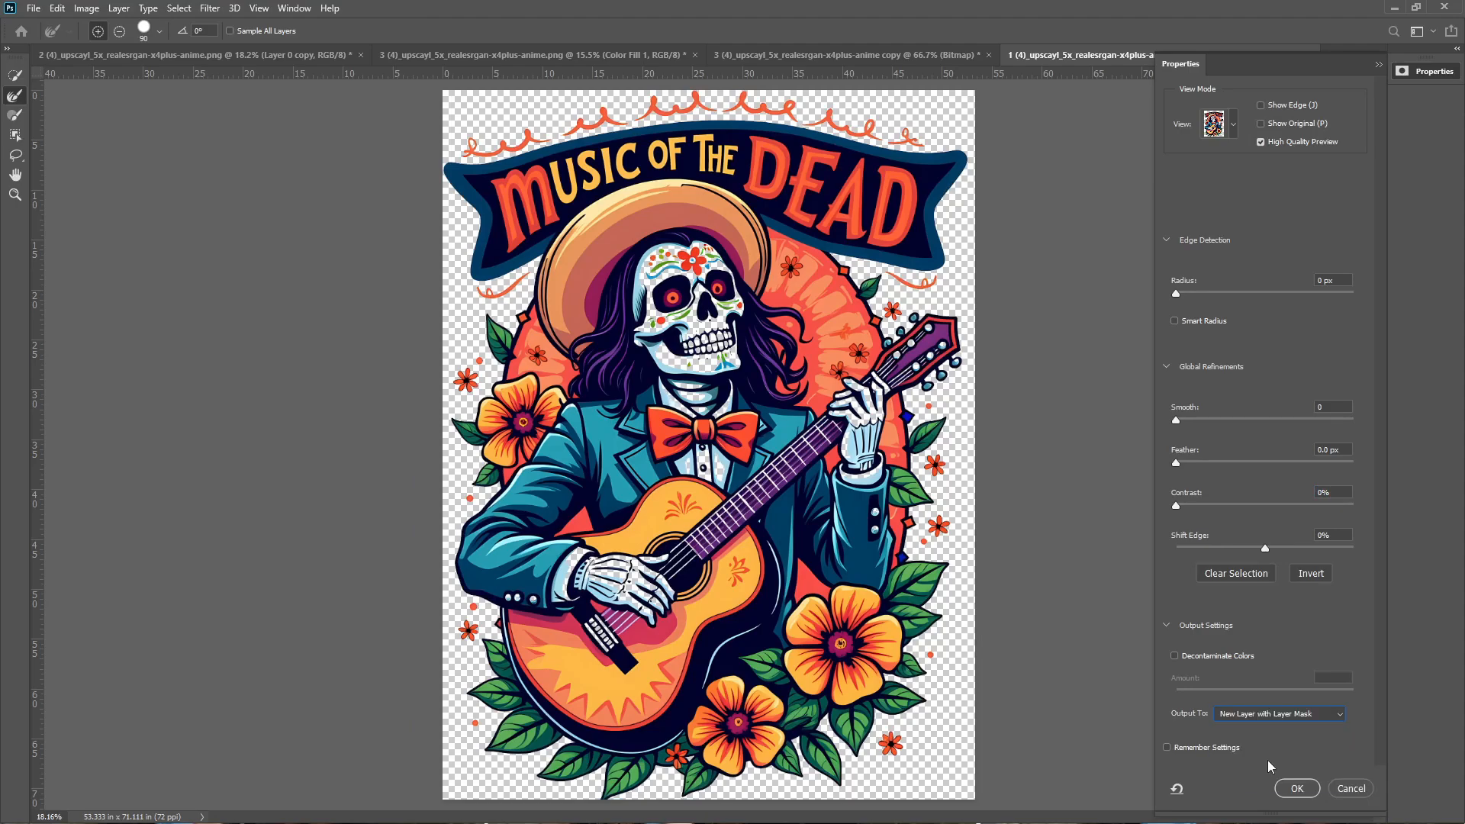
click(1295, 789)
Add a light gray #b1b1b1 solid color fill layer and place it at the bottom of the layer stack.
click(1131, 772)
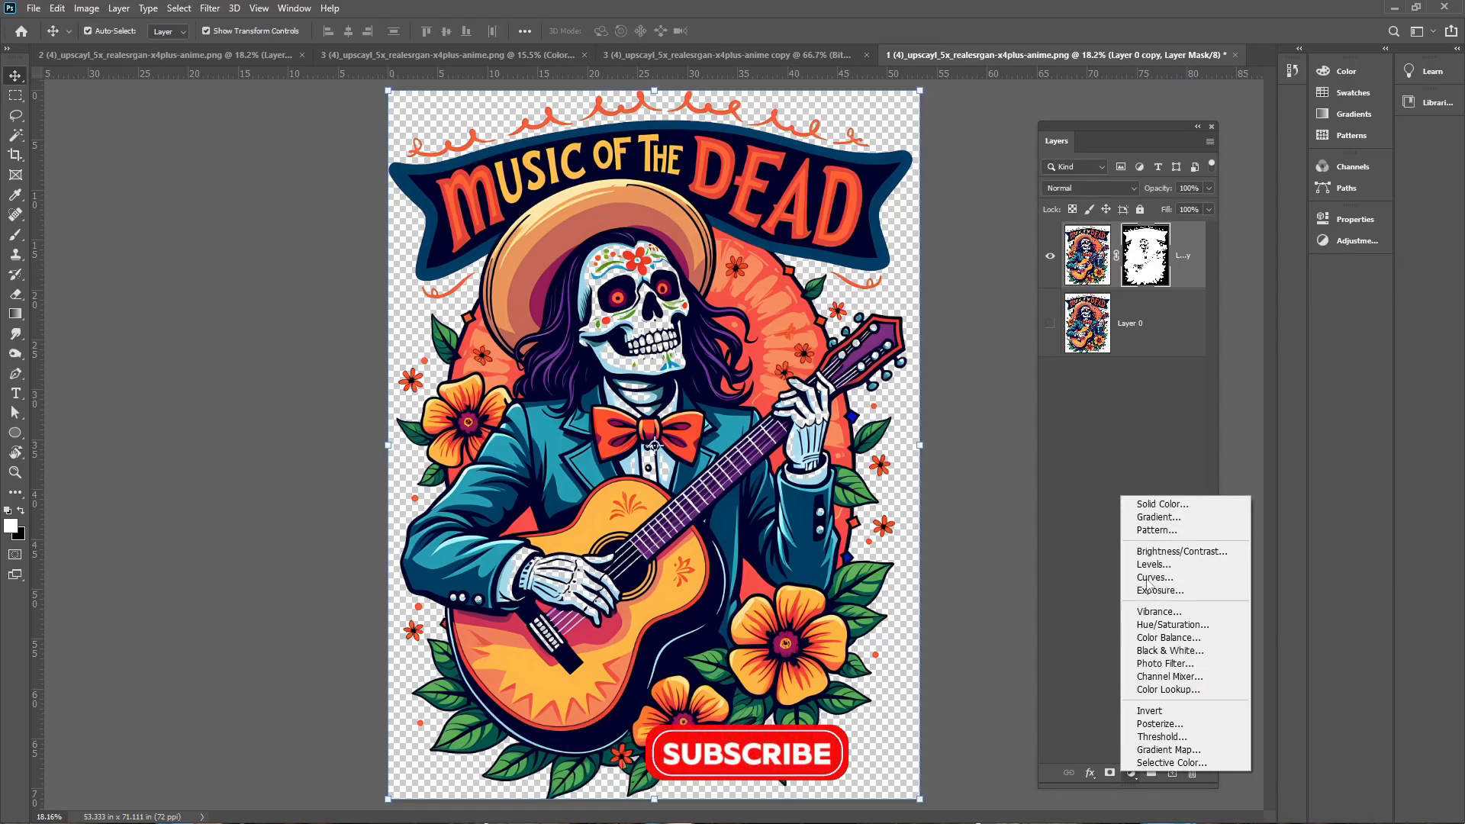
click(1137, 507)
drag(905, 288, 798, 287)
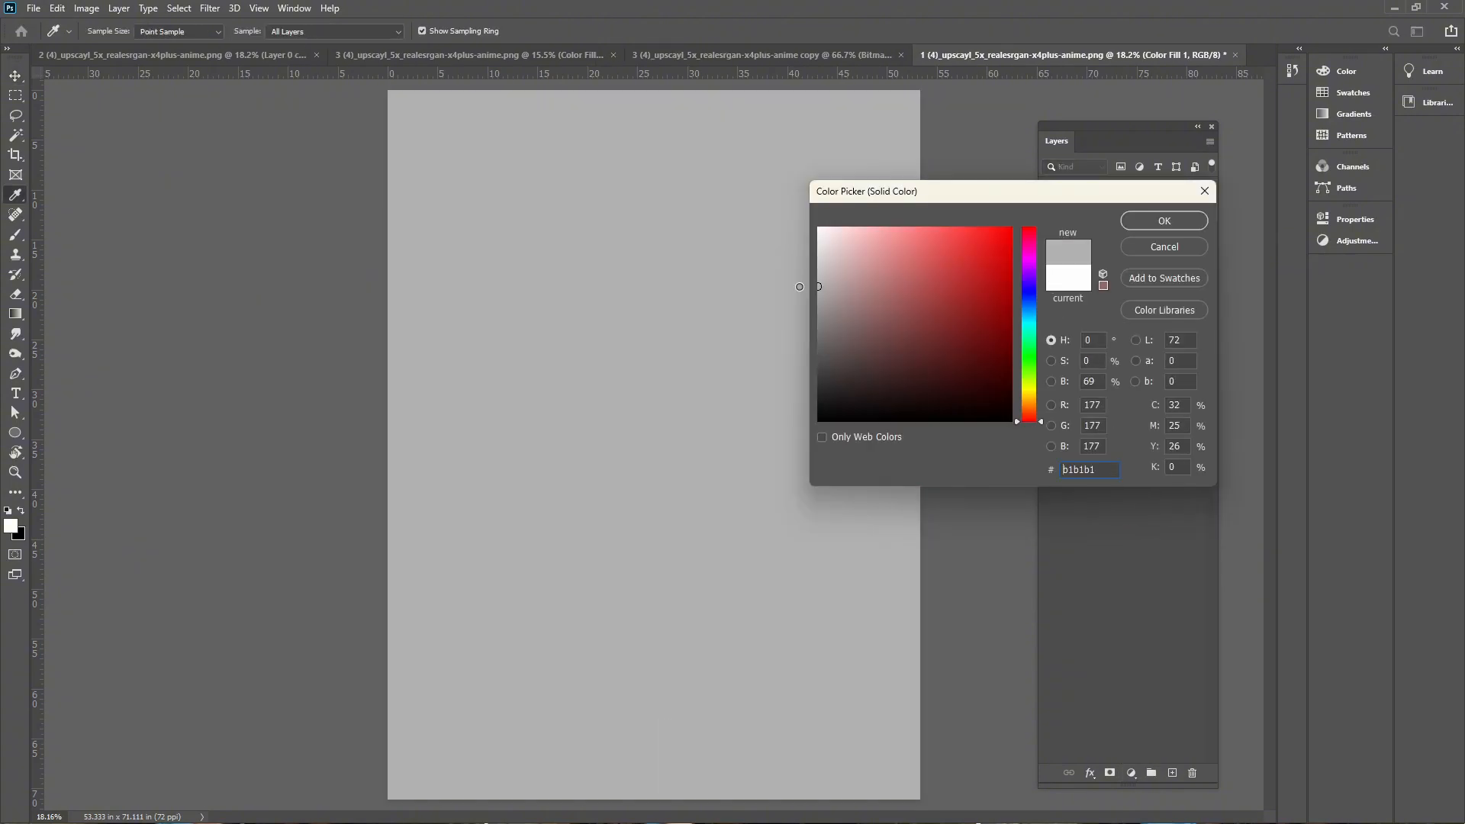
key(Return)
drag(1096, 285, 1100, 456)
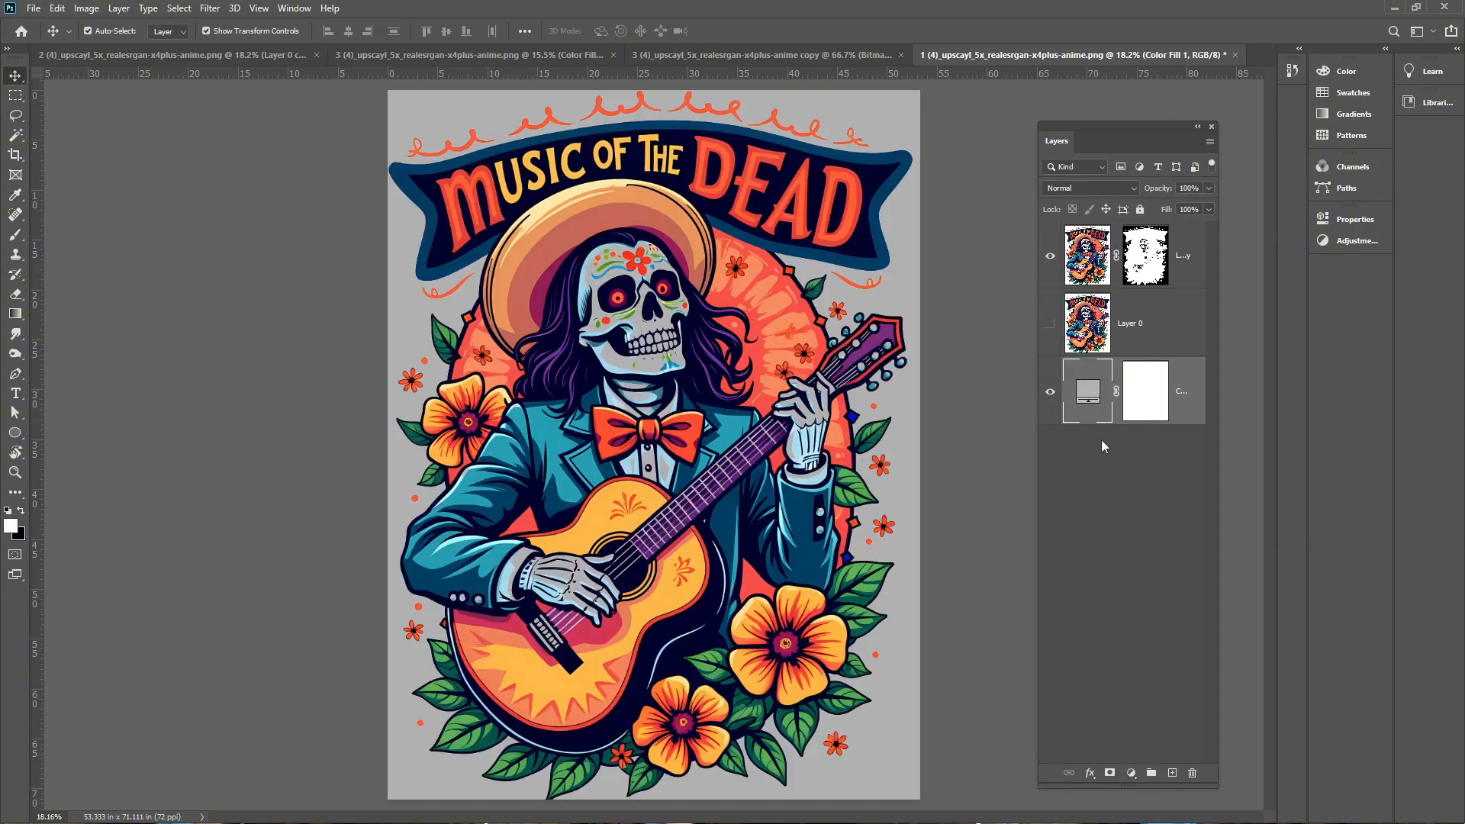
Change the solid color fill layer to white #ffffff.
double_click(1087, 388)
drag(831, 248, 767, 199)
key(Return)
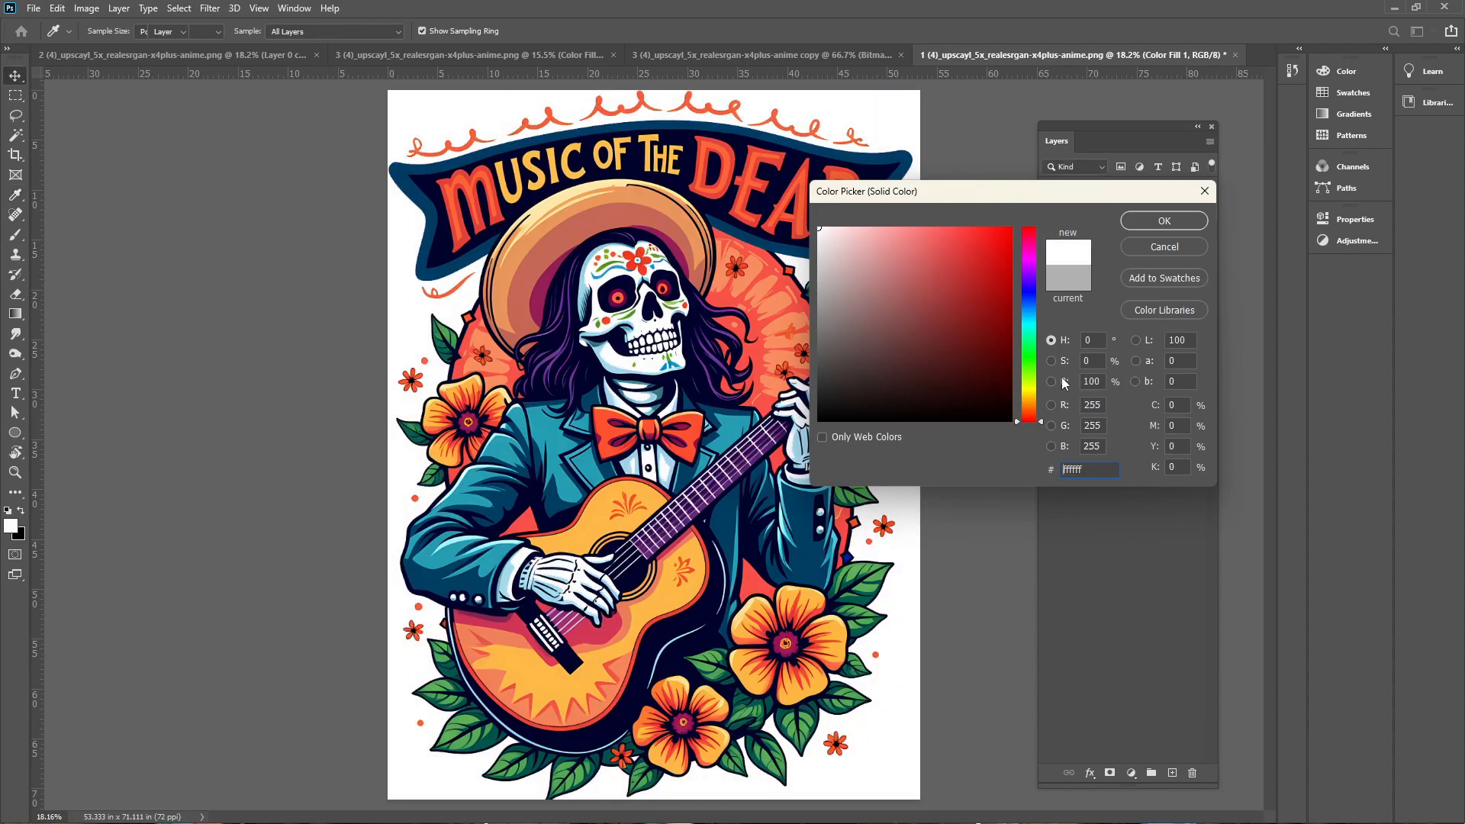
Delete the solid color fill layer and the hidden original Layer 0, keeping only the masked artwork layer.
key(Delete)
key(Delete)
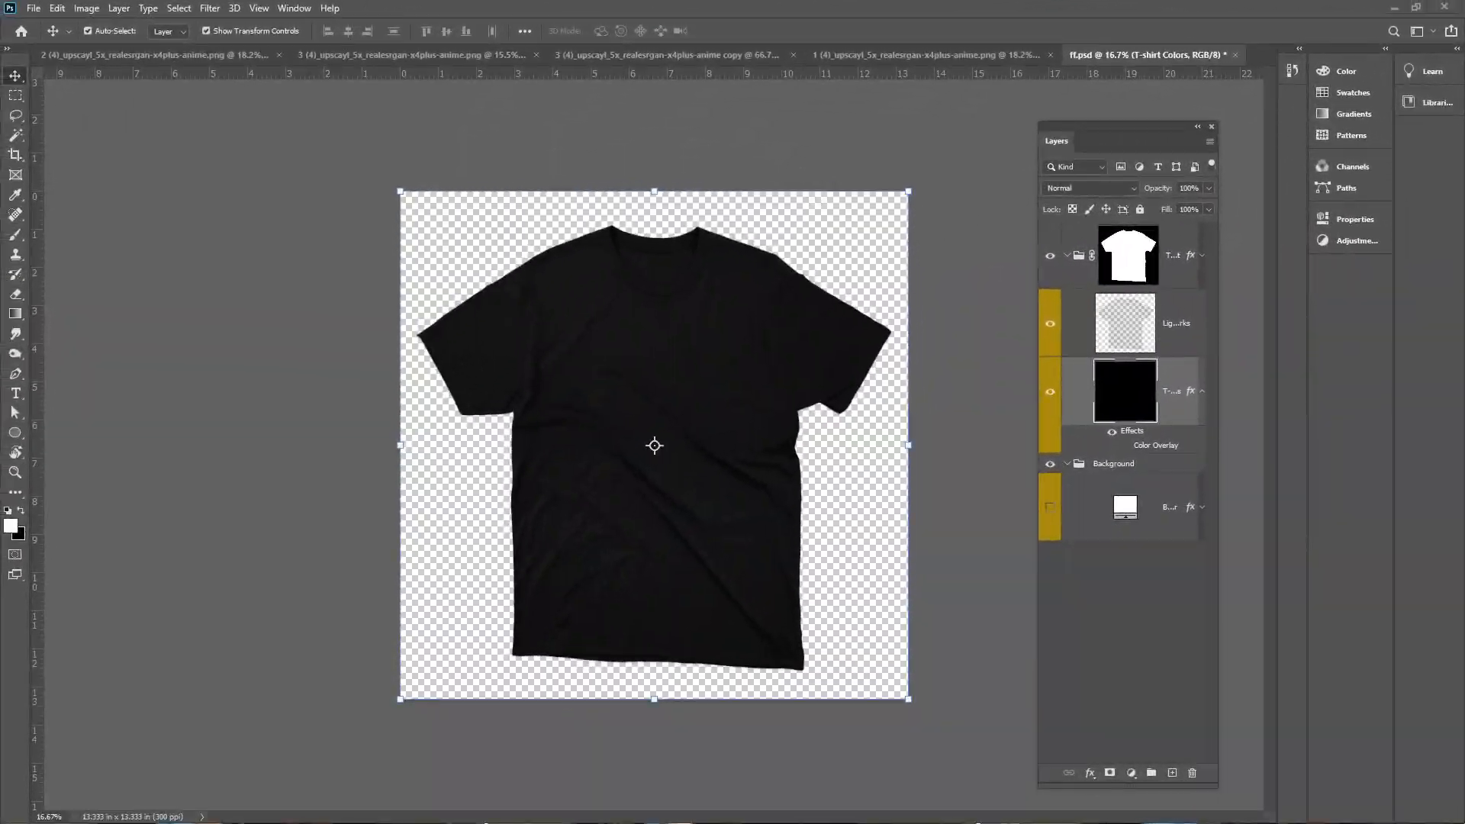
Copy the Rhythms of the Dead artwork into the ff.psd T-shirt mockup and scale it down onto the black shirt's chest.
click(180, 57)
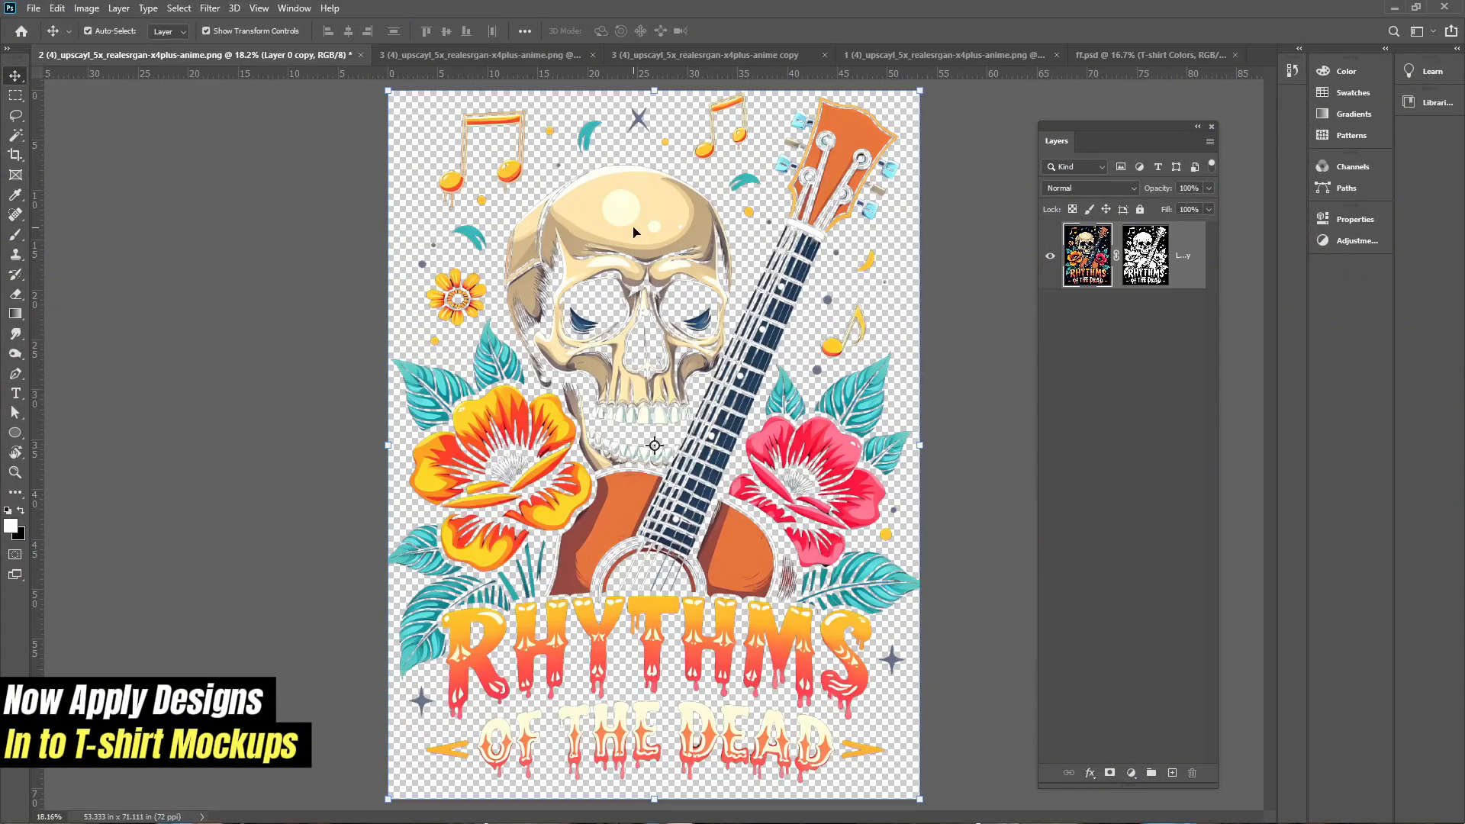
drag(635, 233, 639, 389)
key(ctrl+t)
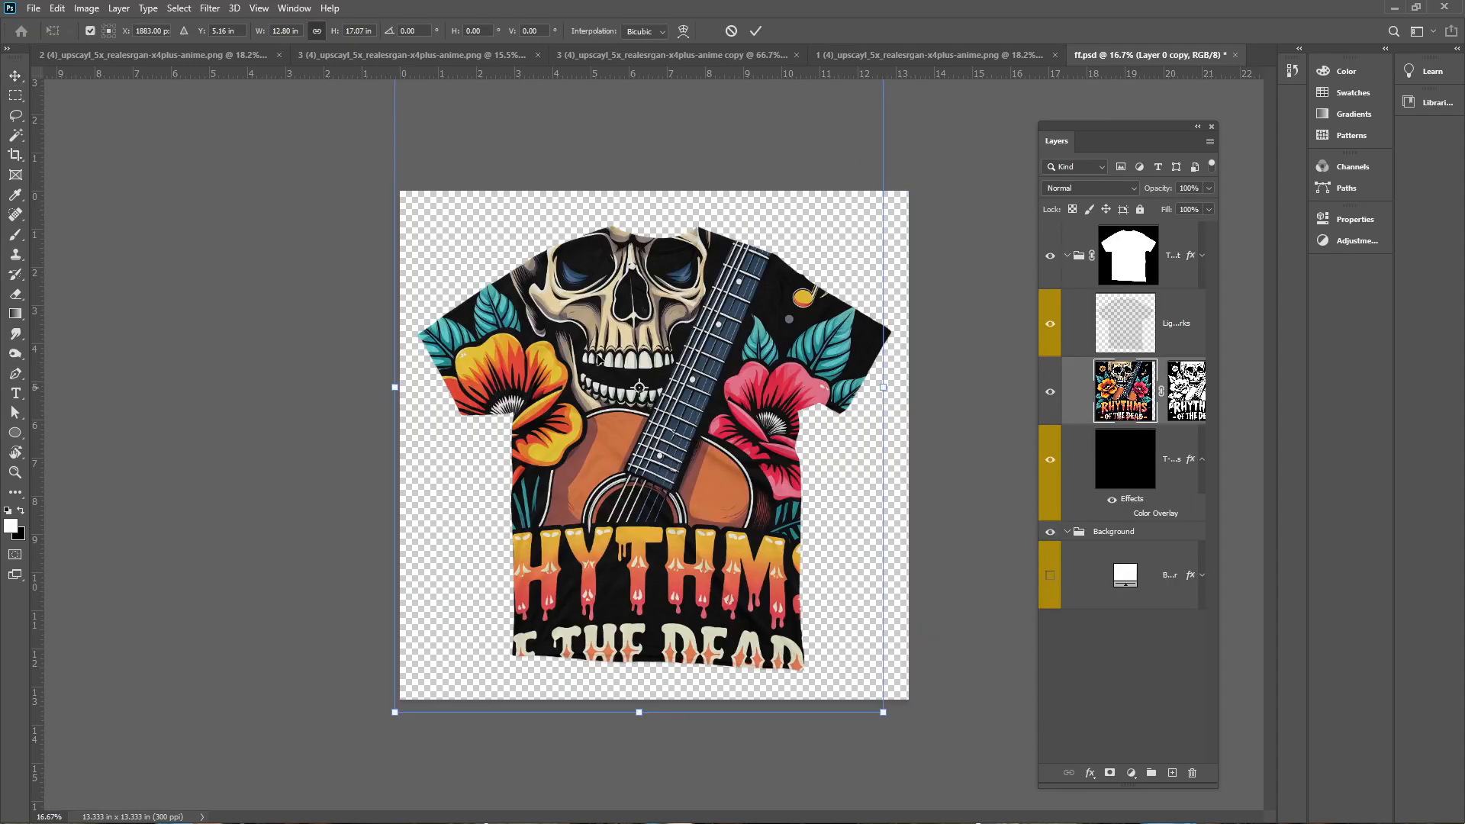
drag(277, 33, 229, 42)
drag(660, 400, 685, 460)
drag(259, 34, 253, 35)
drag(669, 479, 657, 474)
click(363, 531)
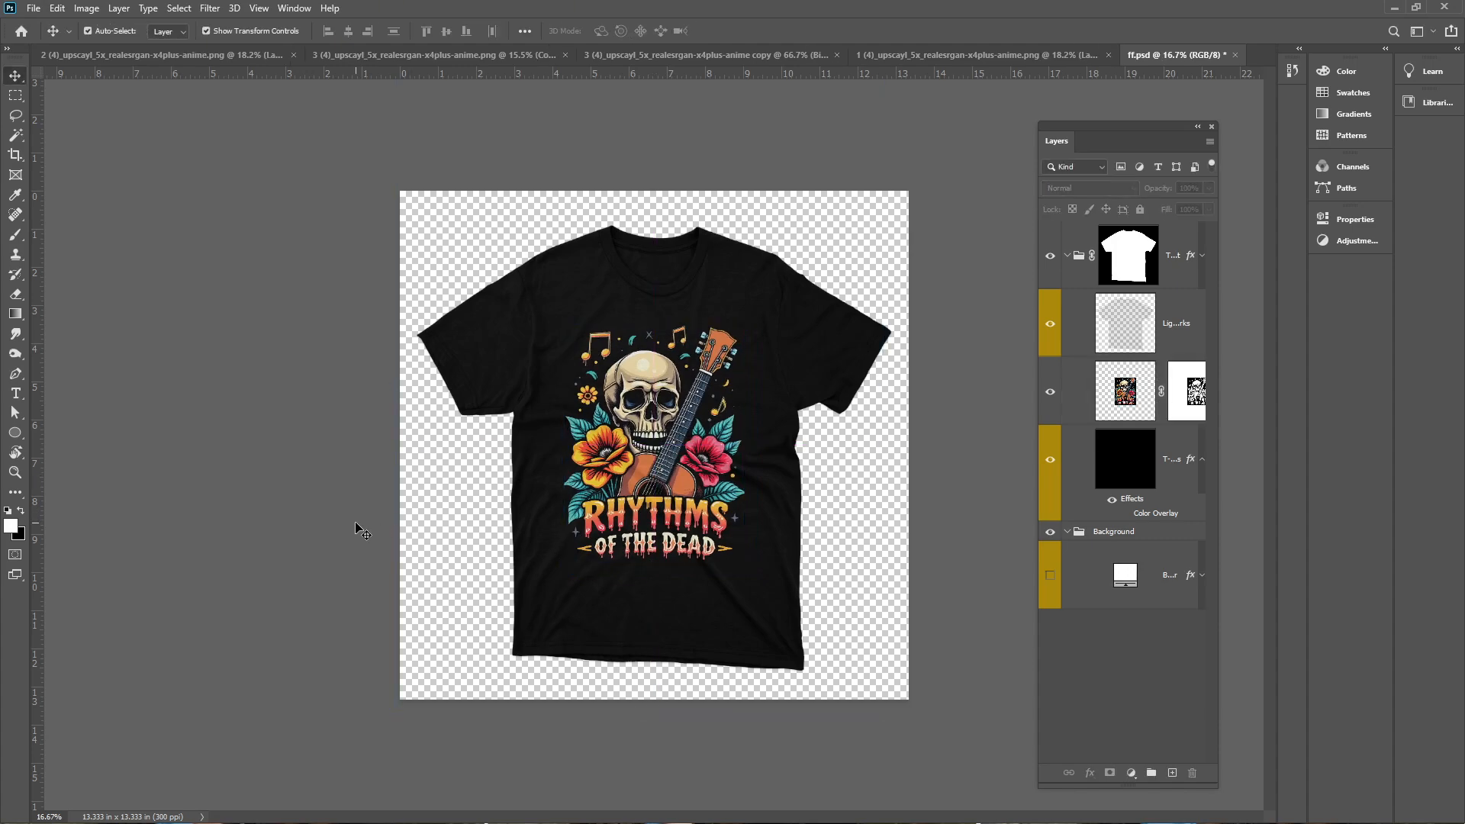
Examine the Rhythms of the Dead print on the black shirt up close and as a whole.
key(ctrl+plus)
key(ctrl+plus)
key(ctrl+plus)
key(ctrl+plus)
key(ctrl+plus)
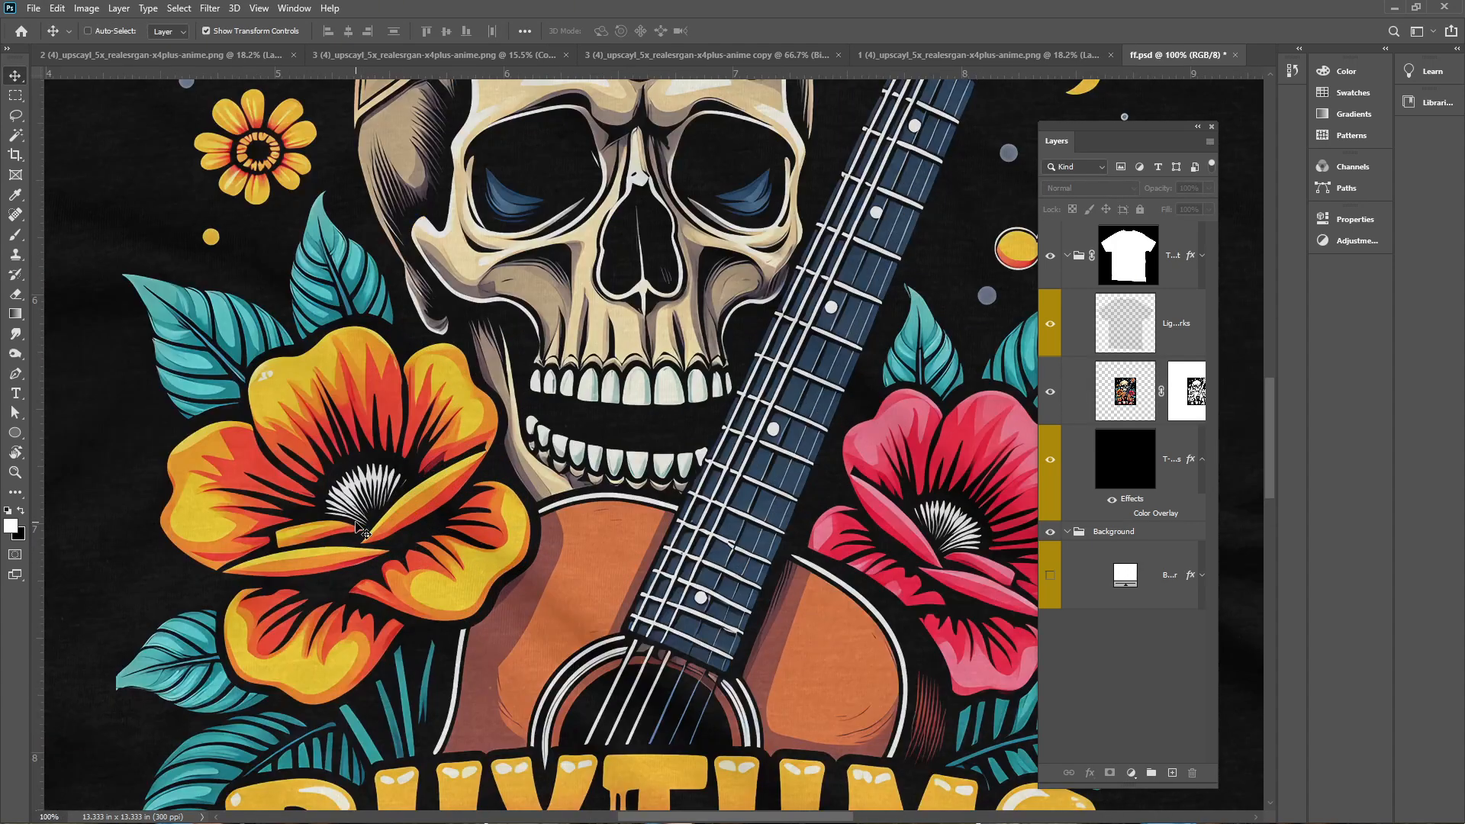
key(ctrl+minus)
key(ctrl+minus)
key(ctrl+minus)
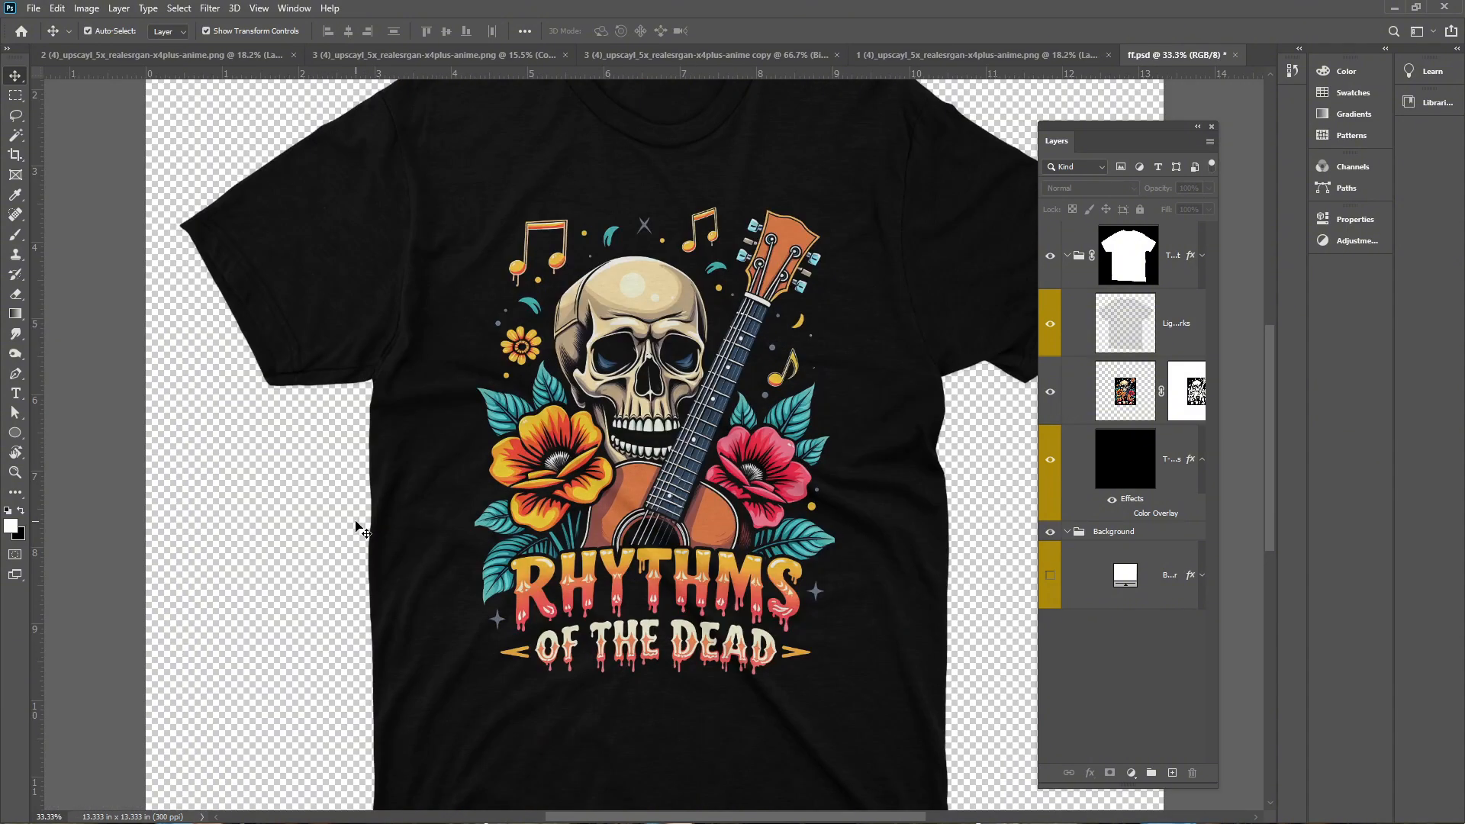
drag(778, 566, 708, 592)
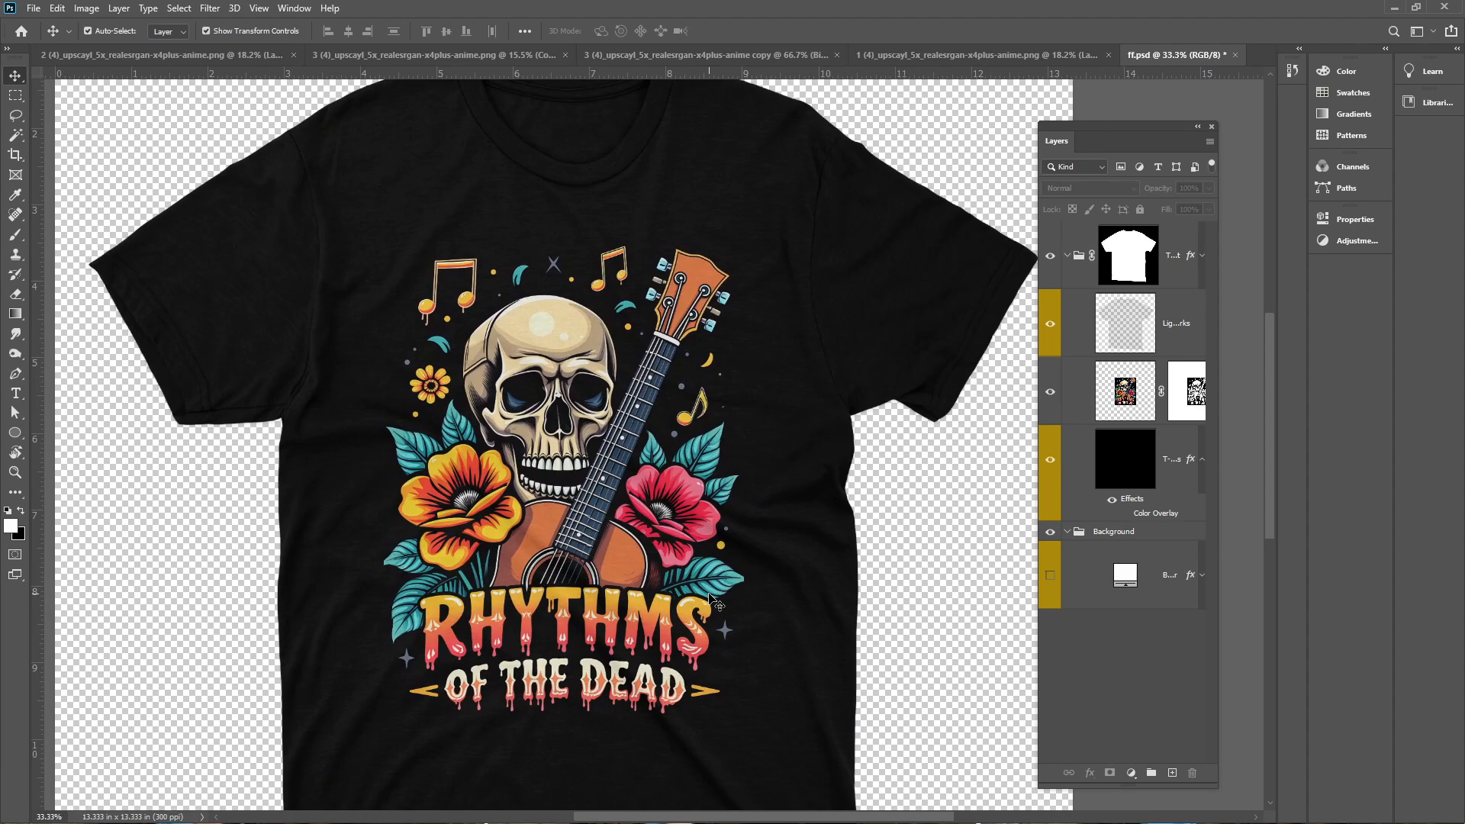
Hide the Rhythms of the Dead layer and copy the Dance with the Dead artwork into the T-shirt mockup.
click(1053, 398)
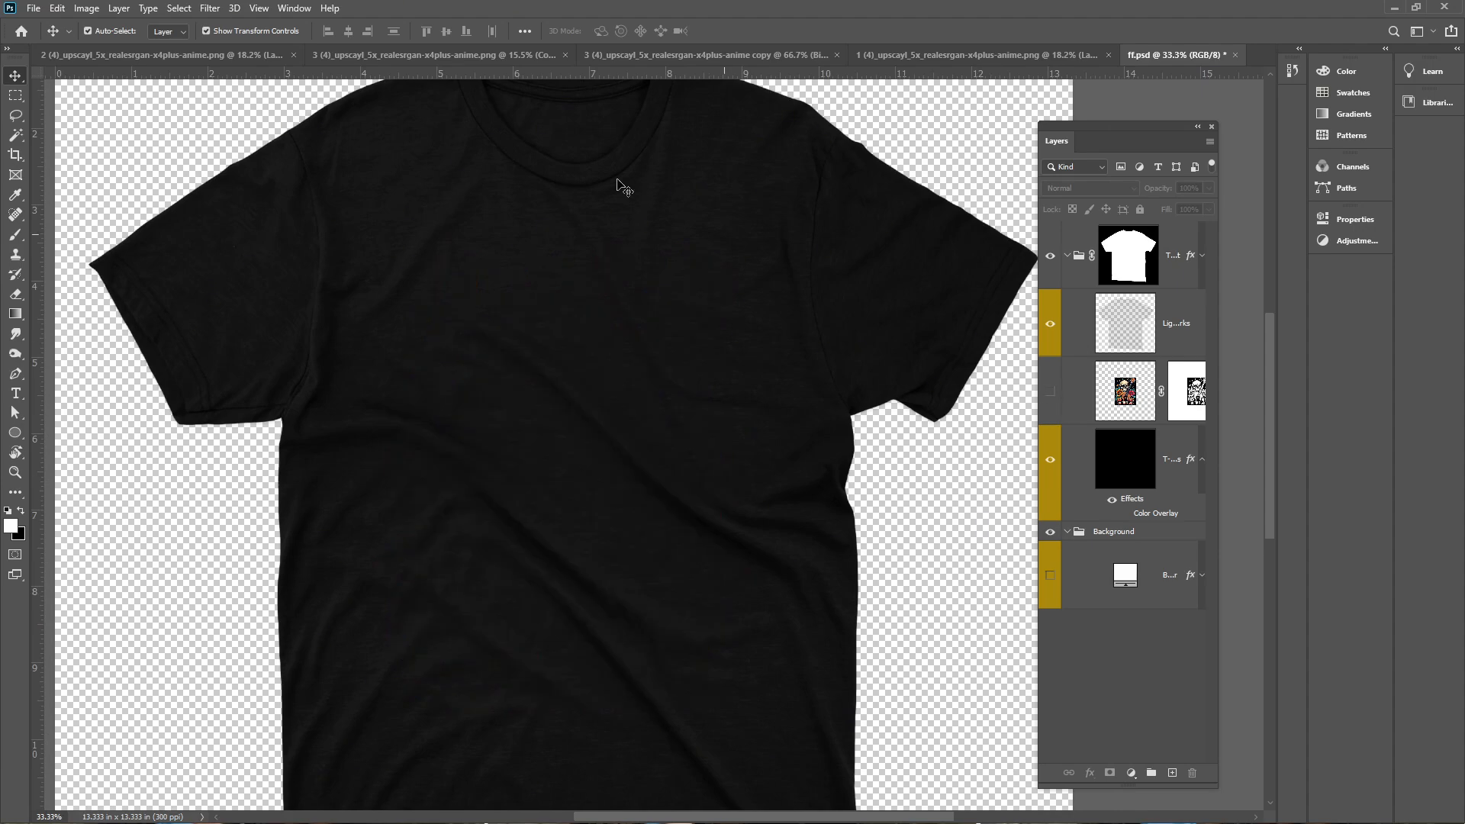
click(482, 54)
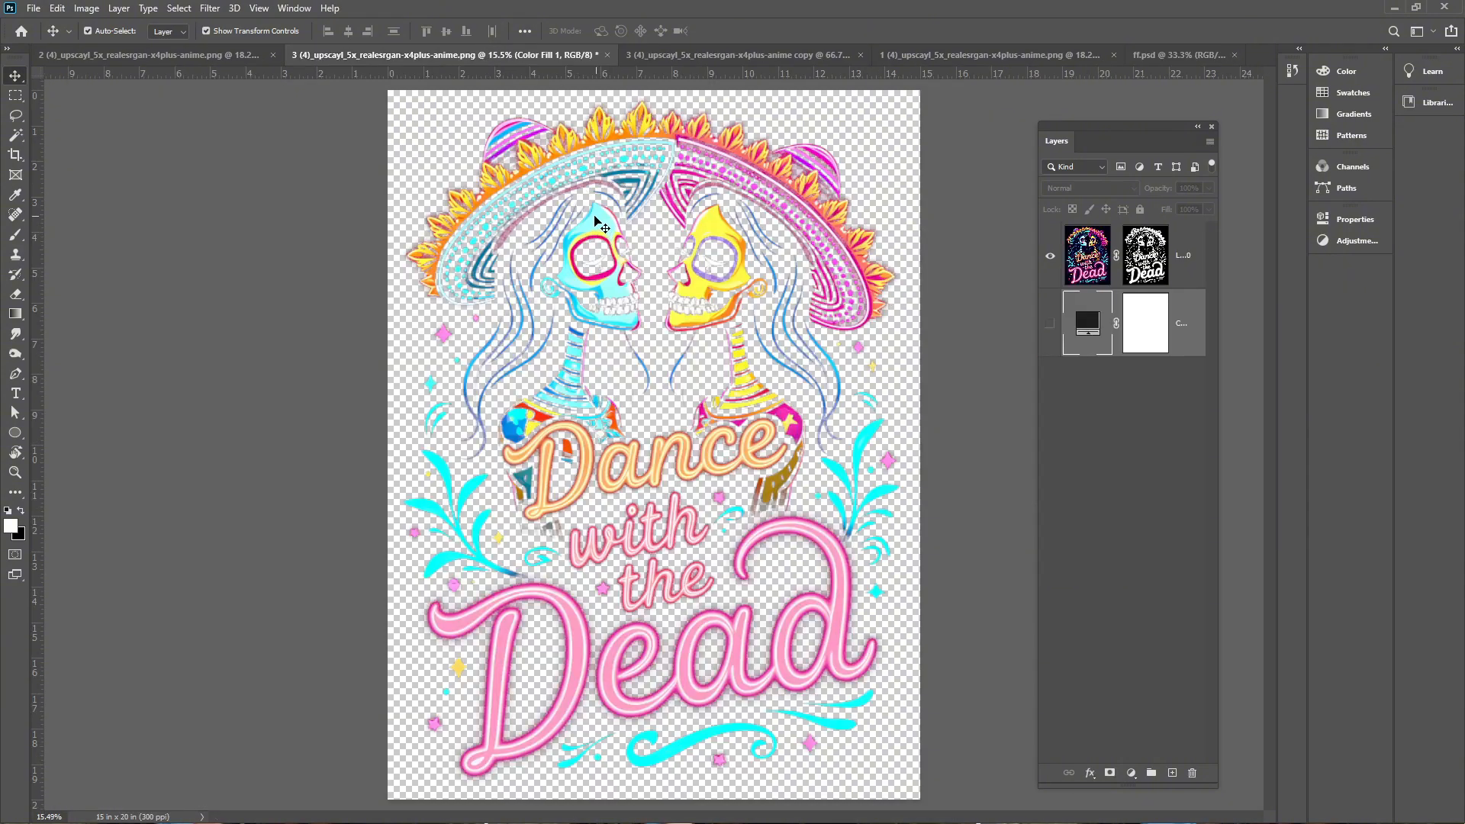
drag(601, 229, 574, 405)
Scale the Dance with the Dead artwork down onto the shirt's chest and move its layer below the Lights & Darks layer.
key(ctrl+t)
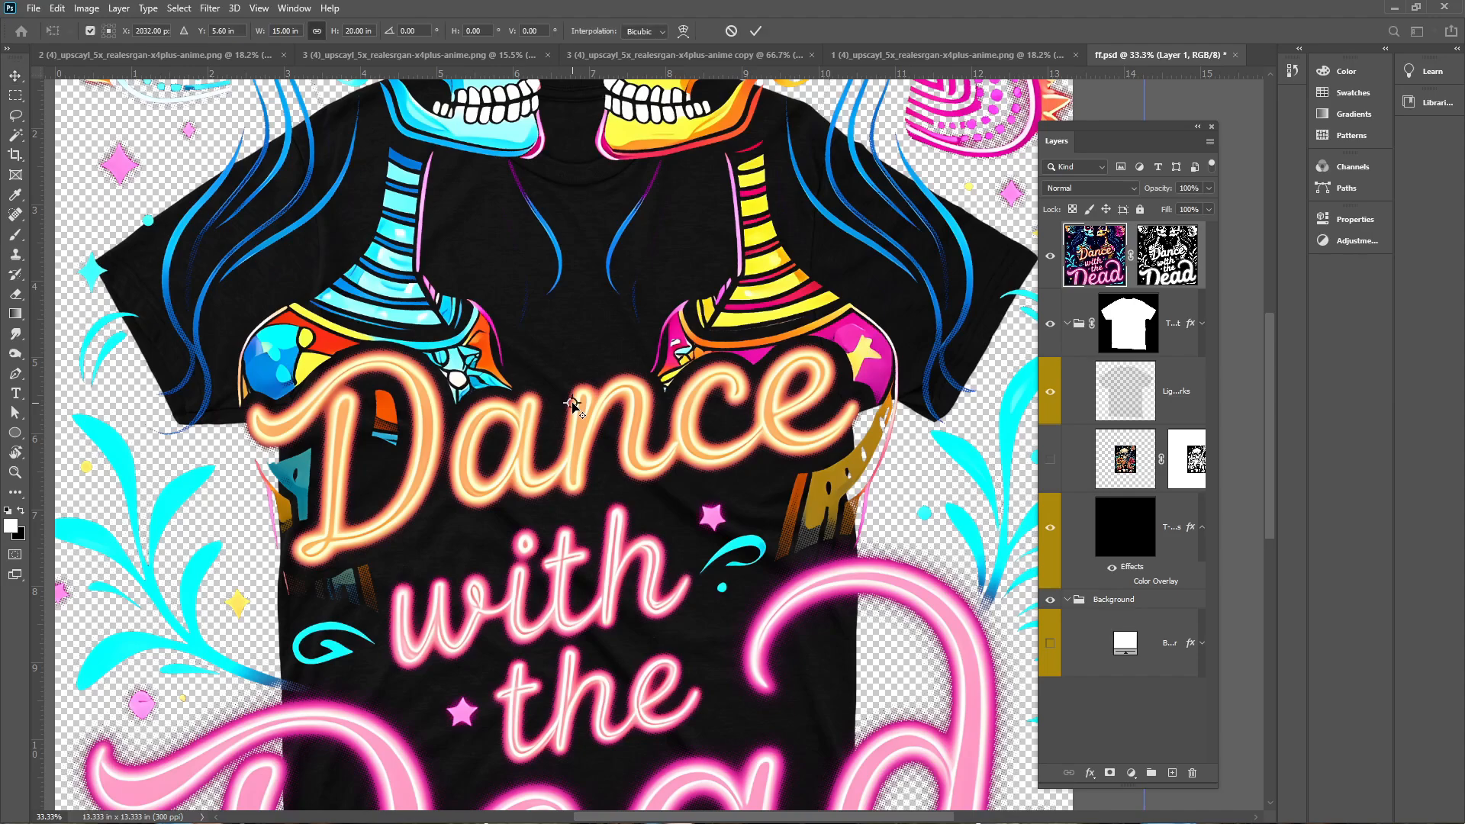
drag(262, 34, 200, 42)
drag(698, 422, 703, 481)
key(Return)
drag(1094, 256, 1121, 431)
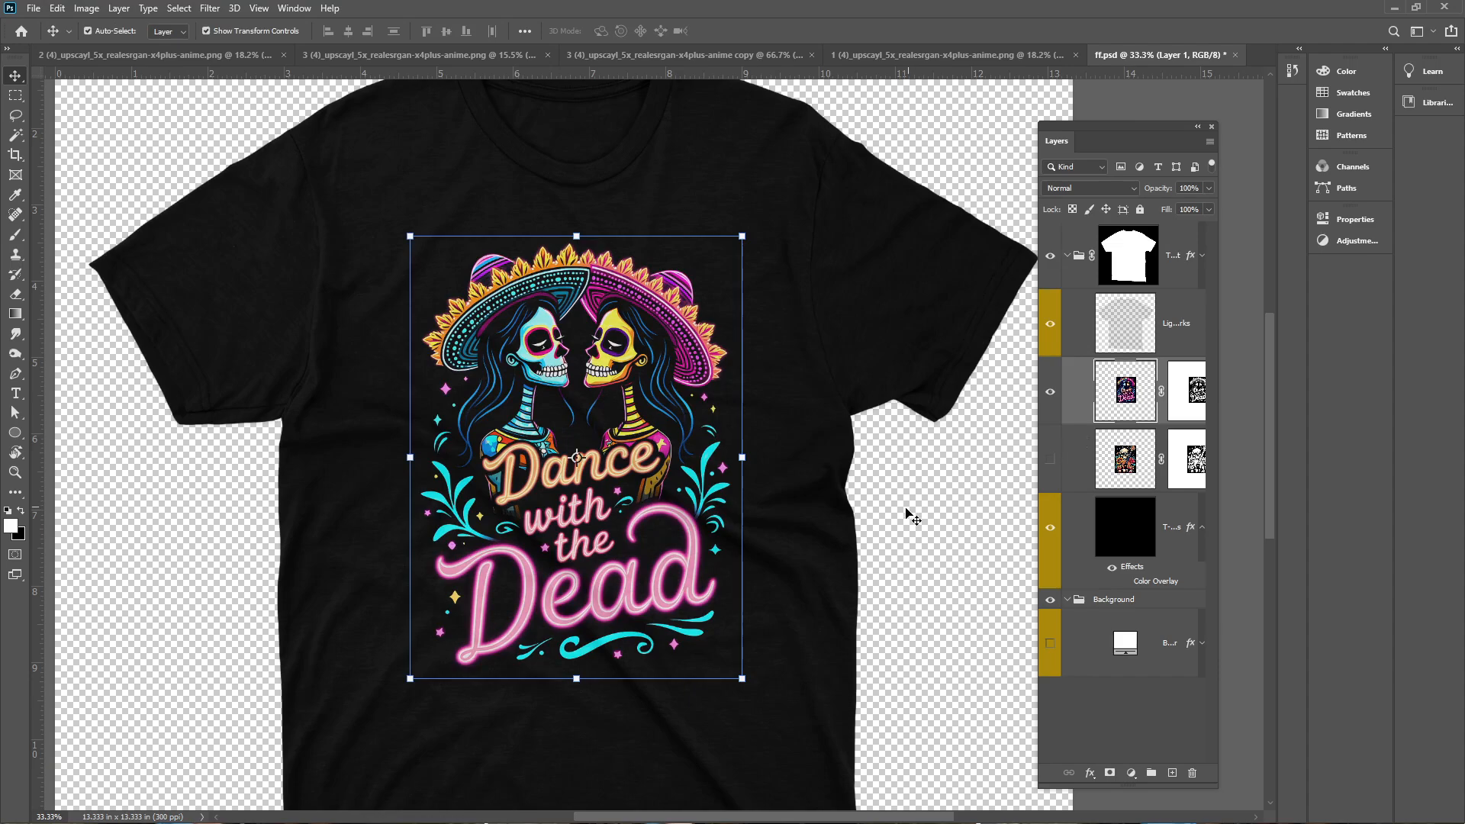
Inspect the halftone details of the Dance with the Dead print on the black shirt up close.
click(822, 546)
key(ctrl+equal)
key(ctrl+equal)
key(ctrl+equal)
key(ctrl+equal)
key(ctrl+equal)
key(ctrl+equal)
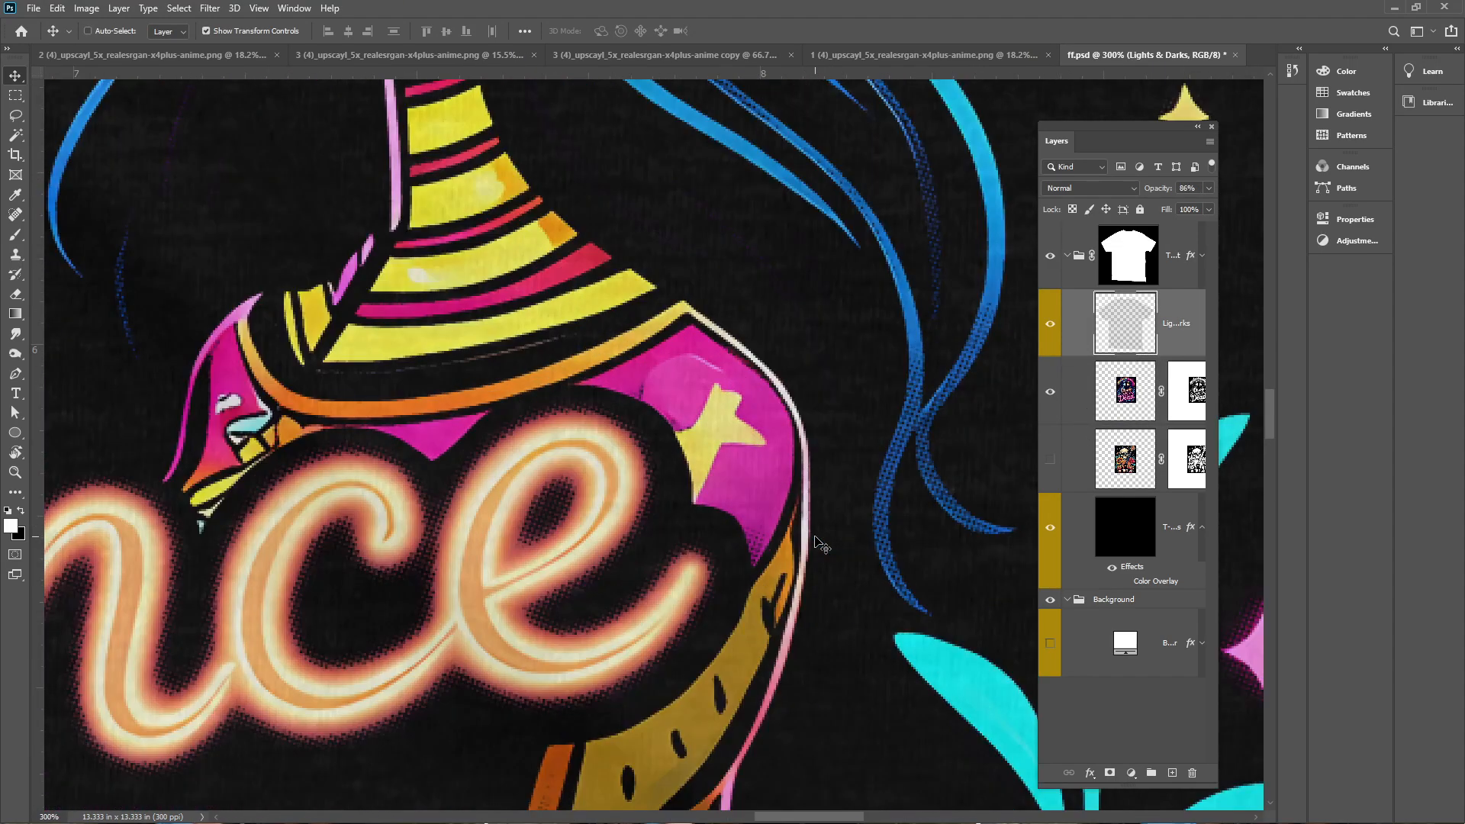
drag(766, 501, 745, 81)
drag(684, 336, 1106, 229)
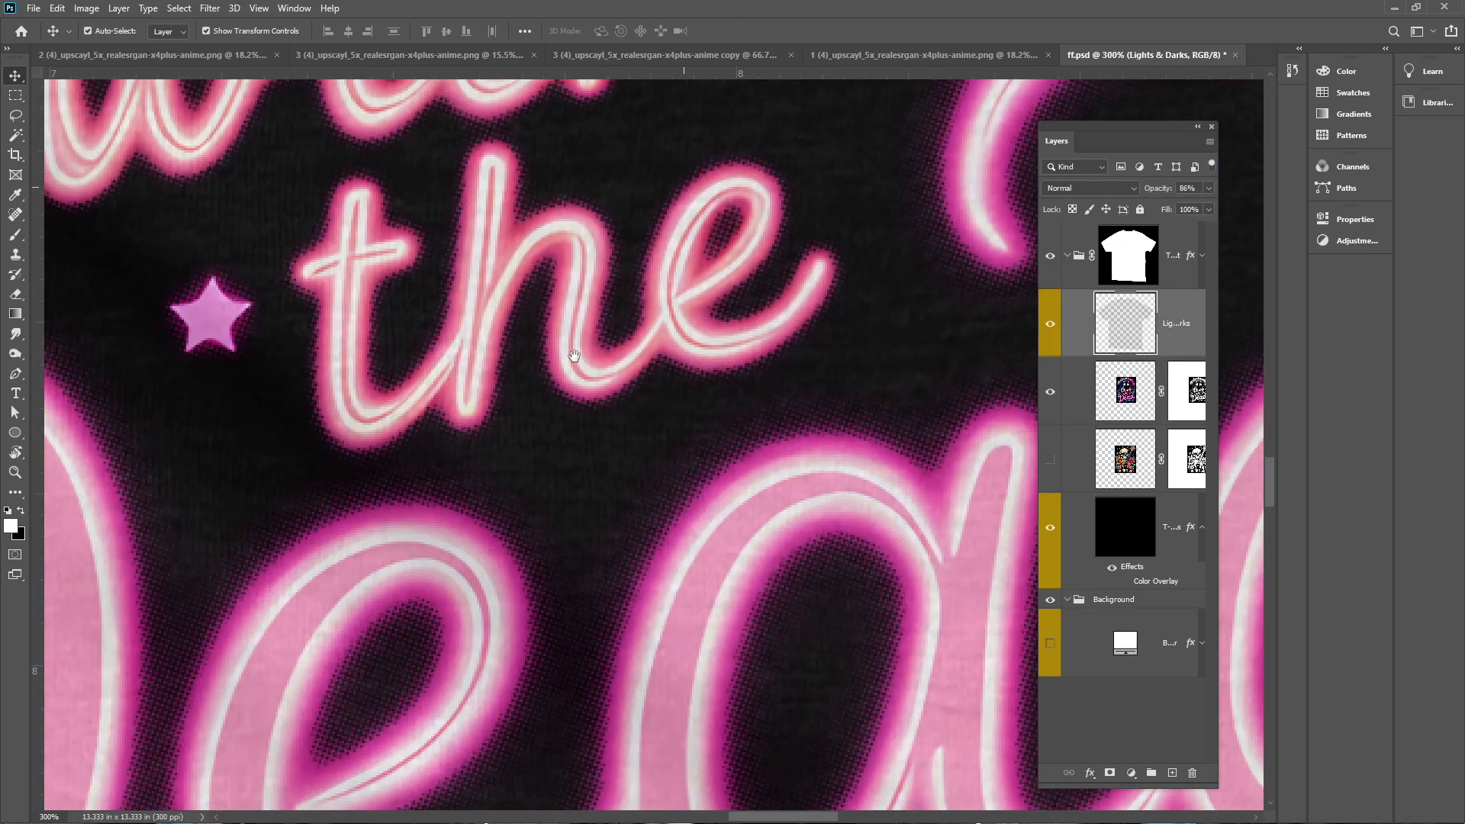
drag(575, 356, 834, 644)
drag(608, 279, 627, 504)
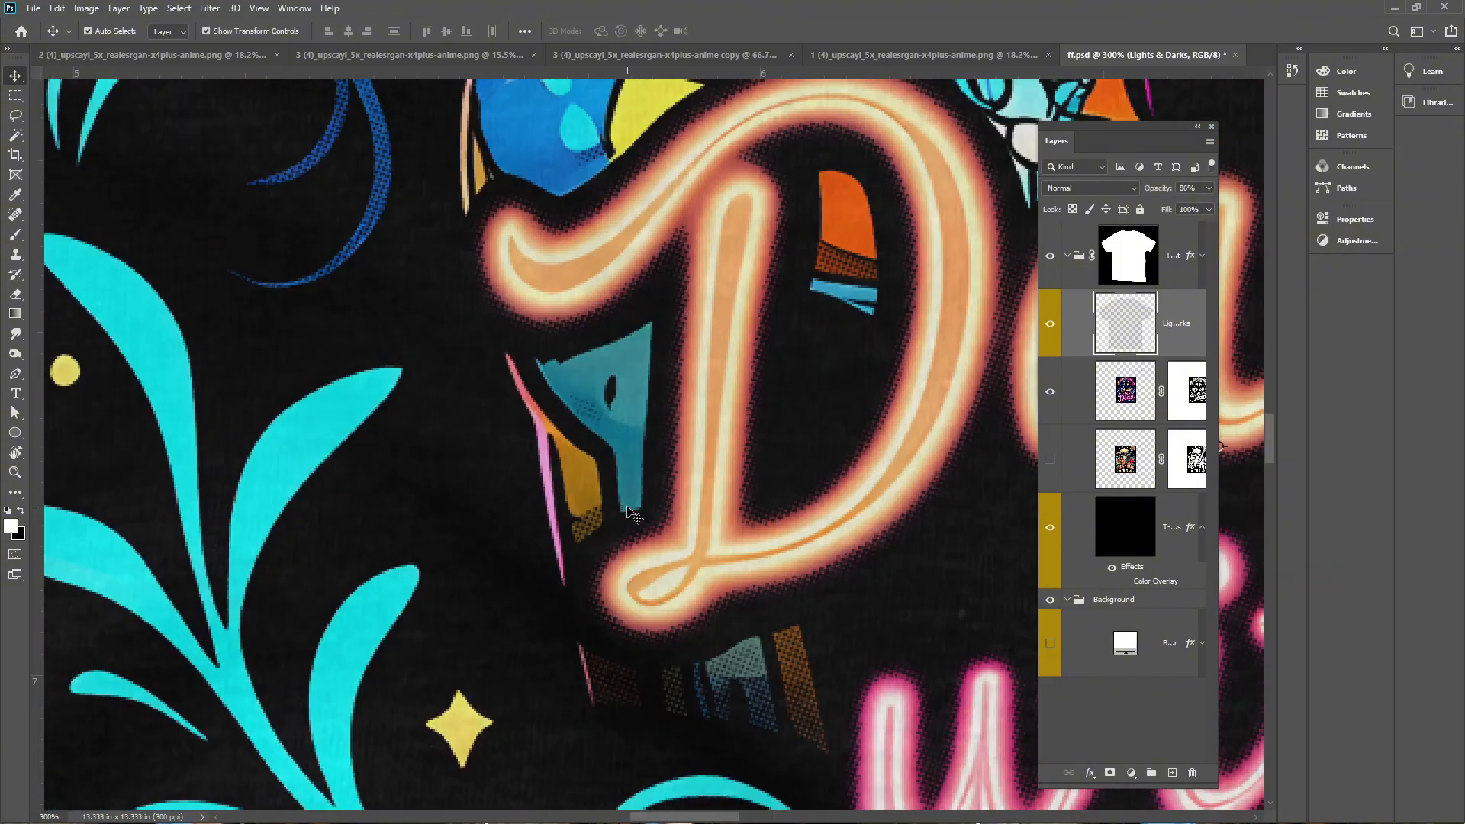
key(ctrl+0)
key(ctrl+plus)
key(ctrl+plus)
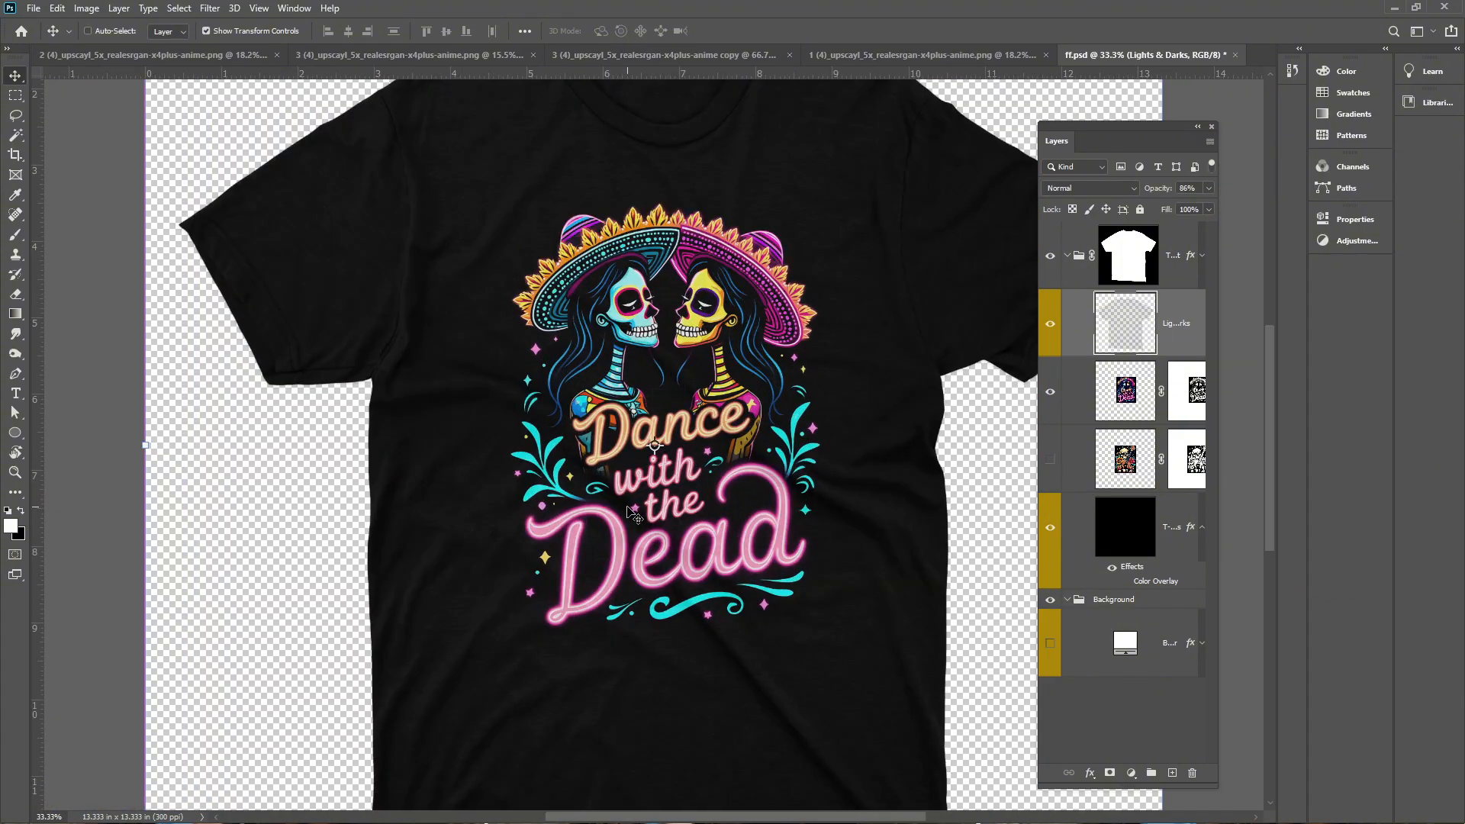
Hide the Dance with the Dead layer and copy the masked Music of the Dead artwork into the T-shirt mockup.
click(1052, 395)
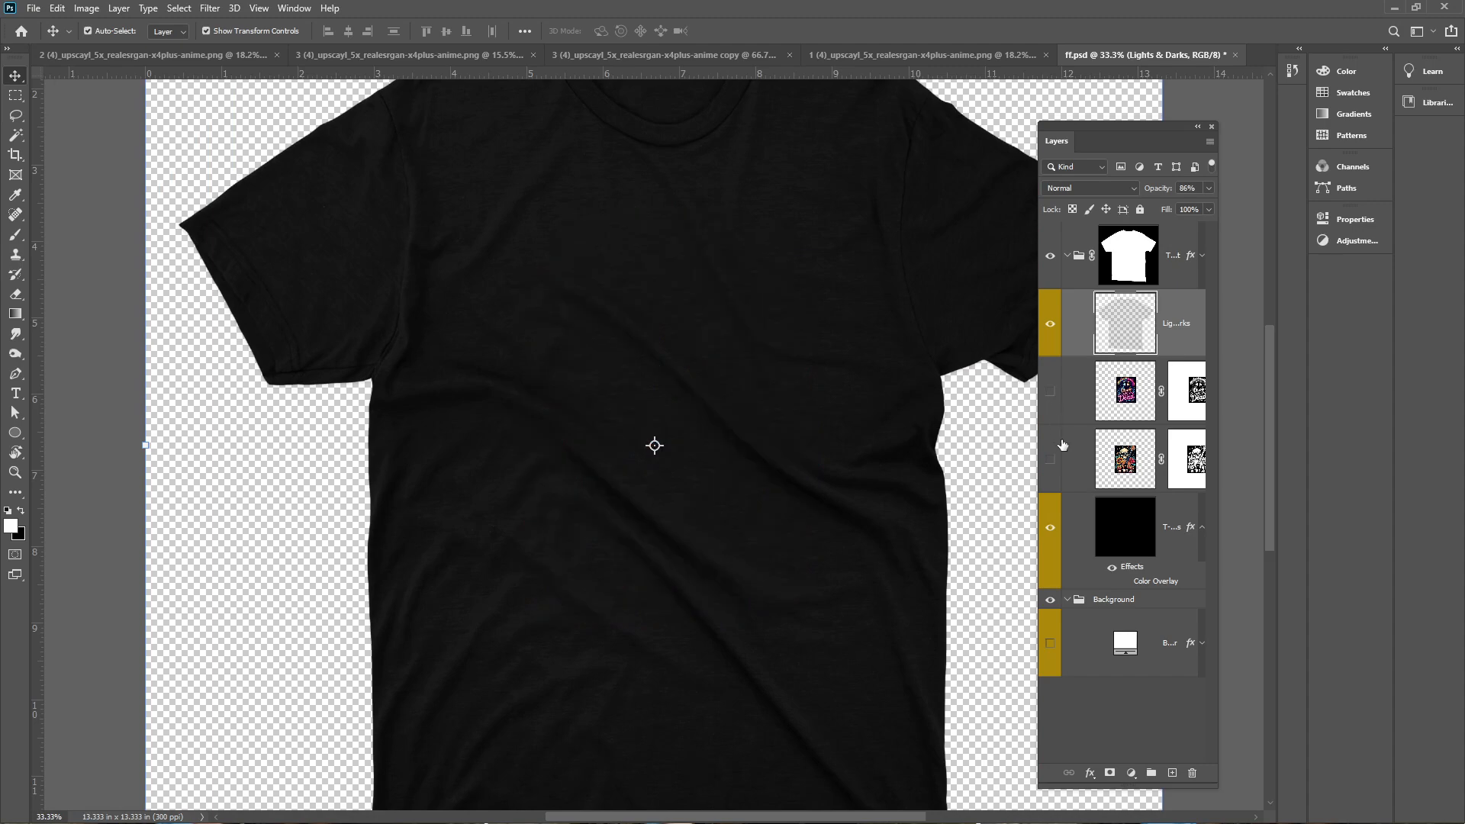
click(1055, 455)
click(1056, 453)
click(843, 57)
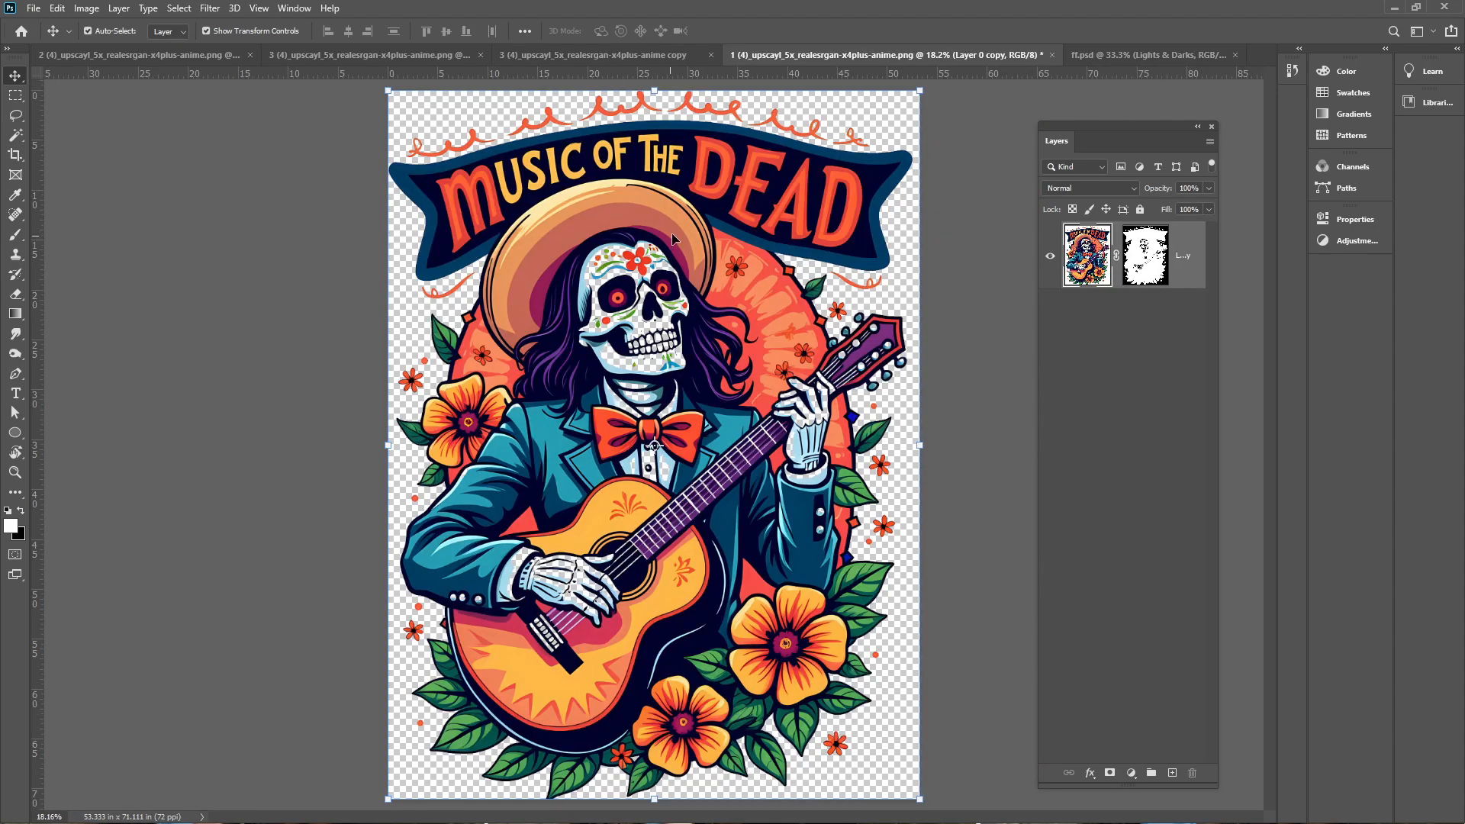
drag(672, 229, 682, 389)
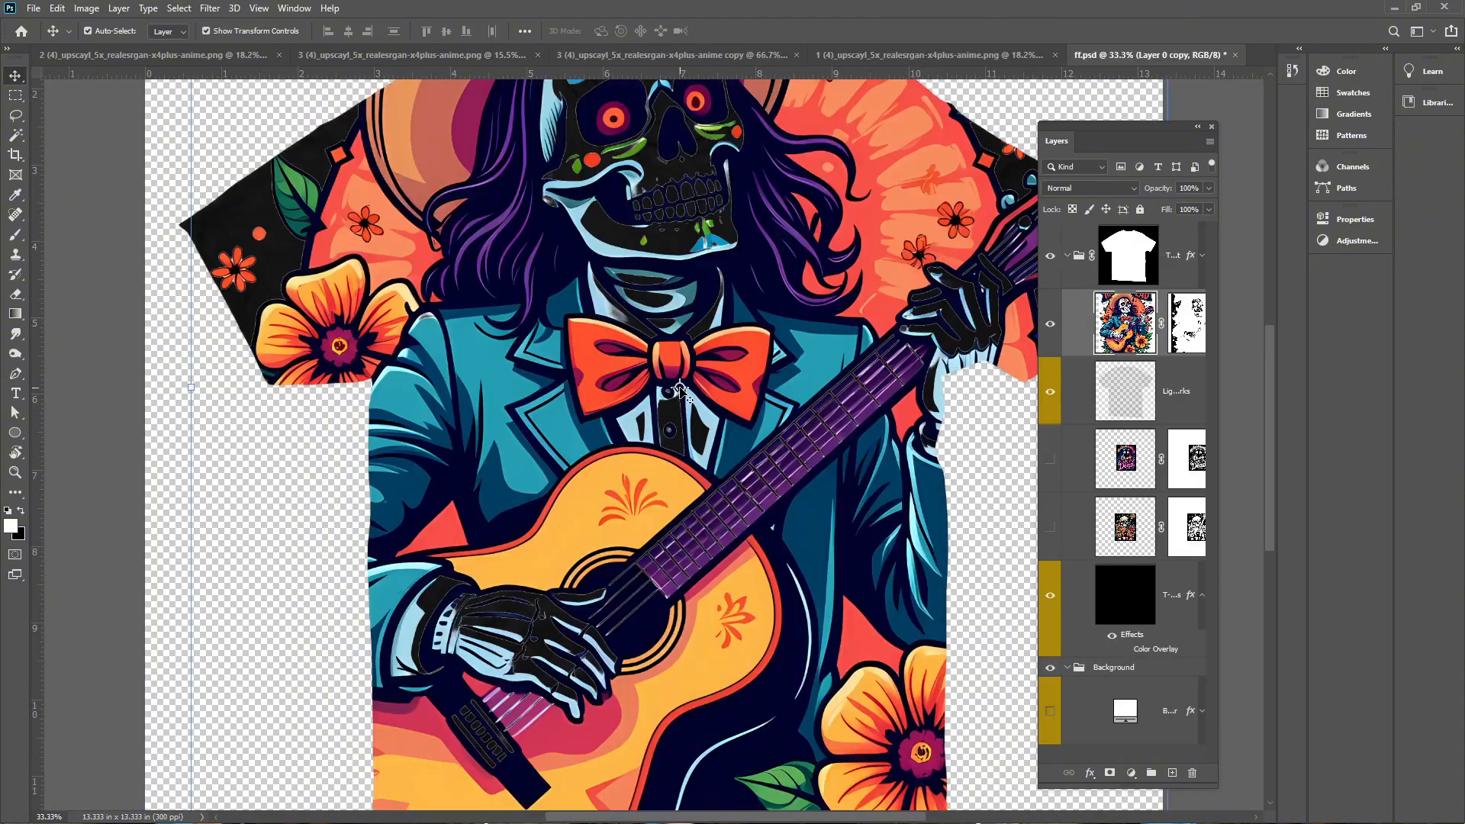
Scale the Music of the Dead artwork down to about 4.1 by 5.5 in and center it on the shirt's chest.
key(ctrl+t)
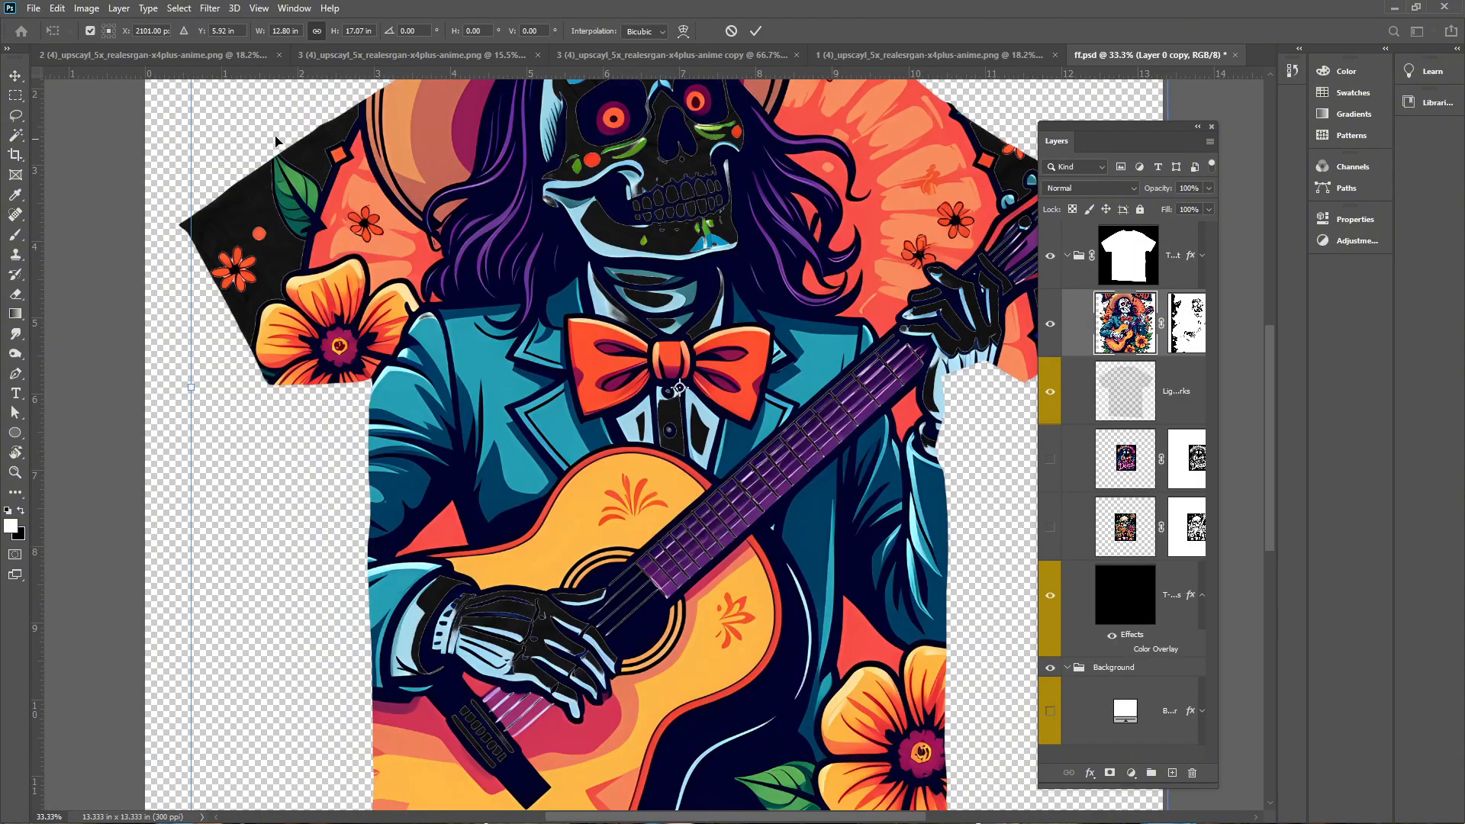
drag(269, 39, 211, 42)
drag(770, 495, 756, 551)
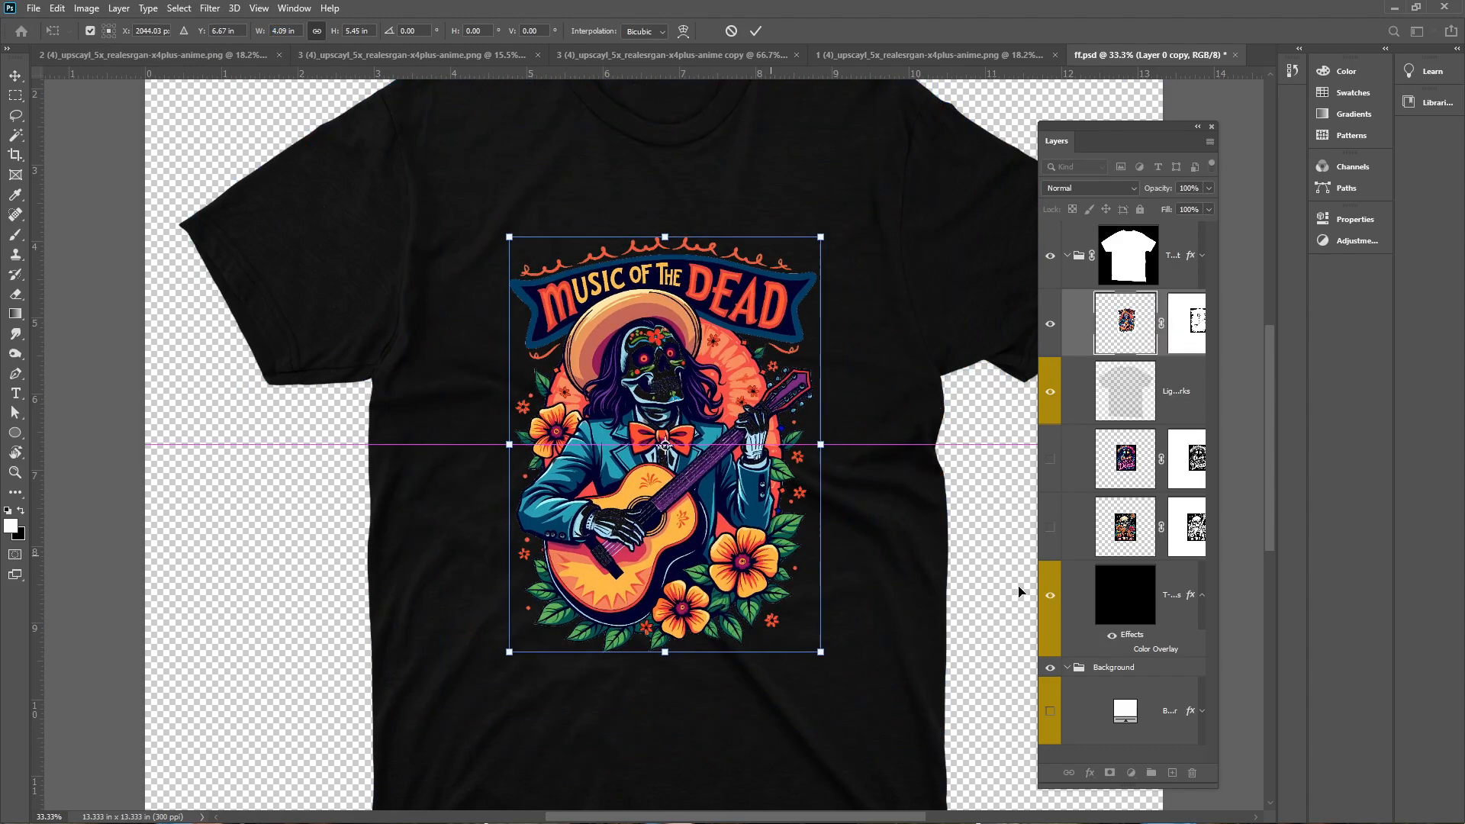
key(Return)
Add a Solid Color fill layer in near-white #fefefe directly above the T-shirt Colors layer.
click(1119, 619)
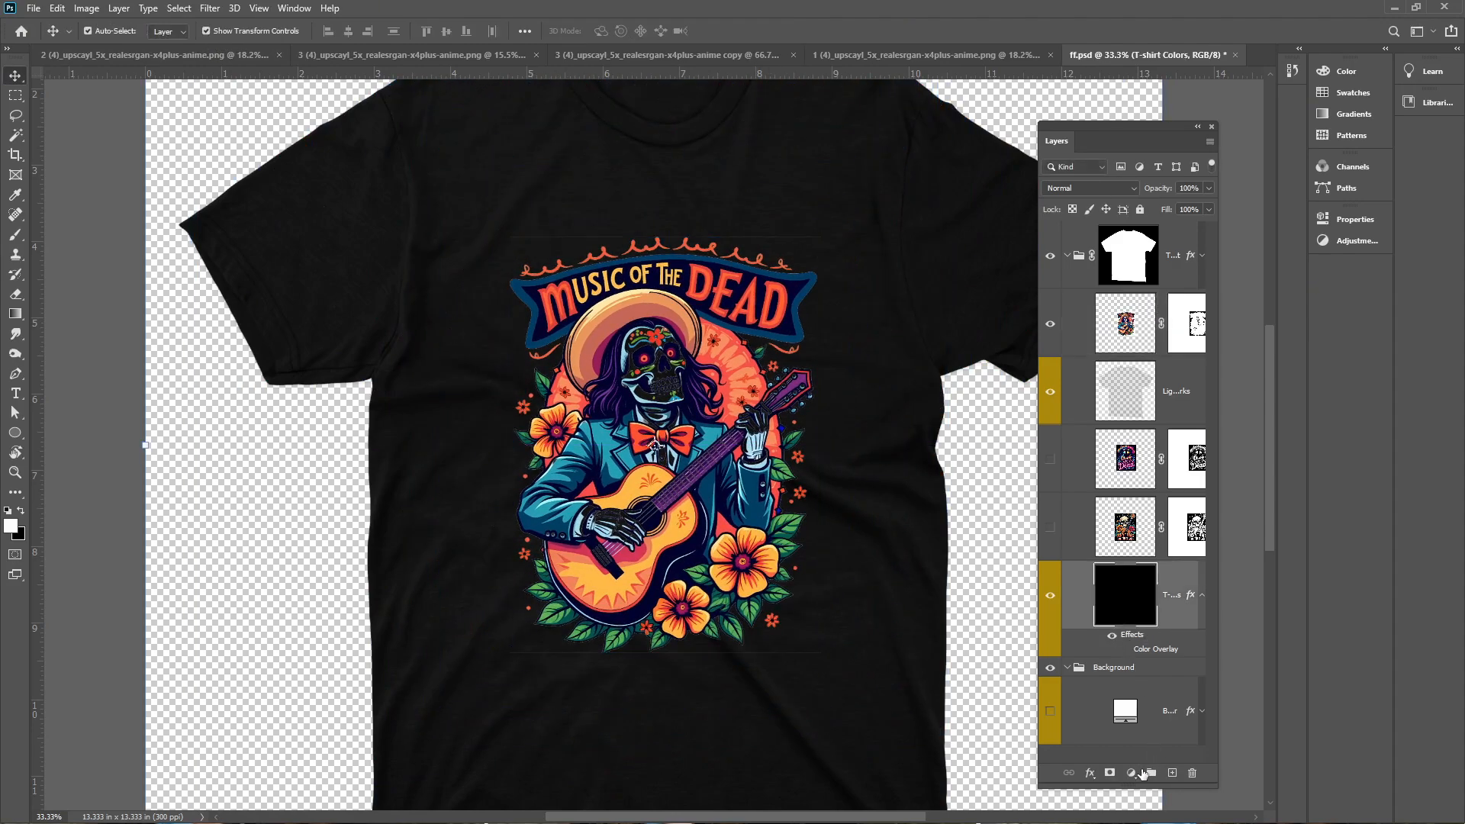
click(1131, 773)
click(1144, 507)
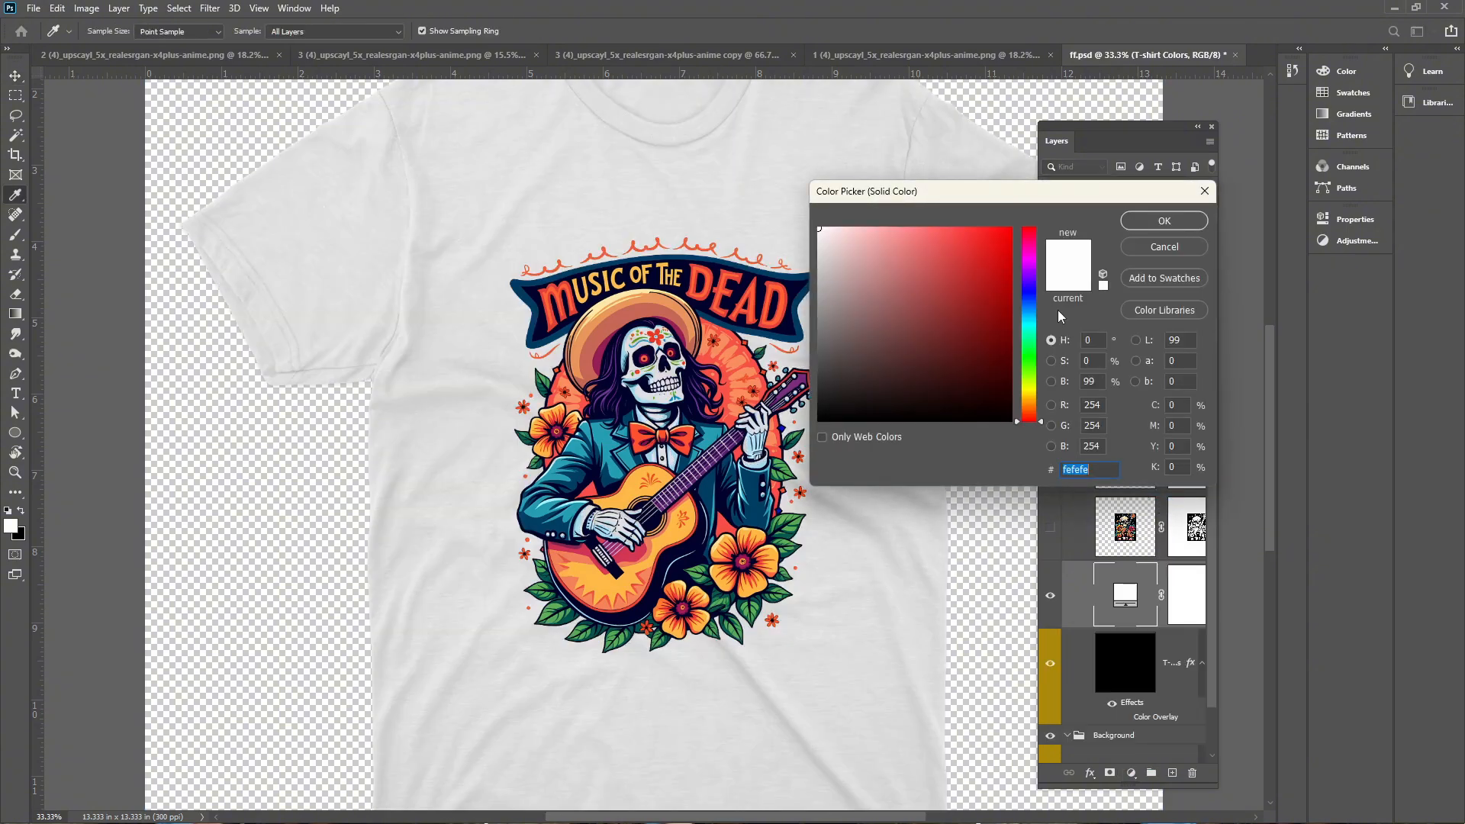
key(Return)
Move the Music of the Dead layer below the Lights & Darks layer and enlarge the artwork to about 4.5 by 6 in.
drag(1125, 324, 1128, 427)
key(ctrl+t)
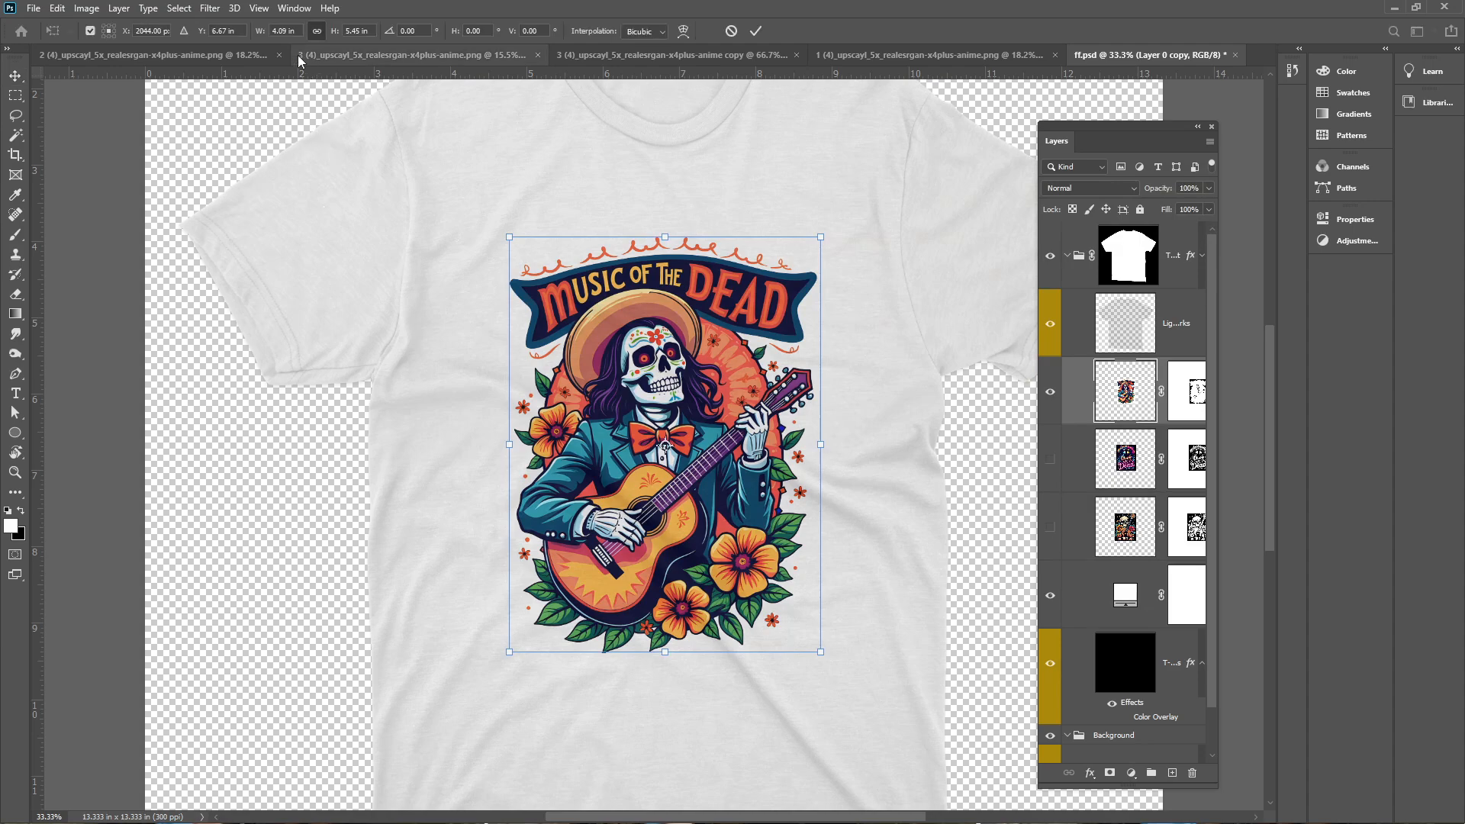
drag(263, 32, 269, 32)
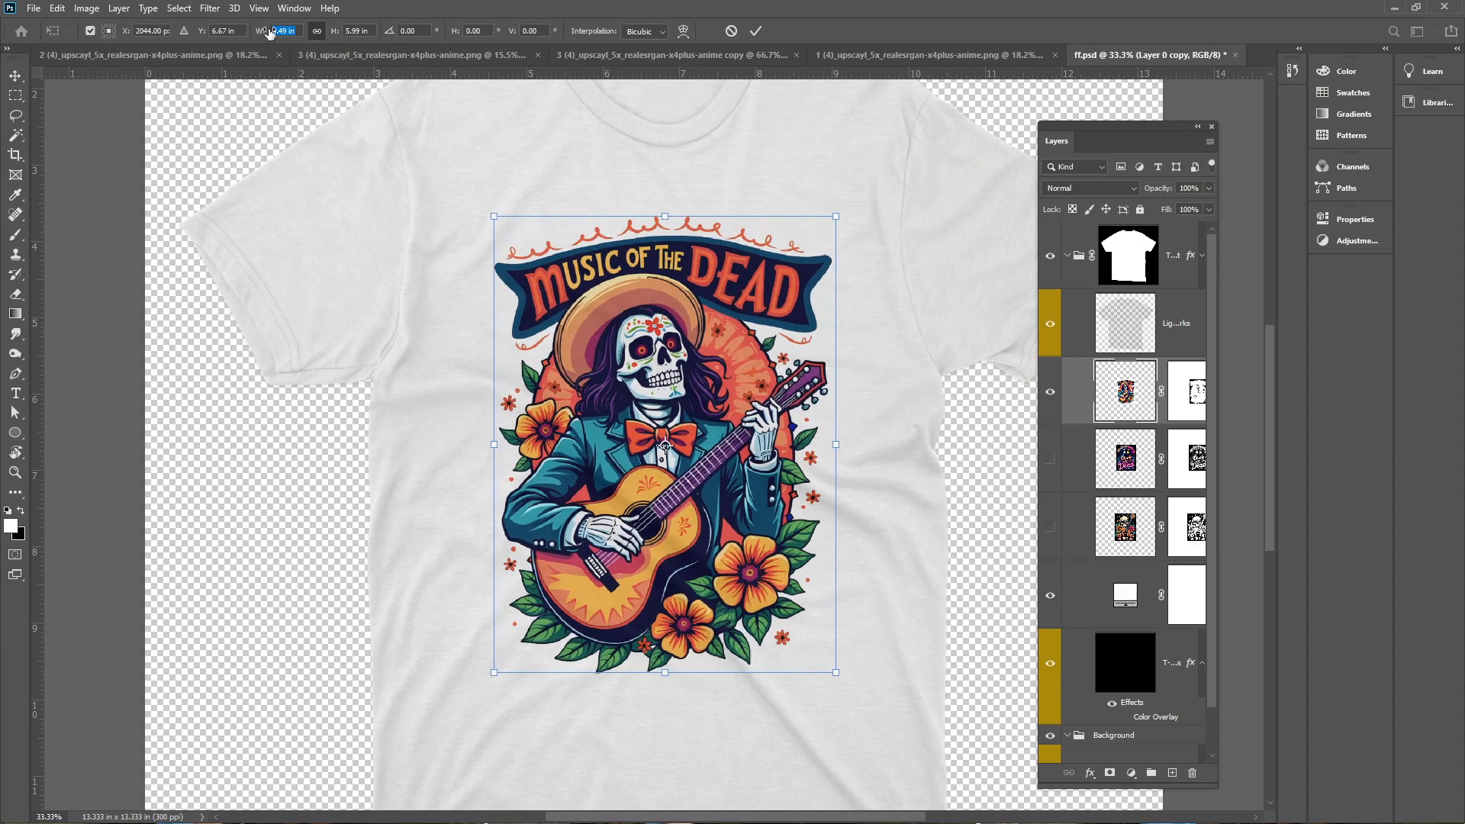
key(Return)
click(80, 380)
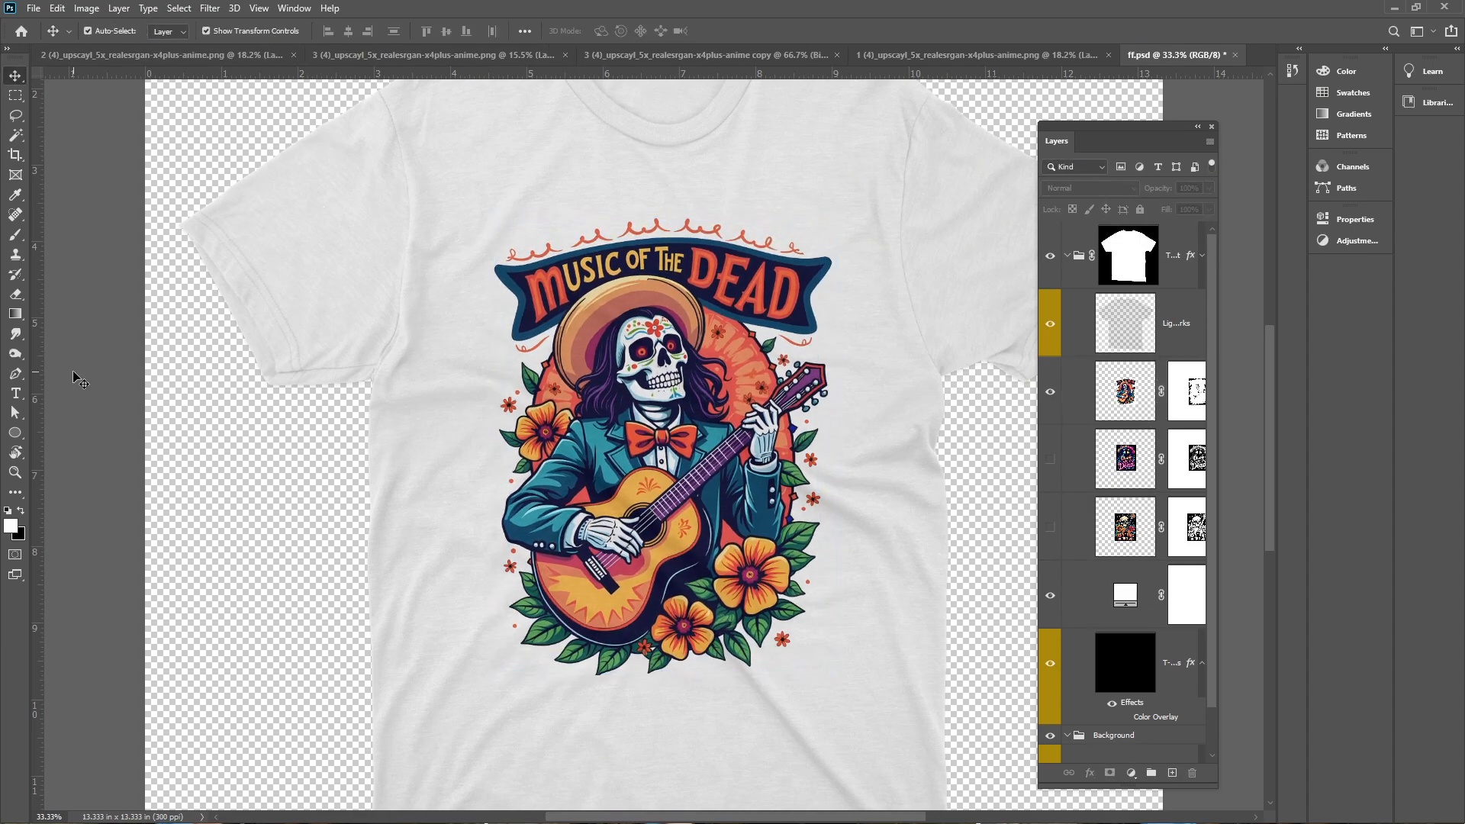
Inspect the Music of the Dead print on the white shirt up close and as a whole.
key(ctrl+plus)
key(ctrl+plus)
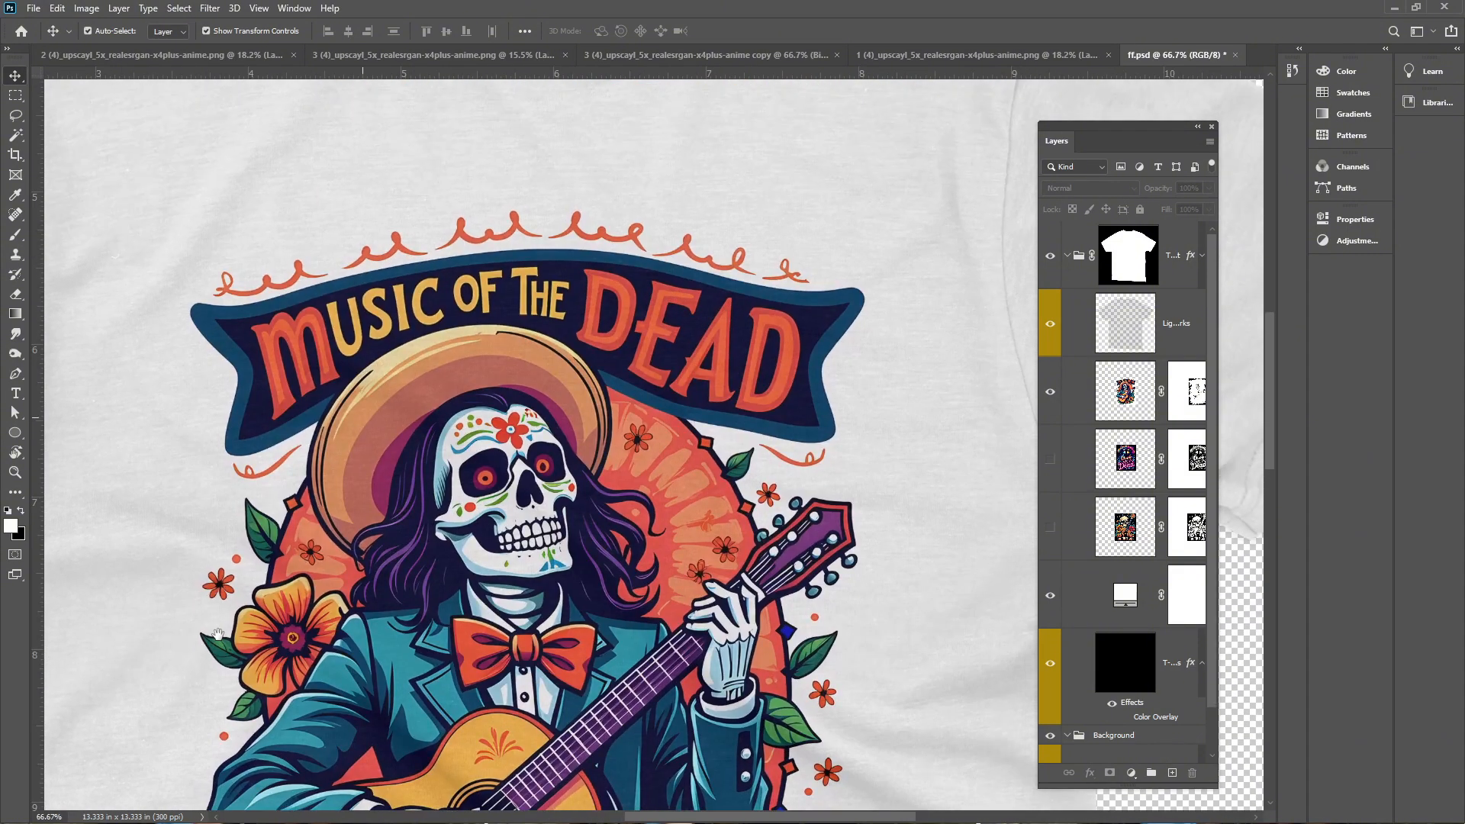
drag(217, 633, 200, 425)
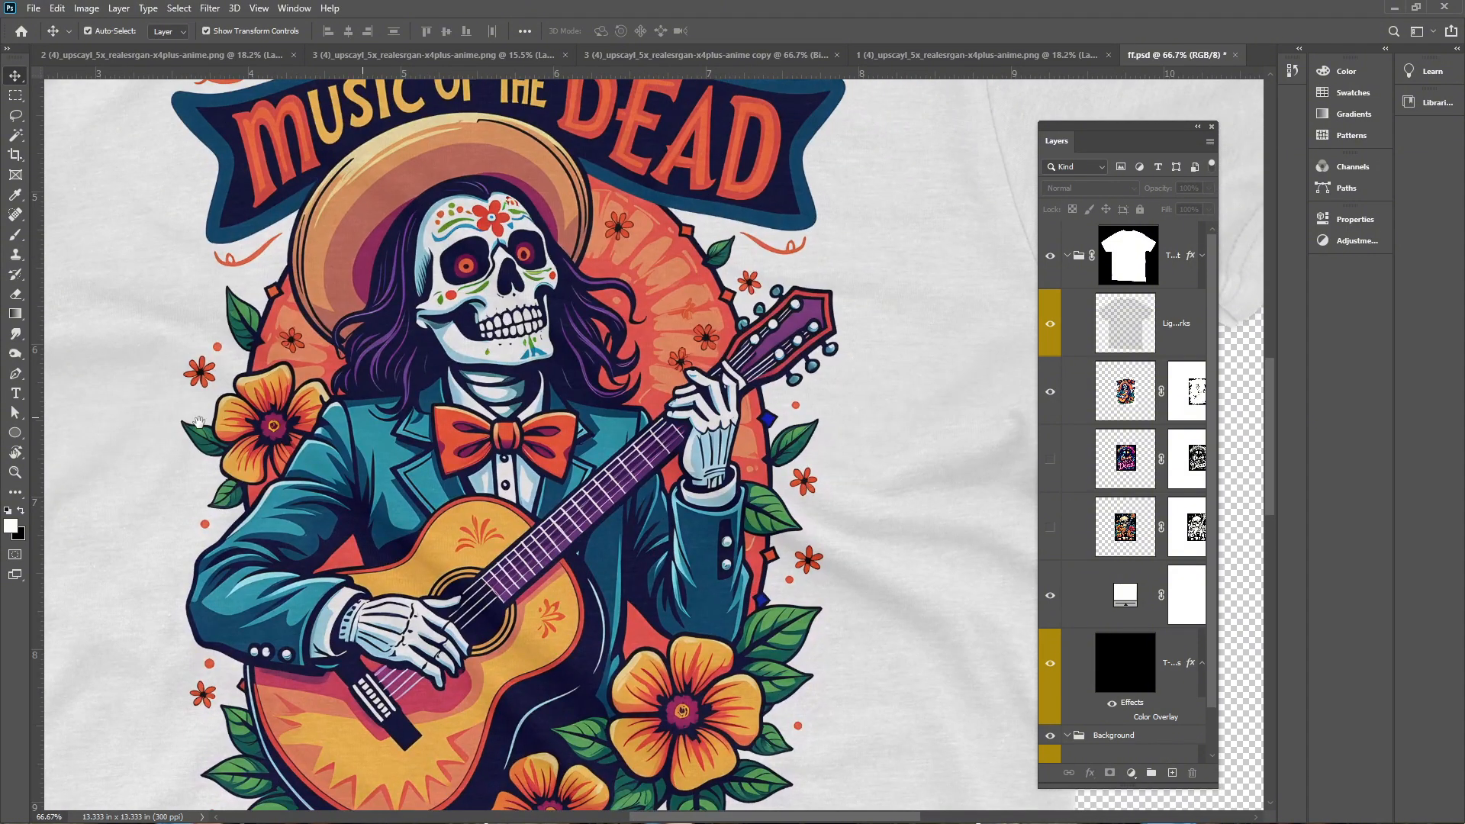
key(ctrl+0)
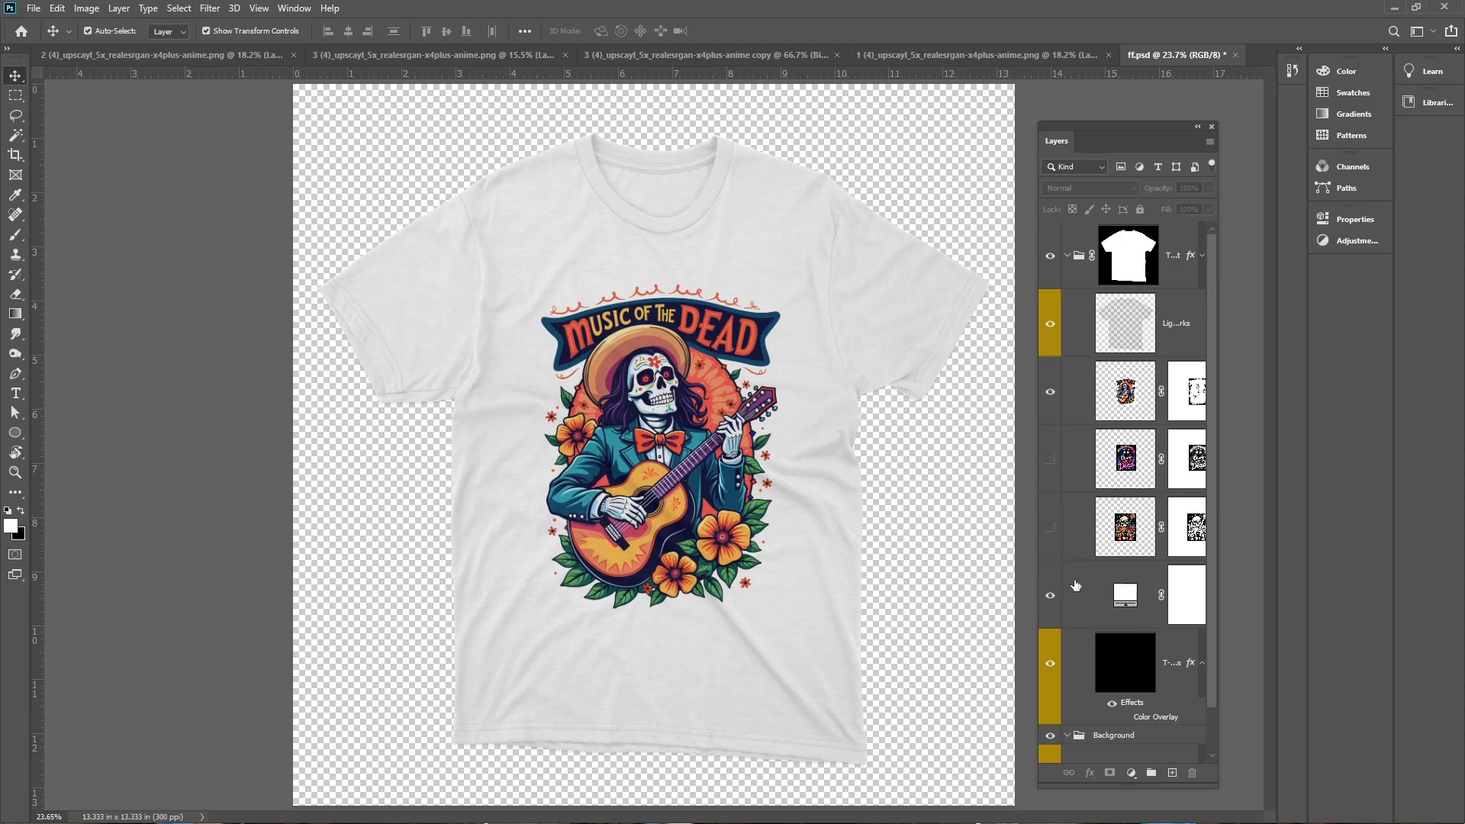
Hide the Music of the Dead artwork and the white fill layer, and show the Rhythms of the Dead artwork on the black shirt.
click(1049, 393)
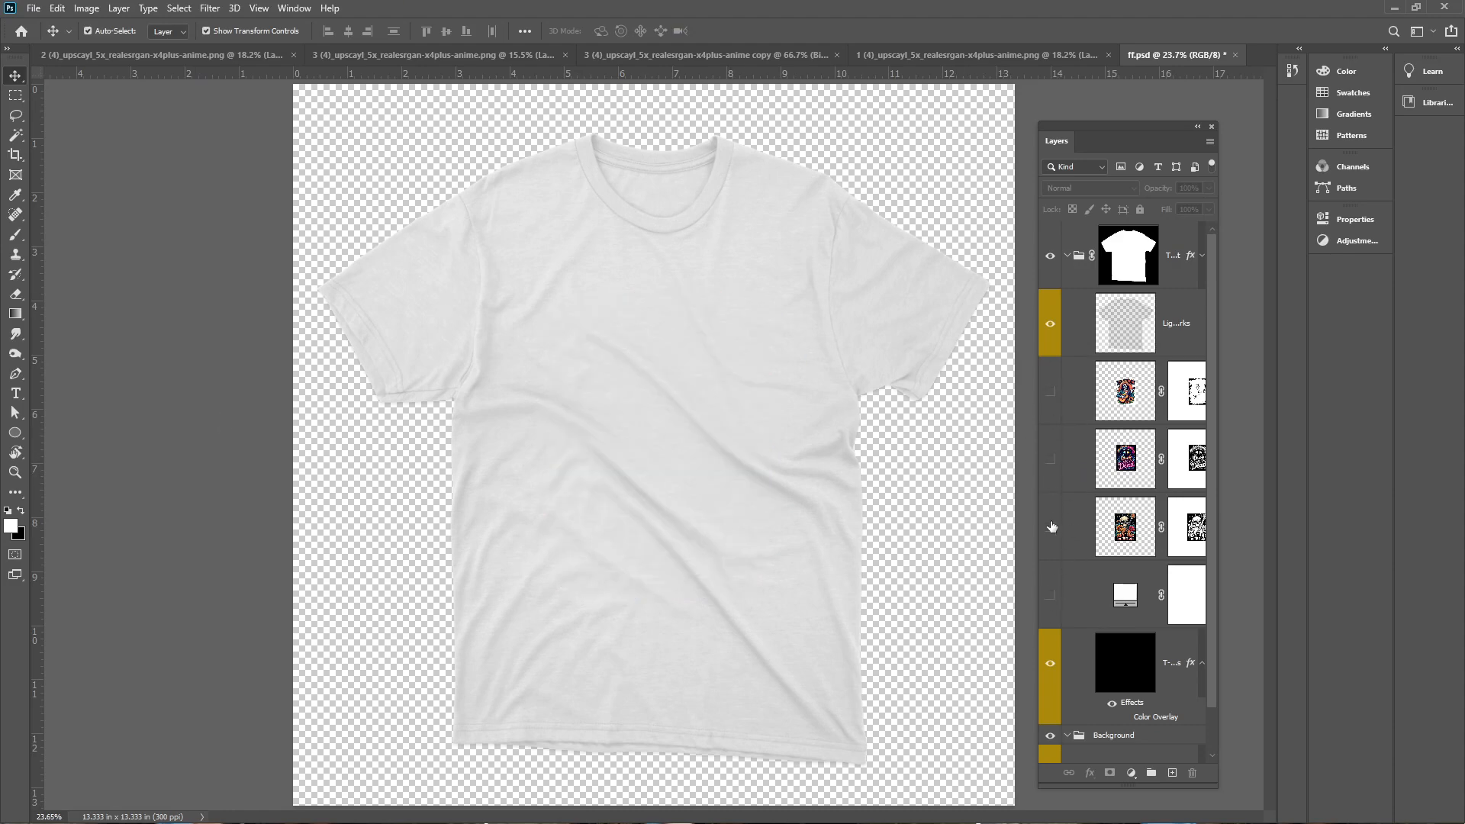
click(1051, 459)
click(1051, 461)
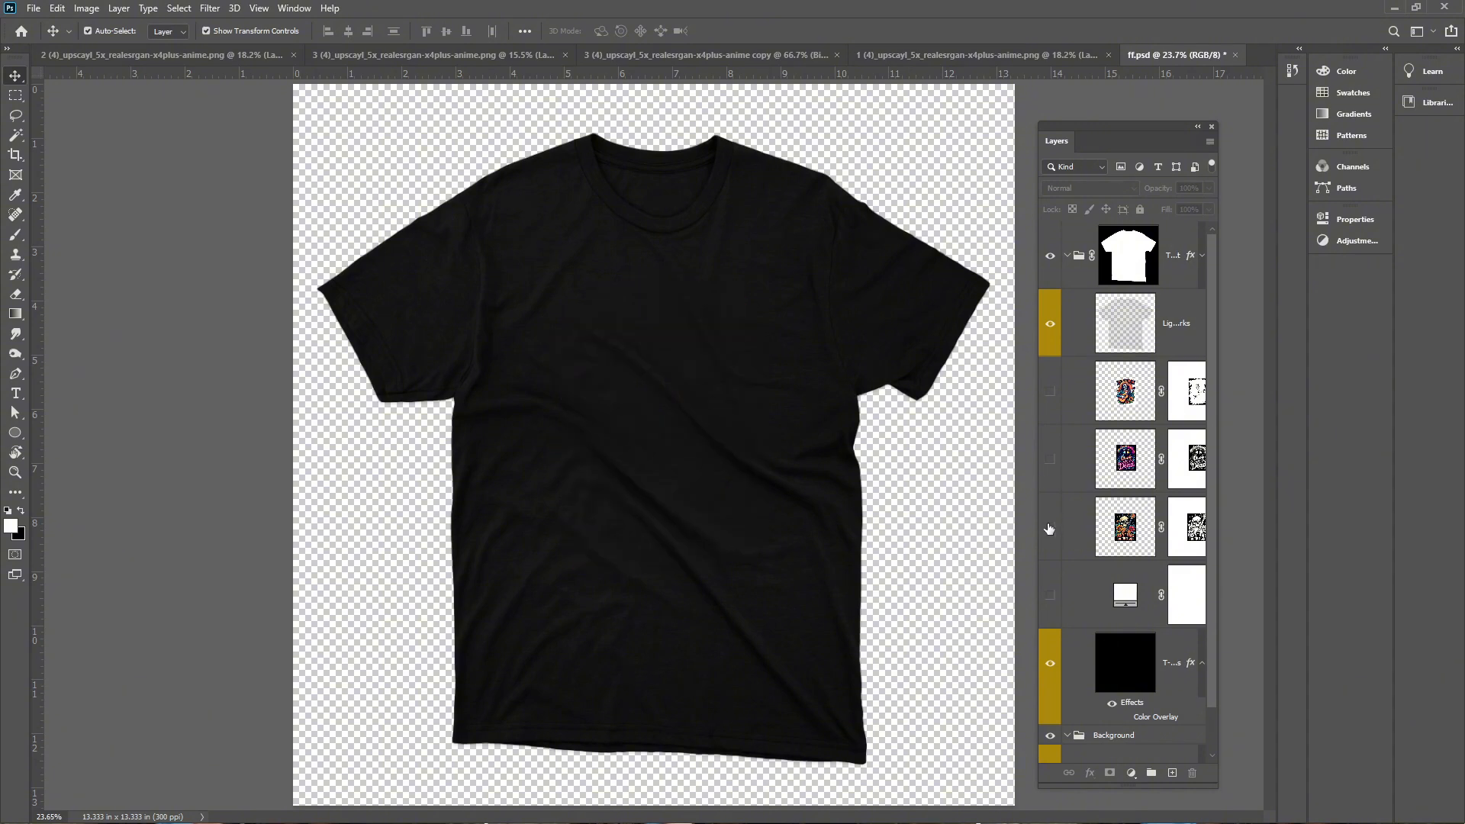
click(1050, 528)
Examine the Rhythms of the Dead print on the black shirt with the interface panels hidden.
key(ctrl+plus)
key(ctrl+plus)
key(ctrl+plus)
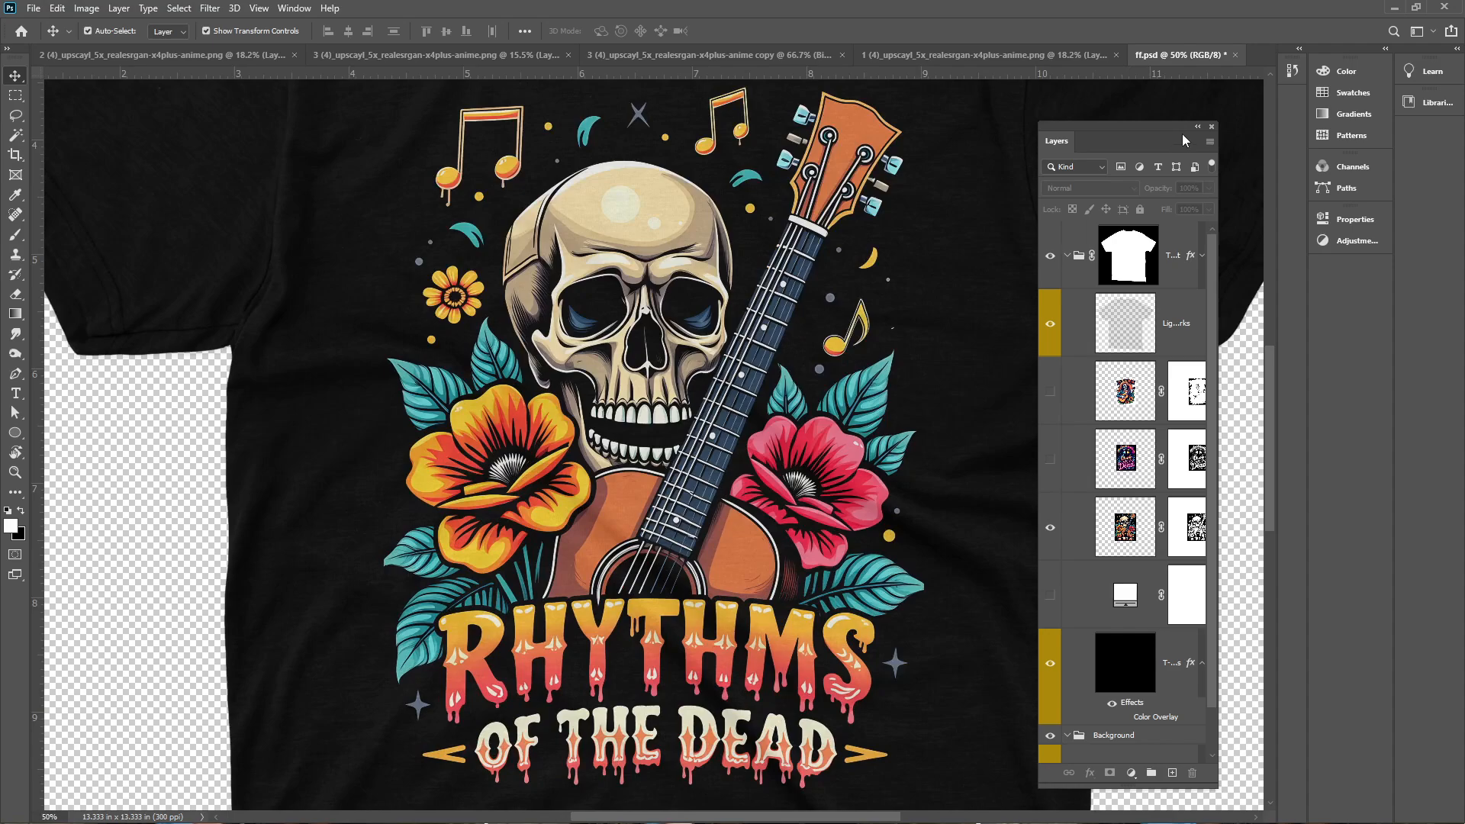
key(Tab)
key(ctrl+minus)
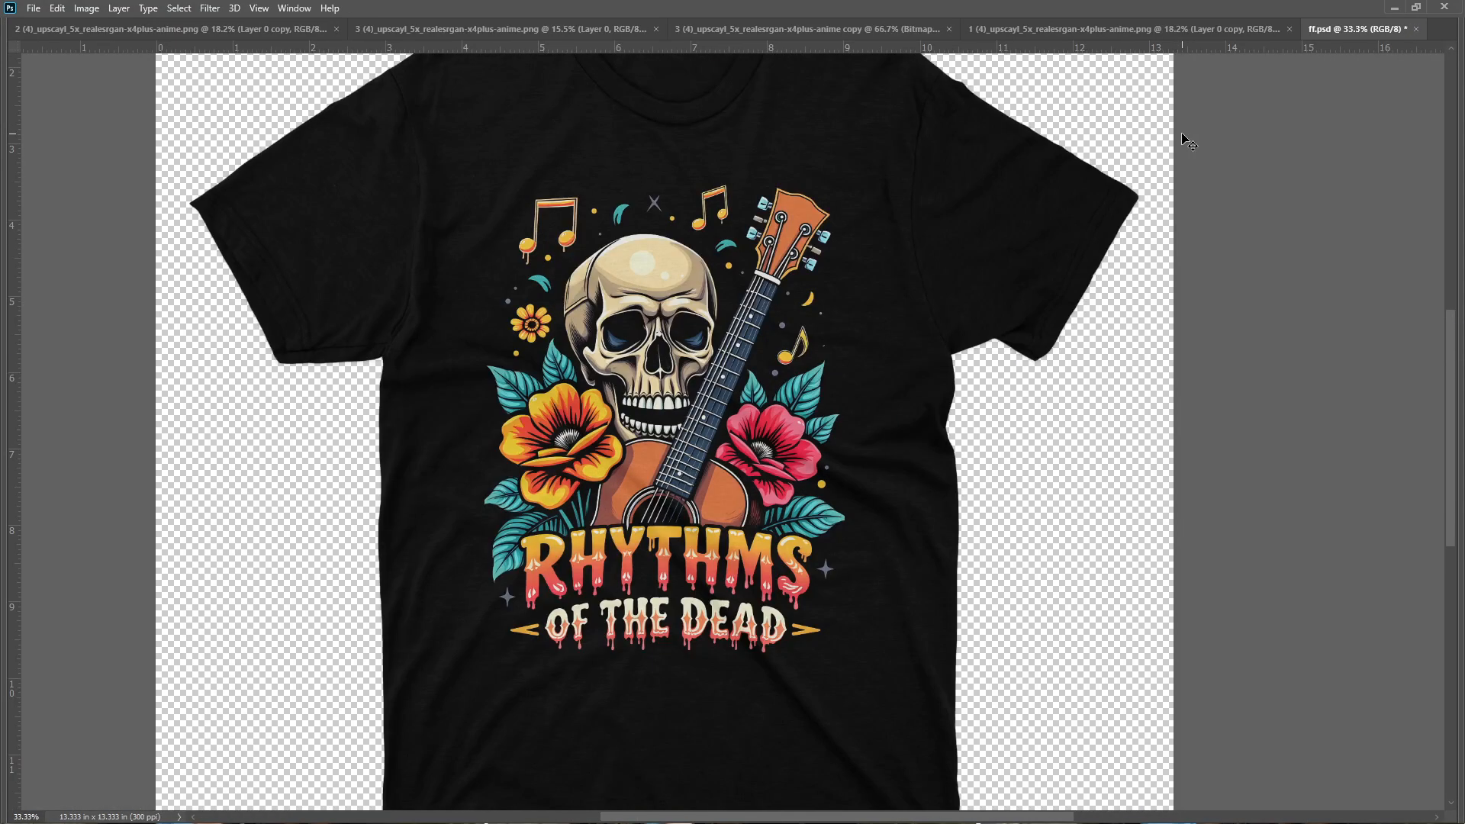